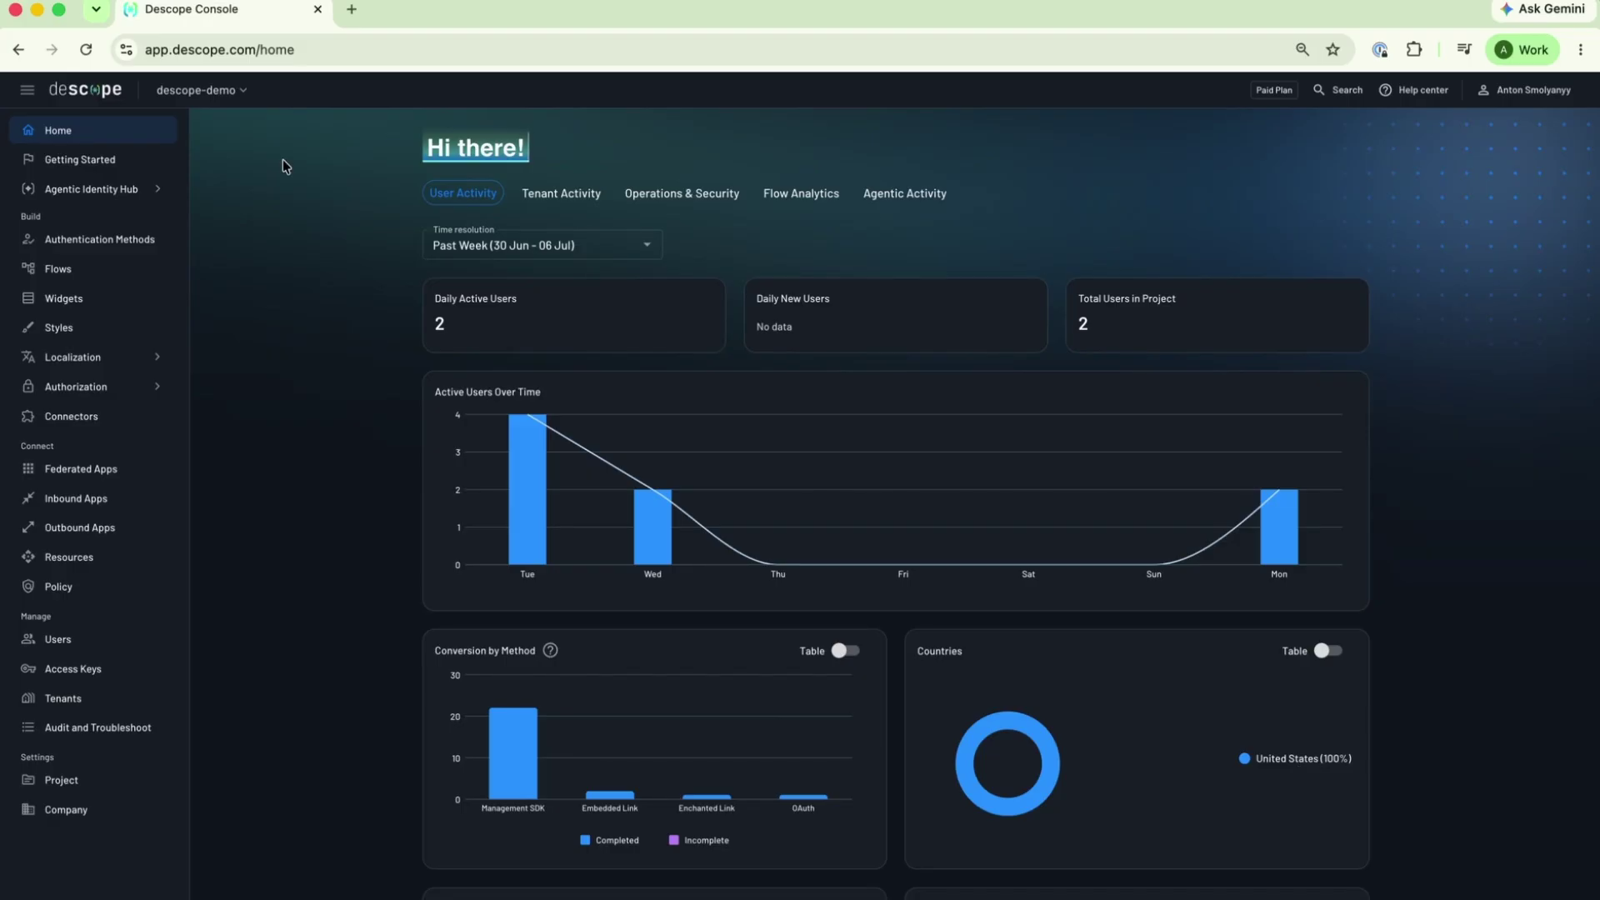
Step: Look through the list of available projects and select descope-demo
{"action": "left_click", "coordinate": [236, 94]}
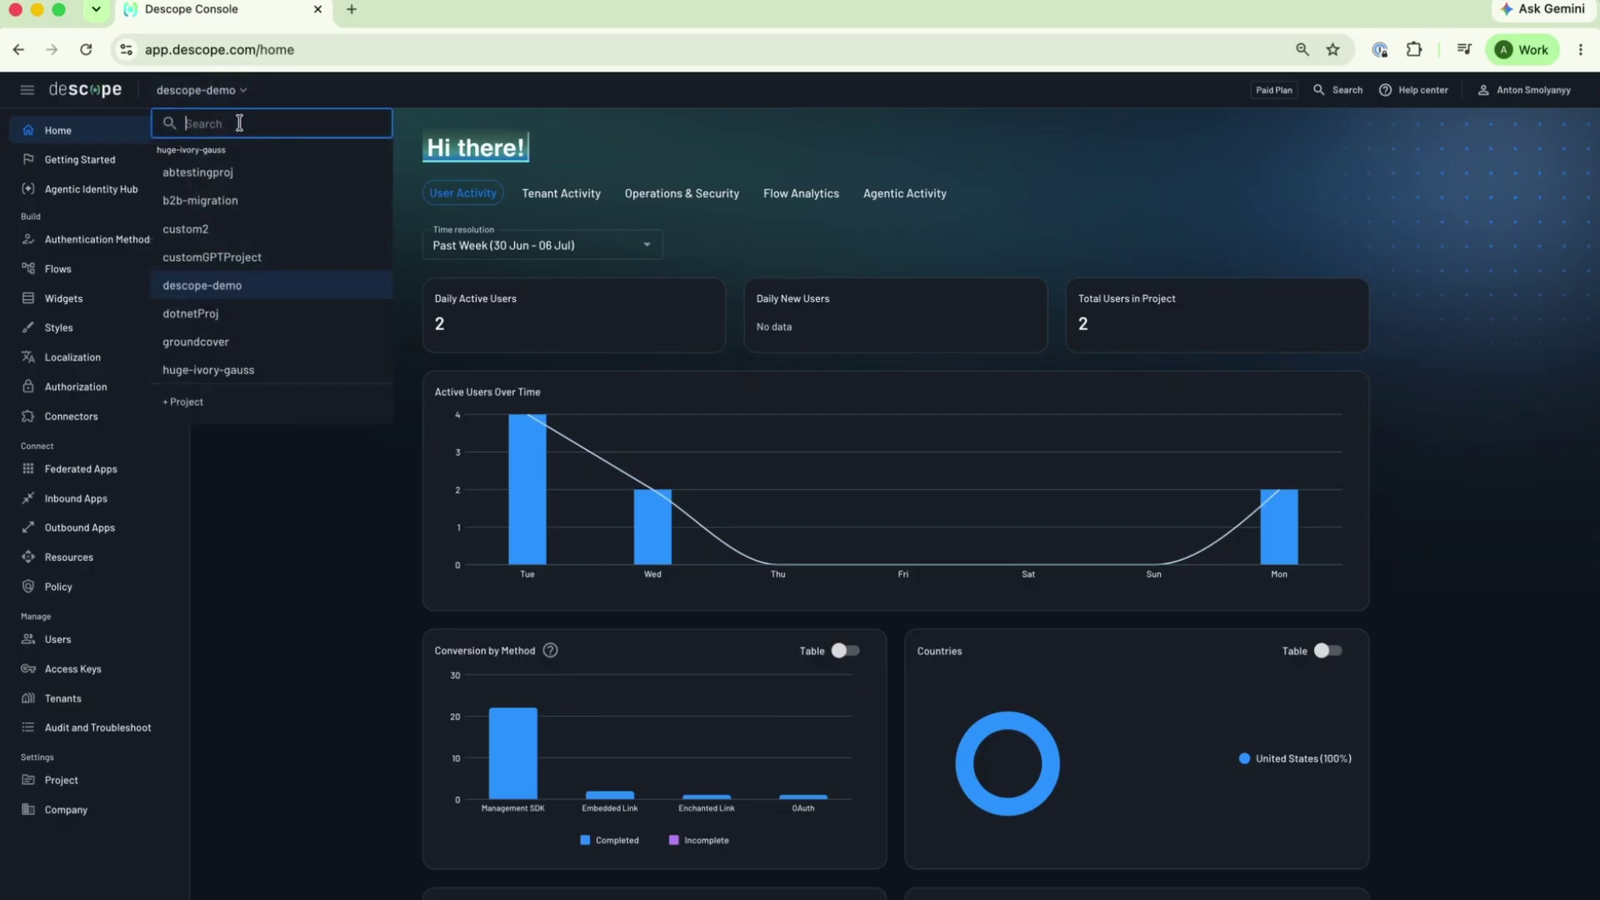
{"action": "scroll", "coordinate": [242, 202], "scroll_direction": "down", "scroll_amount": 10}
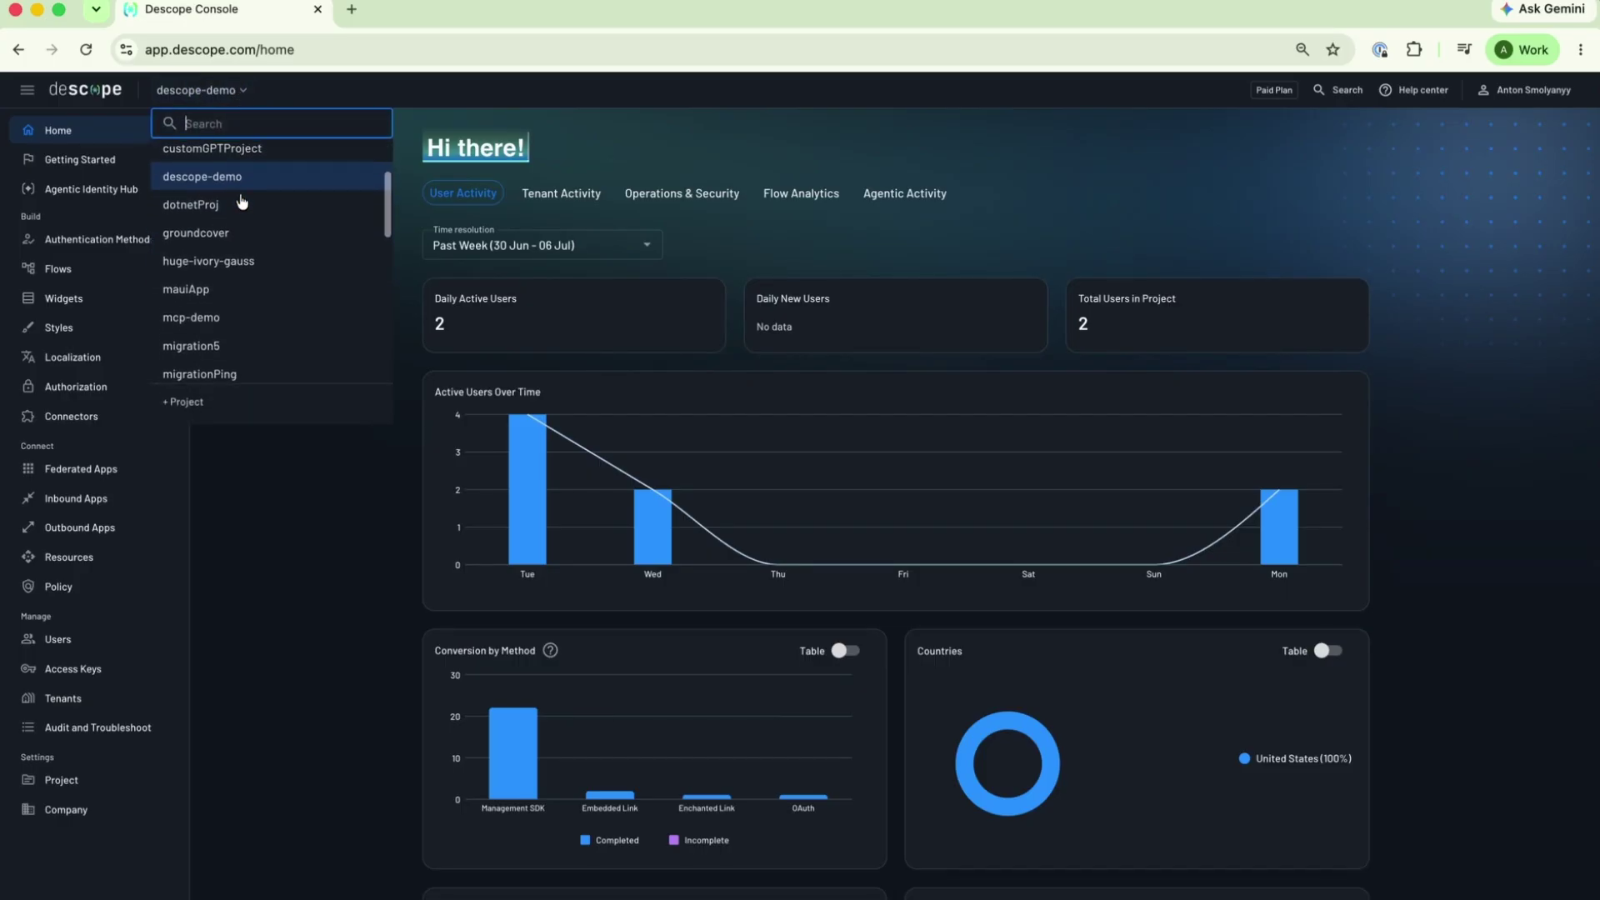
{"action": "scroll", "coordinate": [241, 201], "scroll_direction": "down", "scroll_amount": 3}
{"action": "scroll", "coordinate": [242, 208], "scroll_direction": "up", "scroll_amount": 15}
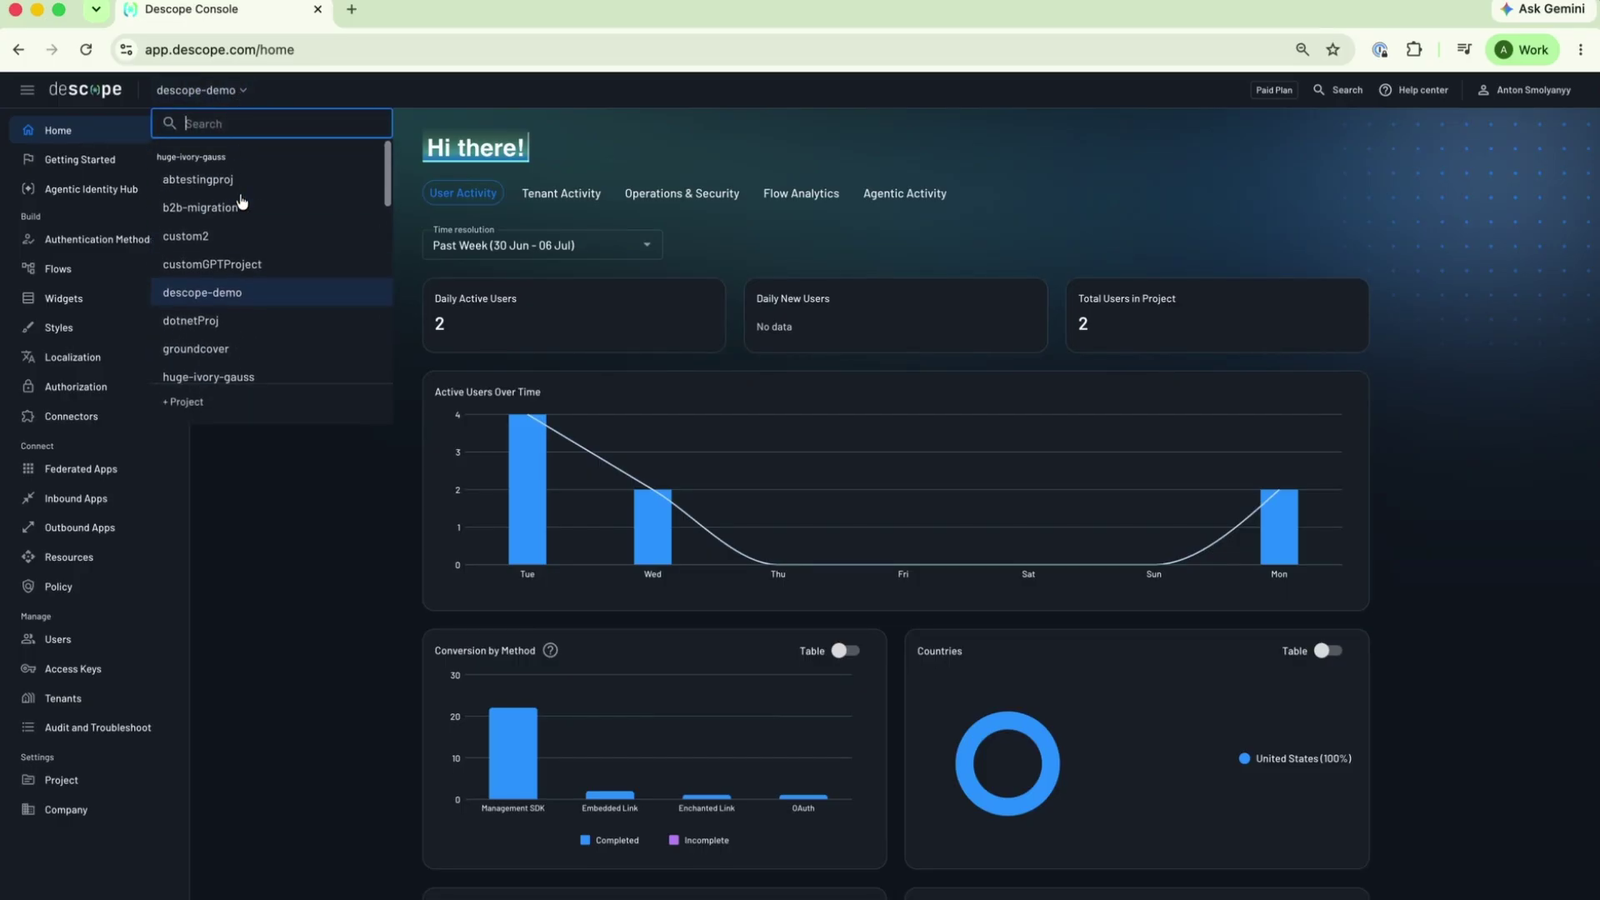
{"action": "left_click", "coordinate": [227, 287]}
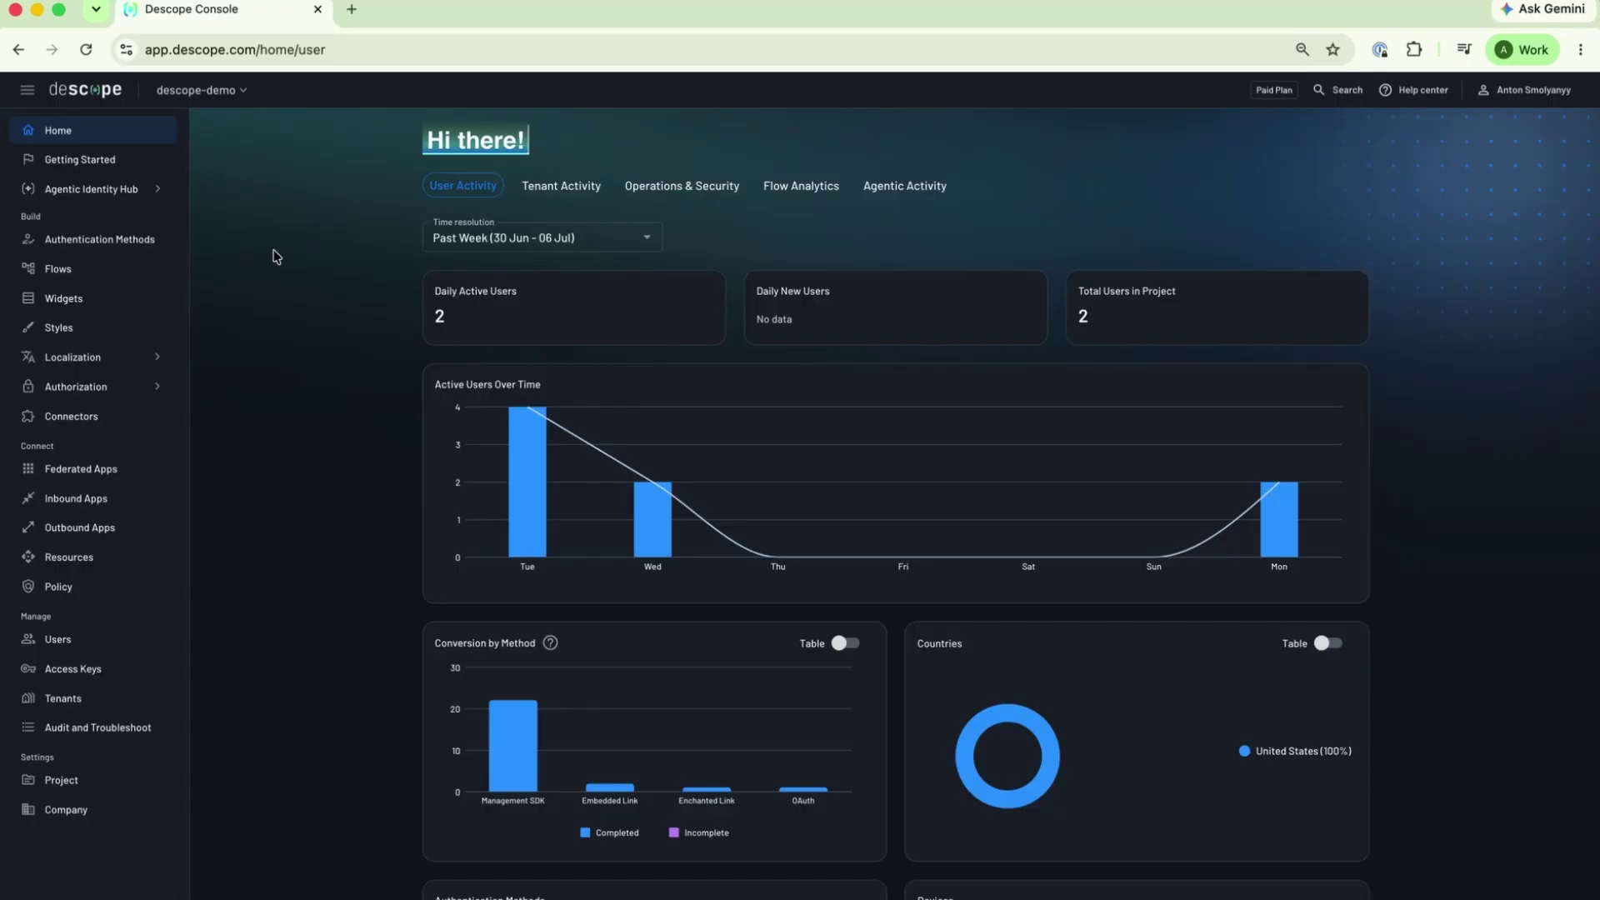
Step: Review the User Activity dashboard, including active users, conversion by method, countries, authentication methods and devices
{"action": "scroll", "coordinate": [277, 257], "scroll_direction": "down", "scroll_amount": 1}
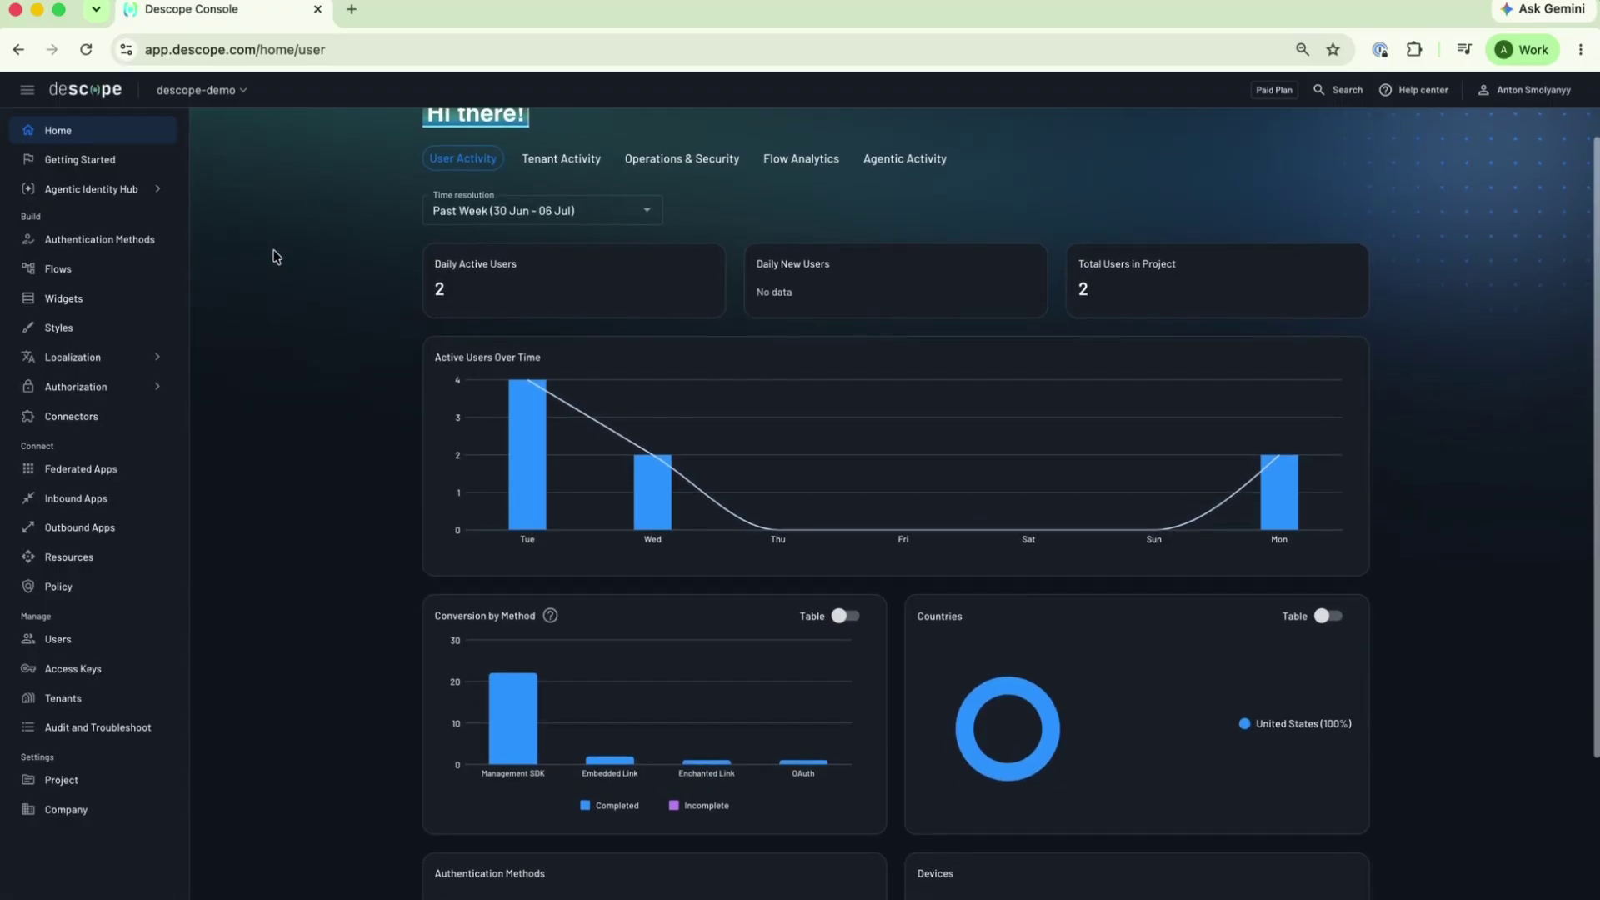
{"action": "scroll", "coordinate": [625, 396], "scroll_direction": "down", "scroll_amount": 3}
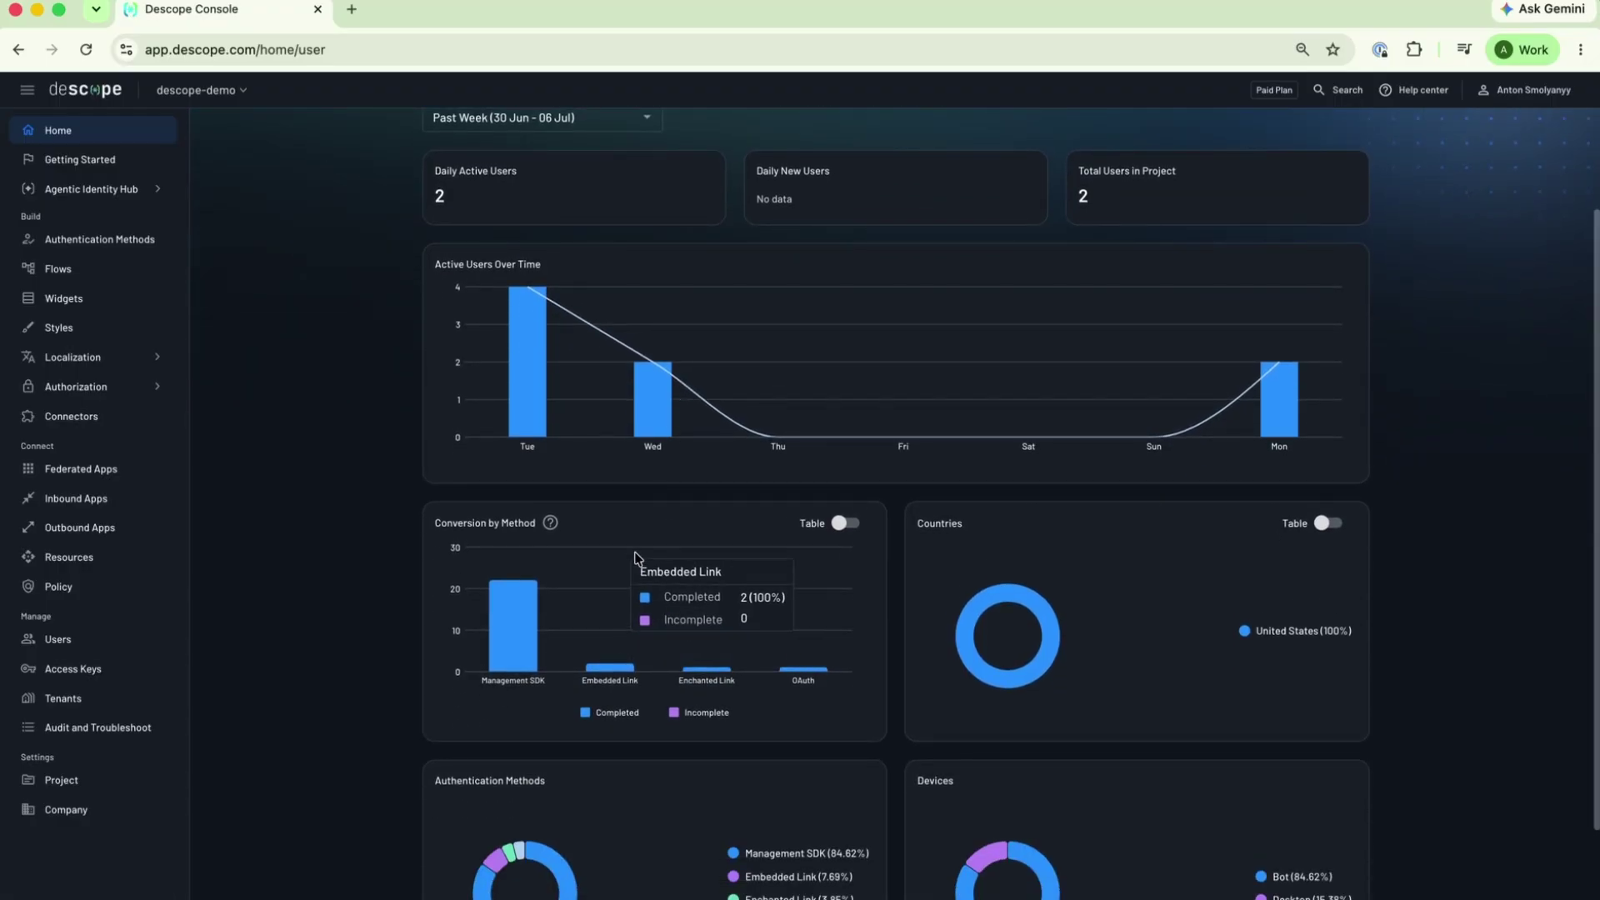
{"action": "scroll", "coordinate": [667, 583], "scroll_direction": "down", "scroll_amount": 3}
{"action": "scroll", "coordinate": [1127, 494], "scroll_direction": "down", "scroll_amount": 1}
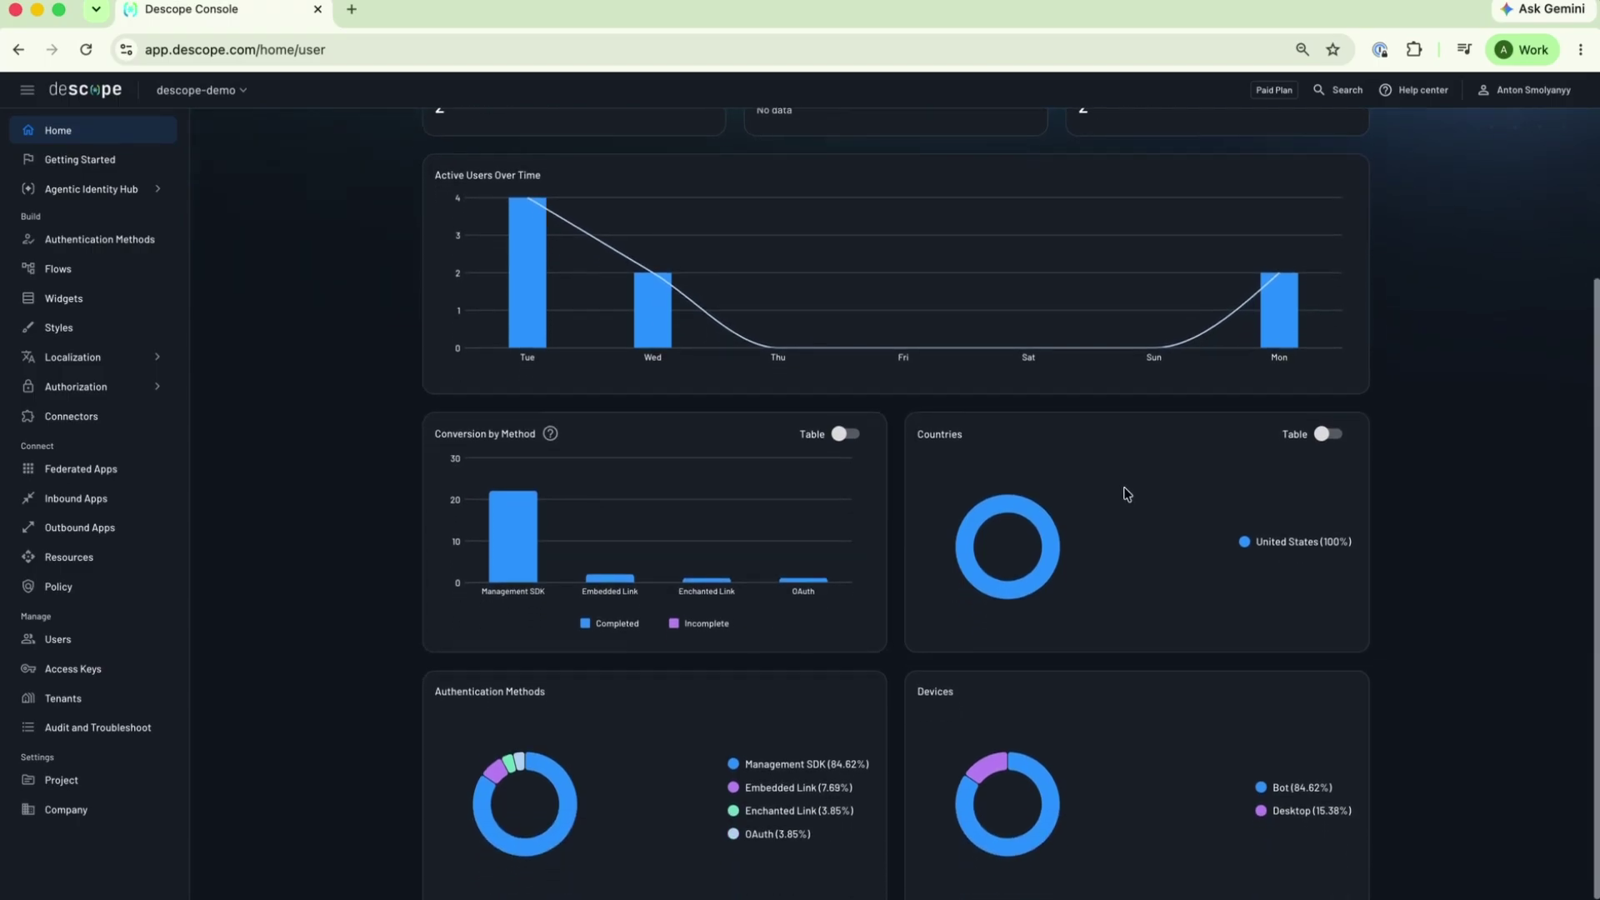
{"action": "scroll", "coordinate": [1113, 709], "scroll_direction": "up", "scroll_amount": 3}
{"action": "scroll", "coordinate": [1114, 713], "scroll_direction": "up", "scroll_amount": 3}
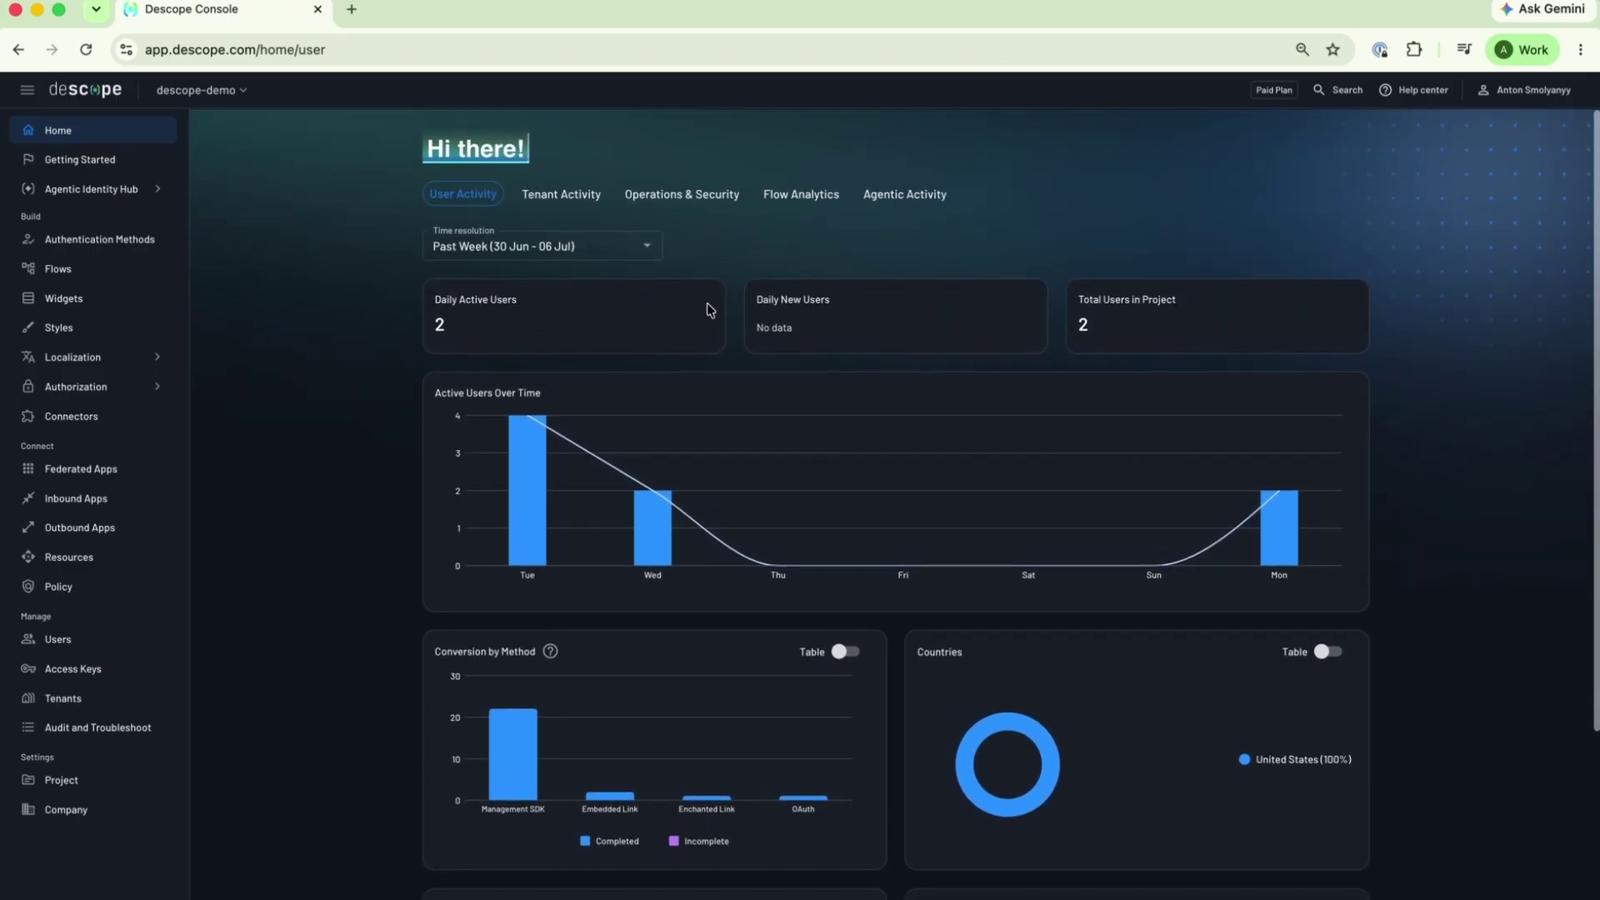
Step: View the Tenant Activity and the Operations & Security analytics on the home page
{"action": "left_click", "coordinate": [575, 194]}
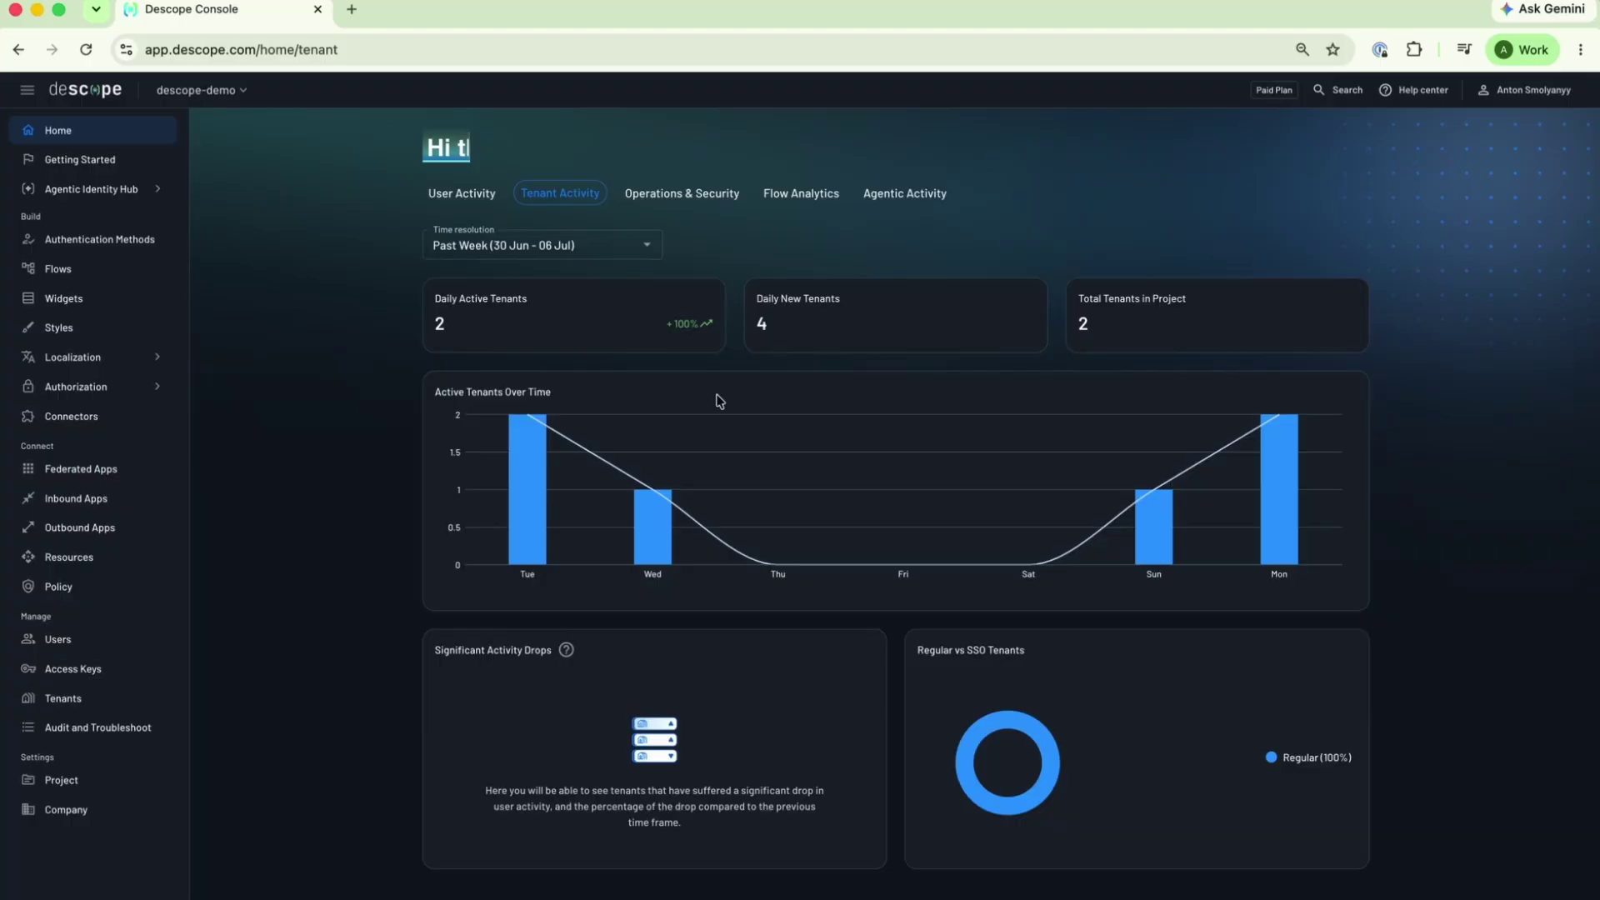
{"action": "left_click", "coordinate": [708, 210]}
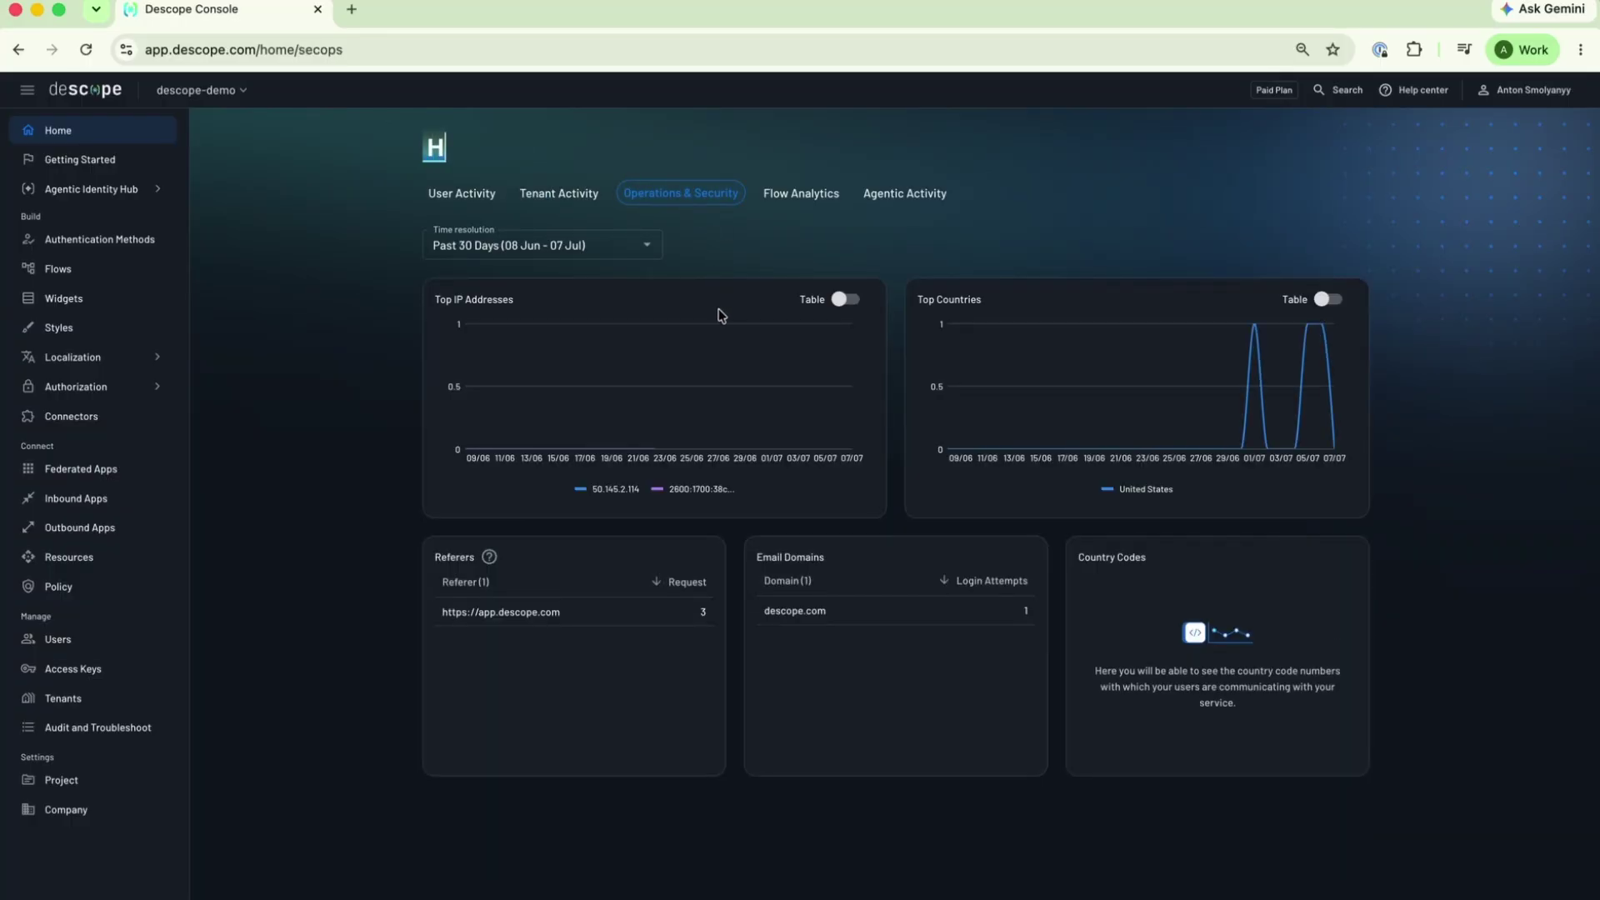
Step: Examine the external-authentication flow diagram in Flow Analytics and view the Agentic Activity dashboard
{"action": "left_click", "coordinate": [802, 196]}
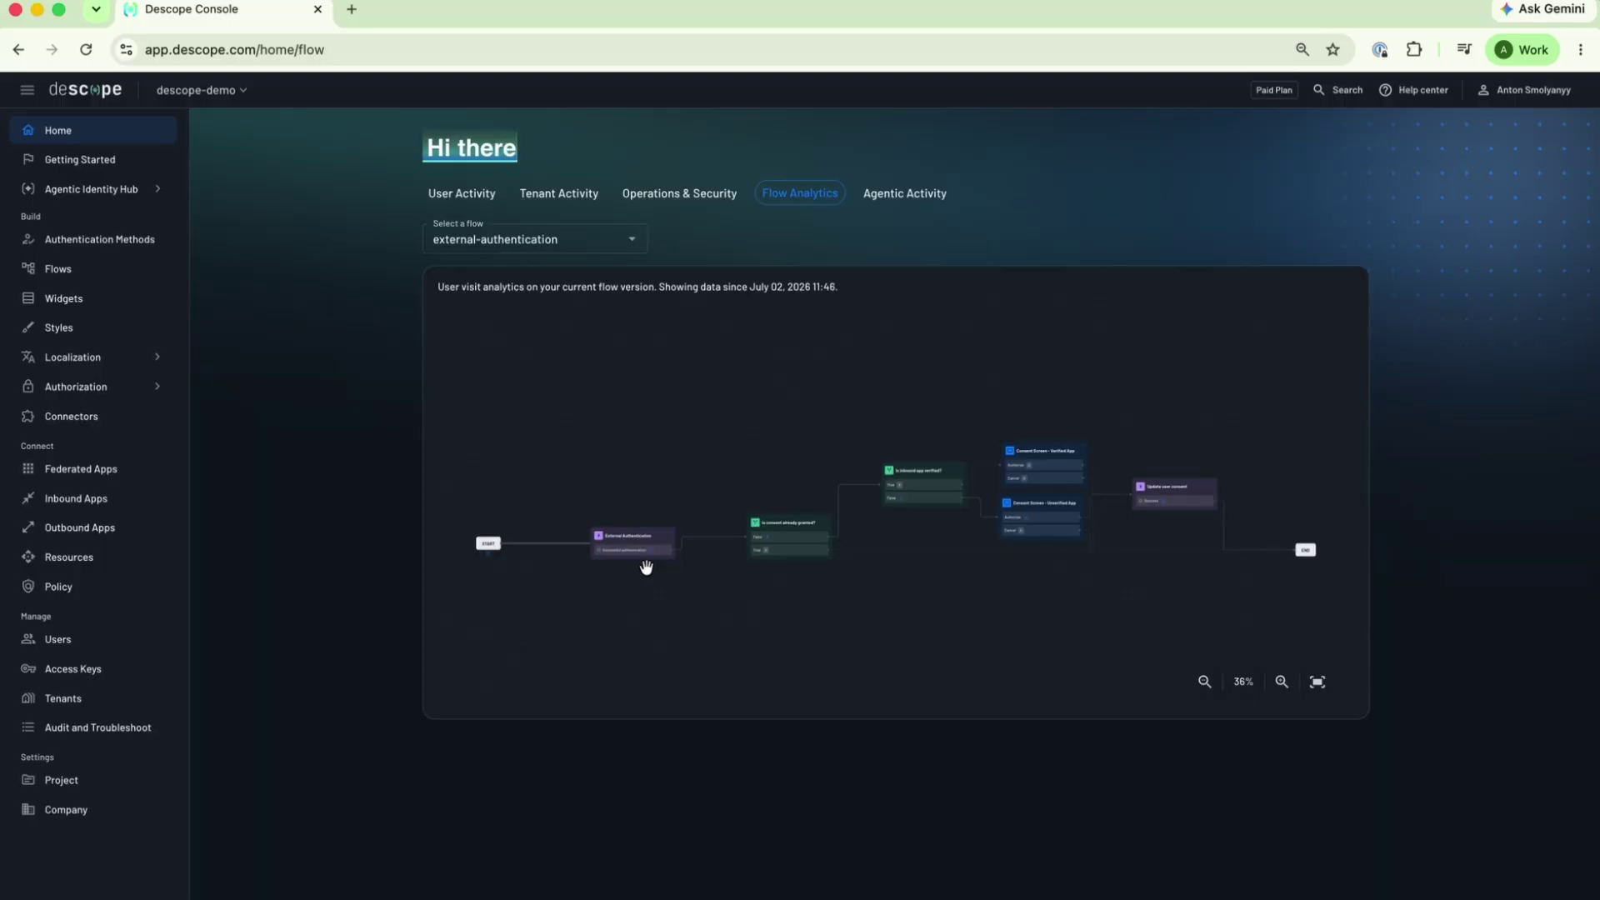
{"action": "scroll", "coordinate": [647, 564], "scroll_direction": "up", "scroll_amount": 5}
{"action": "left_click_drag", "start_coordinate": [764, 587], "coordinate": [614, 596]}
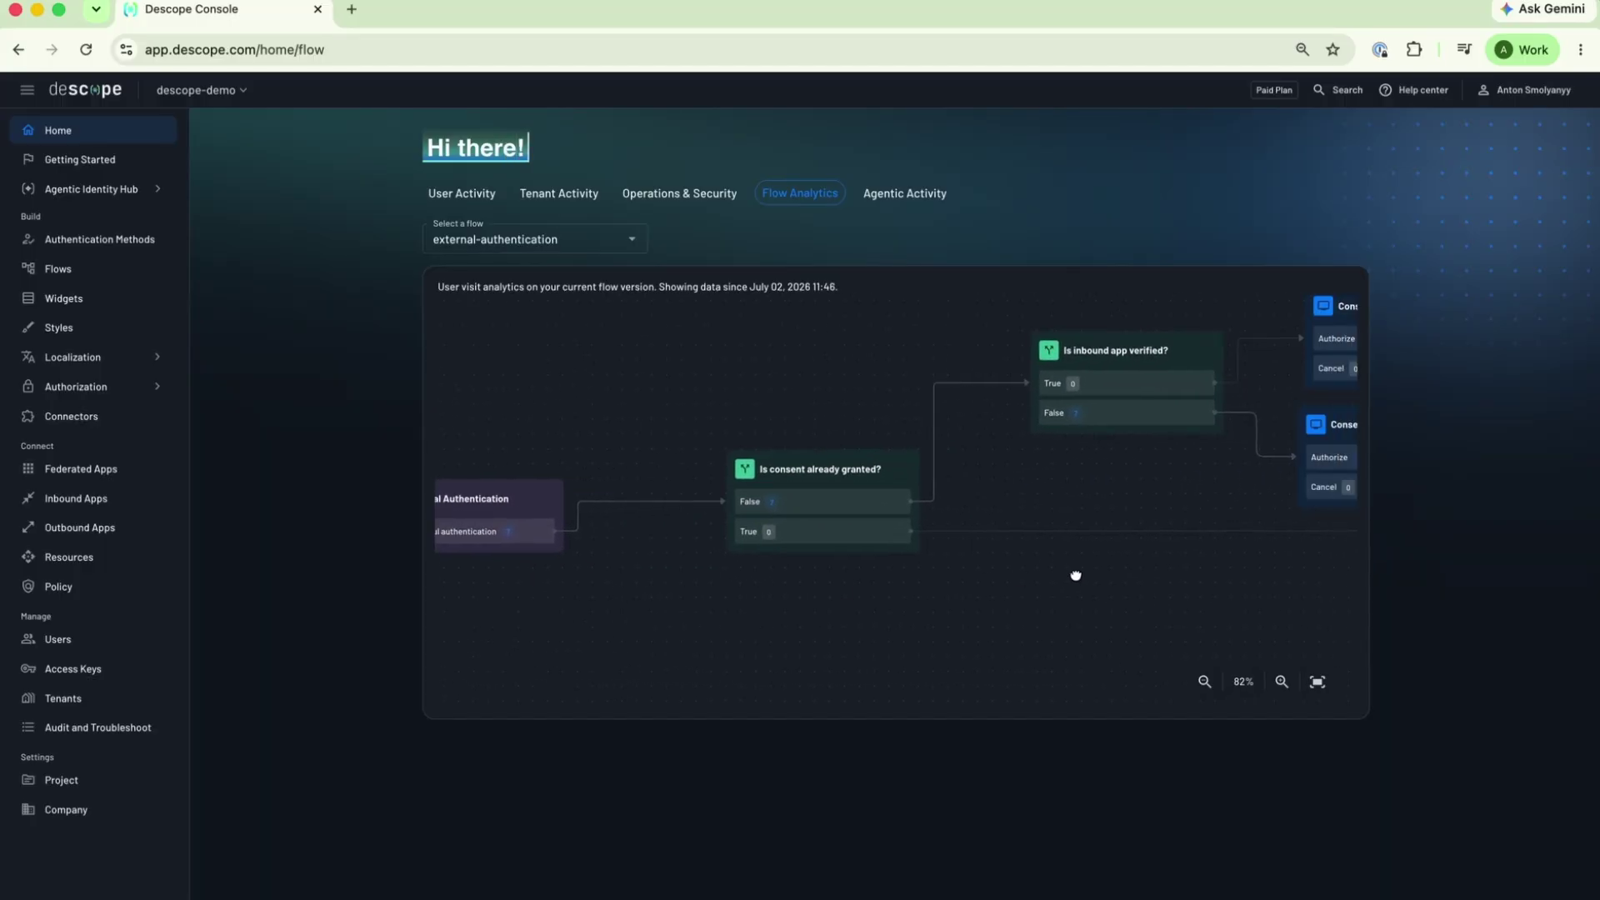
{"action": "scroll", "coordinate": [915, 592], "scroll_direction": "down", "scroll_amount": 5}
{"action": "left_click_drag", "start_coordinate": [939, 618], "coordinate": [859, 629]}
{"action": "scroll", "coordinate": [832, 604], "scroll_direction": "up", "scroll_amount": 4}
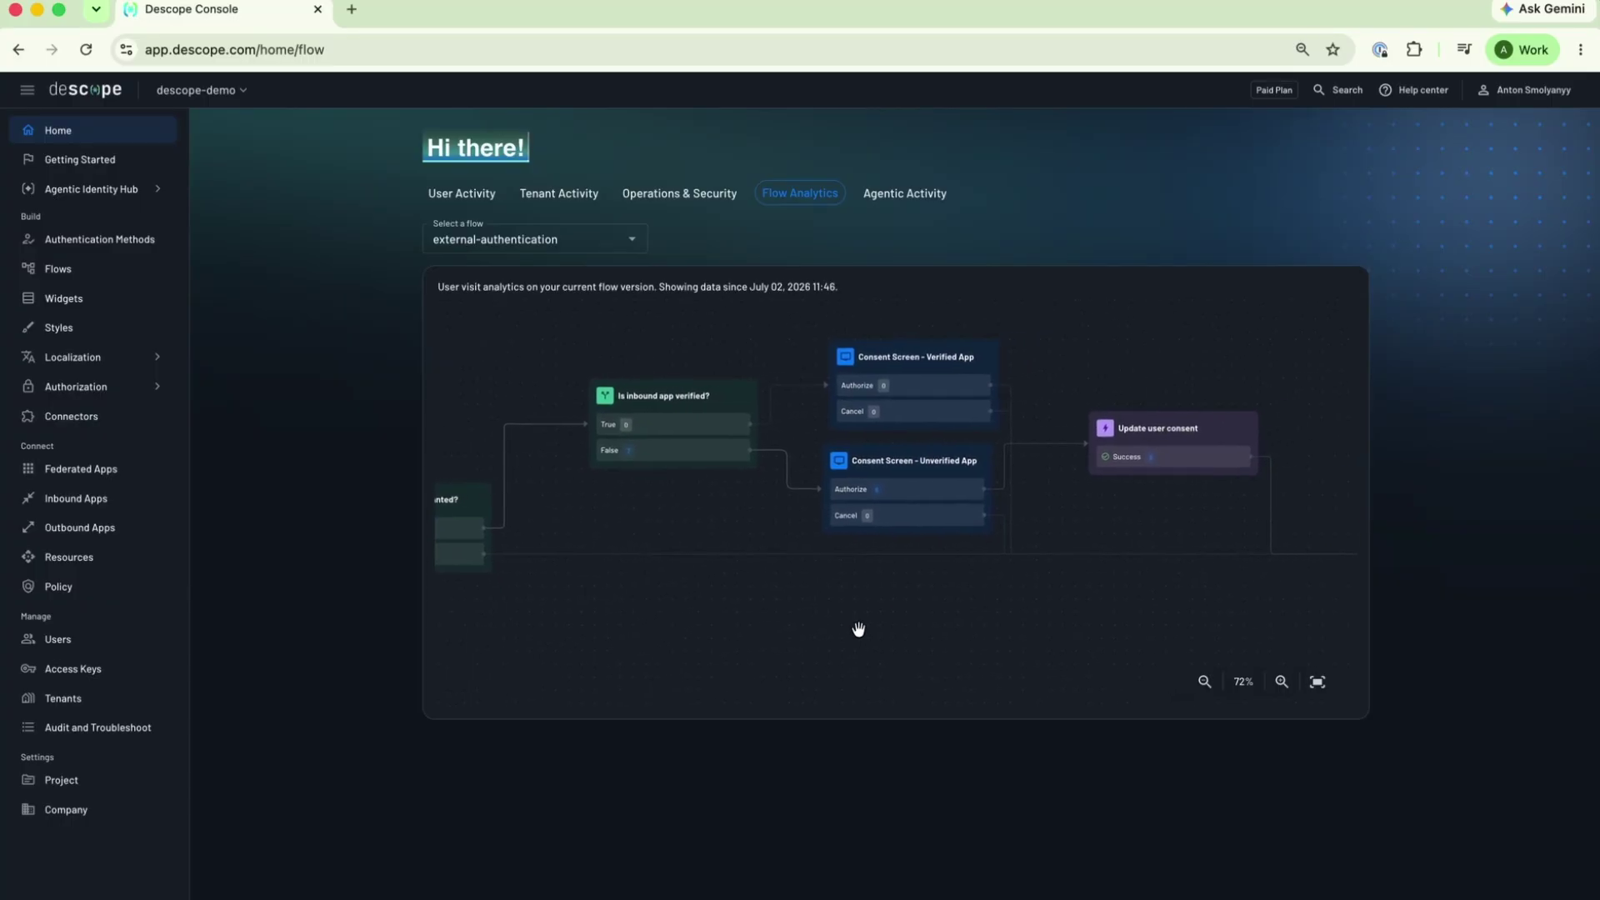
{"action": "left_click", "coordinate": [916, 196]}
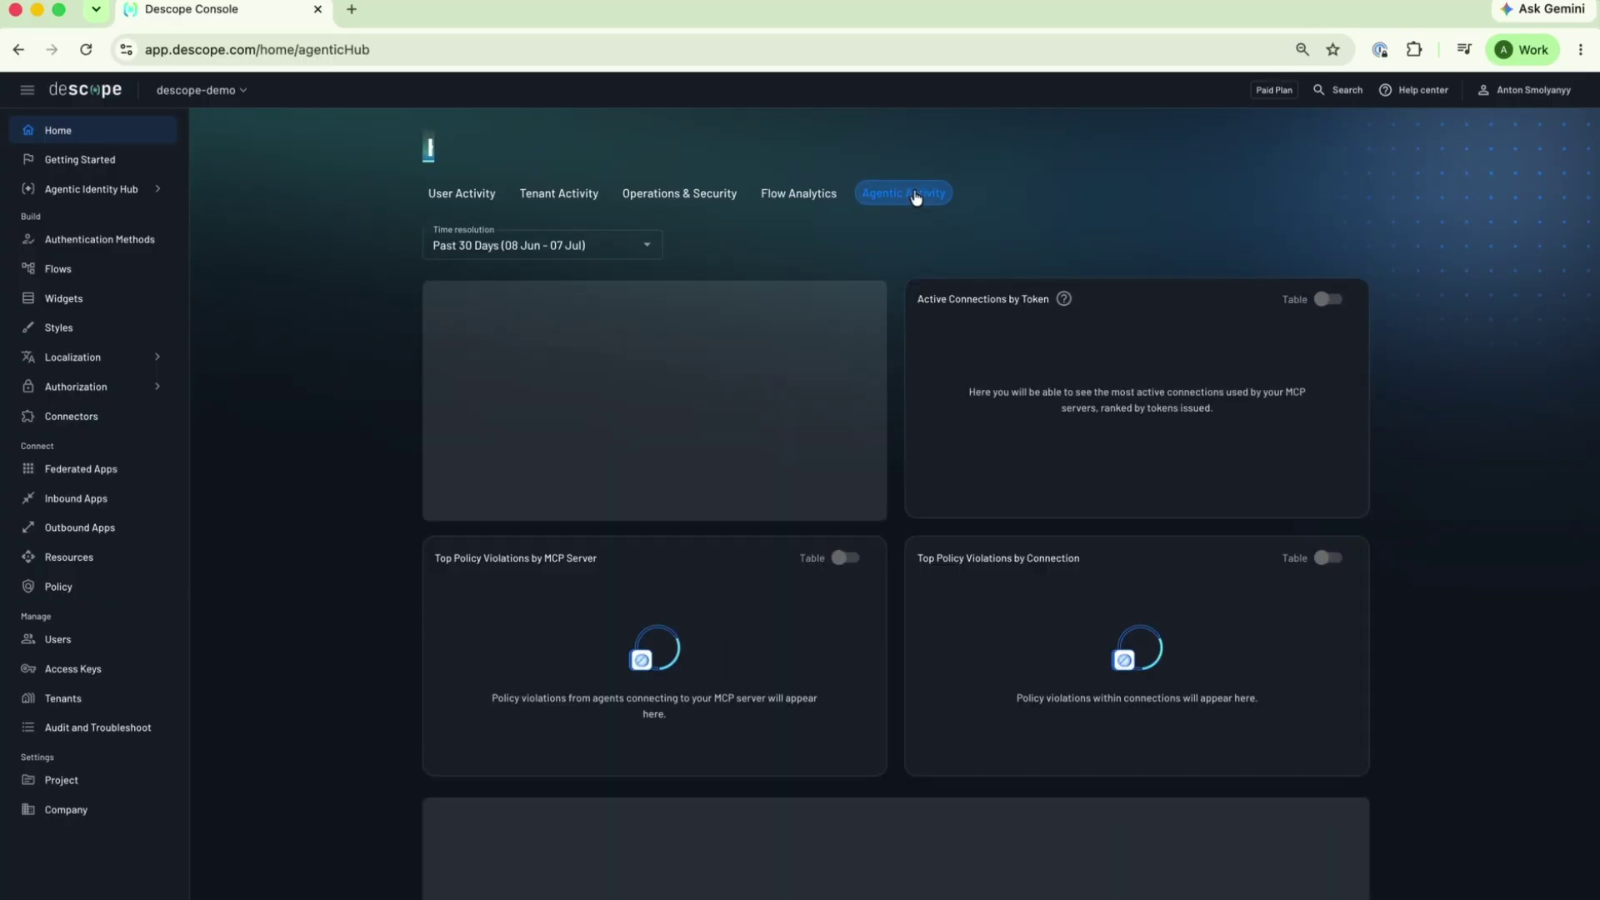
{"action": "scroll", "coordinate": [797, 358], "scroll_direction": "down", "scroll_amount": 1}
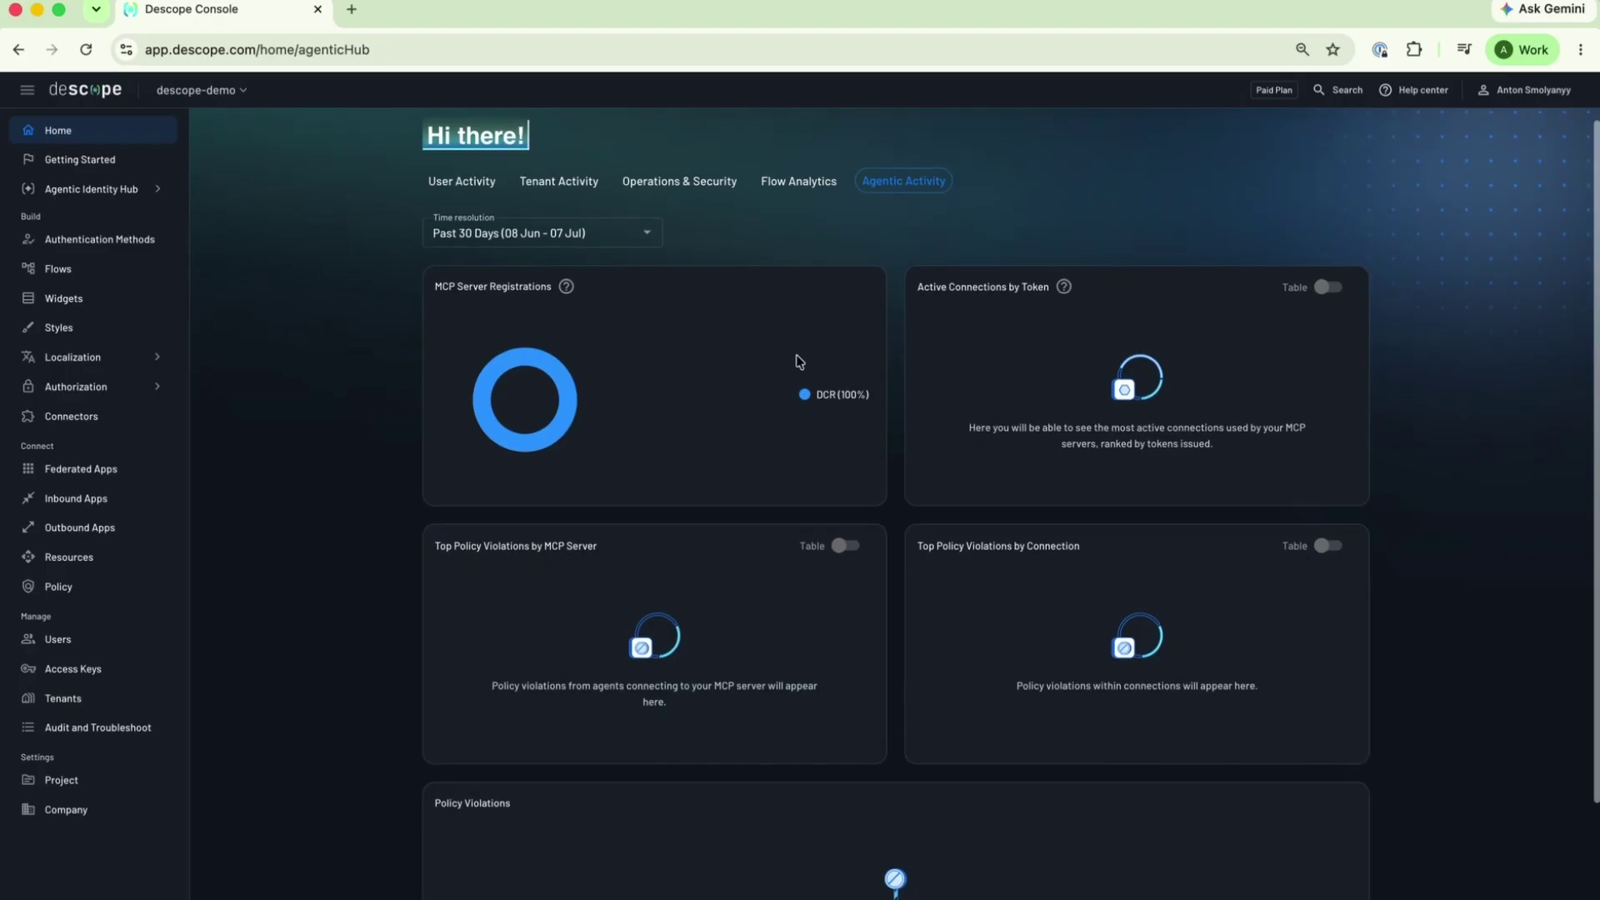
Step: Go through the Getting Started setup for Businesses, replacing Magic Link with Enchanted Link beside Passkeys, up to the flow summary without MFA
{"action": "left_click", "coordinate": [112, 161]}
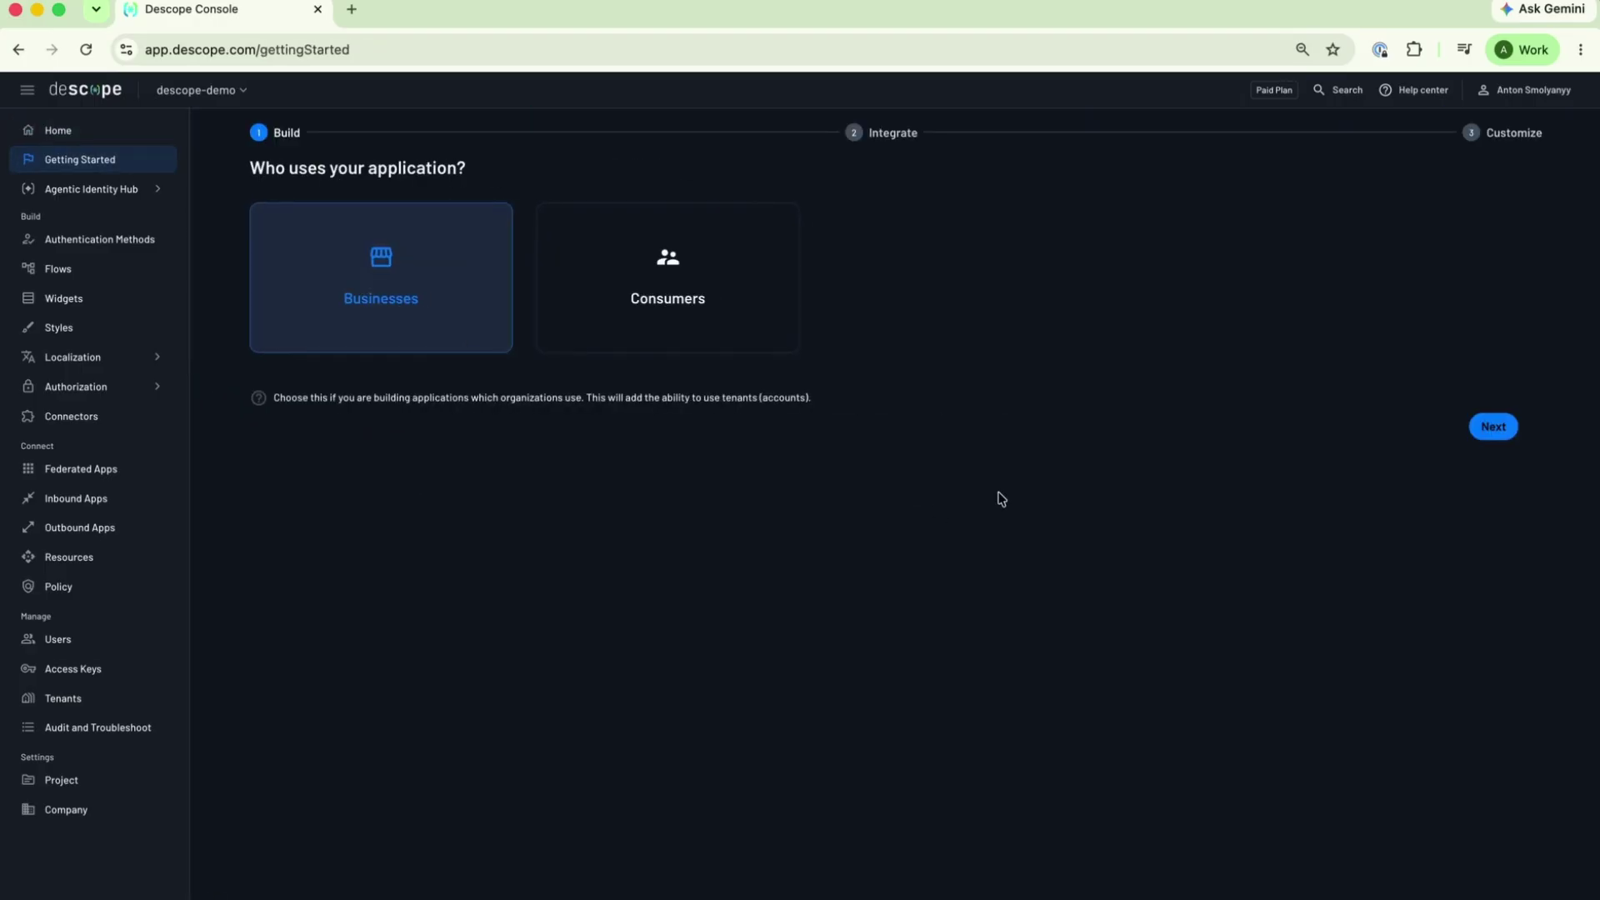
{"action": "left_click", "coordinate": [1495, 429]}
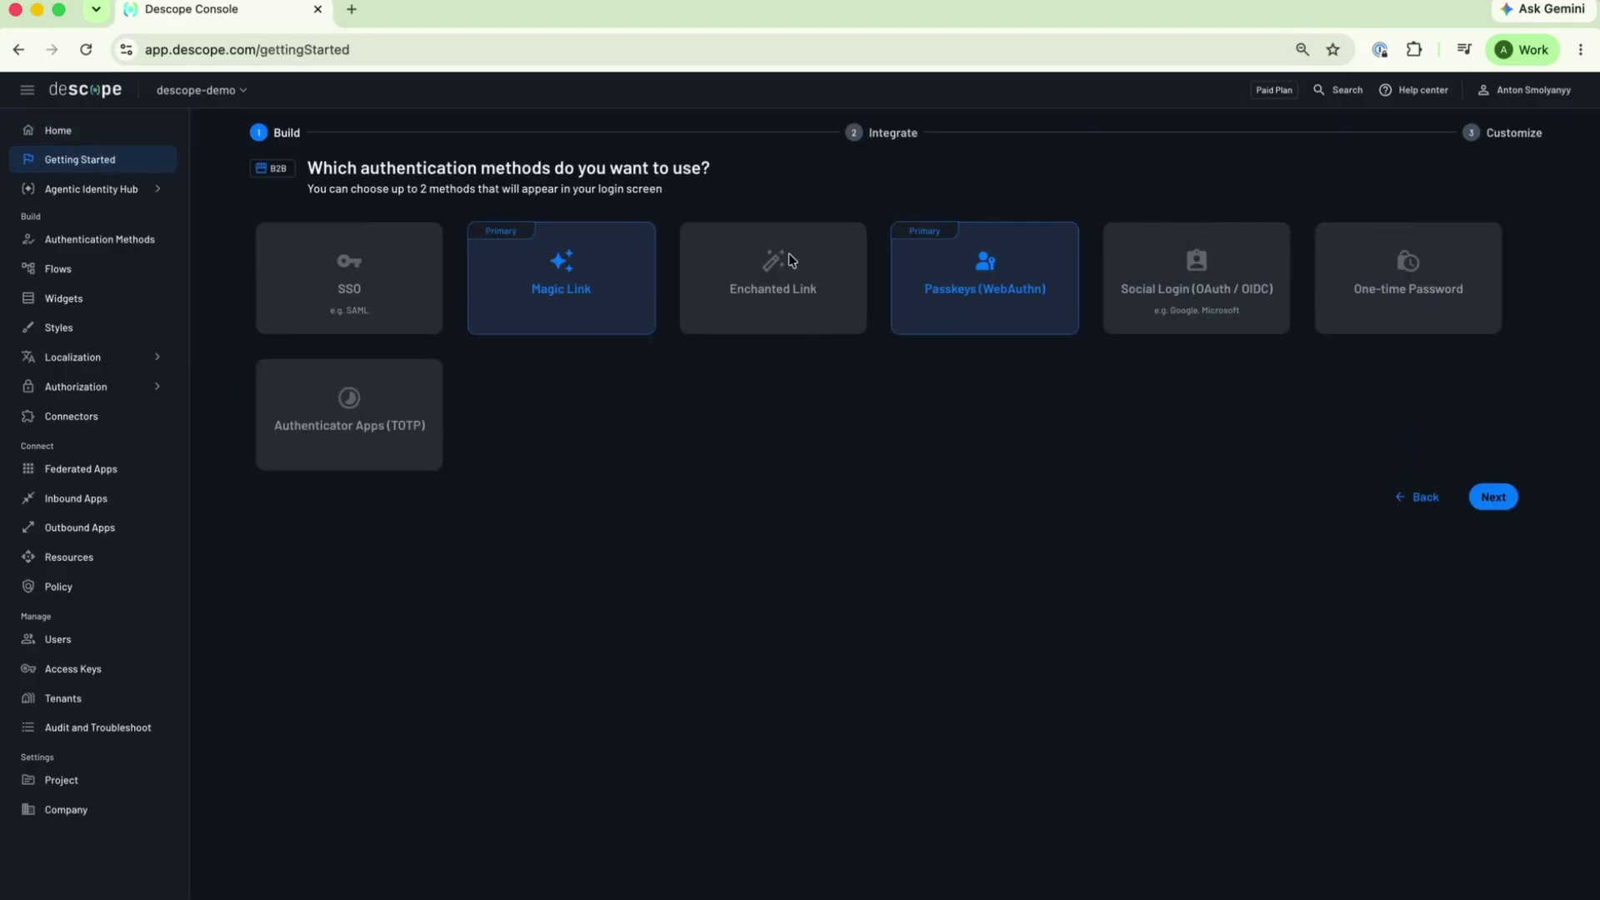
{"action": "left_click", "coordinate": [557, 288]}
{"action": "left_click", "coordinate": [759, 292]}
{"action": "left_click", "coordinate": [1503, 505]}
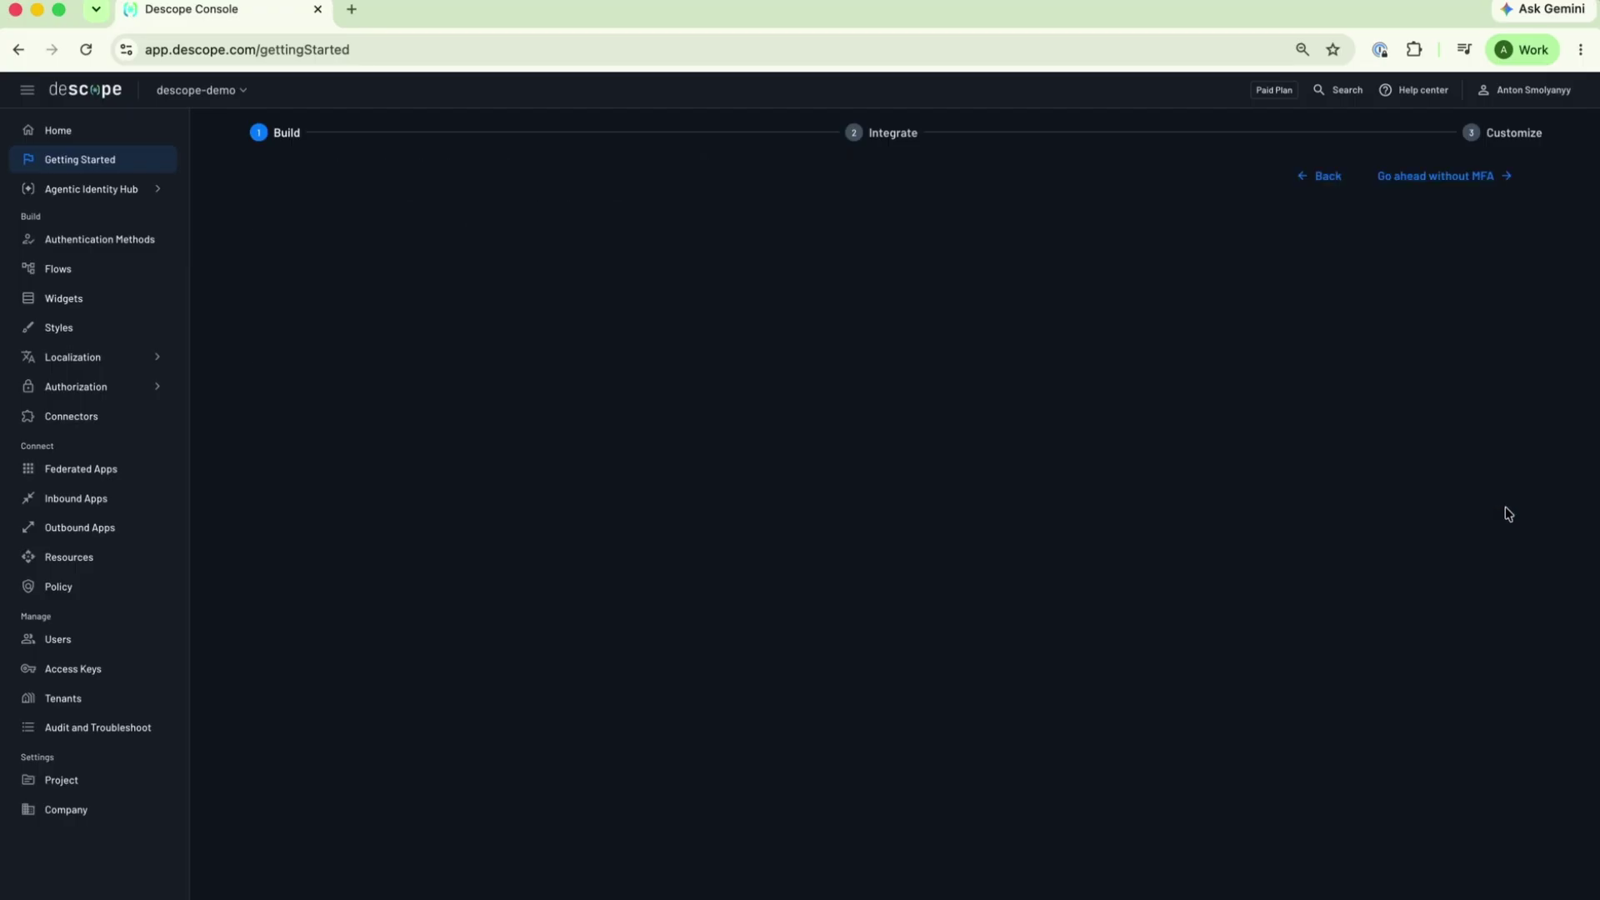
{"action": "left_click", "coordinate": [1475, 503]}
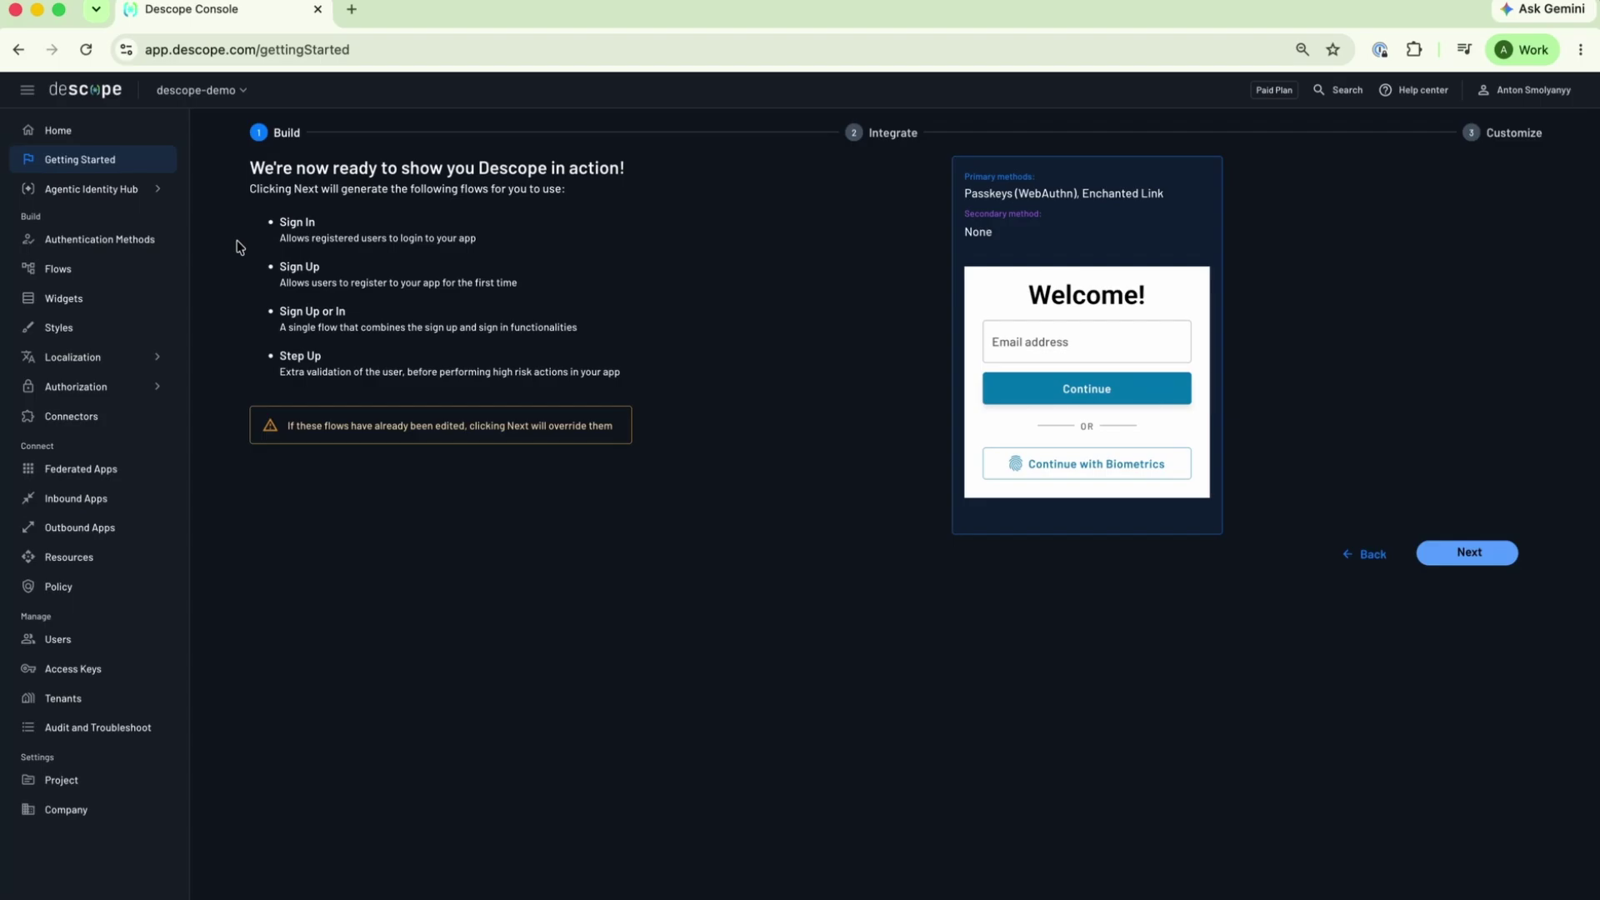
Step: Open the Agentic Identity list and examine the details and scopes of the Claude agent modified July 02, 2026 16:22
{"action": "mouse_move", "coordinate": [175, 201]}
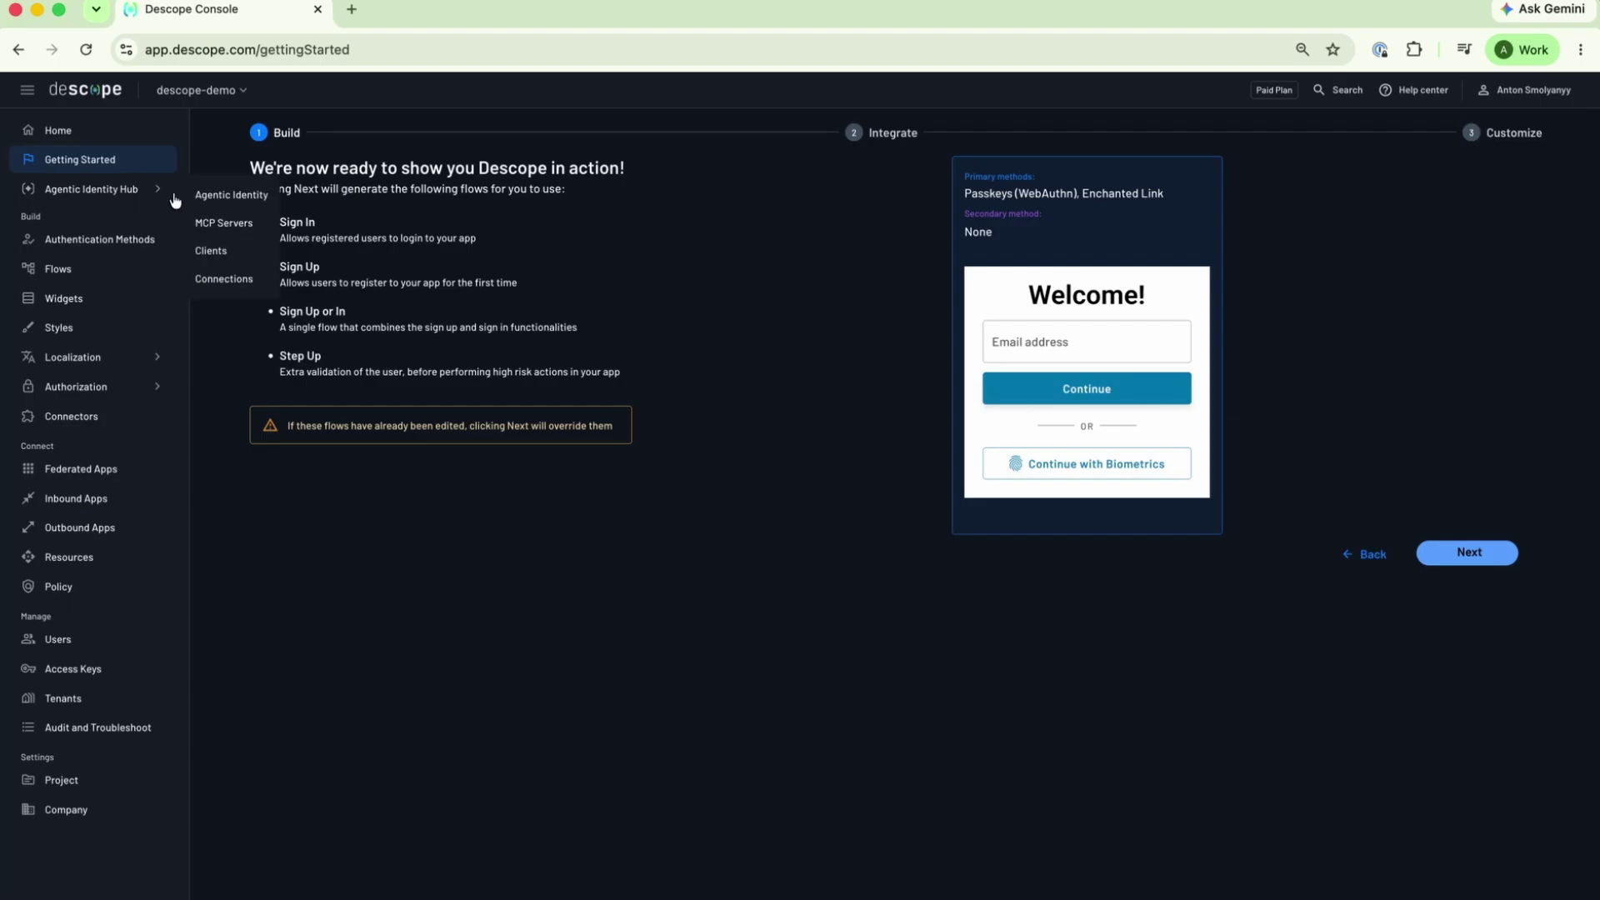
{"action": "left_click", "coordinate": [230, 200]}
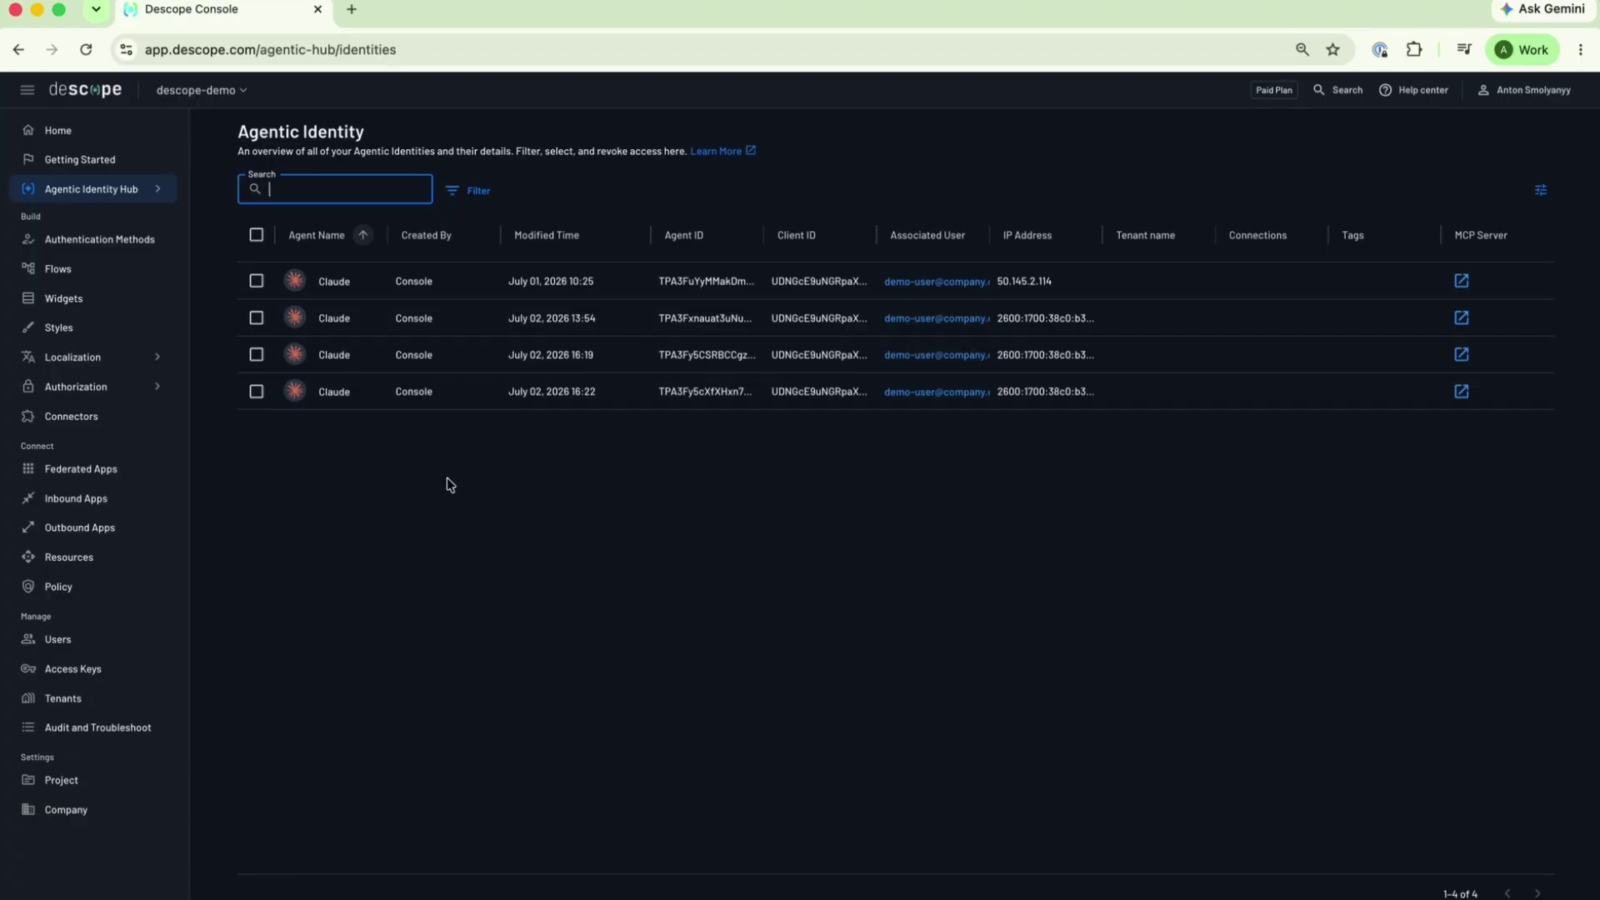
{"action": "left_click", "coordinate": [497, 397]}
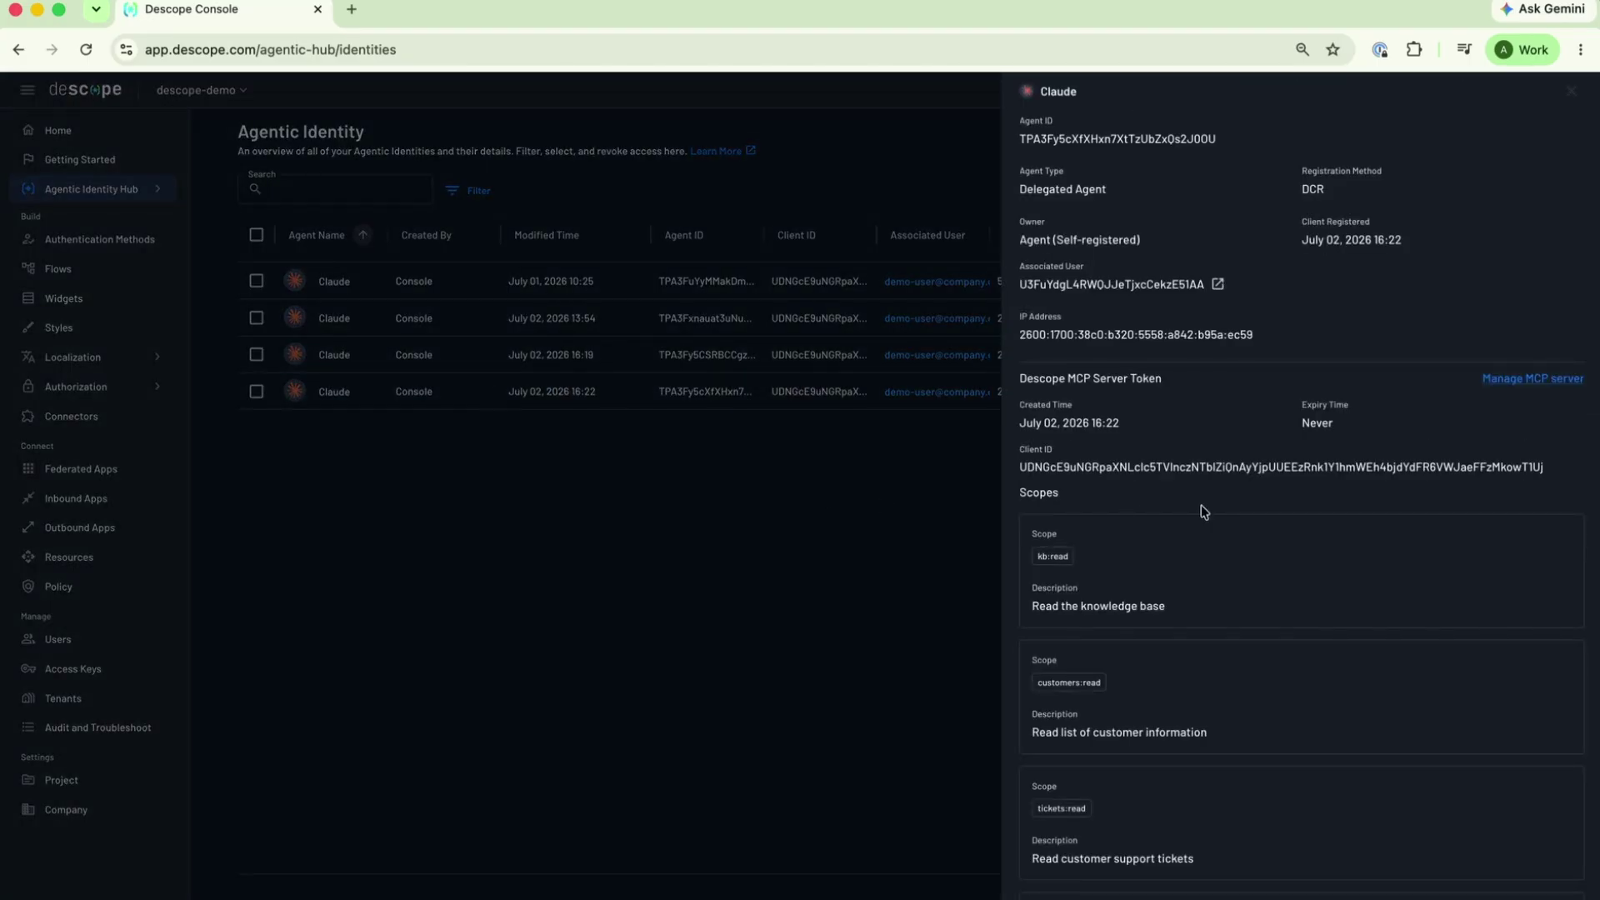
{"action": "scroll", "coordinate": [1202, 492], "scroll_direction": "down", "scroll_amount": 3}
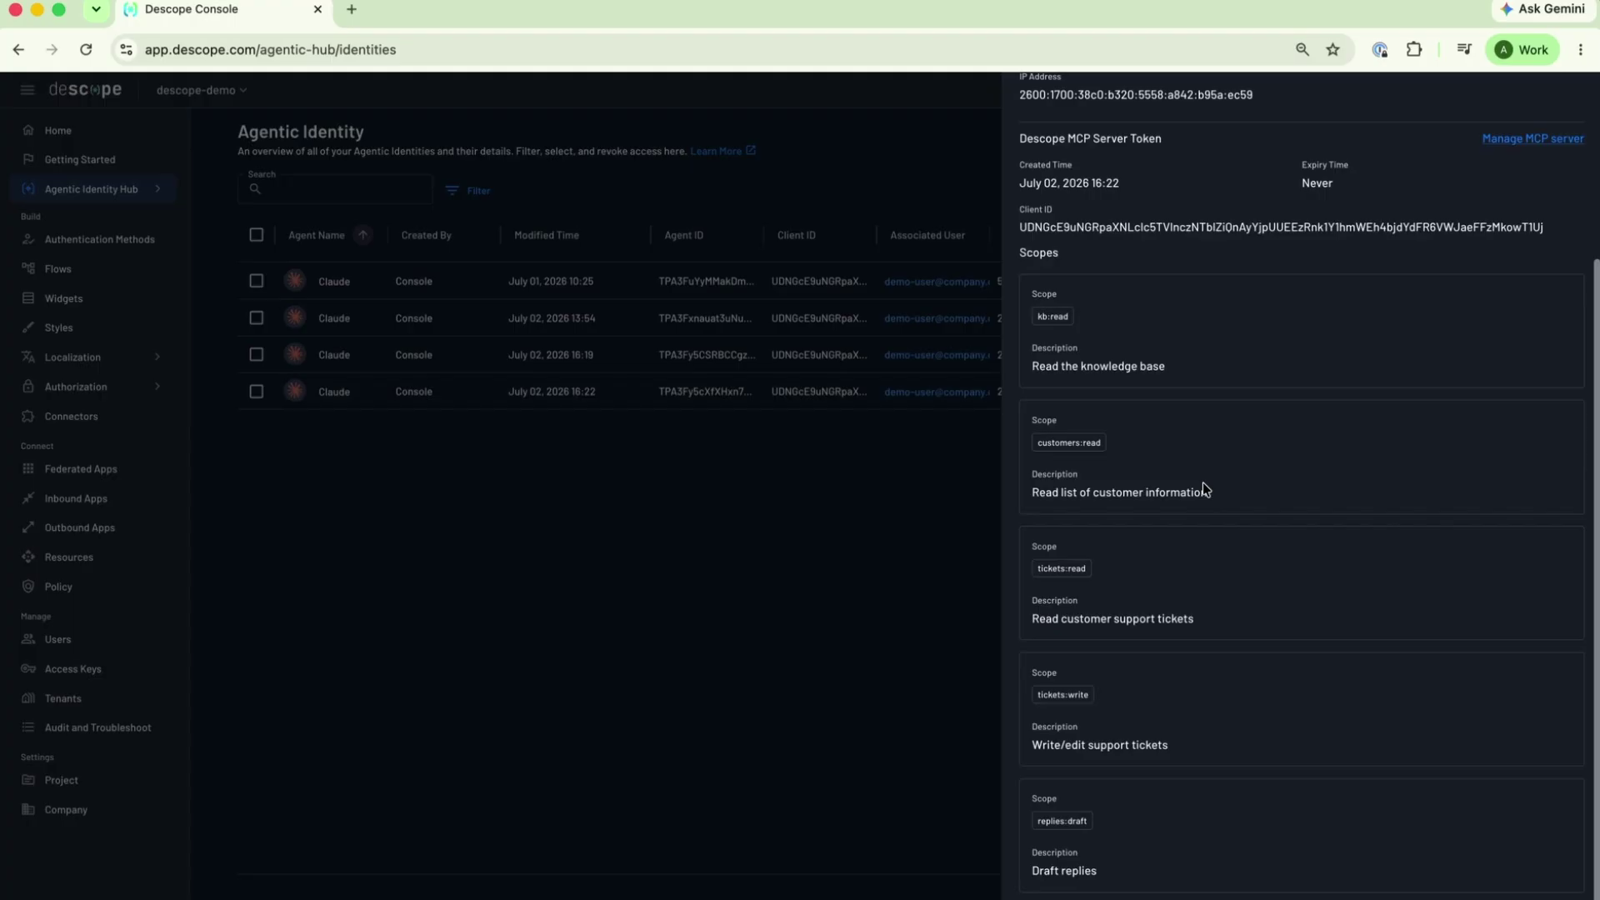
{"action": "scroll", "coordinate": [1223, 419], "scroll_direction": "up", "scroll_amount": 3}
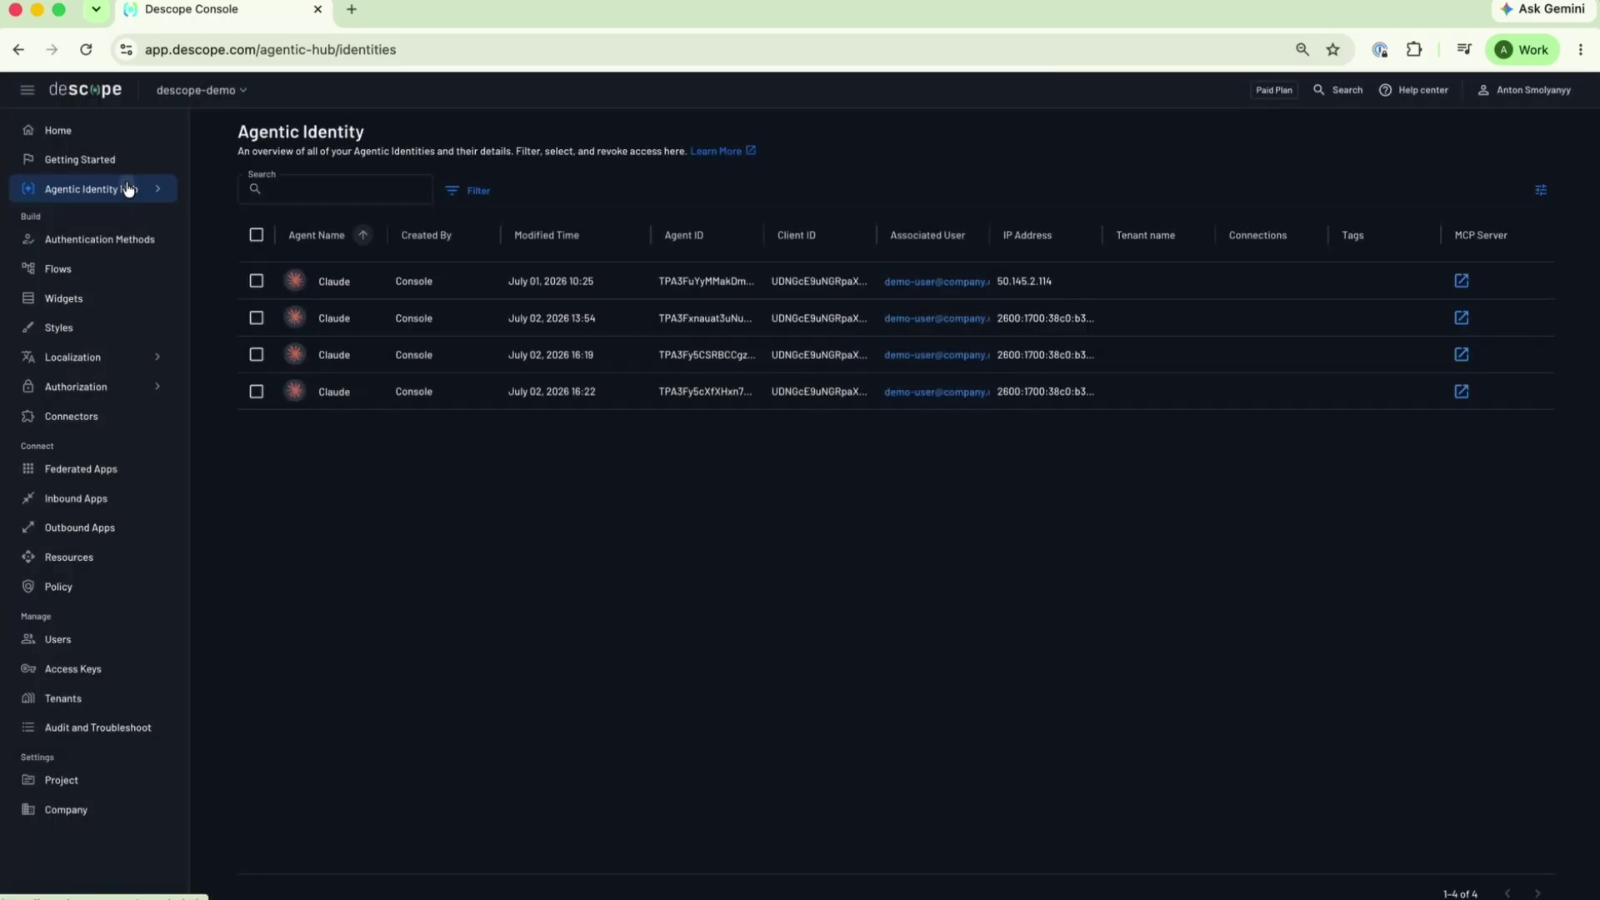
Step: Start creating an MCP server, add an empty scope and try the MCP client registration options, including CIMD
{"action": "left_click", "coordinate": [128, 188]}
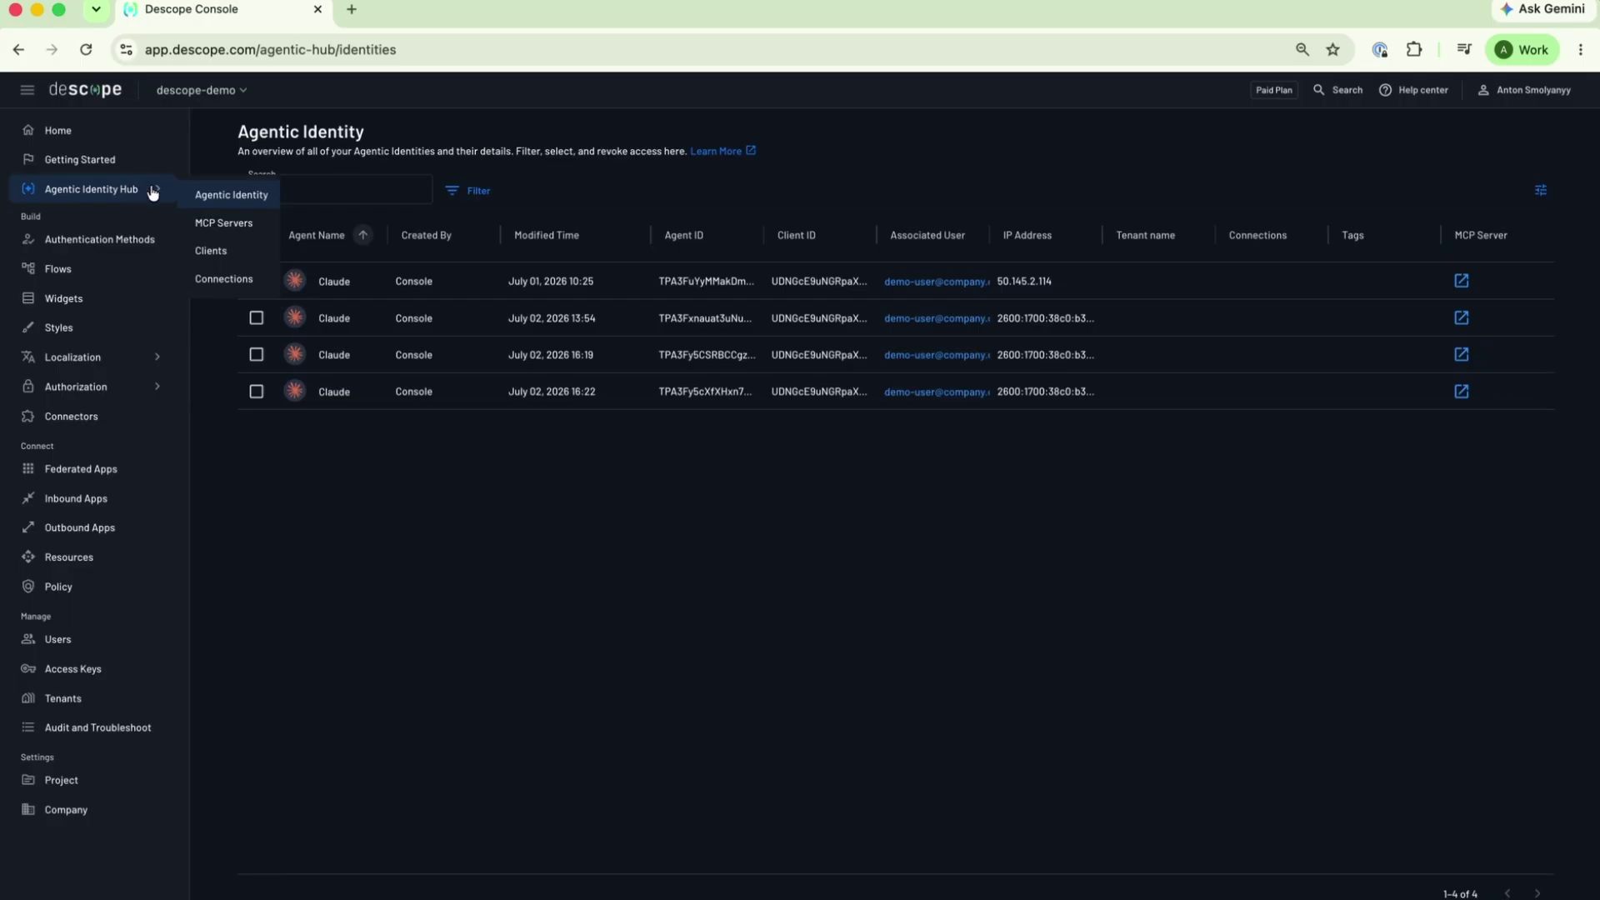
{"action": "left_click", "coordinate": [247, 227]}
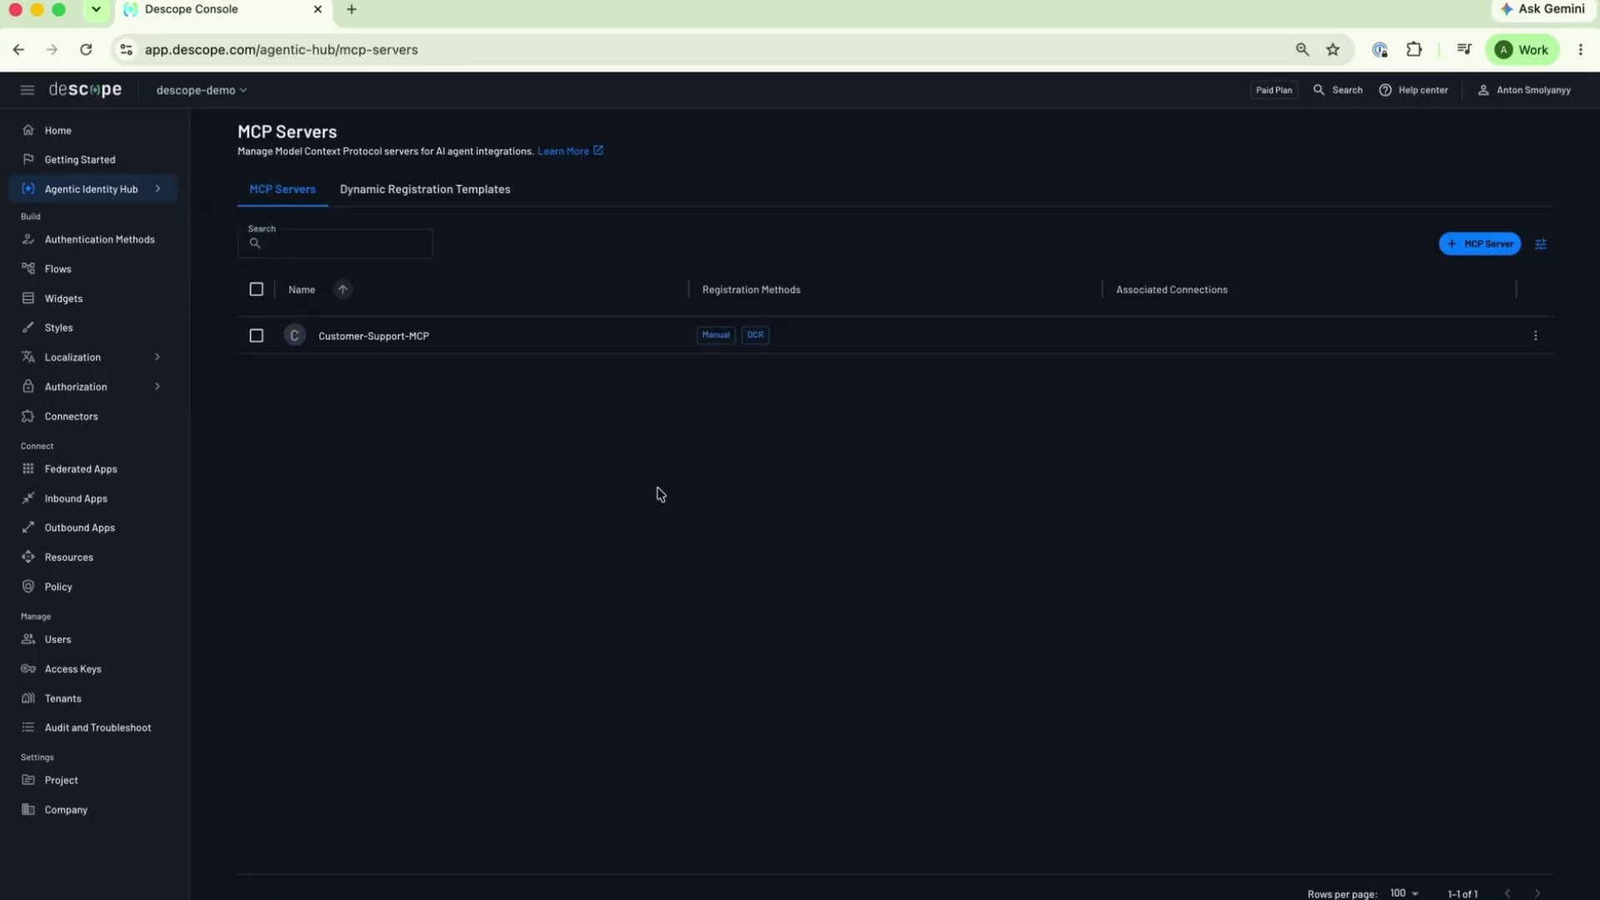
{"action": "left_click", "coordinate": [1480, 244]}
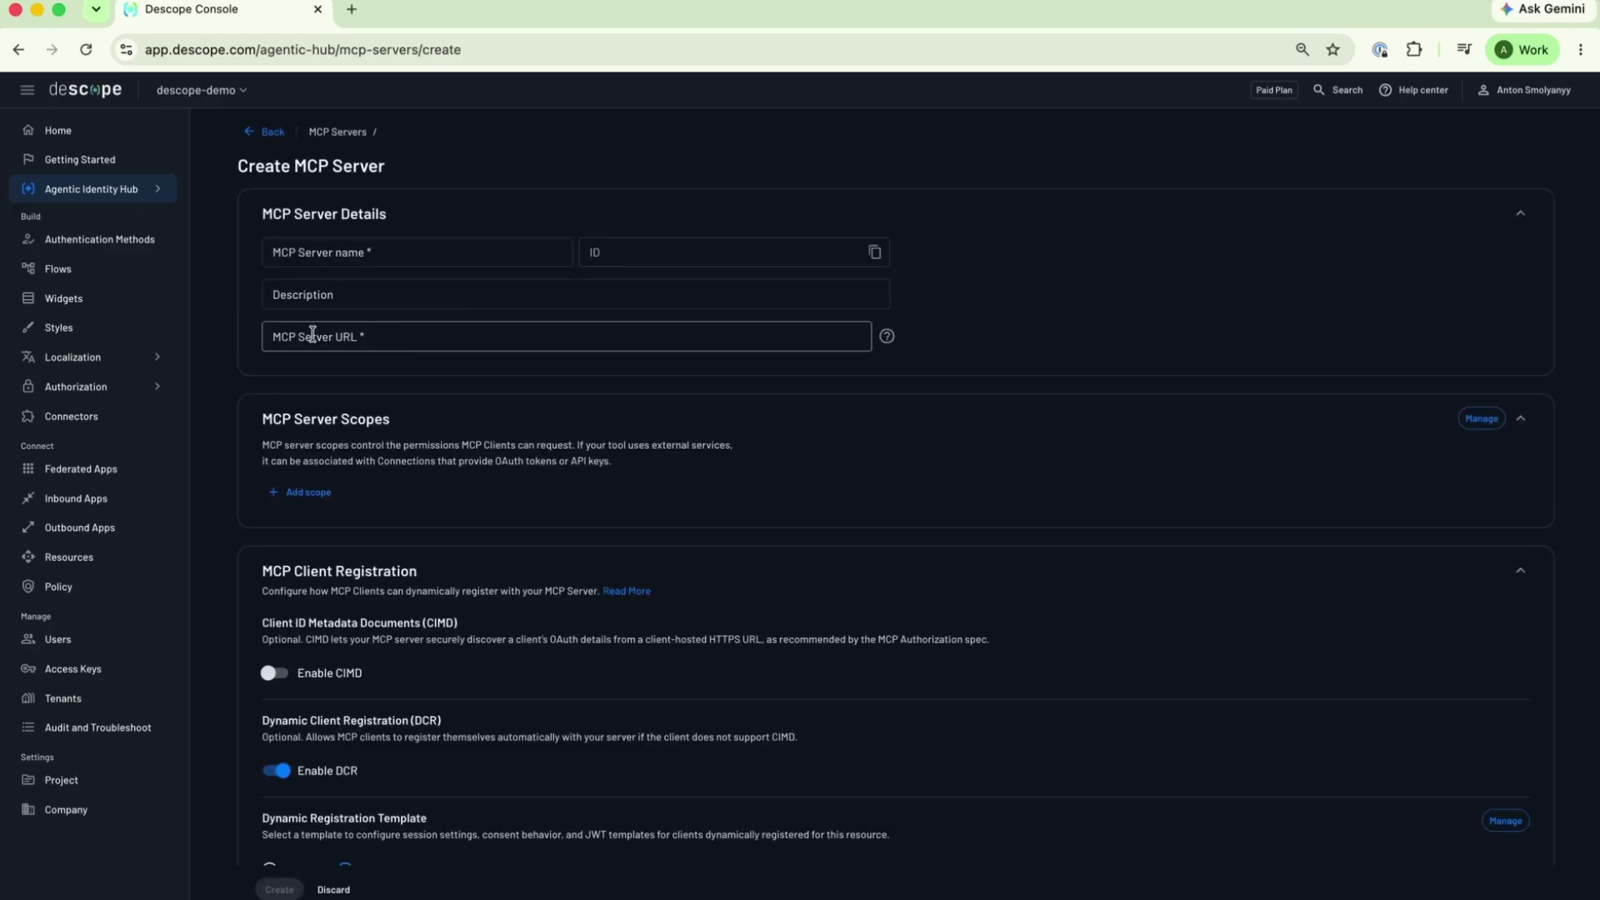
{"action": "scroll", "coordinate": [472, 349], "scroll_direction": "down", "scroll_amount": 2}
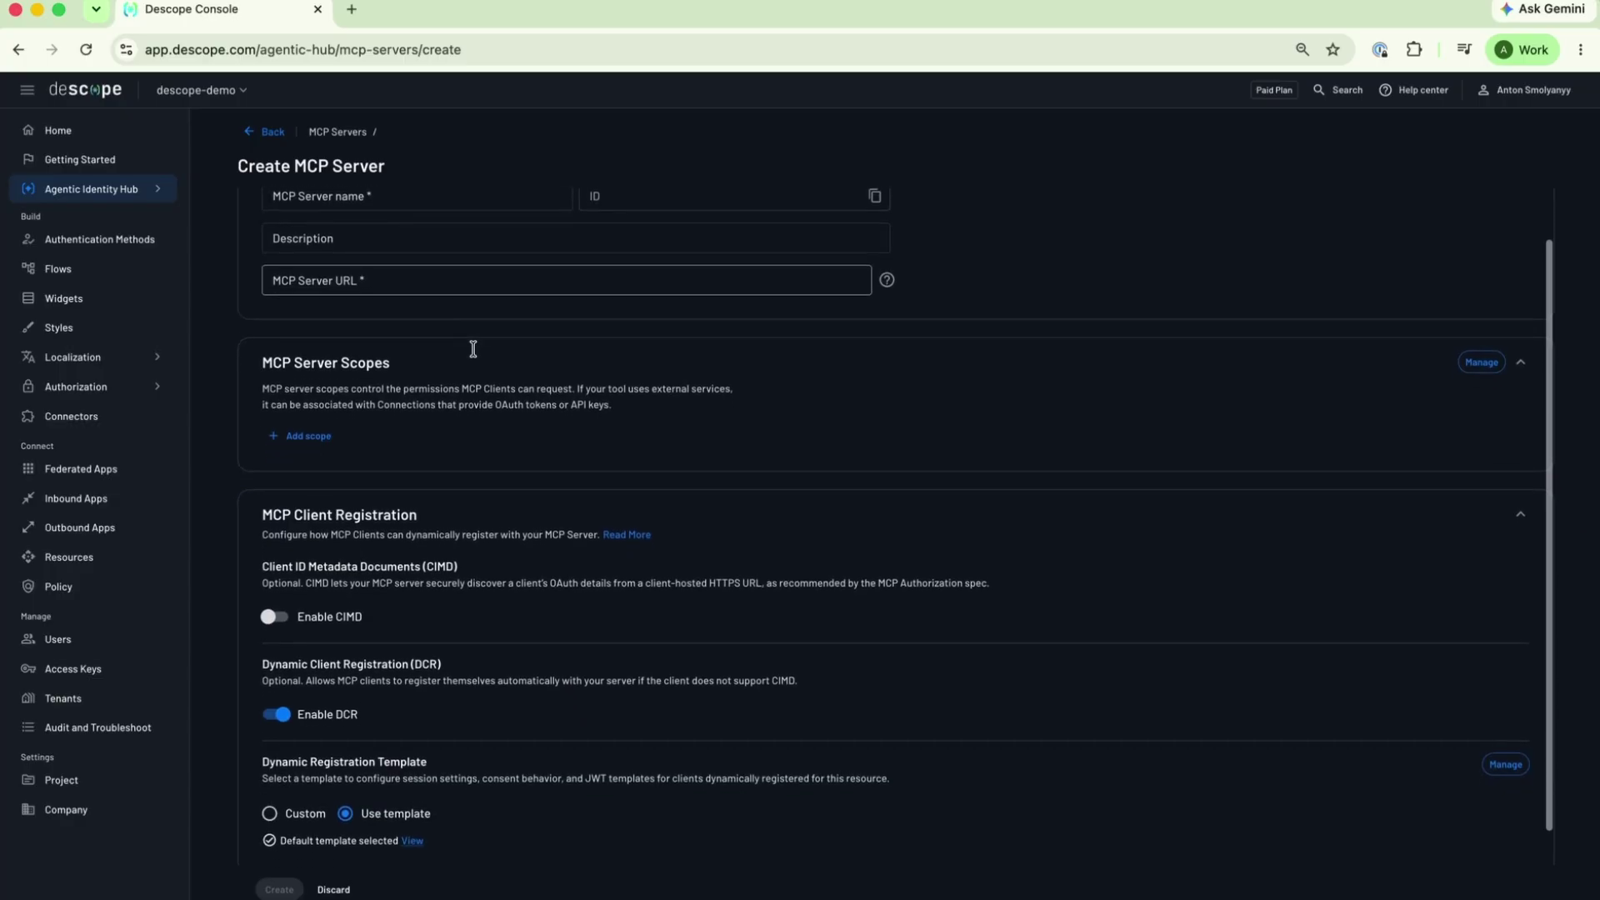
{"action": "left_click", "coordinate": [312, 429]}
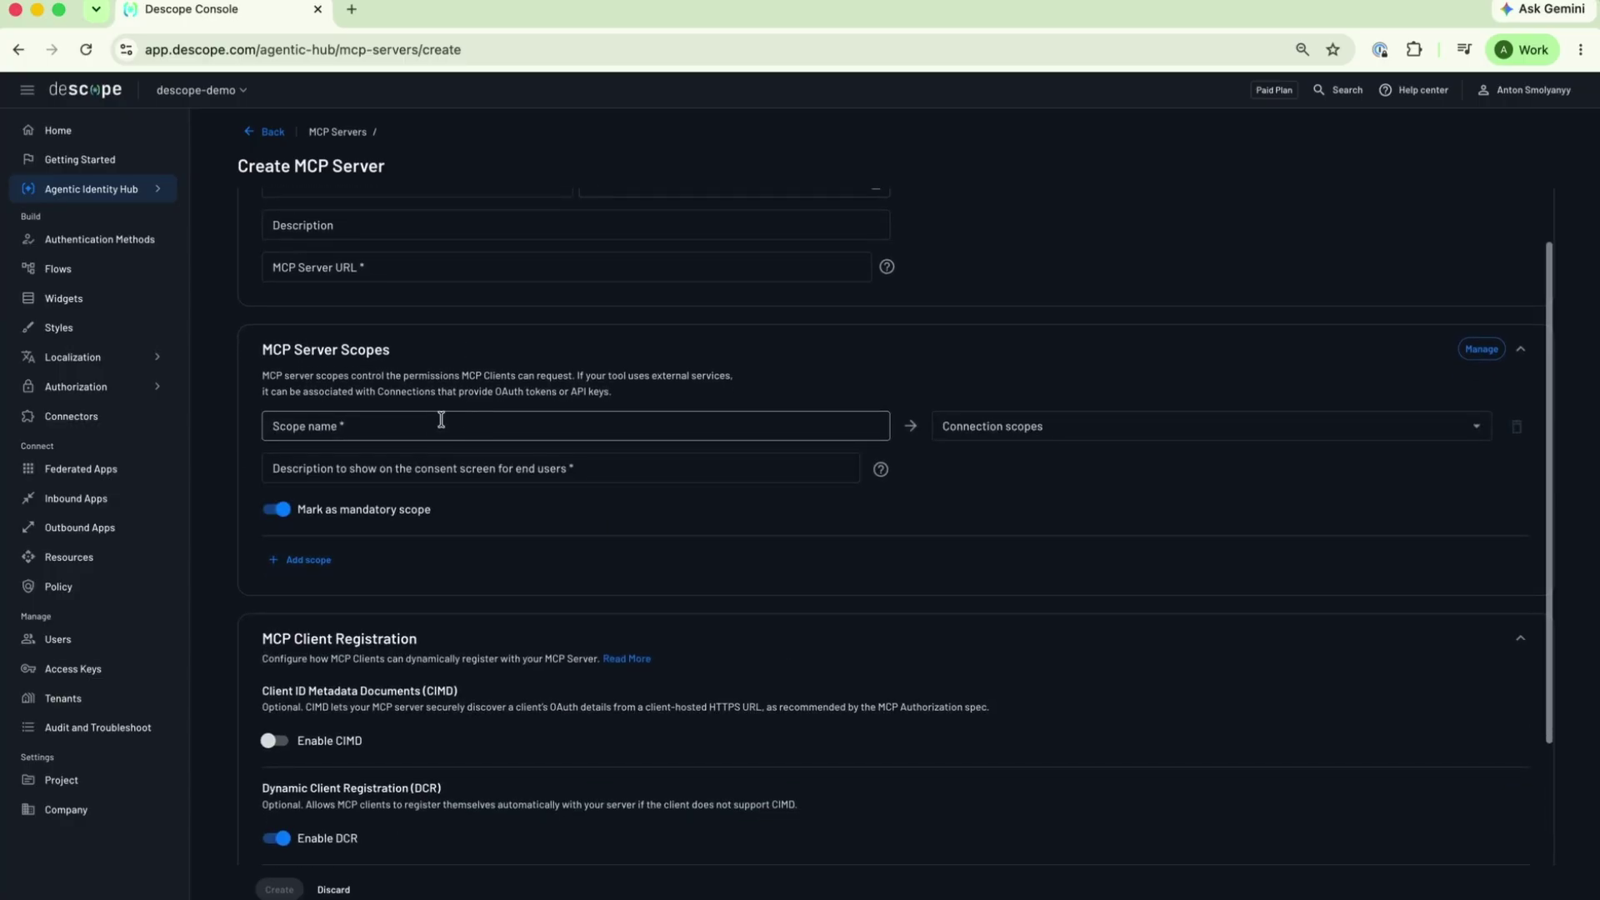
{"action": "scroll", "coordinate": [400, 404], "scroll_direction": "down", "scroll_amount": 1}
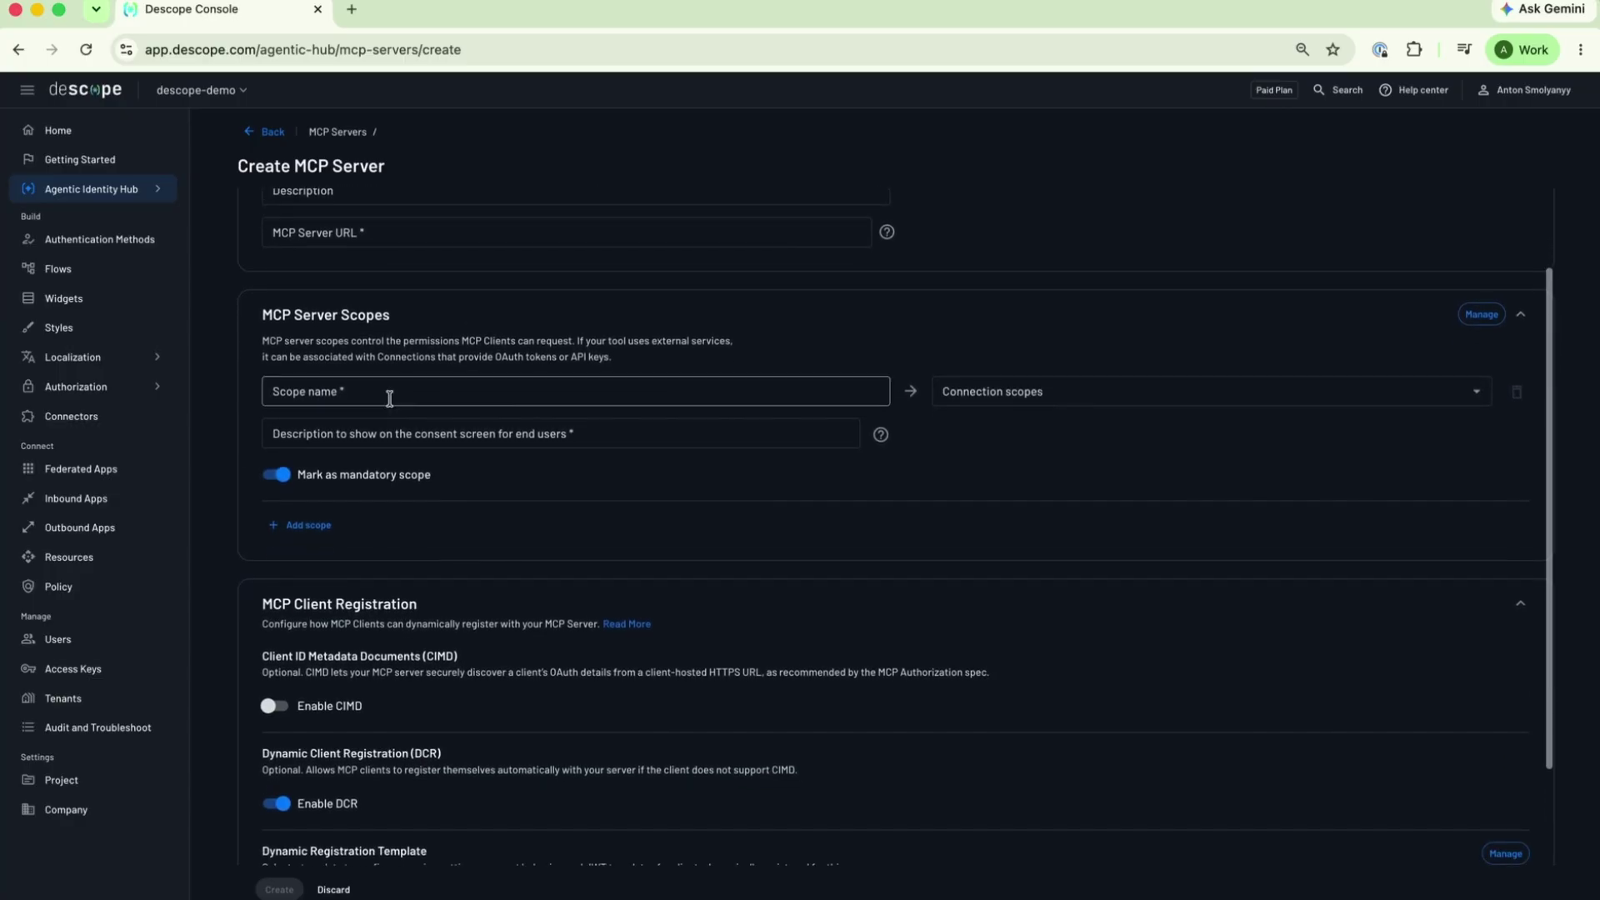
{"action": "scroll", "coordinate": [455, 414], "scroll_direction": "down", "scroll_amount": 3}
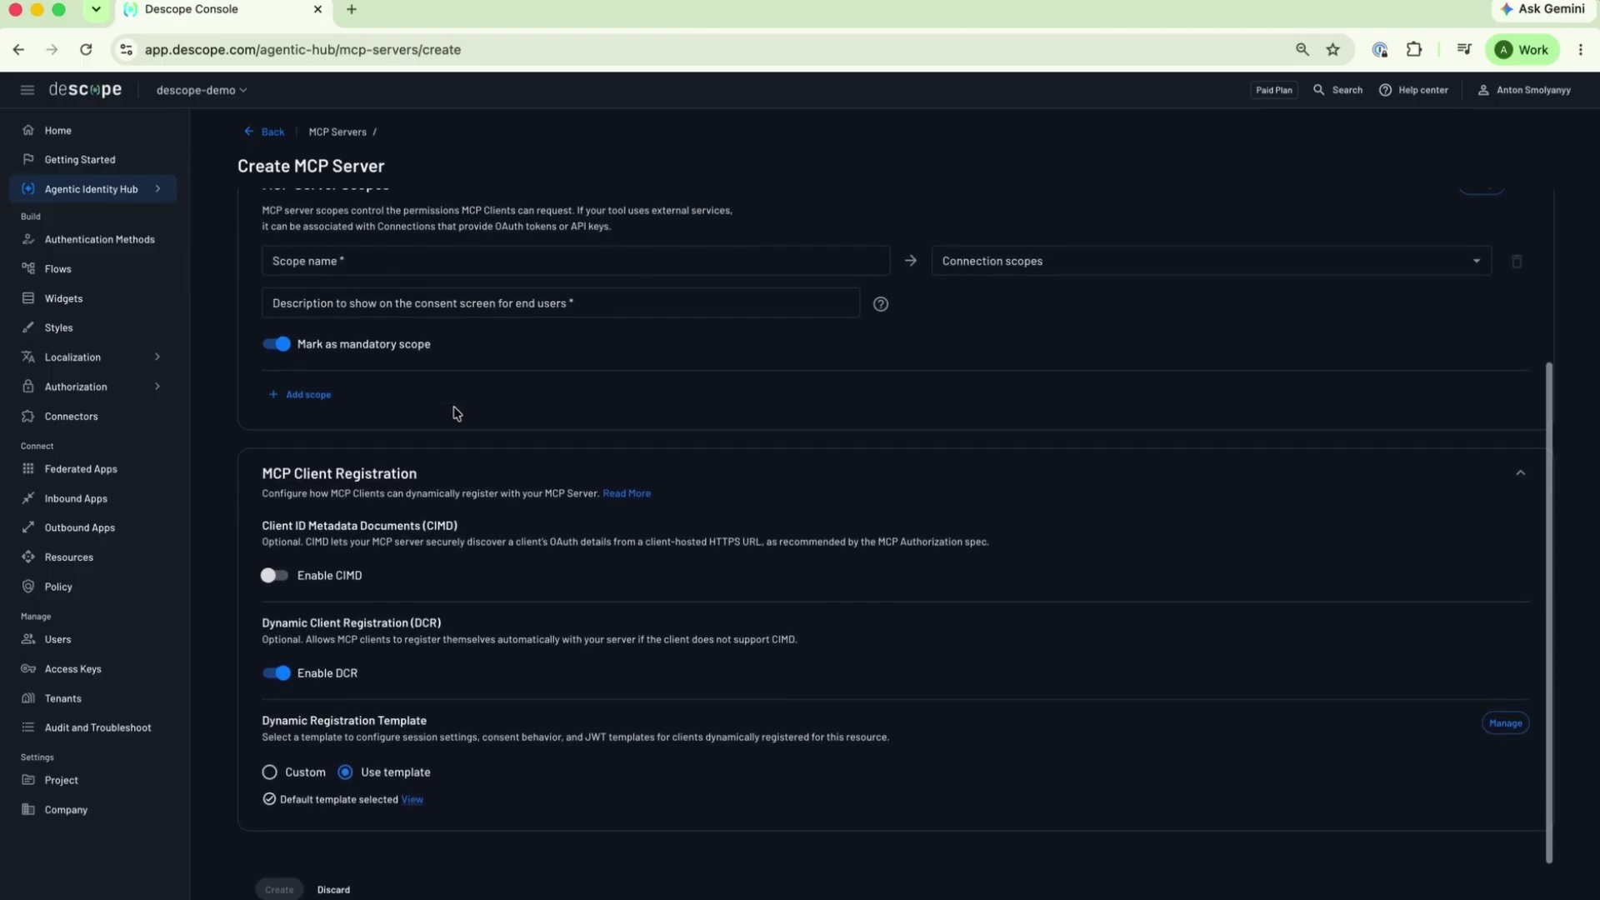
{"action": "left_click", "coordinate": [271, 581]}
{"action": "left_click", "coordinate": [279, 726]}
{"action": "scroll", "coordinate": [553, 706], "scroll_direction": "down", "scroll_amount": 1}
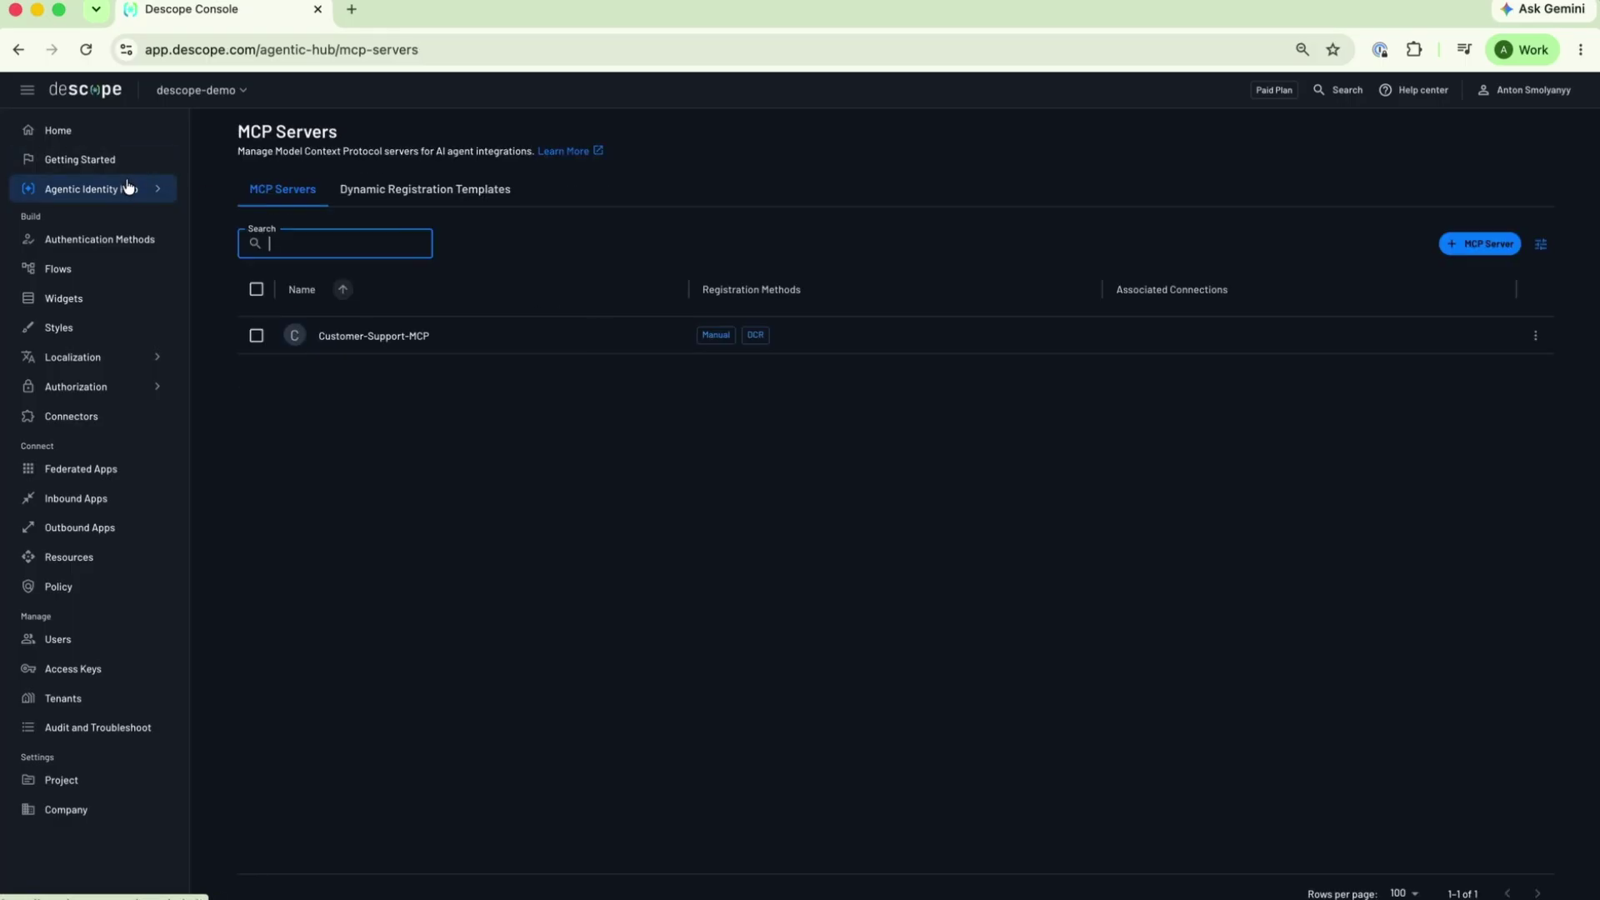
Step: Open the settings of the Claude client created July 02, 2026 16:22 from the Agentic Identity Hub's client list
{"action": "left_click", "coordinate": [140, 197]}
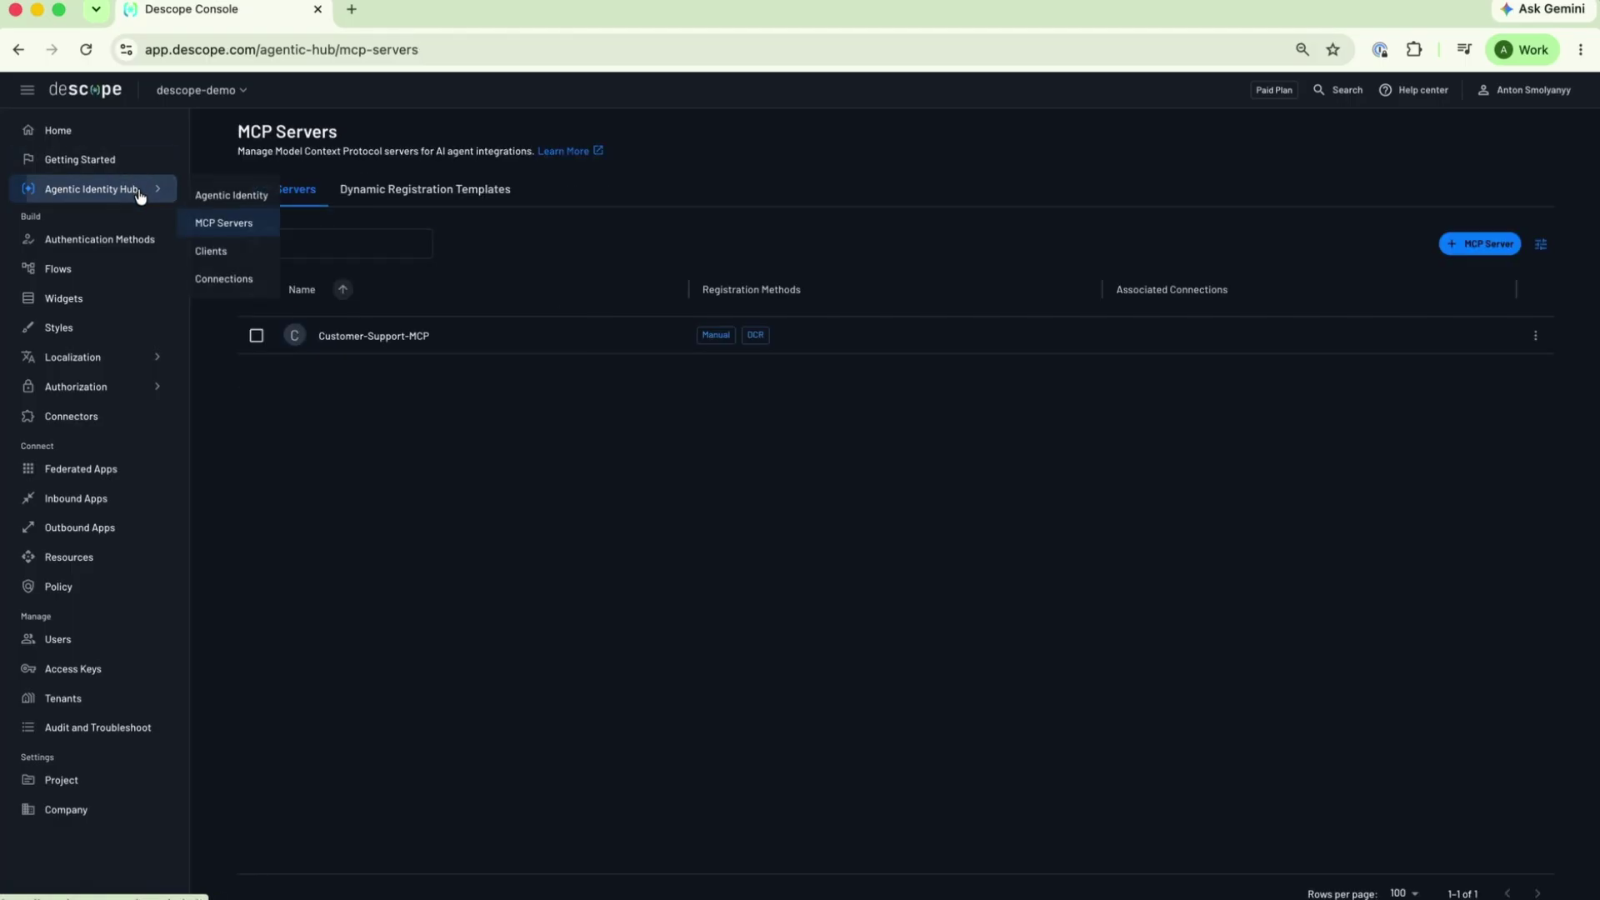
{"action": "left_click", "coordinate": [220, 255]}
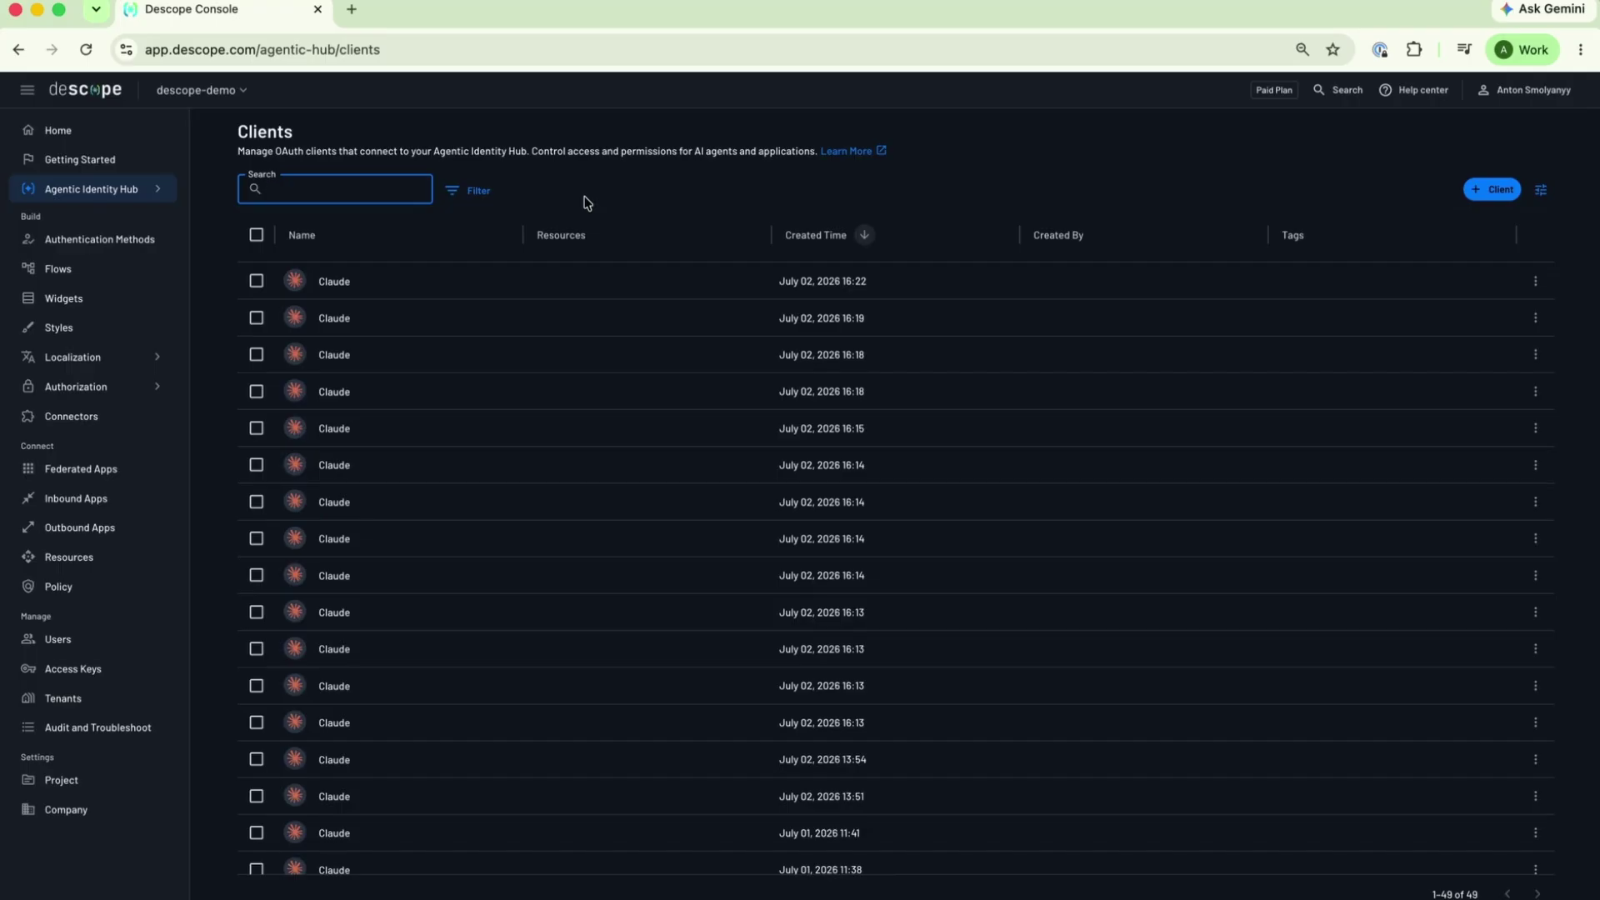
{"action": "left_click", "coordinate": [514, 283]}
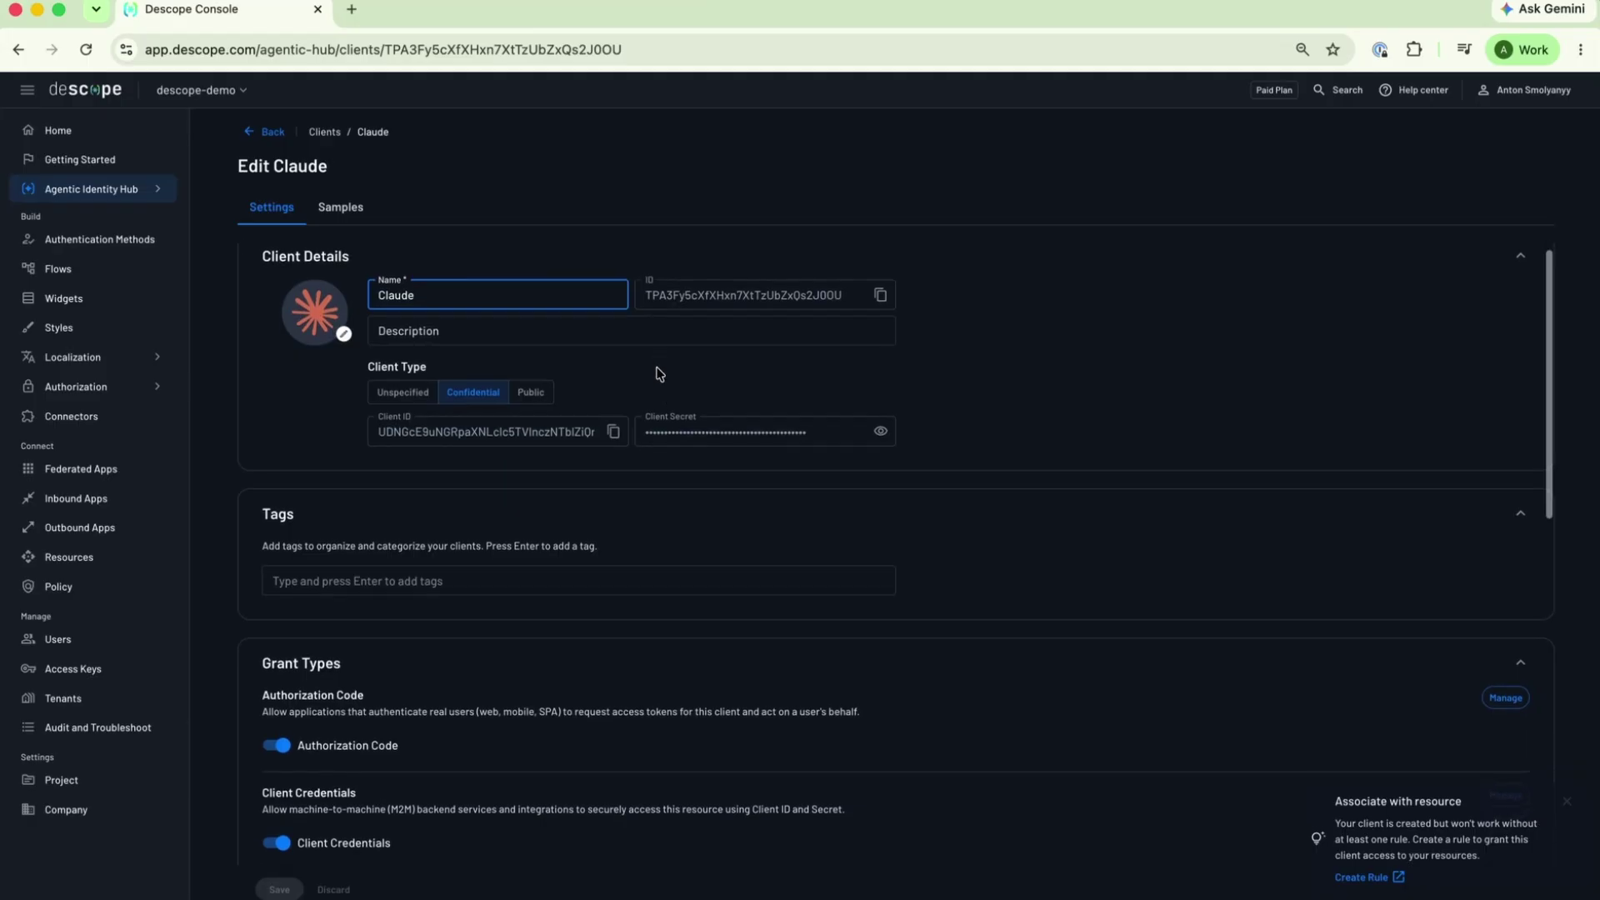
Step: Examine the Claude client's grant types, user consent flow and connection information in its settings
{"action": "scroll", "coordinate": [698, 387], "scroll_direction": "down", "scroll_amount": 3}
{"action": "scroll", "coordinate": [697, 385], "scroll_direction": "down", "scroll_amount": 2}
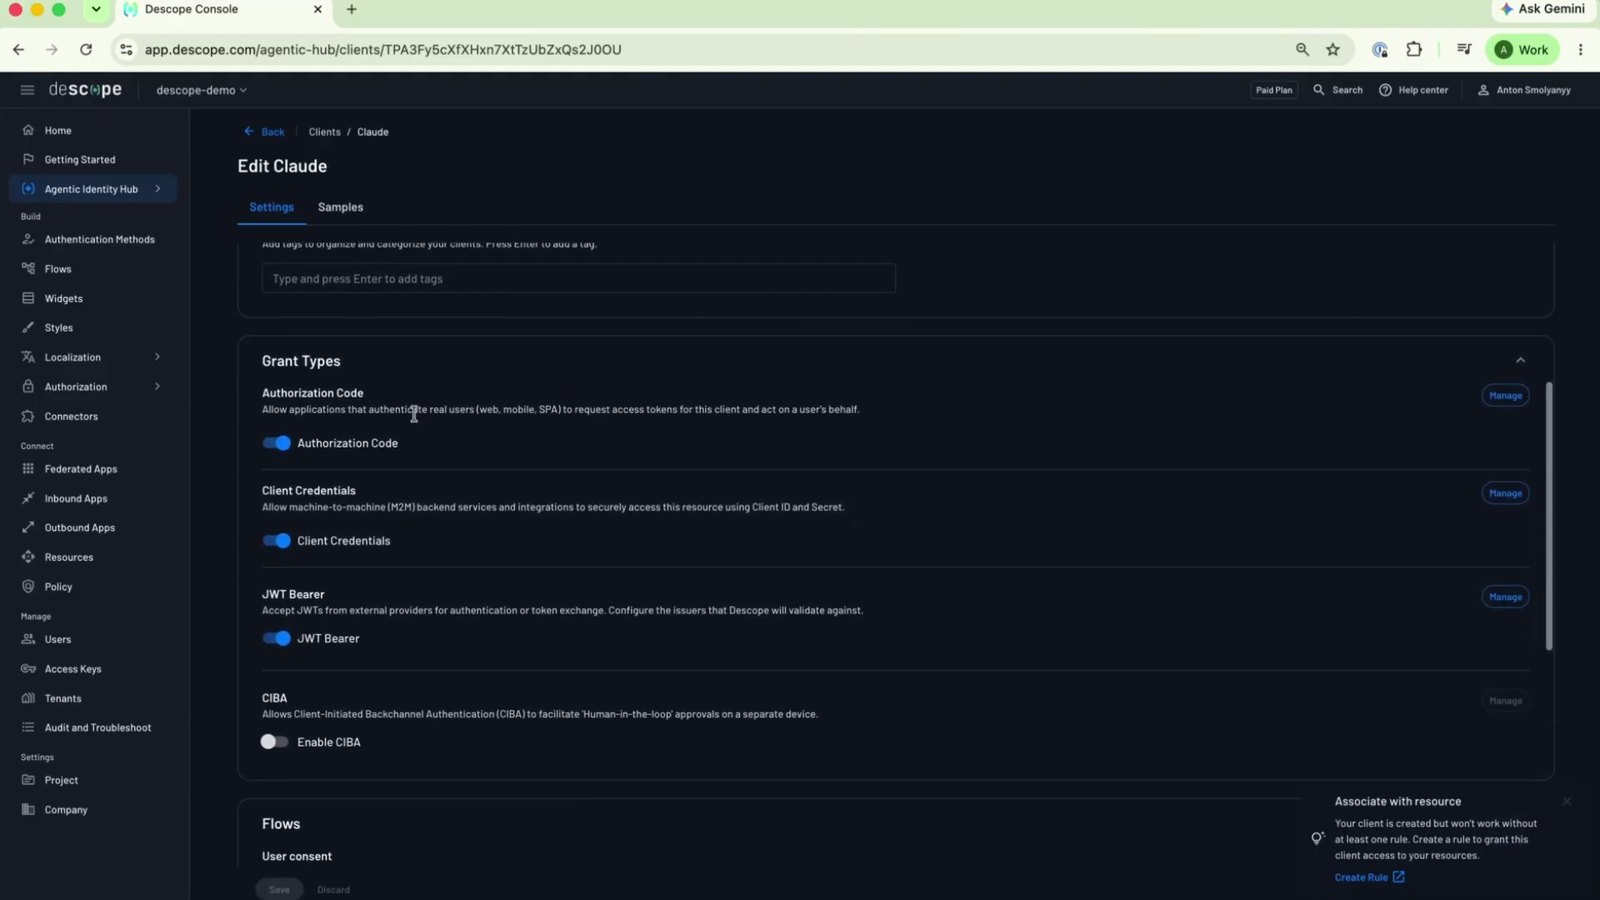
{"action": "scroll", "coordinate": [414, 416], "scroll_direction": "down", "scroll_amount": 2}
{"action": "scroll", "coordinate": [414, 414], "scroll_direction": "down", "scroll_amount": 7}
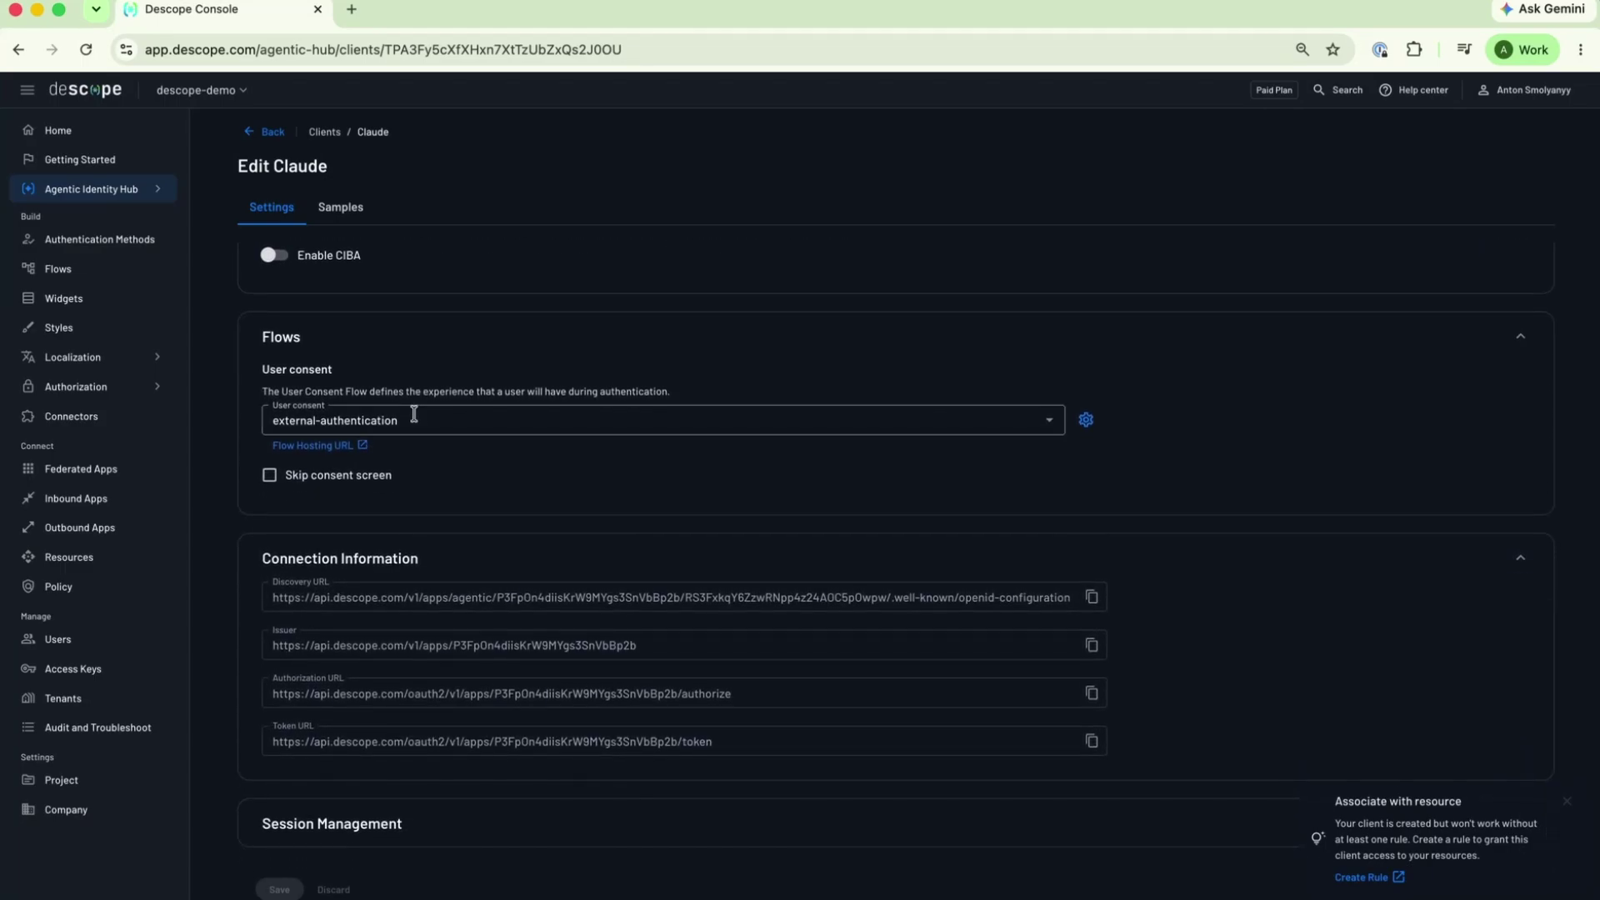
Step: Return to the client list and open the Agentic Identity Hub's Connections page
{"action": "mouse_move", "coordinate": [91, 188]}
{"action": "left_click", "coordinate": [211, 250]}
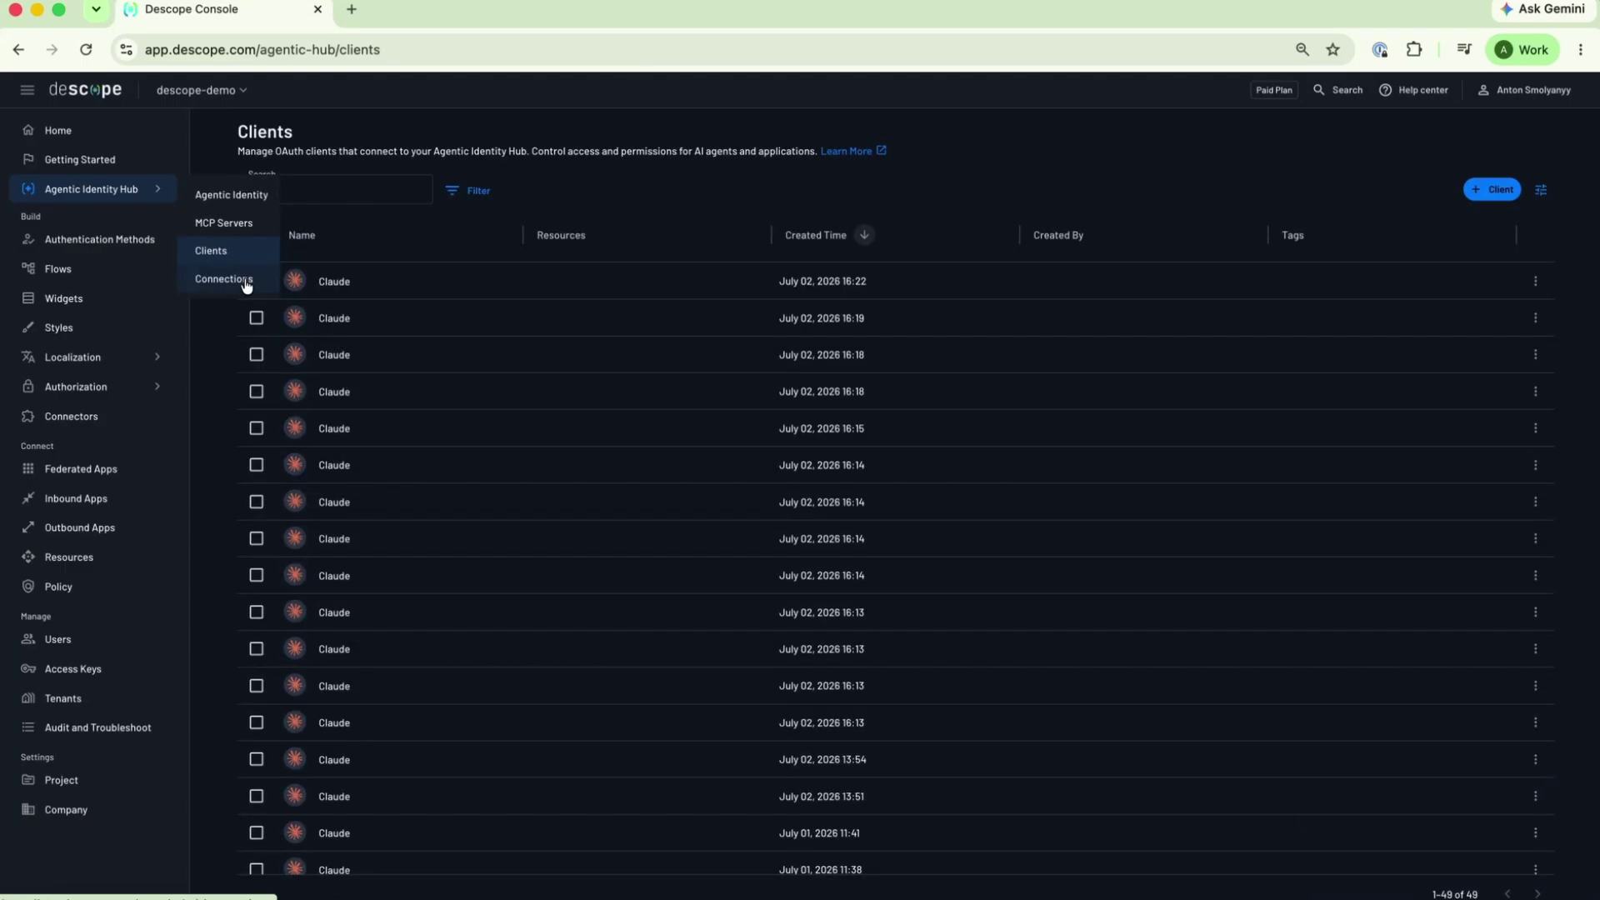
{"action": "left_click", "coordinate": [247, 283]}
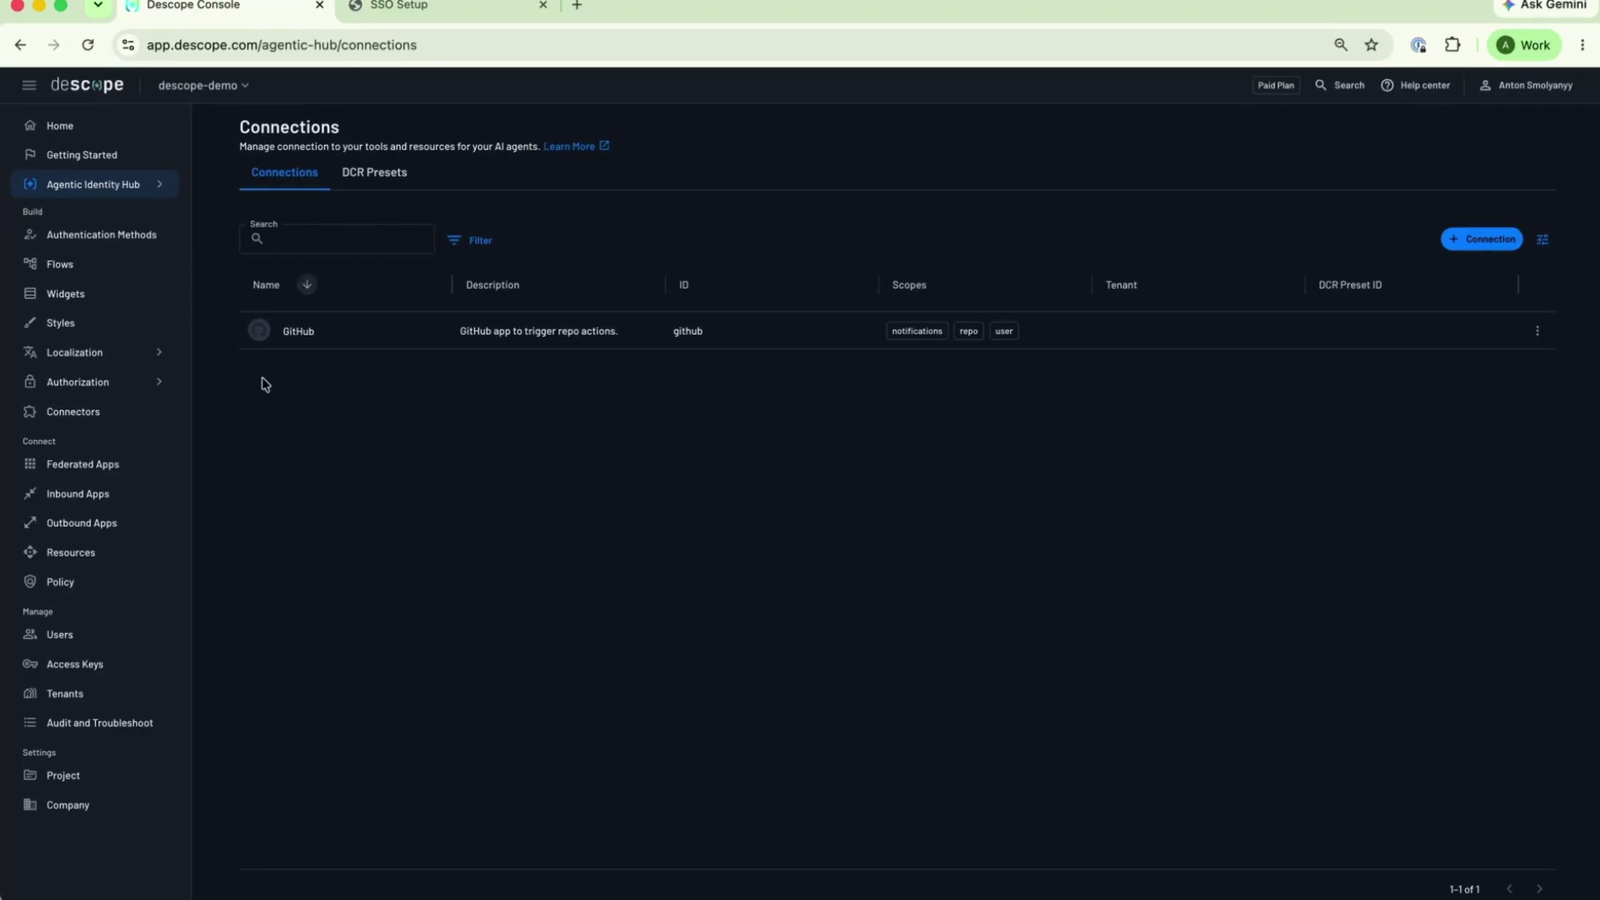
Step: Open the Magic Link authentication method and try switching its API and SDK availability off and back on
{"action": "left_click", "coordinate": [82, 235]}
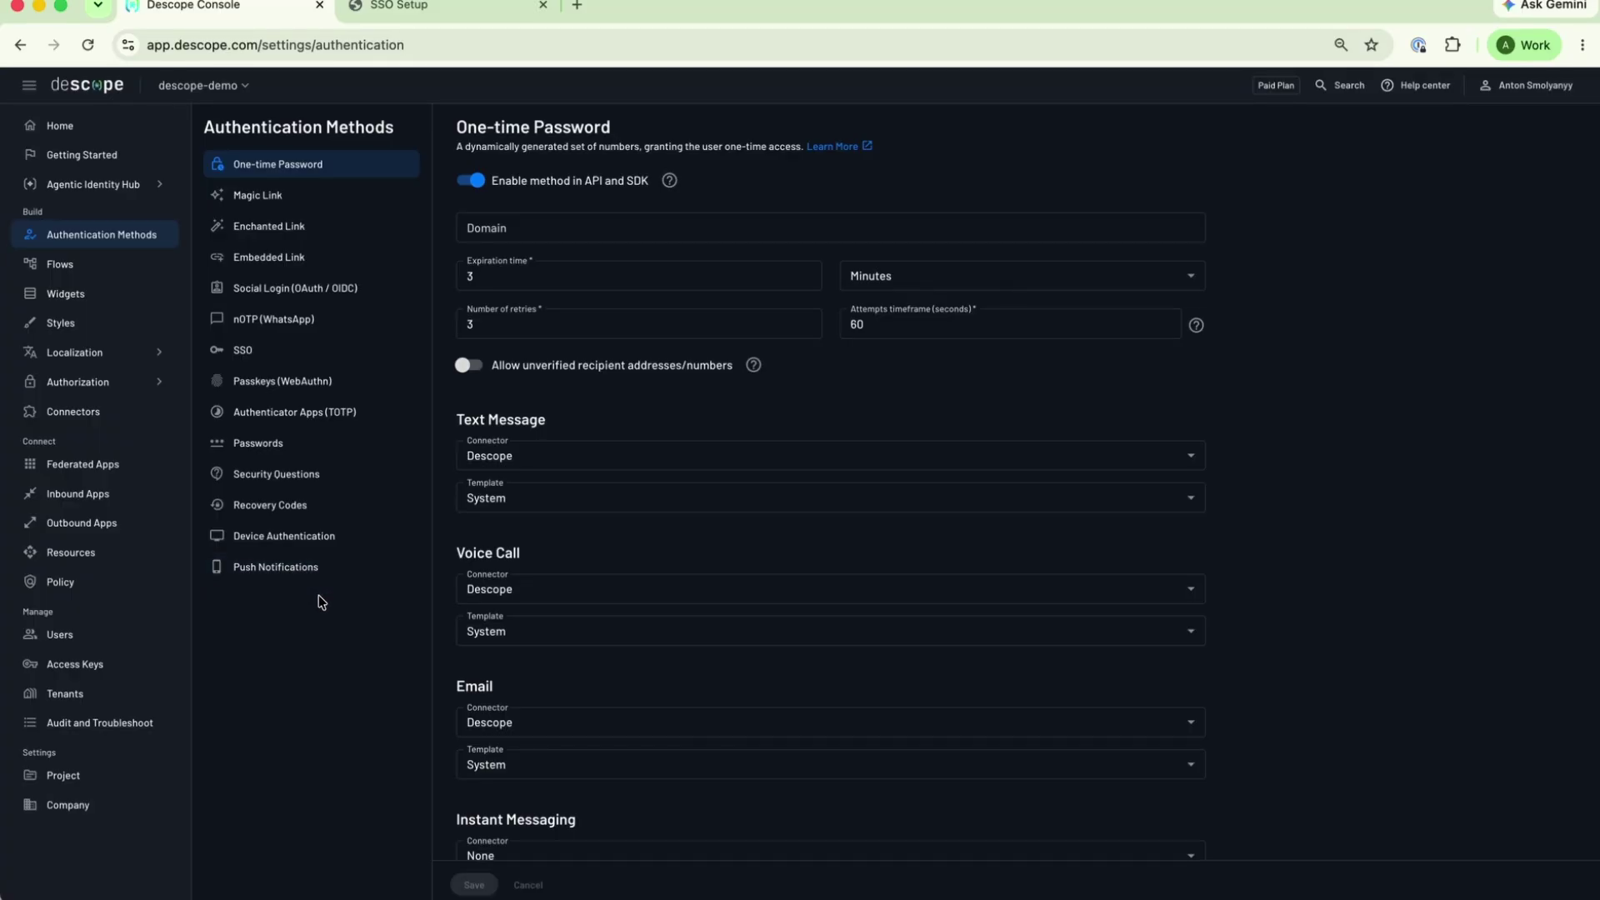
{"action": "left_click", "coordinate": [275, 196]}
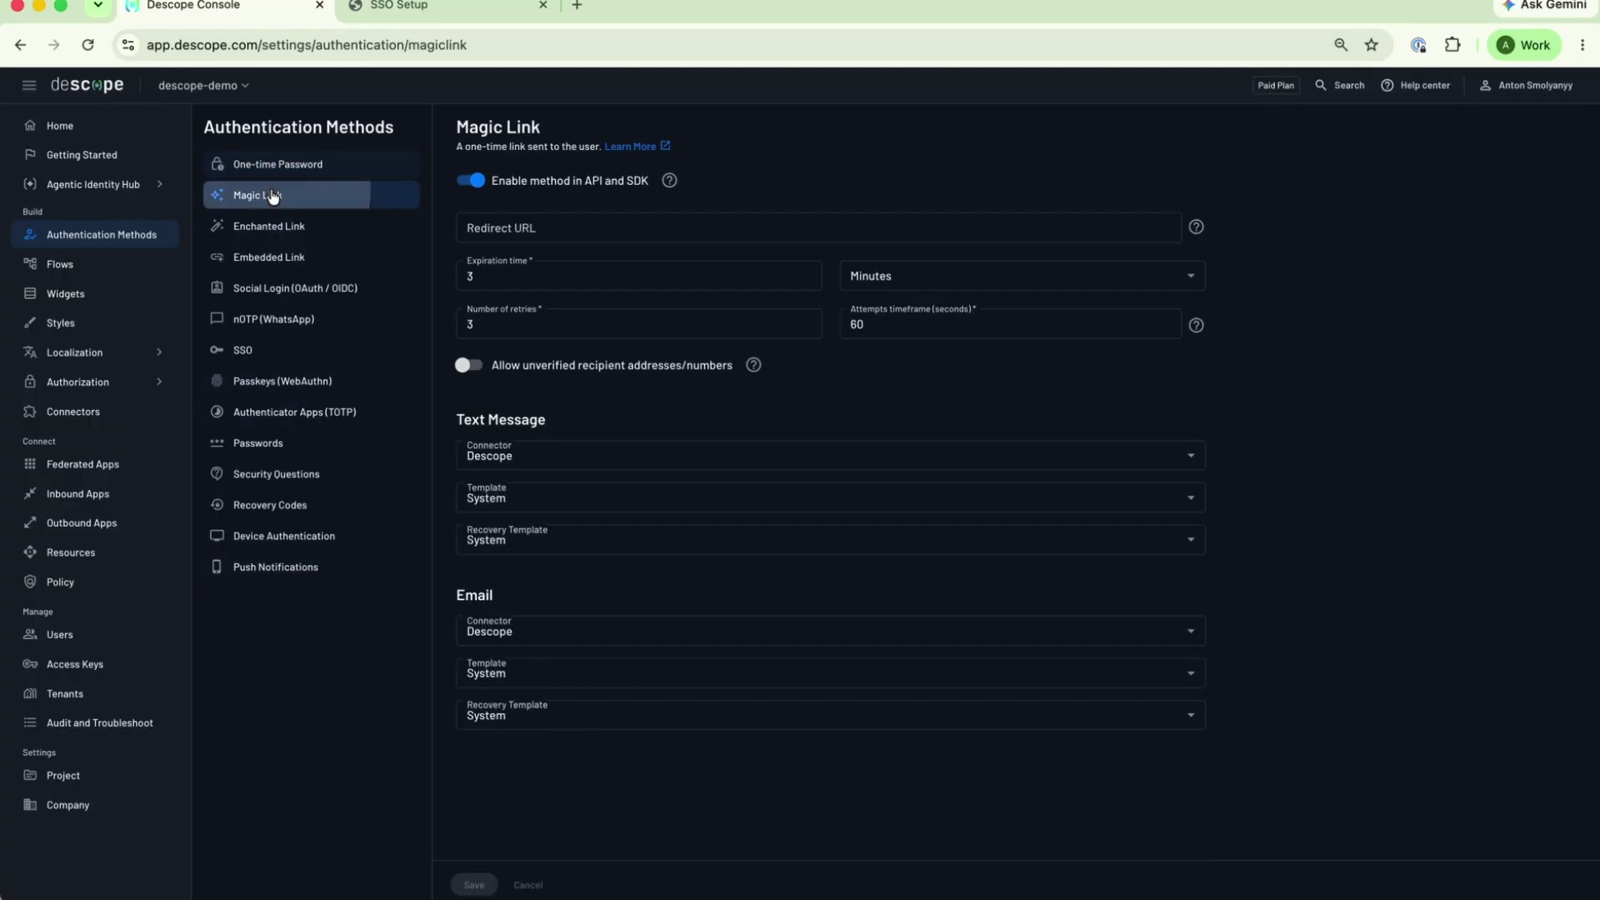
{"action": "left_click", "coordinate": [475, 185]}
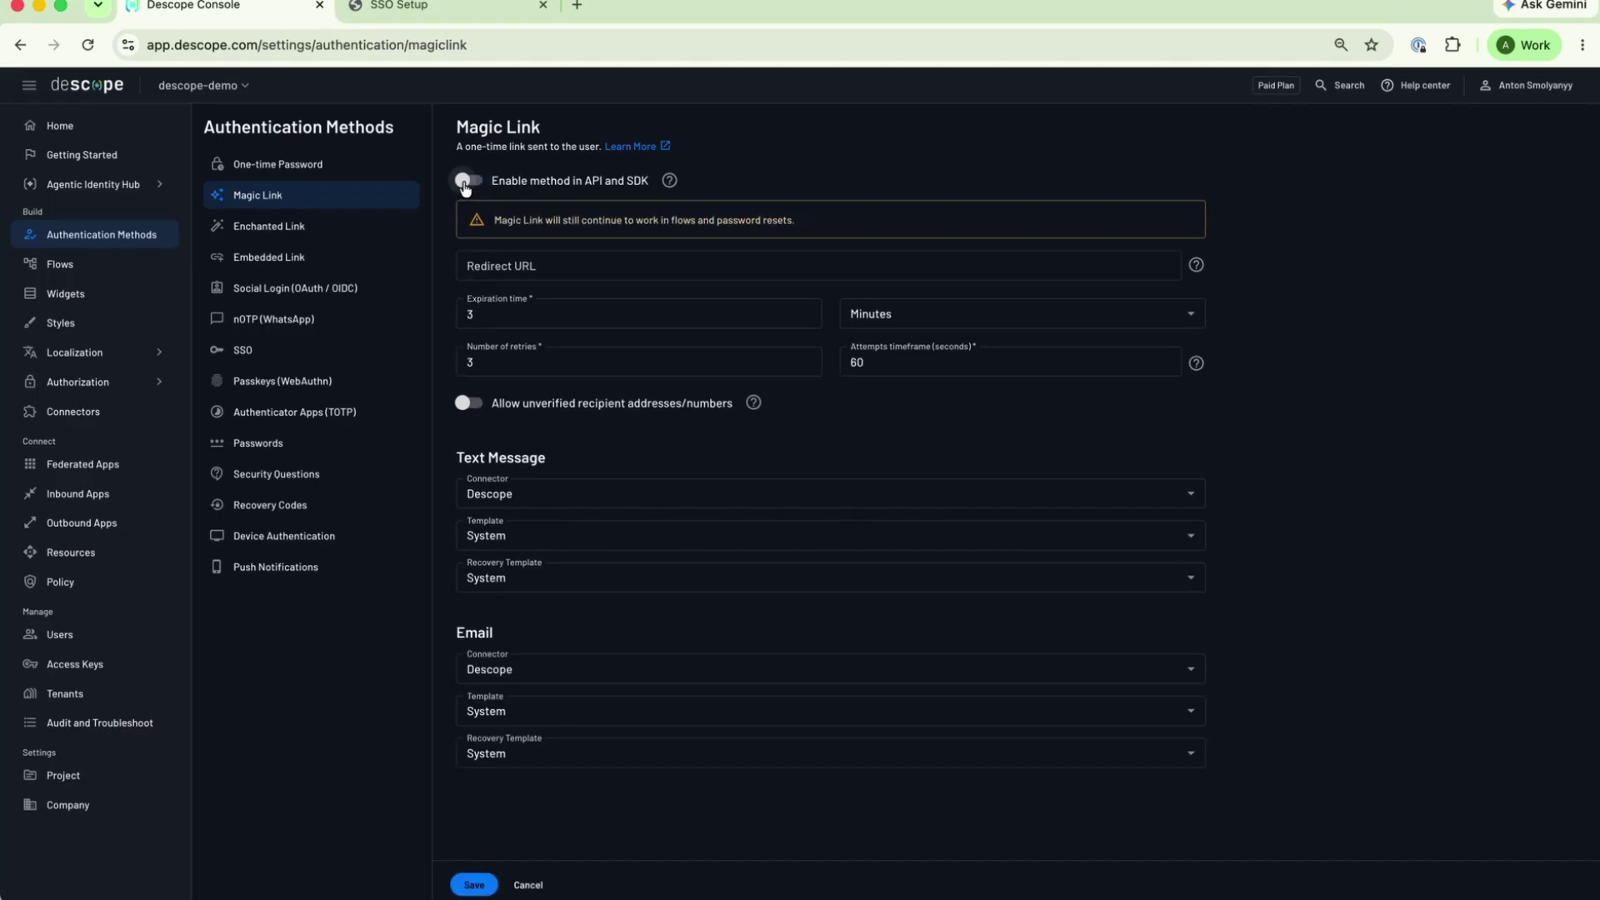
{"action": "left_click", "coordinate": [466, 182]}
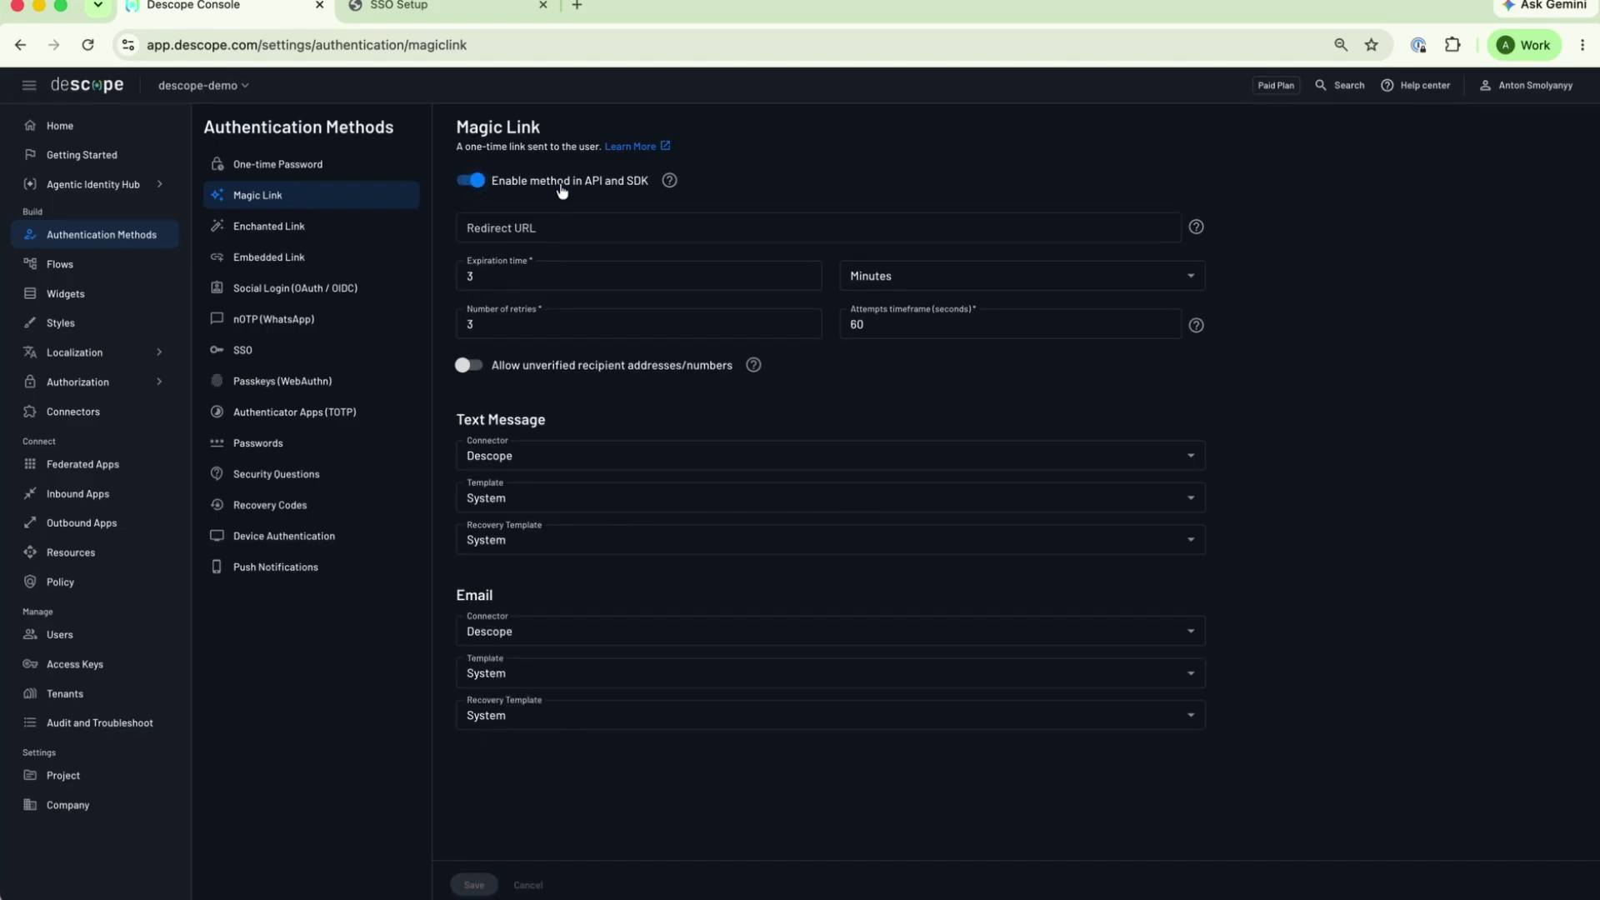
Step: Try the own-account option for the Google social login provider, review its settings, and discard the changes to open Flows
{"action": "left_click", "coordinate": [348, 289]}
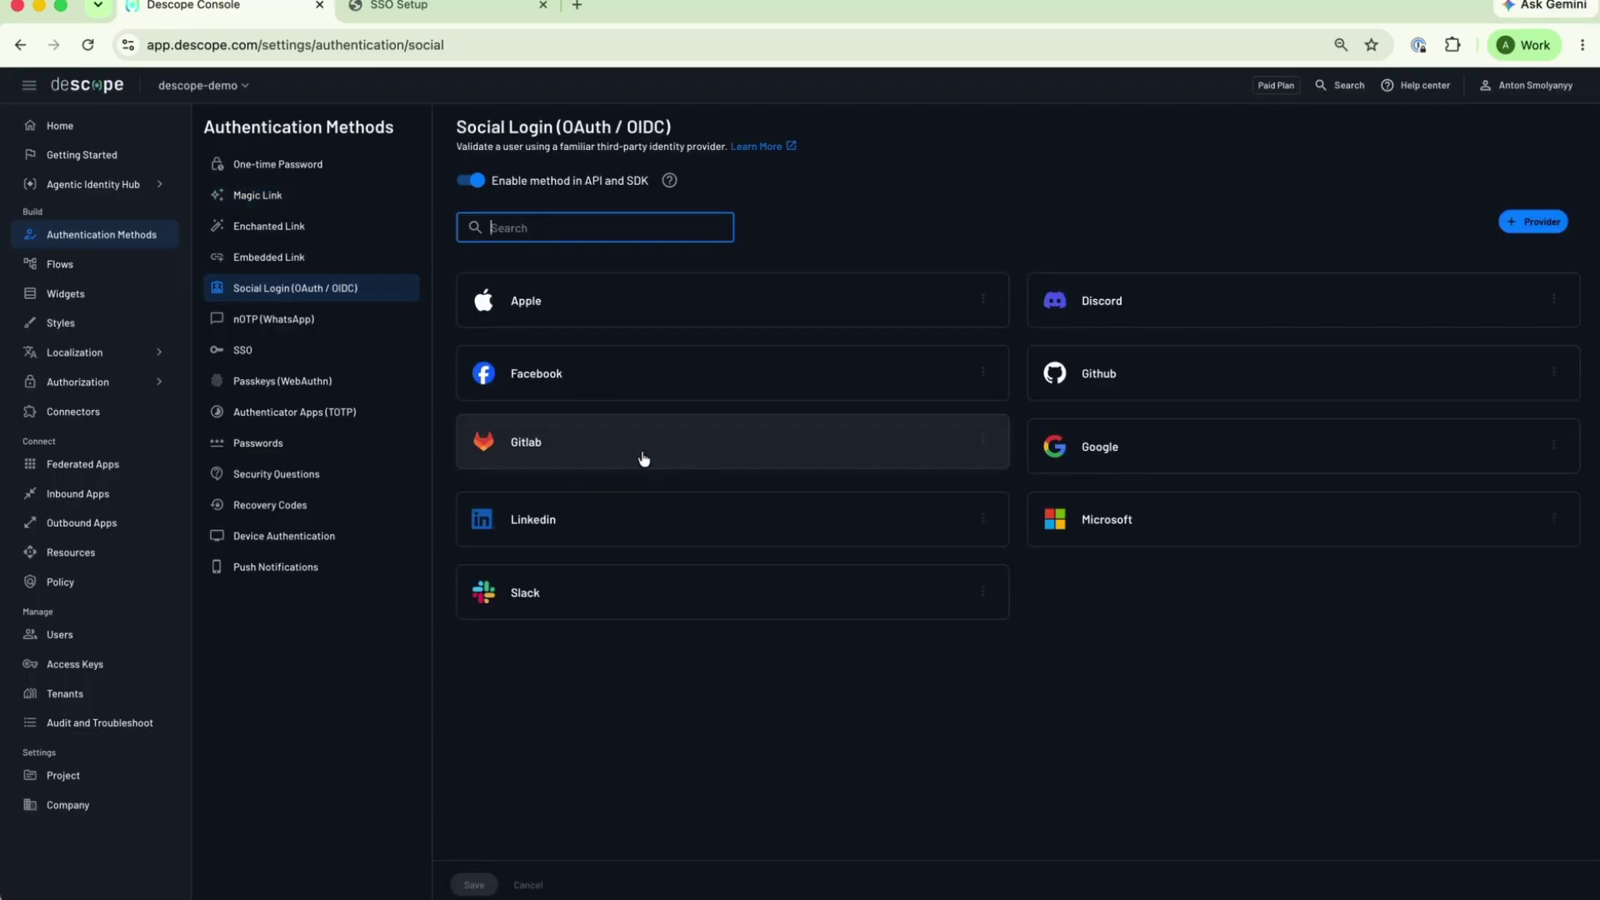
{"action": "left_click", "coordinate": [1058, 455]}
{"action": "left_click", "coordinate": [584, 340]}
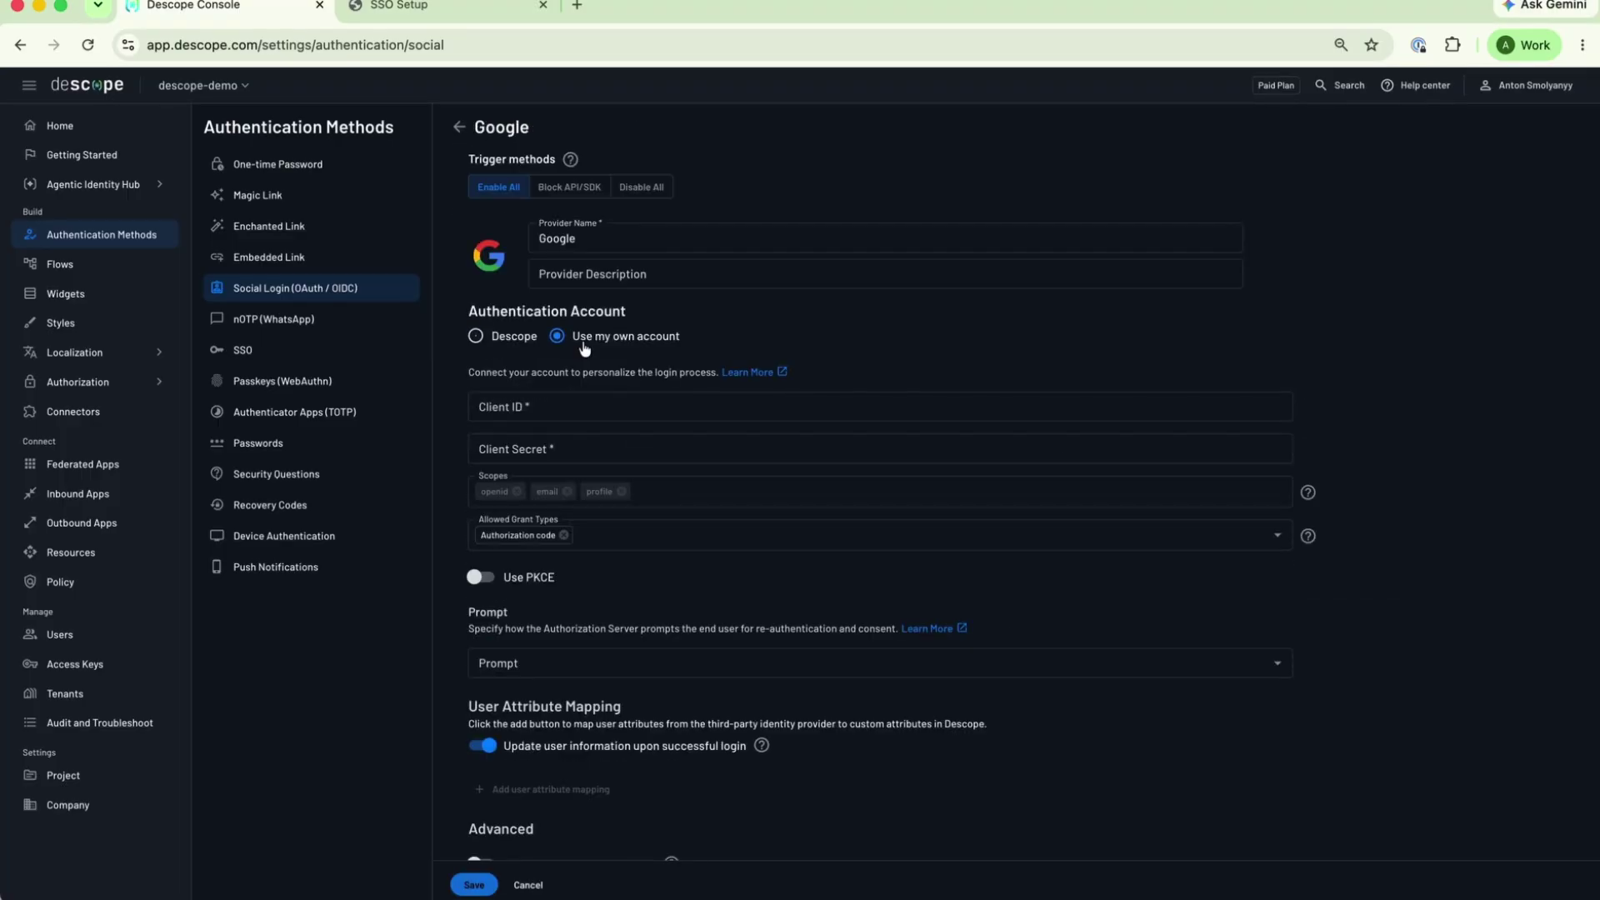
{"action": "left_click", "coordinate": [520, 413]}
{"action": "left_click", "coordinate": [575, 444]}
{"action": "scroll", "coordinate": [579, 444], "scroll_direction": "down", "scroll_amount": 1}
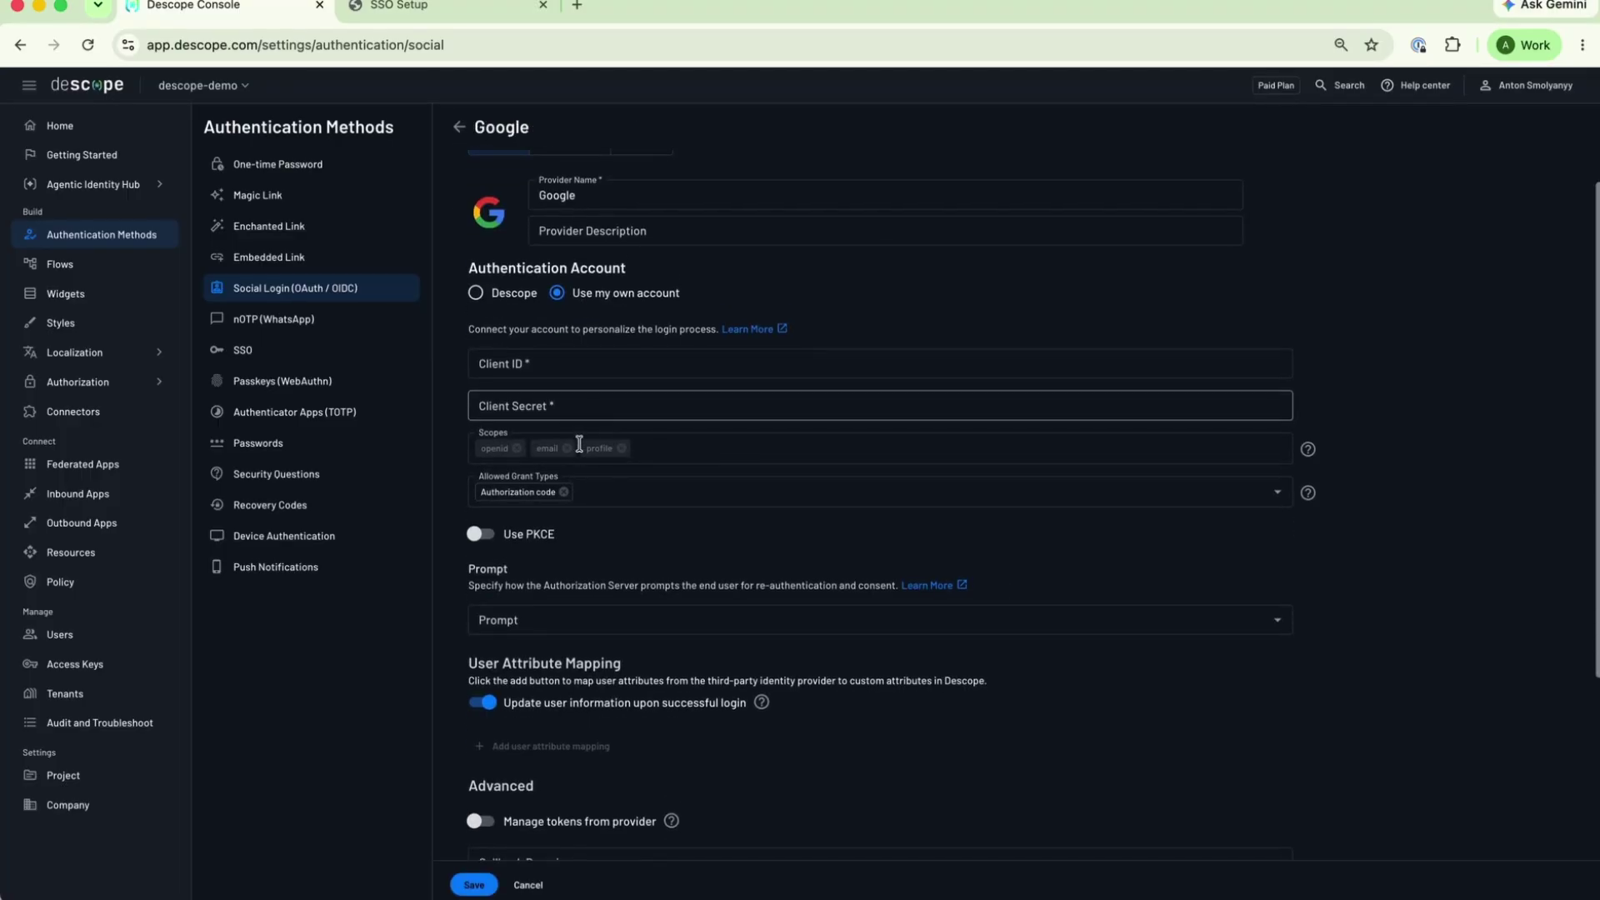
{"action": "scroll", "coordinate": [621, 497], "scroll_direction": "down", "scroll_amount": 6}
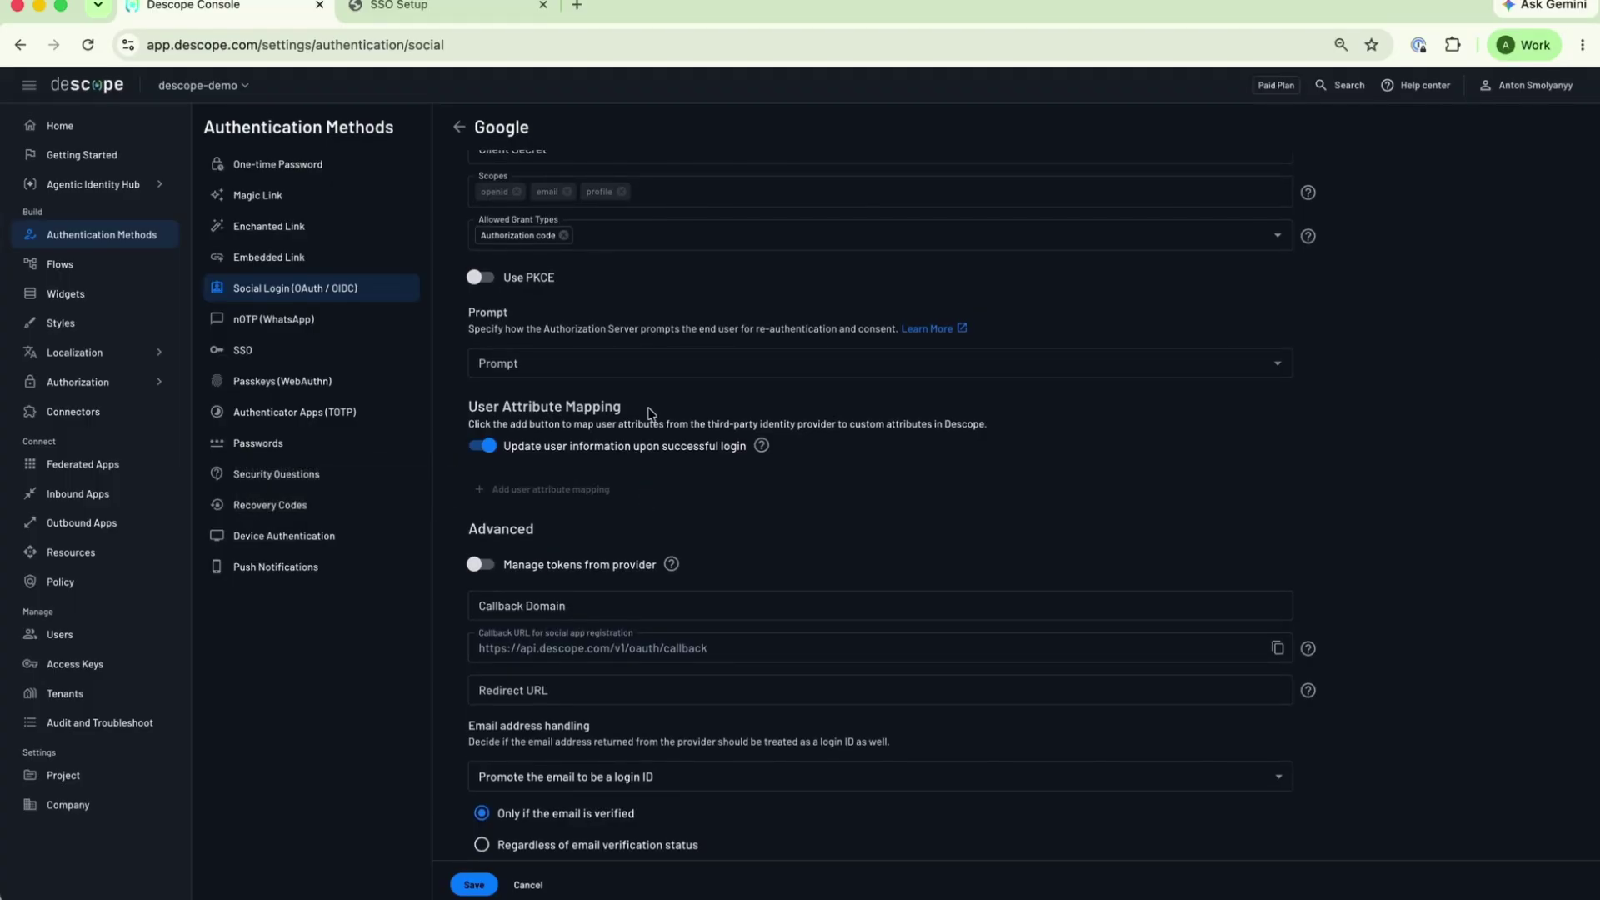
{"action": "scroll", "coordinate": [642, 412], "scroll_direction": "up", "scroll_amount": 7}
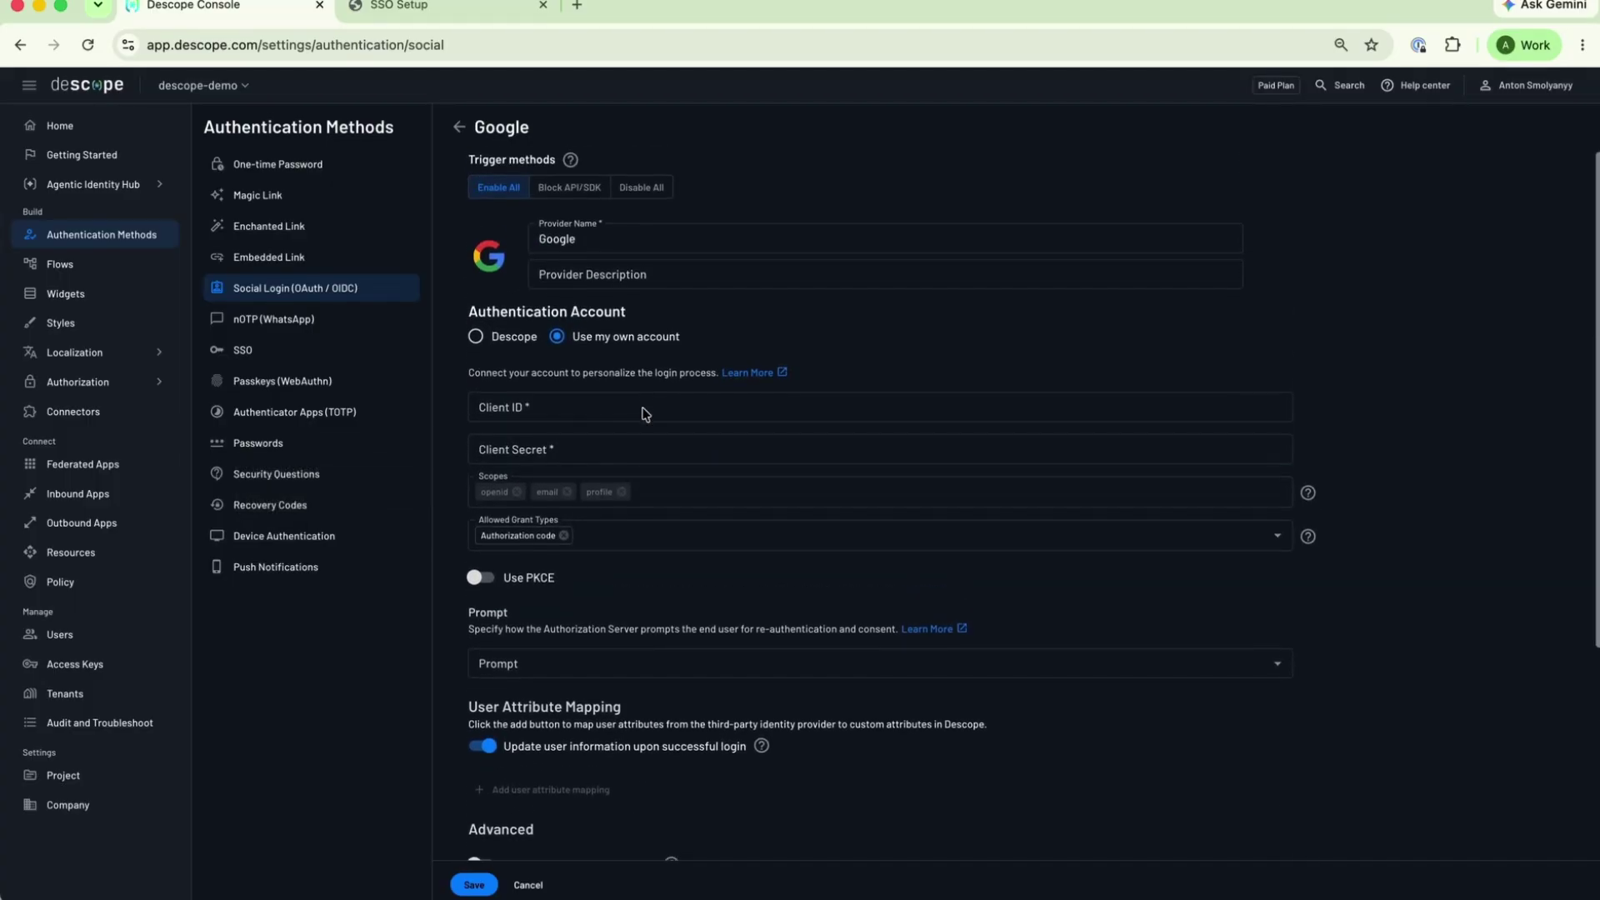
{"action": "left_click", "coordinate": [79, 265]}
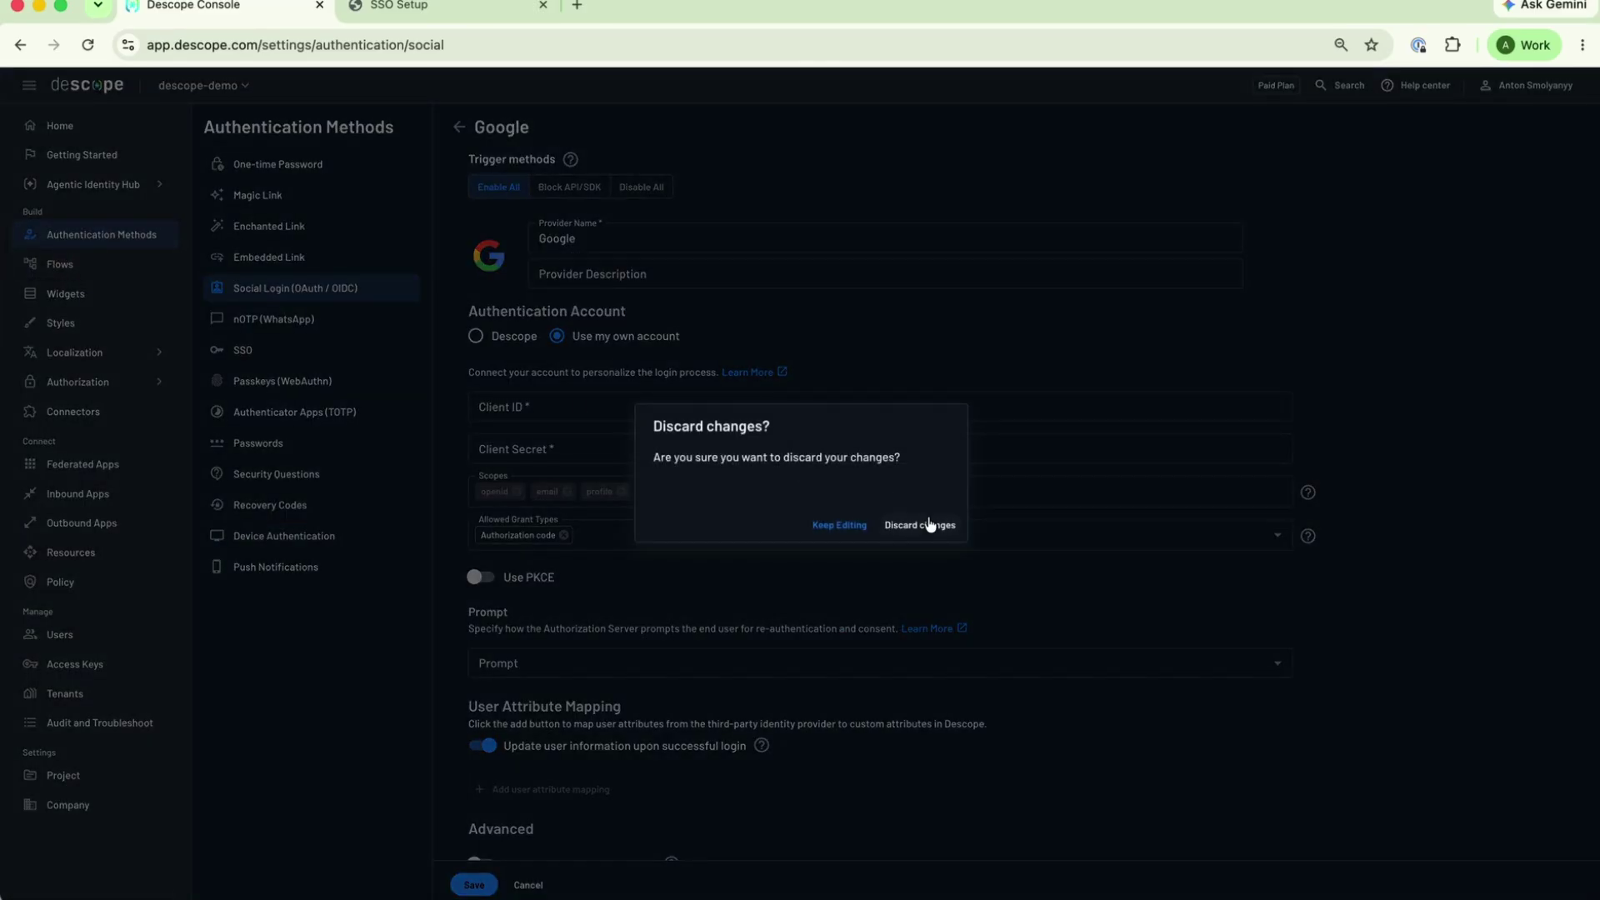
{"action": "left_click", "coordinate": [930, 524]}
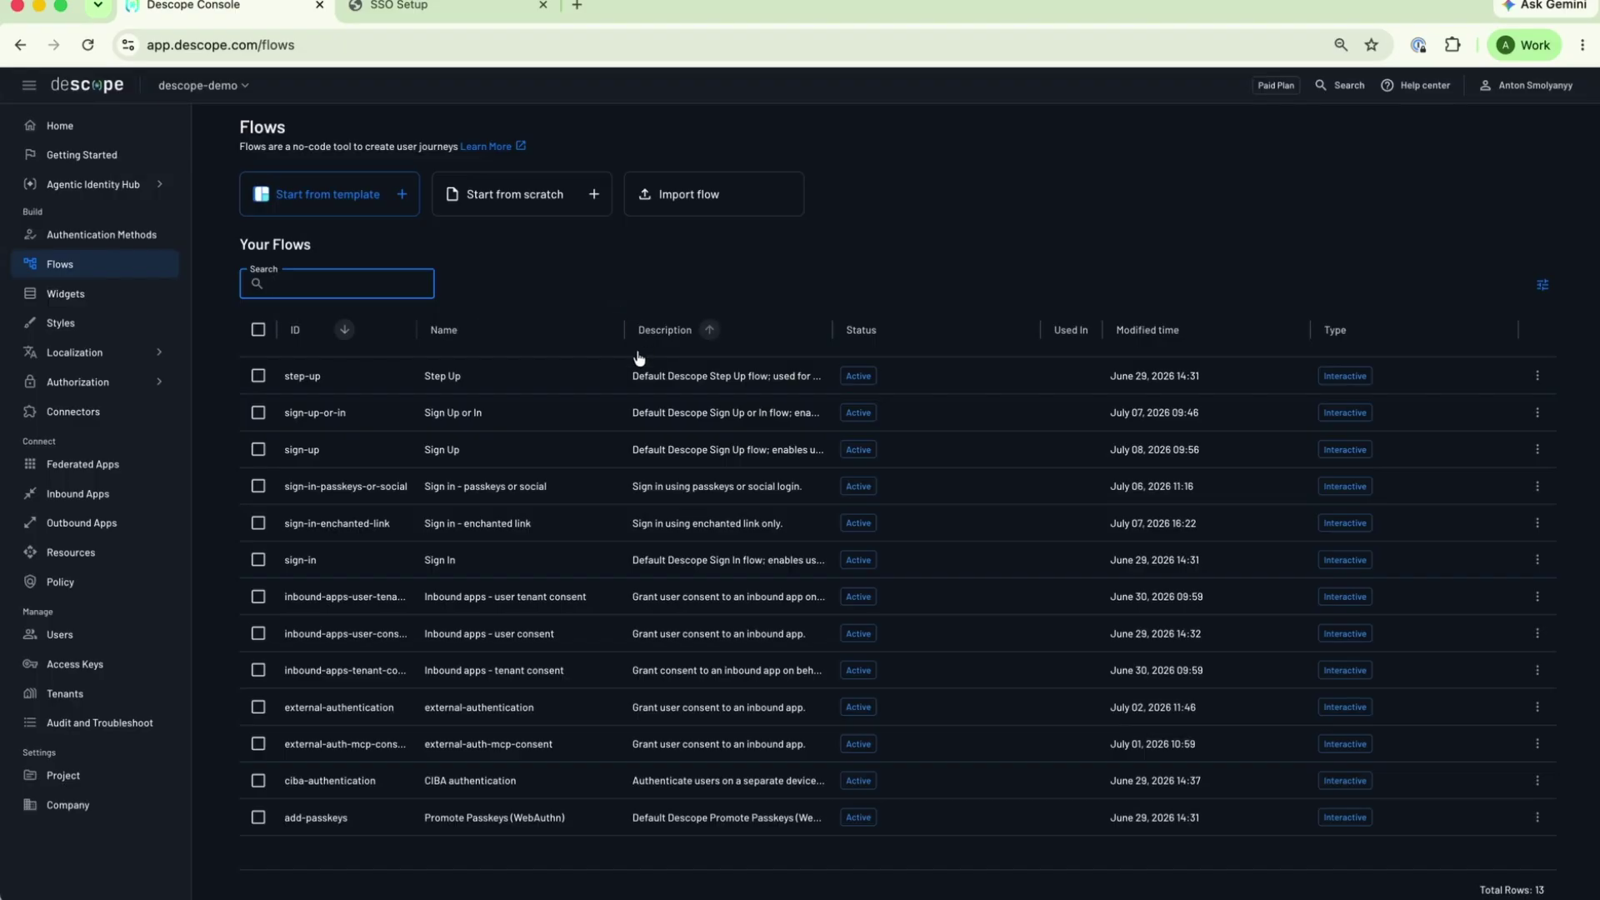
Step: Examine the Sign Up or In flow in the flow builder and list the actions available for the Step Up flow
{"action": "left_click", "coordinate": [574, 415]}
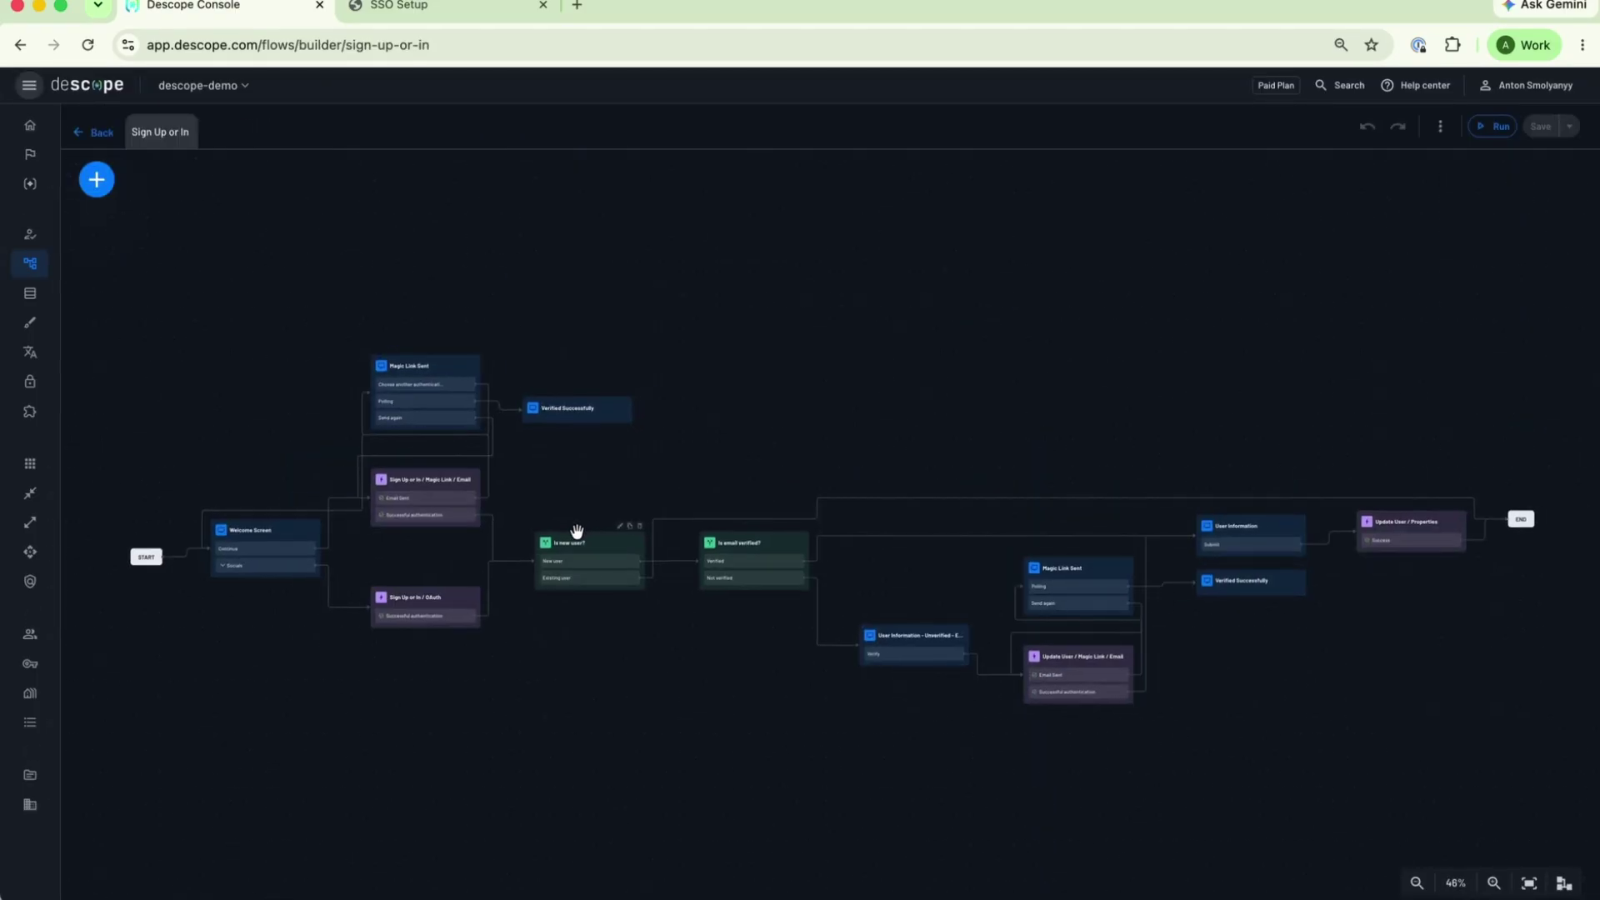
{"action": "scroll", "coordinate": [573, 529], "scroll_direction": "up", "scroll_amount": 5}
{"action": "left_click_drag", "start_coordinate": [517, 500], "coordinate": [887, 528]}
{"action": "scroll", "coordinate": [912, 528], "scroll_direction": "down", "scroll_amount": 5}
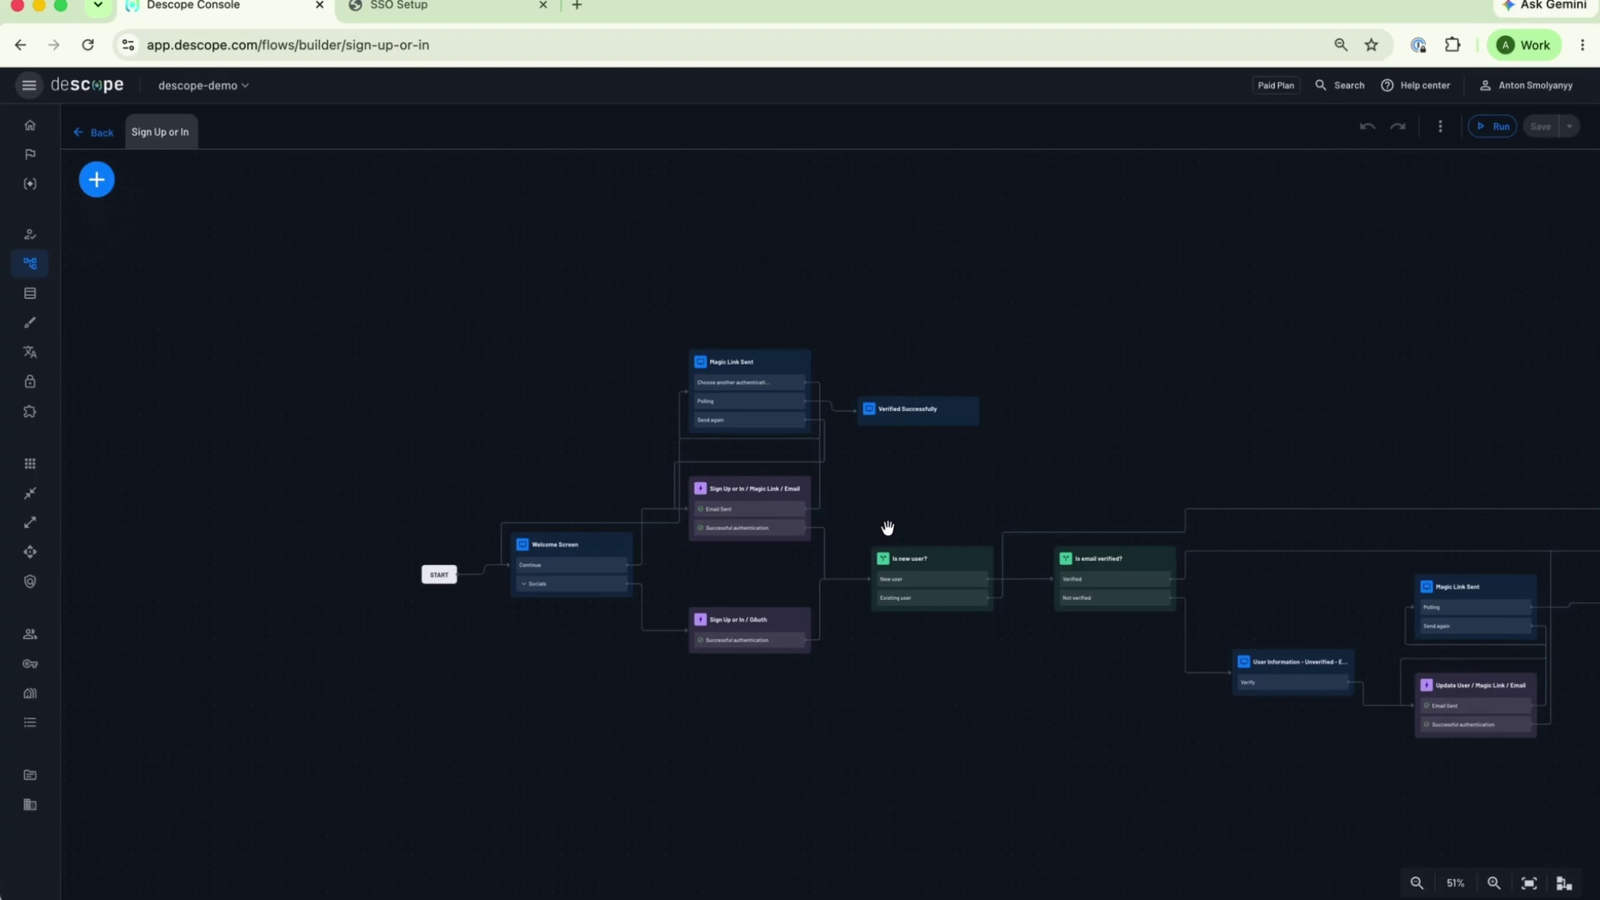
{"action": "left_click", "coordinate": [96, 132]}
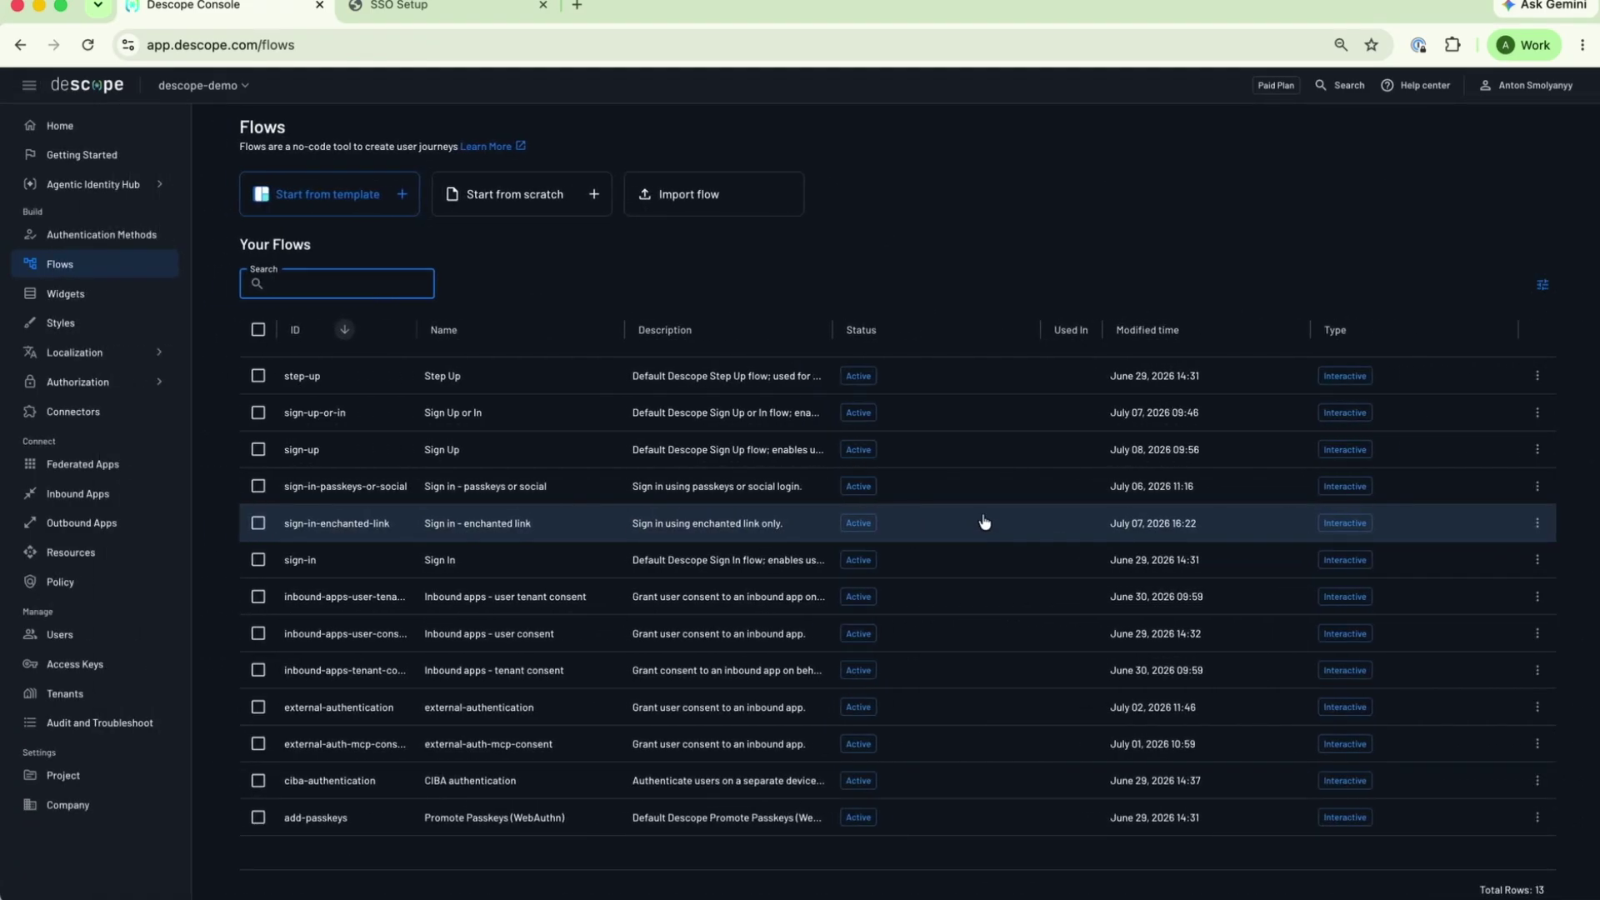
{"action": "left_click", "coordinate": [1537, 375]}
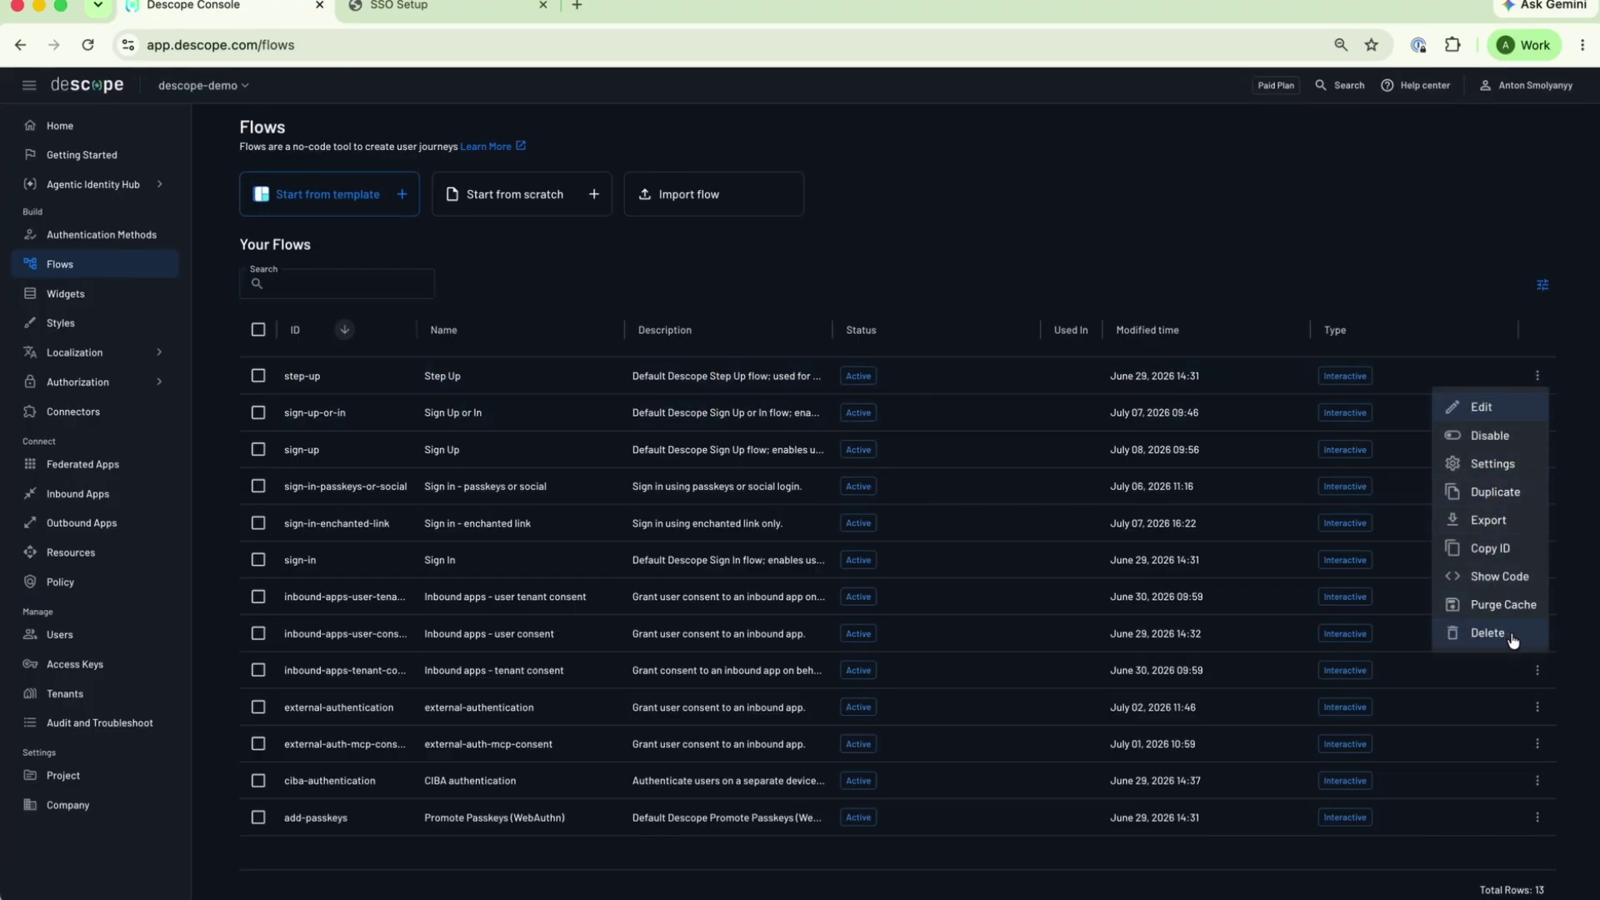
Step: Preview the User Management widget, select the first three sample users, and try the Delete action, cancelling the deletion
{"action": "left_click", "coordinate": [130, 302]}
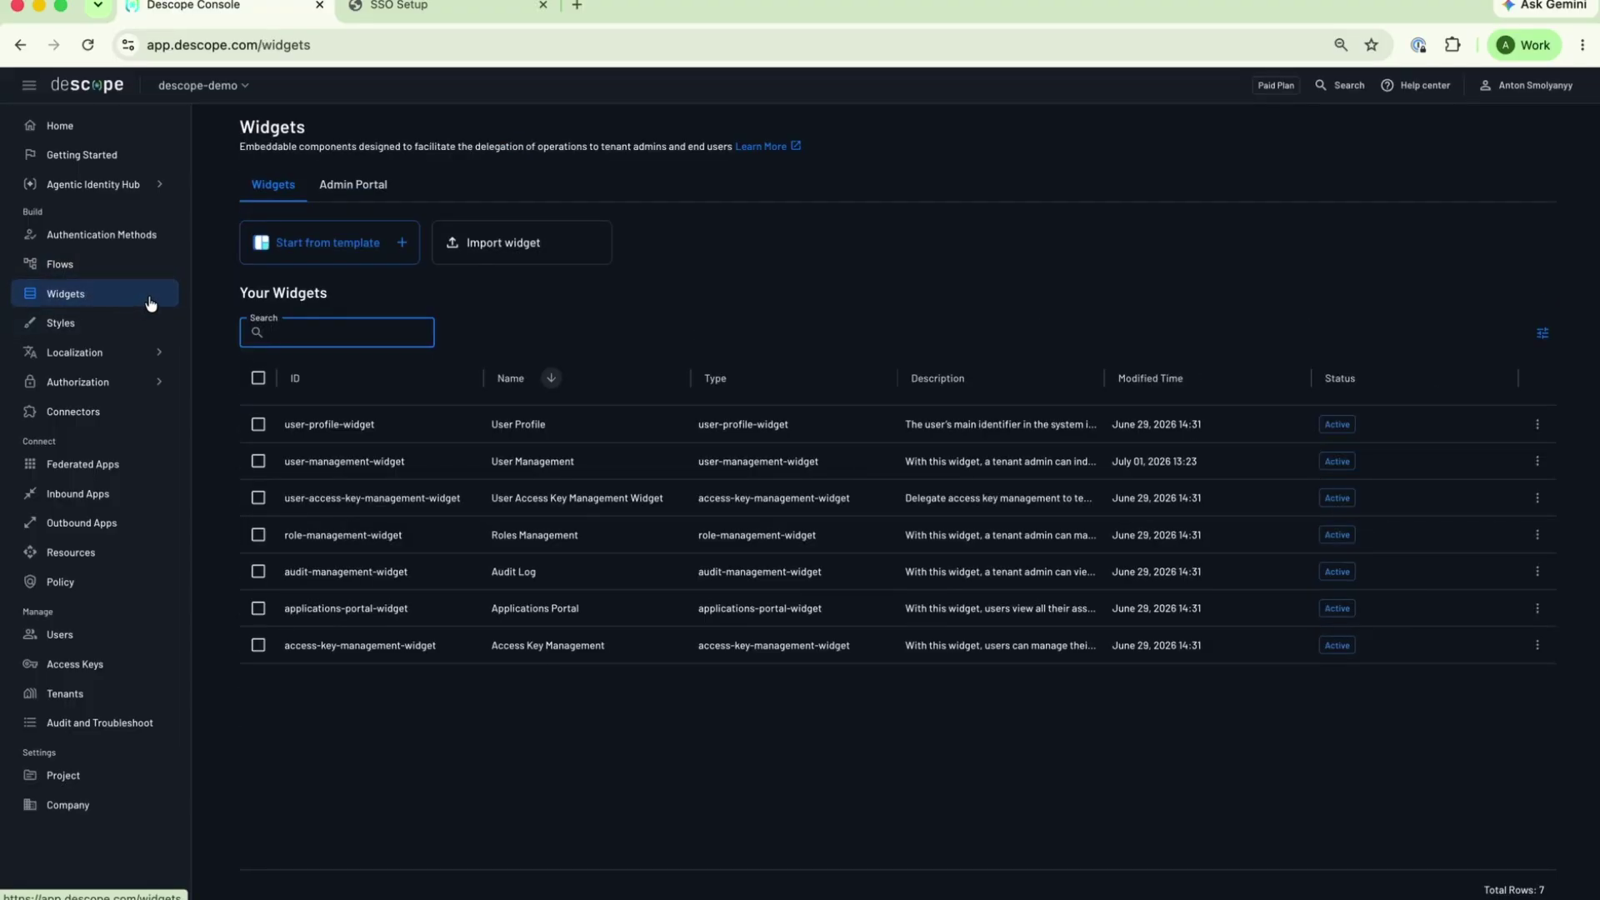
{"action": "left_click", "coordinate": [456, 466]}
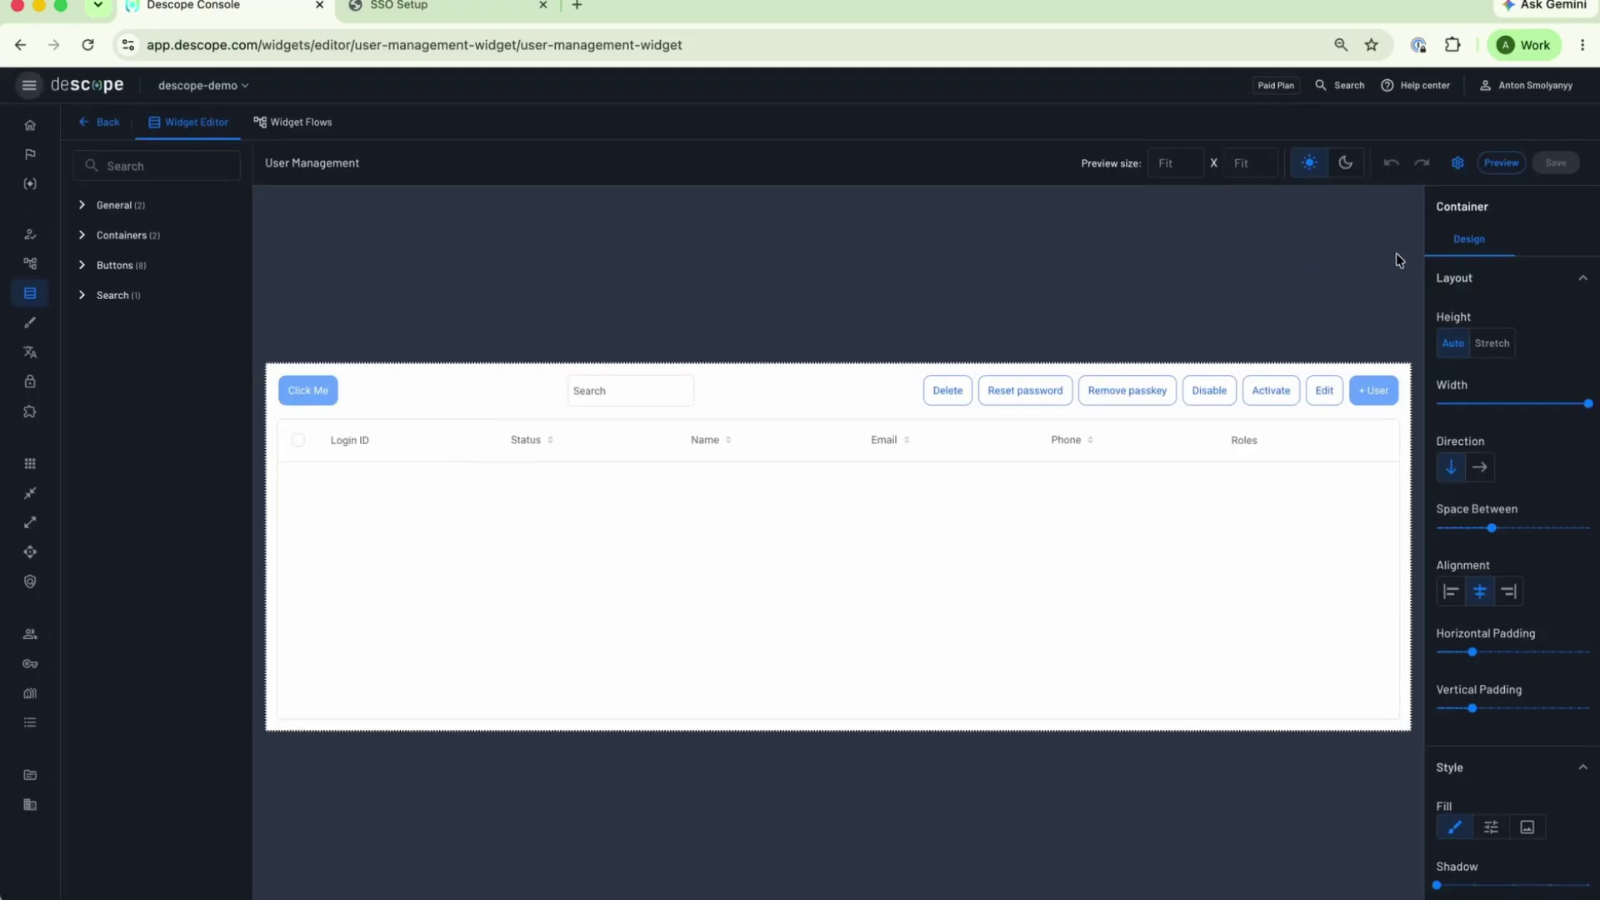
{"action": "left_click", "coordinate": [1501, 163]}
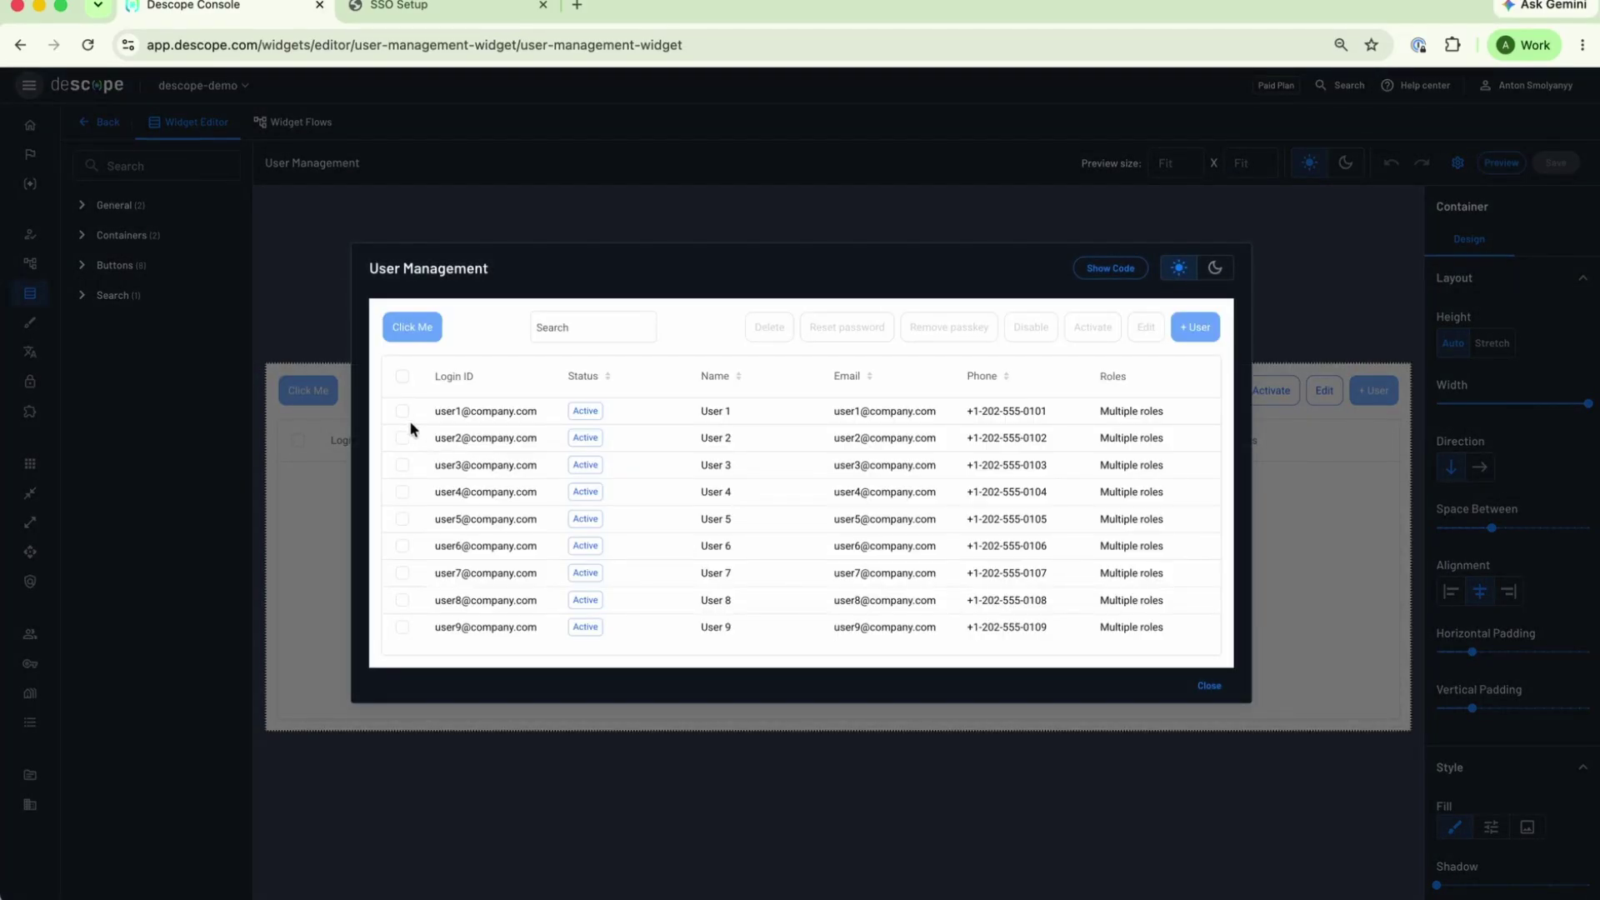
{"action": "left_click", "coordinate": [401, 412]}
{"action": "left_click", "coordinate": [400, 437]}
{"action": "left_click", "coordinate": [399, 465]}
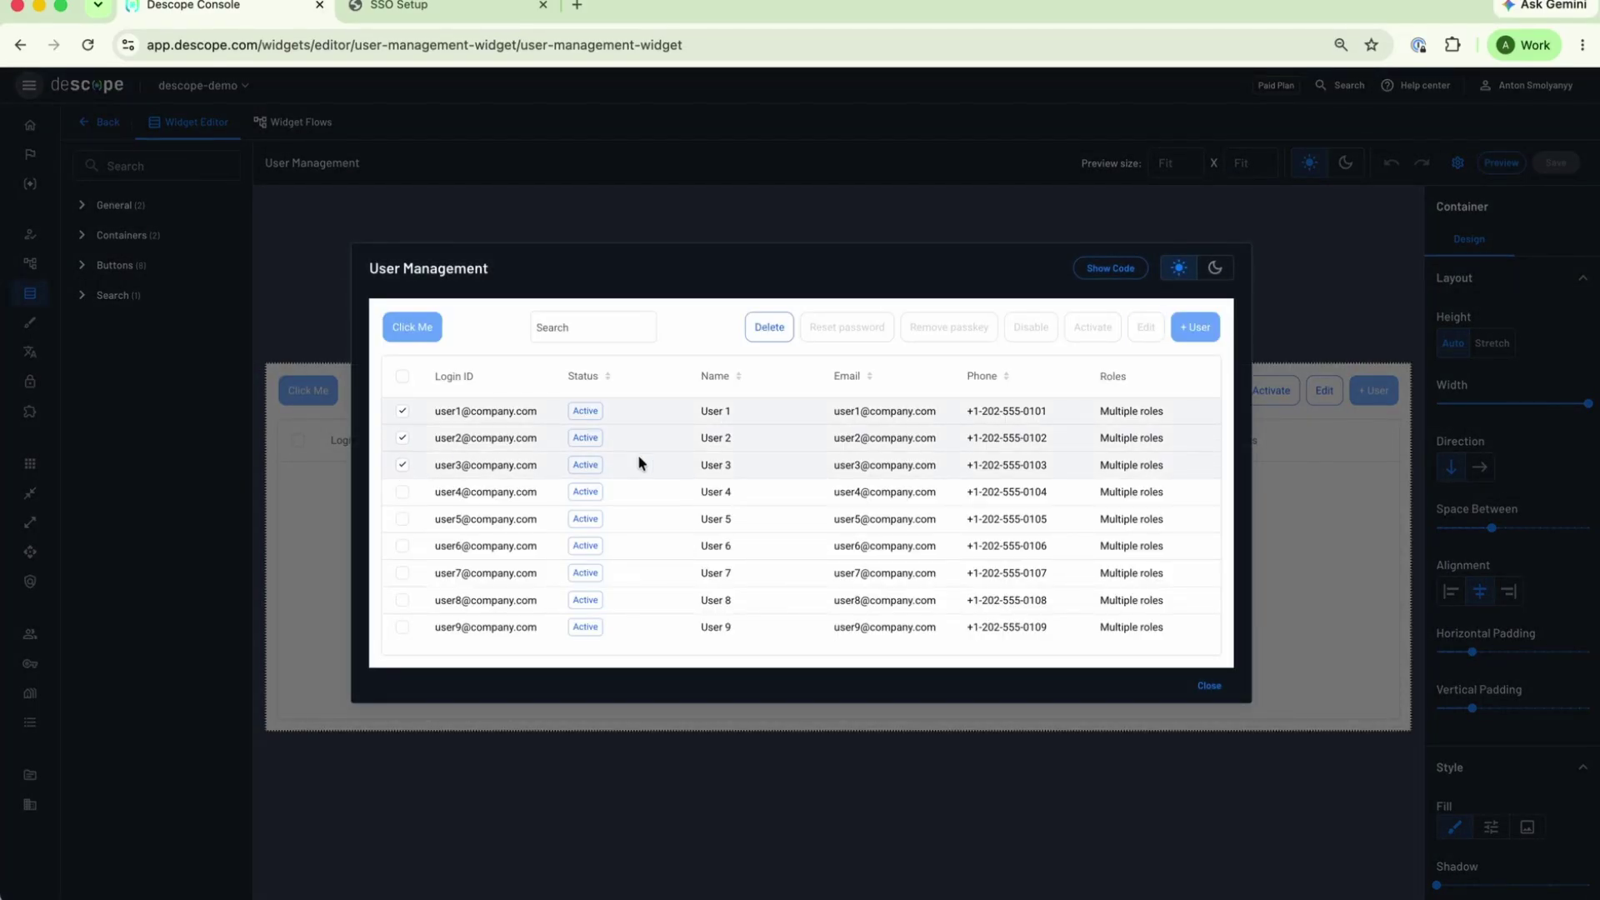
{"action": "left_click", "coordinate": [767, 327]}
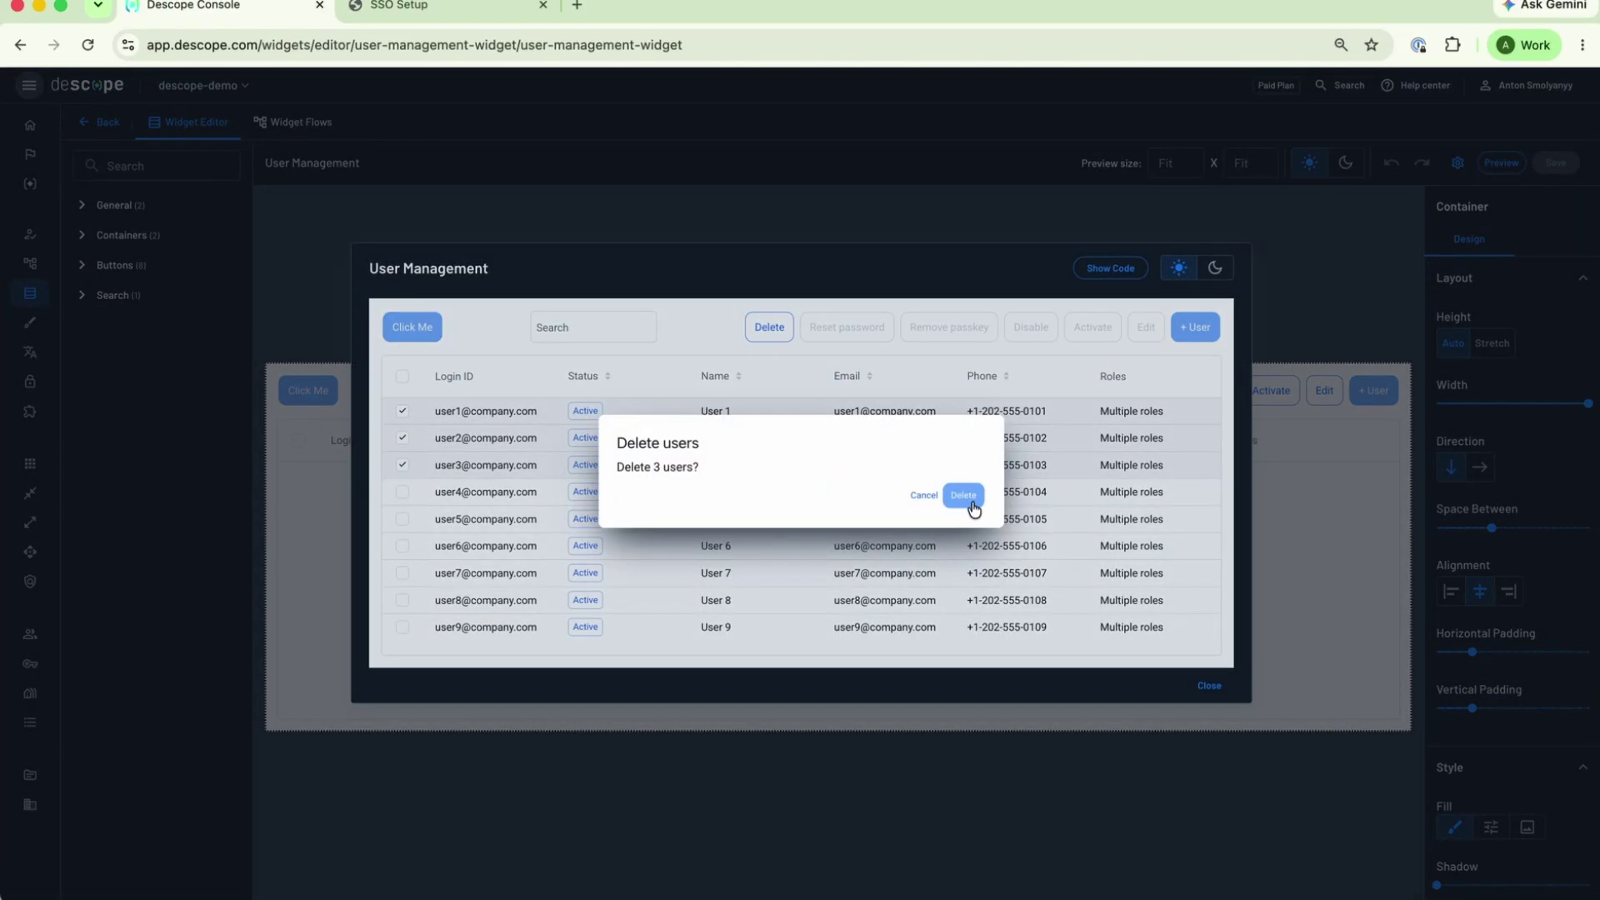
{"action": "left_click", "coordinate": [923, 495]}
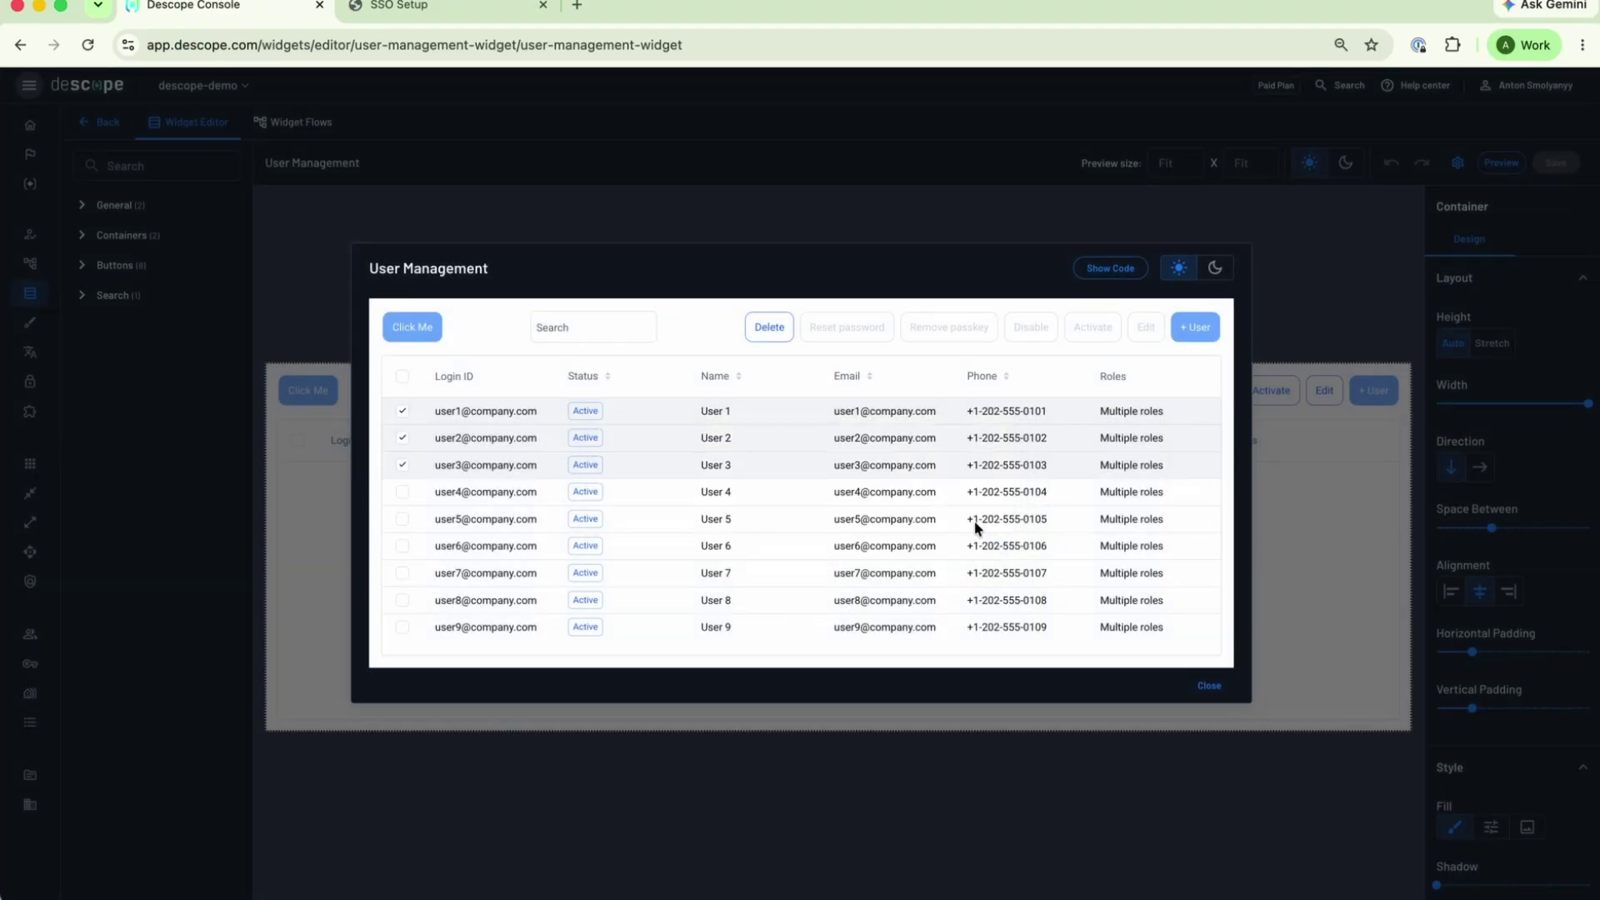
{"action": "left_click", "coordinate": [1209, 688]}
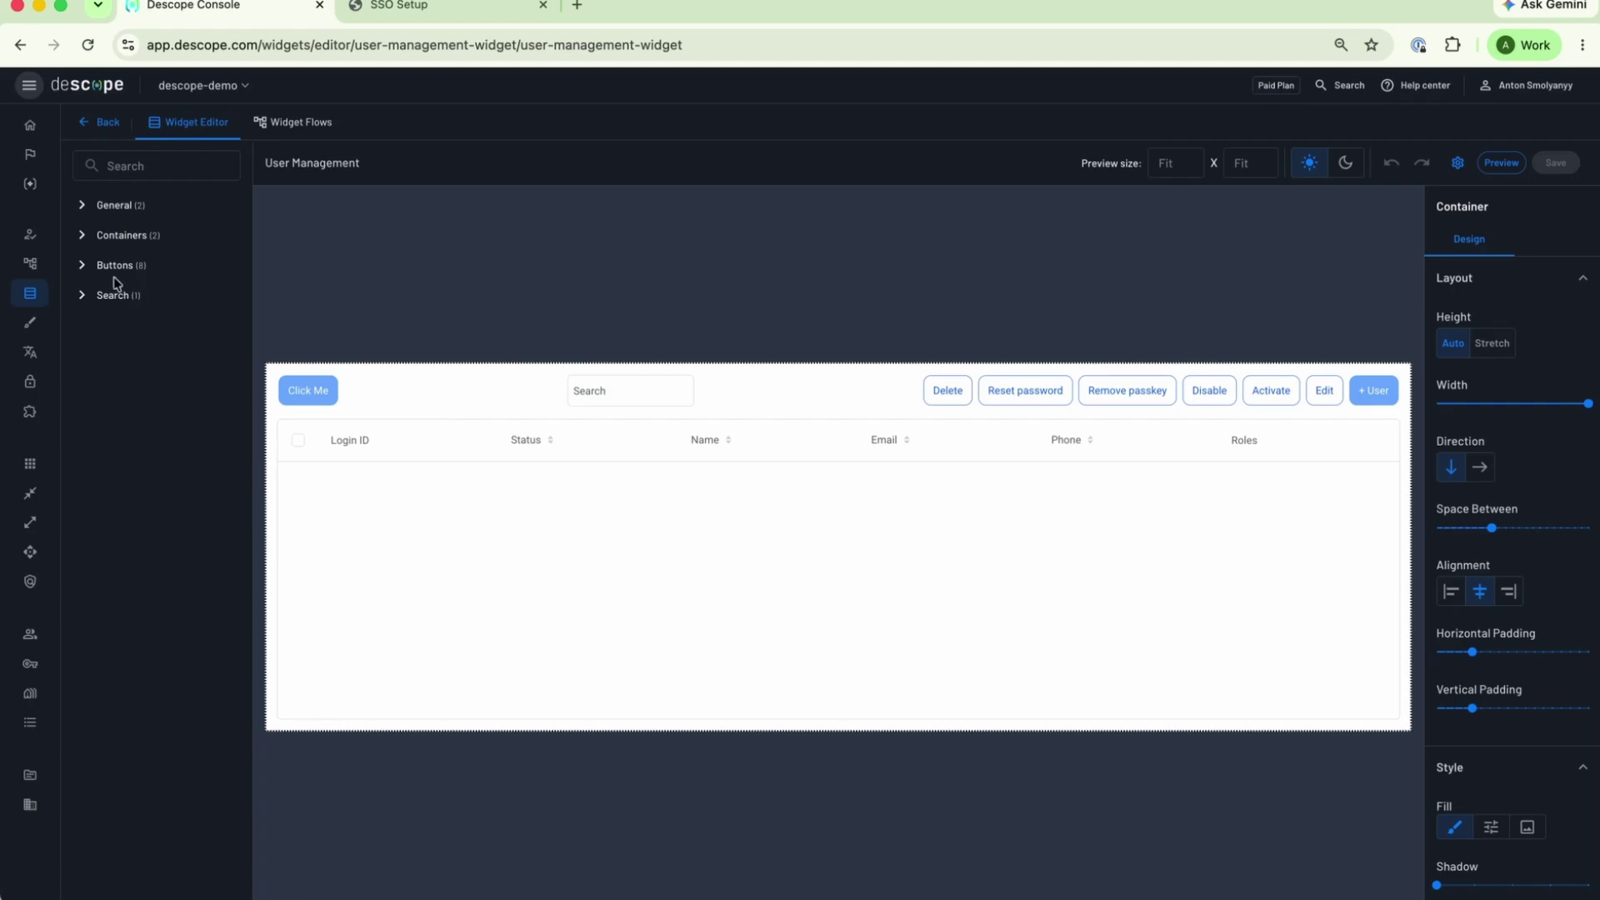
Step: Expand the widget editor's Containers and Buttons components and try to place a button in the User Management widget
{"action": "left_click", "coordinate": [83, 234]}
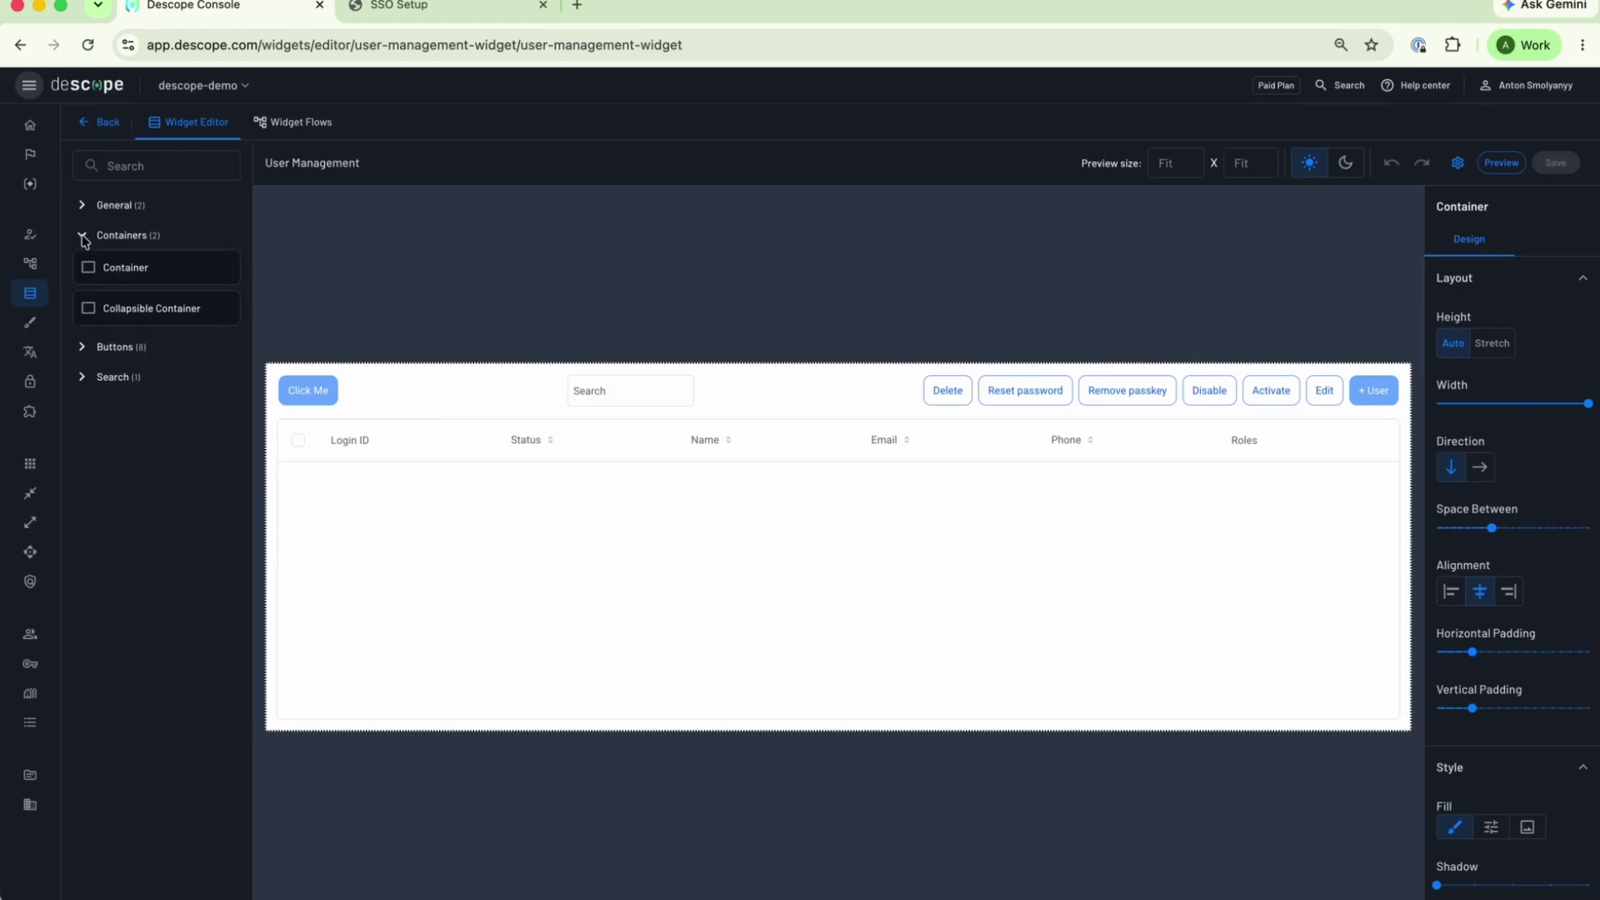
{"action": "left_click", "coordinate": [82, 348]}
{"action": "left_click_drag", "start_coordinate": [136, 403], "coordinate": [392, 403]}
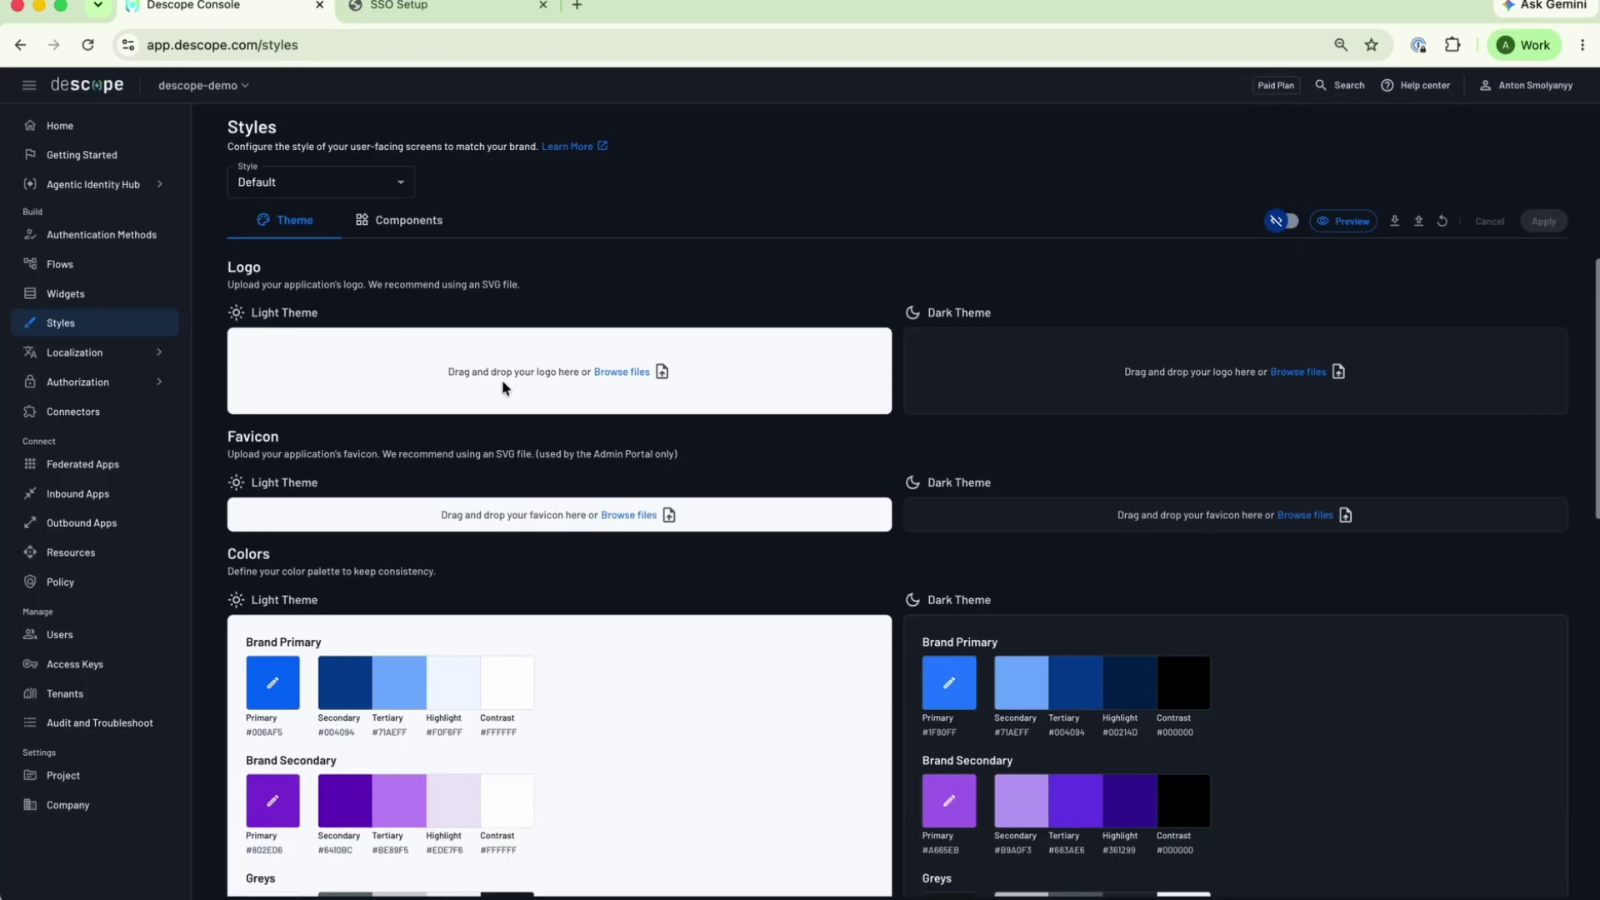
Step: Examine the Default style's logo, favicon and color palette settings for the light and dark themes
{"action": "scroll", "coordinate": [501, 378], "scroll_direction": "down", "scroll_amount": 2}
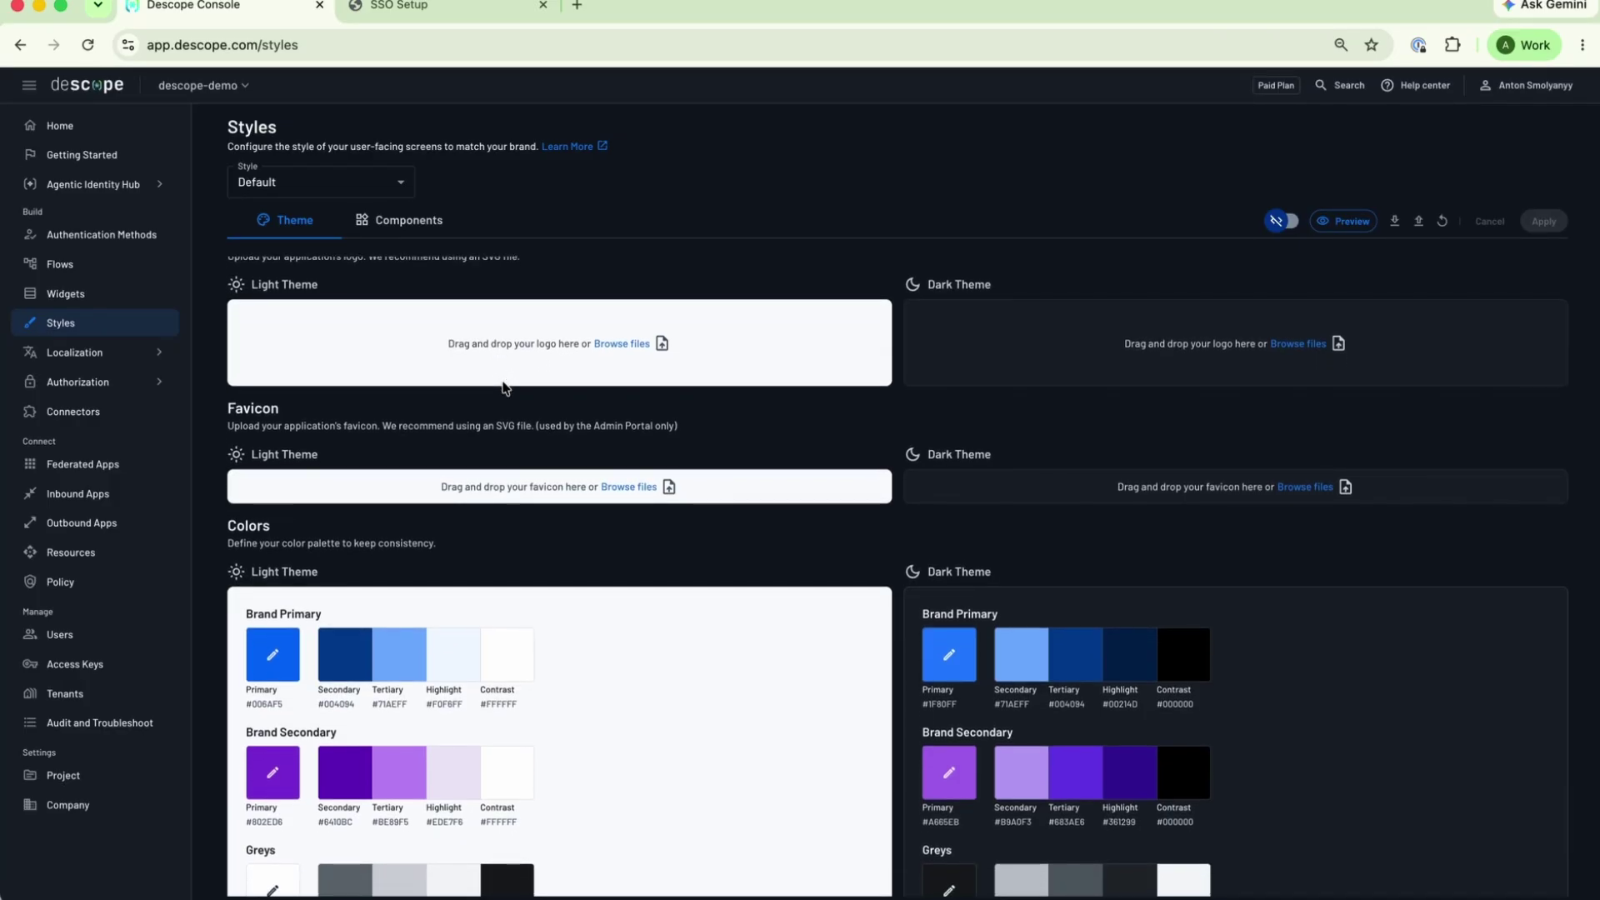
{"action": "scroll", "coordinate": [503, 385], "scroll_direction": "down", "scroll_amount": 5}
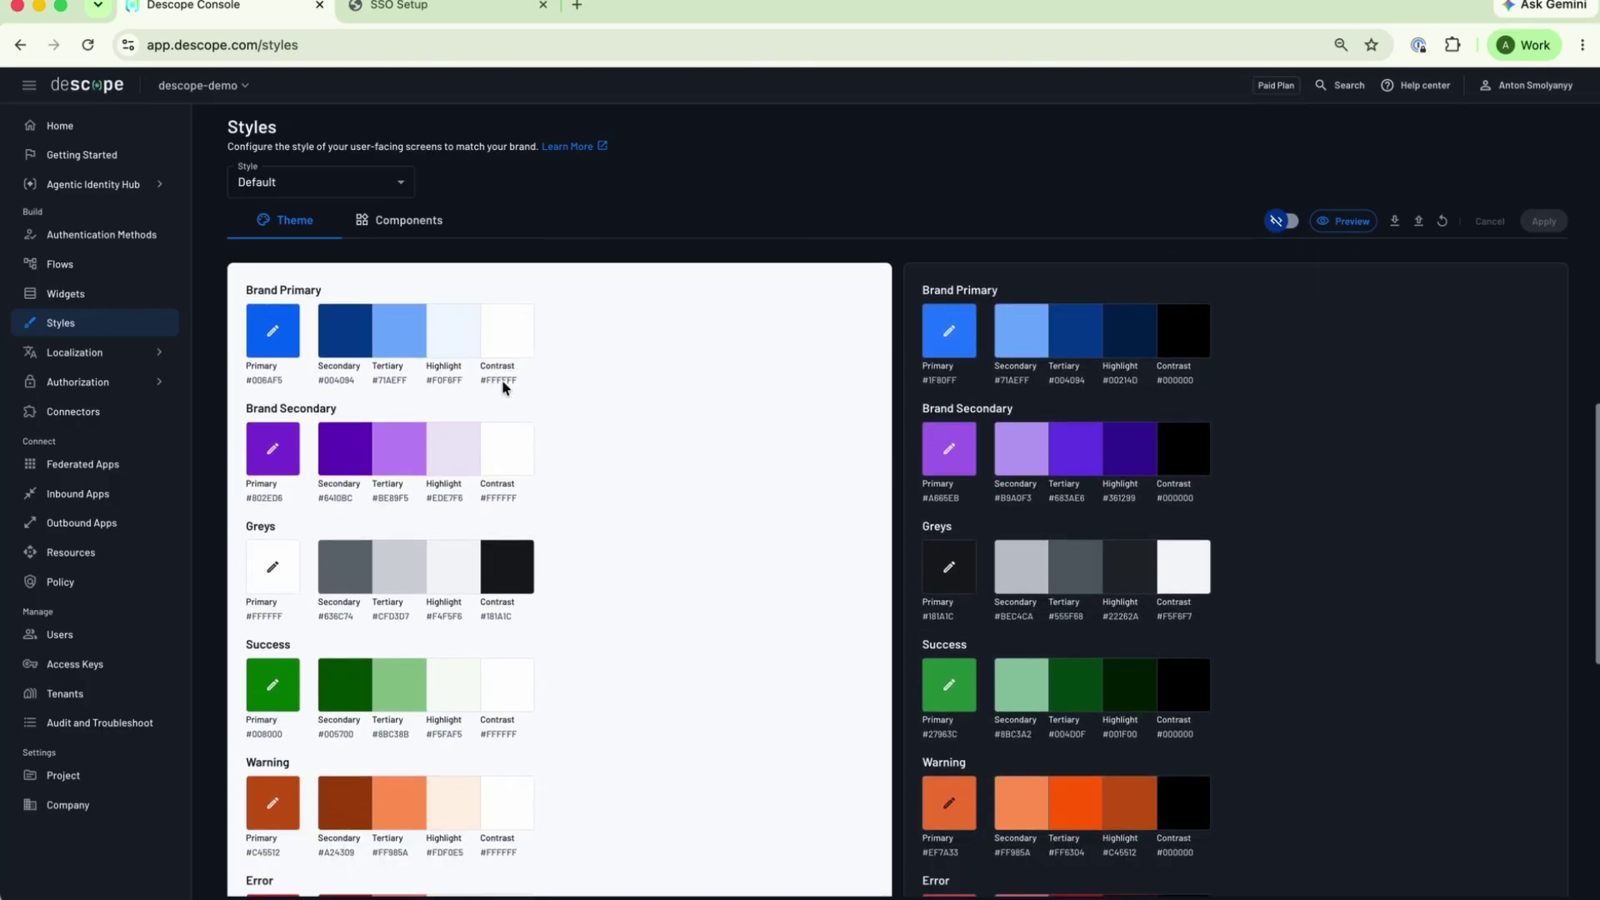
{"action": "scroll", "coordinate": [505, 383], "scroll_direction": "down", "scroll_amount": 8}
{"action": "scroll", "coordinate": [506, 381], "scroll_direction": "up", "scroll_amount": 7}
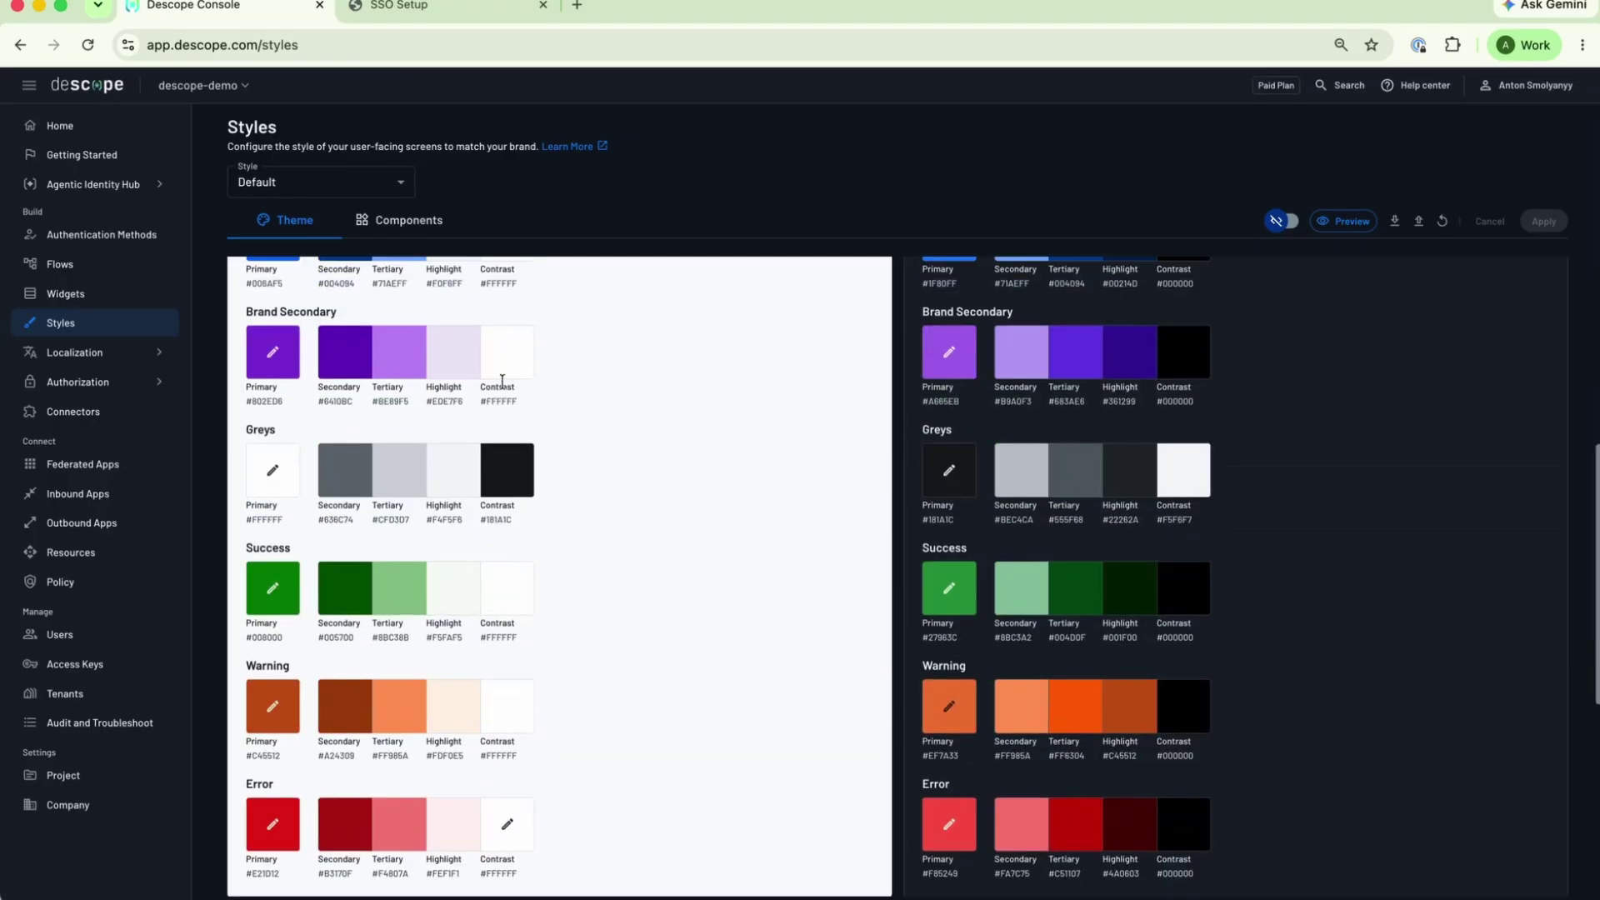
Step: Set the Primary Button component's background color to Secondary / Secondary for the Contained variant in the light theme
{"action": "left_click", "coordinate": [407, 219]}
{"action": "scroll", "coordinate": [463, 454], "scroll_direction": "down", "scroll_amount": 3}
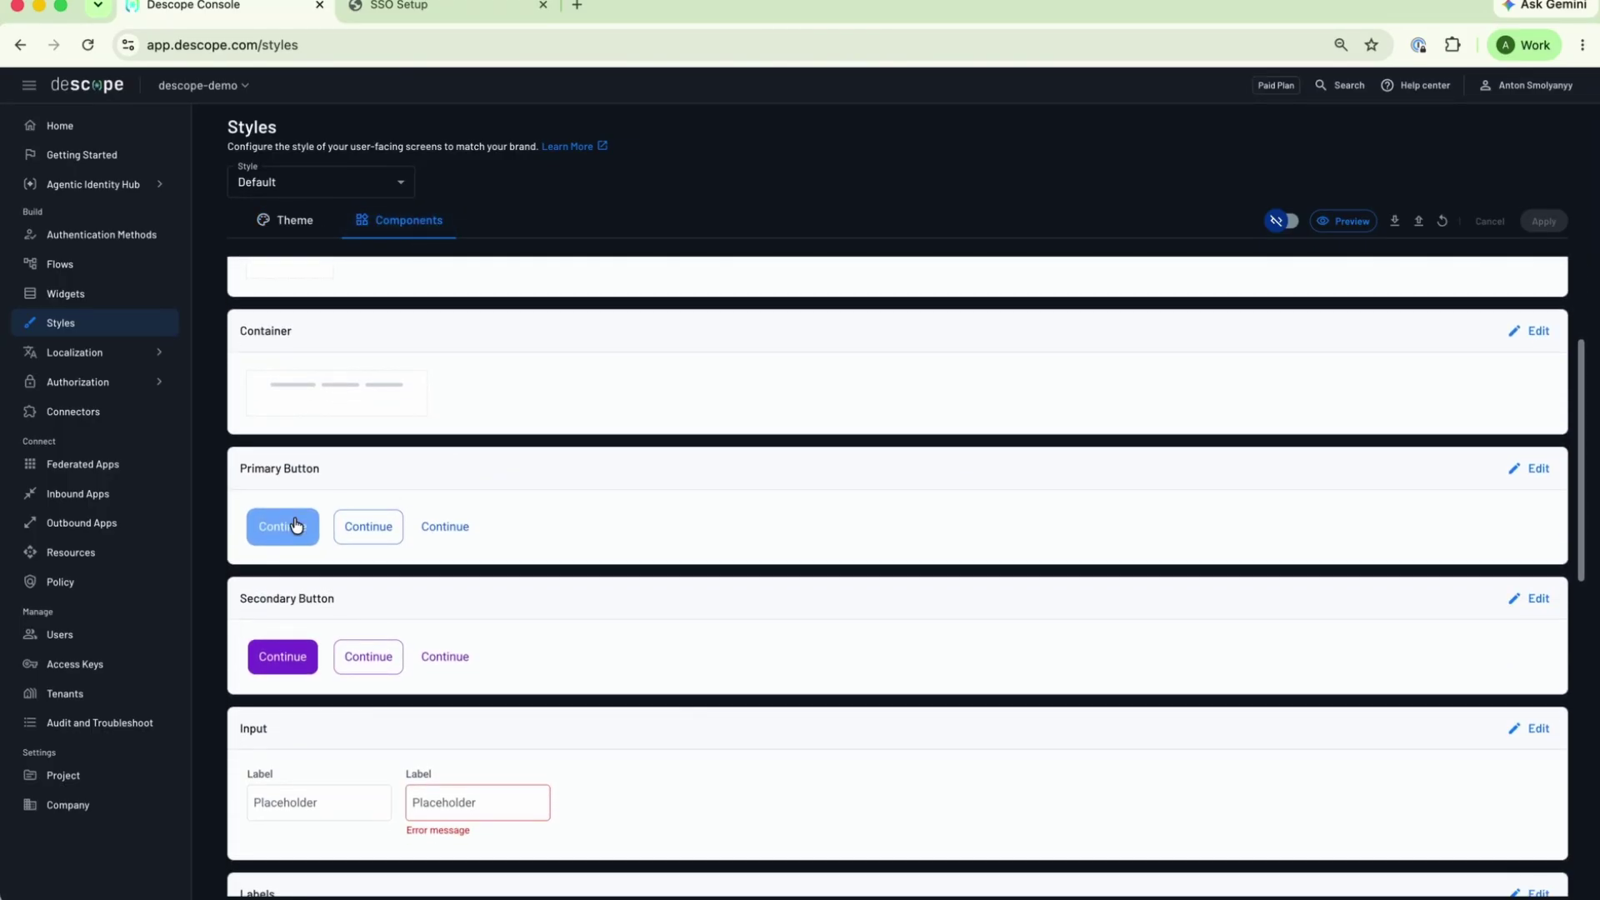
{"action": "left_click", "coordinate": [1529, 477]}
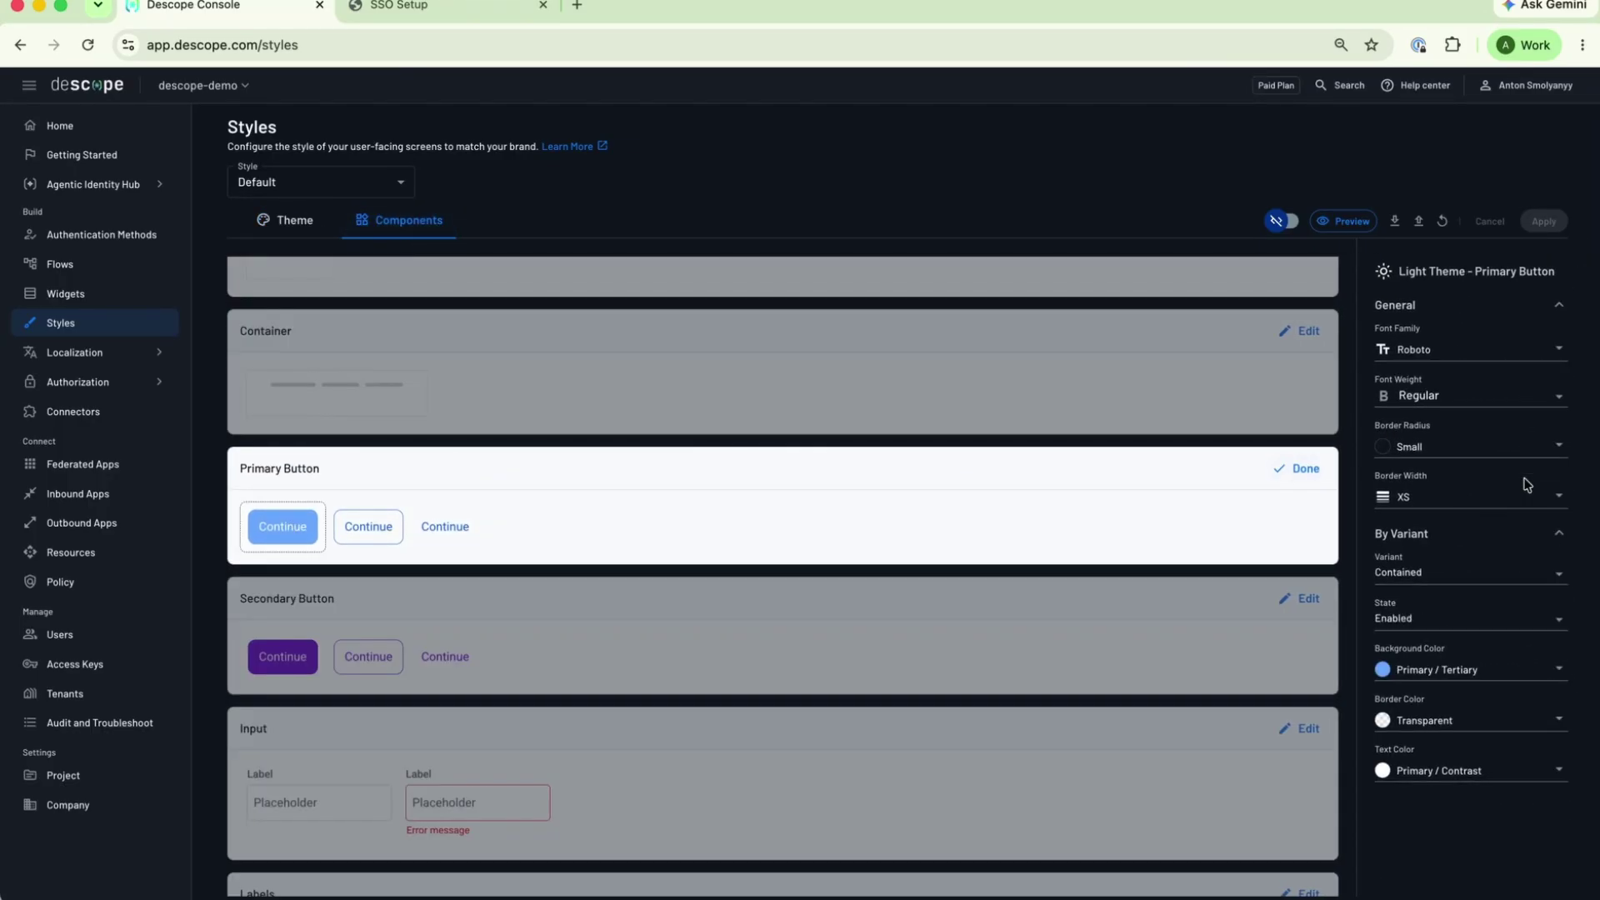
{"action": "left_click", "coordinate": [1504, 671]}
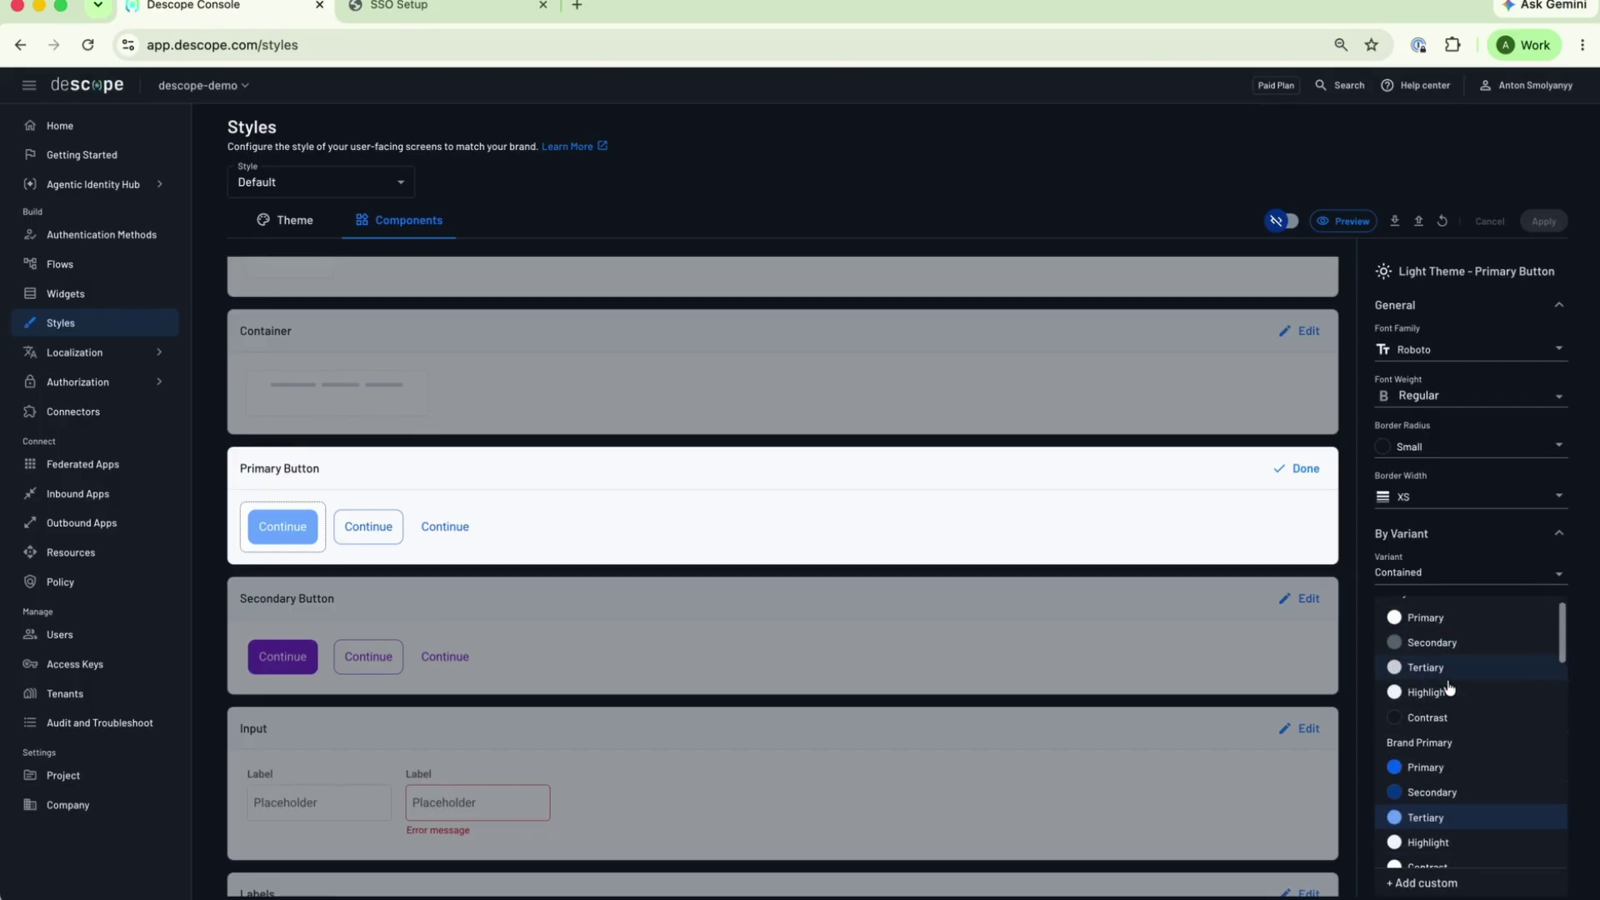
{"action": "scroll", "coordinate": [1450, 660], "scroll_direction": "down", "scroll_amount": 3}
{"action": "left_click", "coordinate": [1429, 664]}
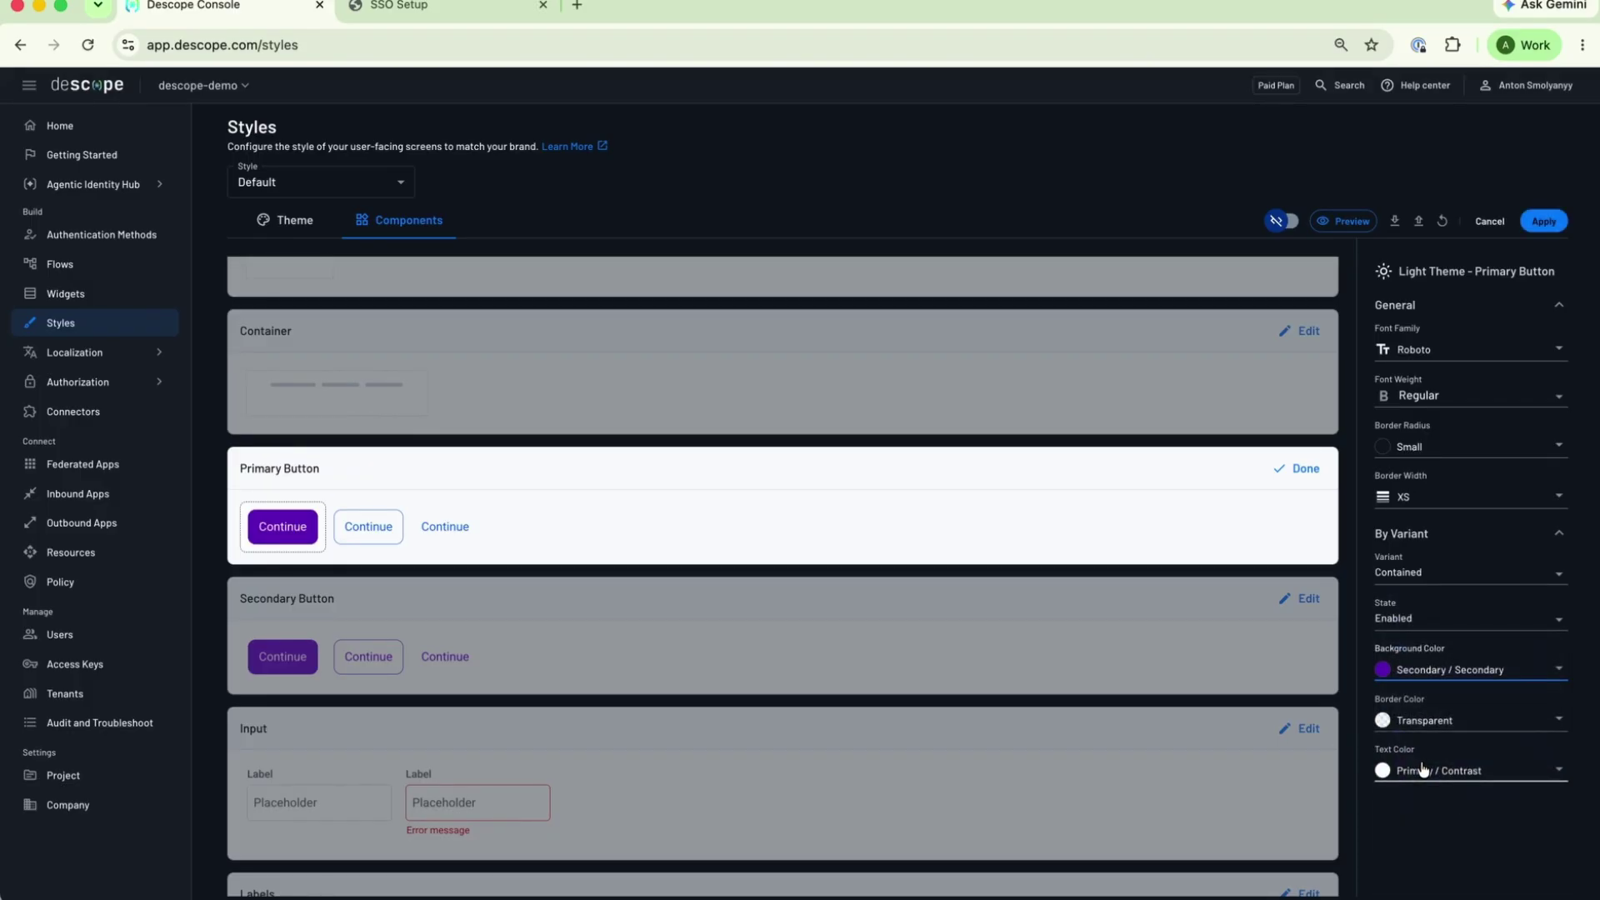
Step: Create an RBAC role named Admin with the User Admin and SSO Admin permissions
{"action": "left_click", "coordinate": [155, 391]}
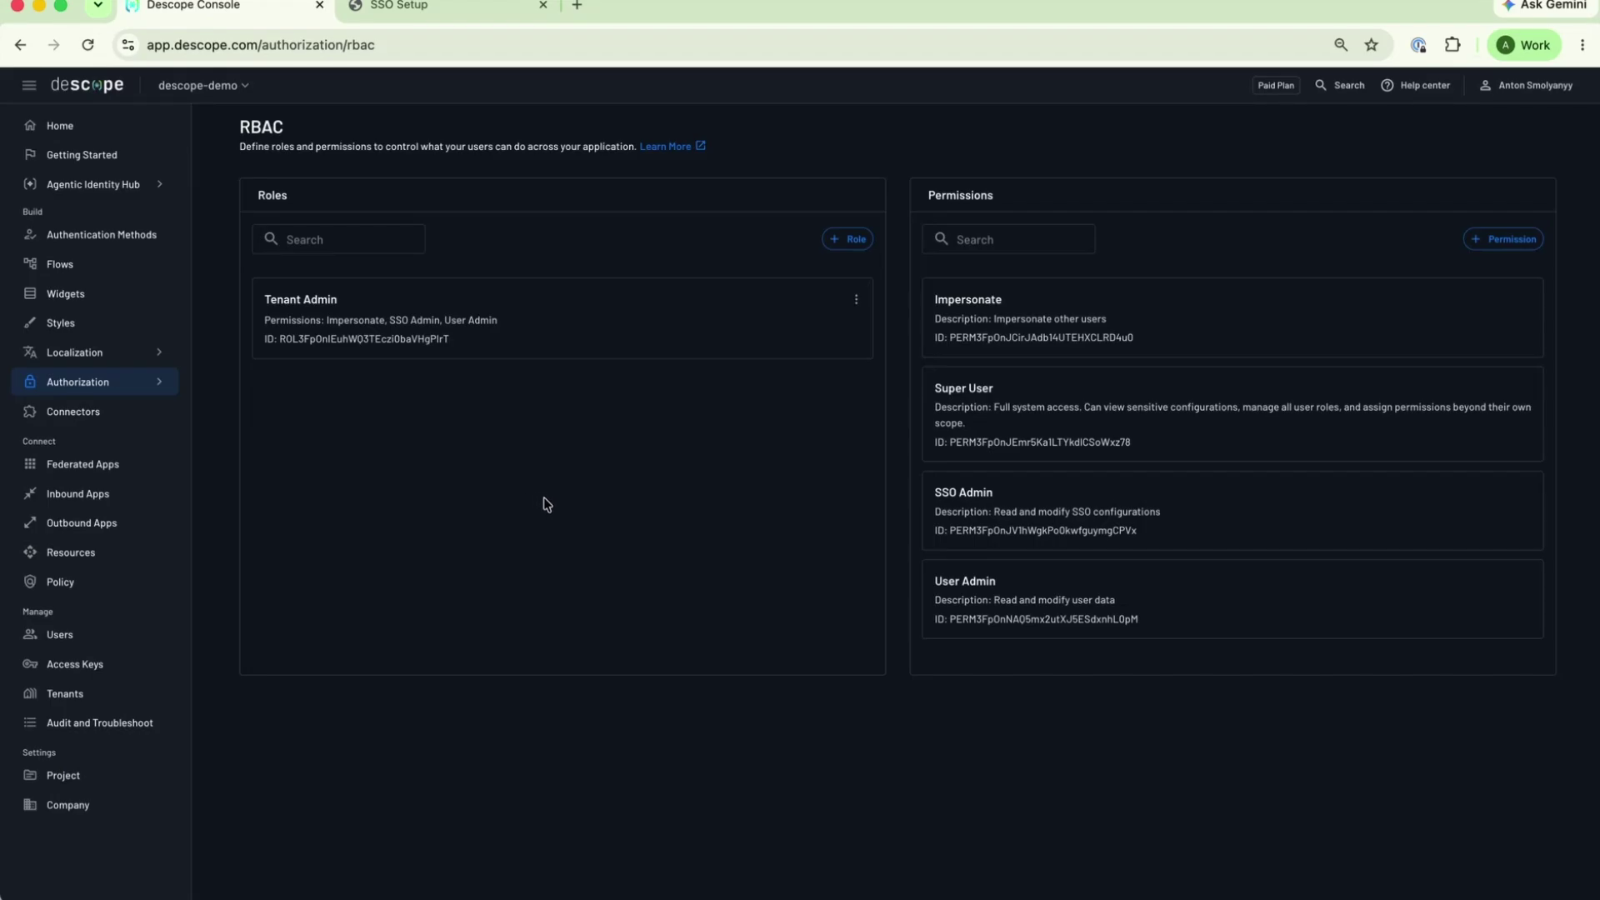
{"action": "left_click", "coordinate": [845, 240]}
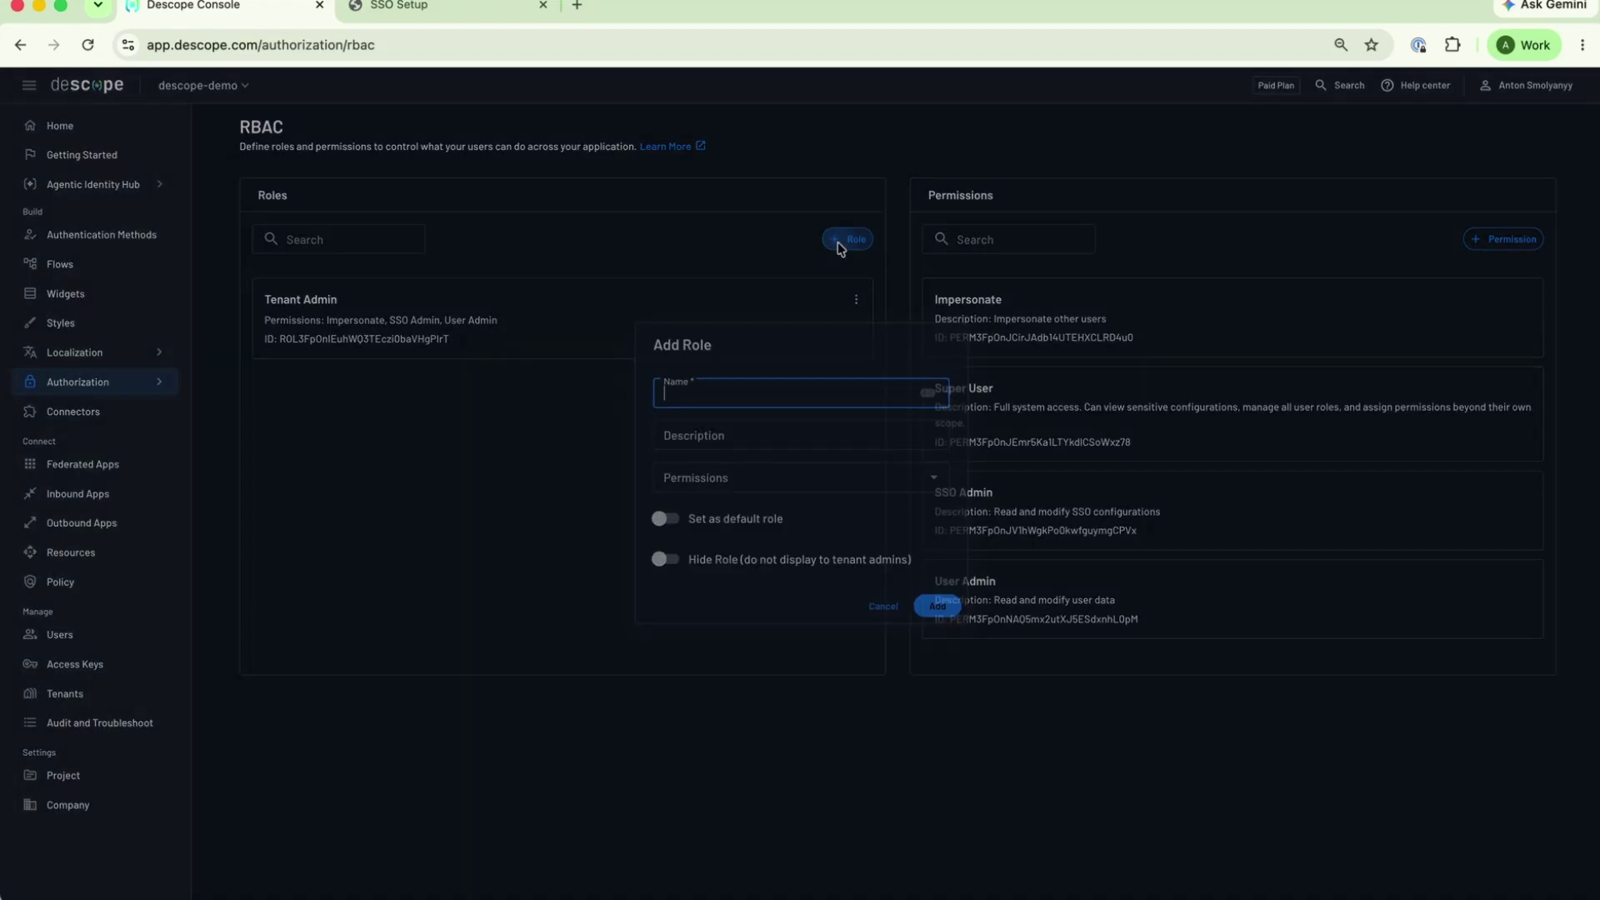
{"action": "type", "text": "Admin"}
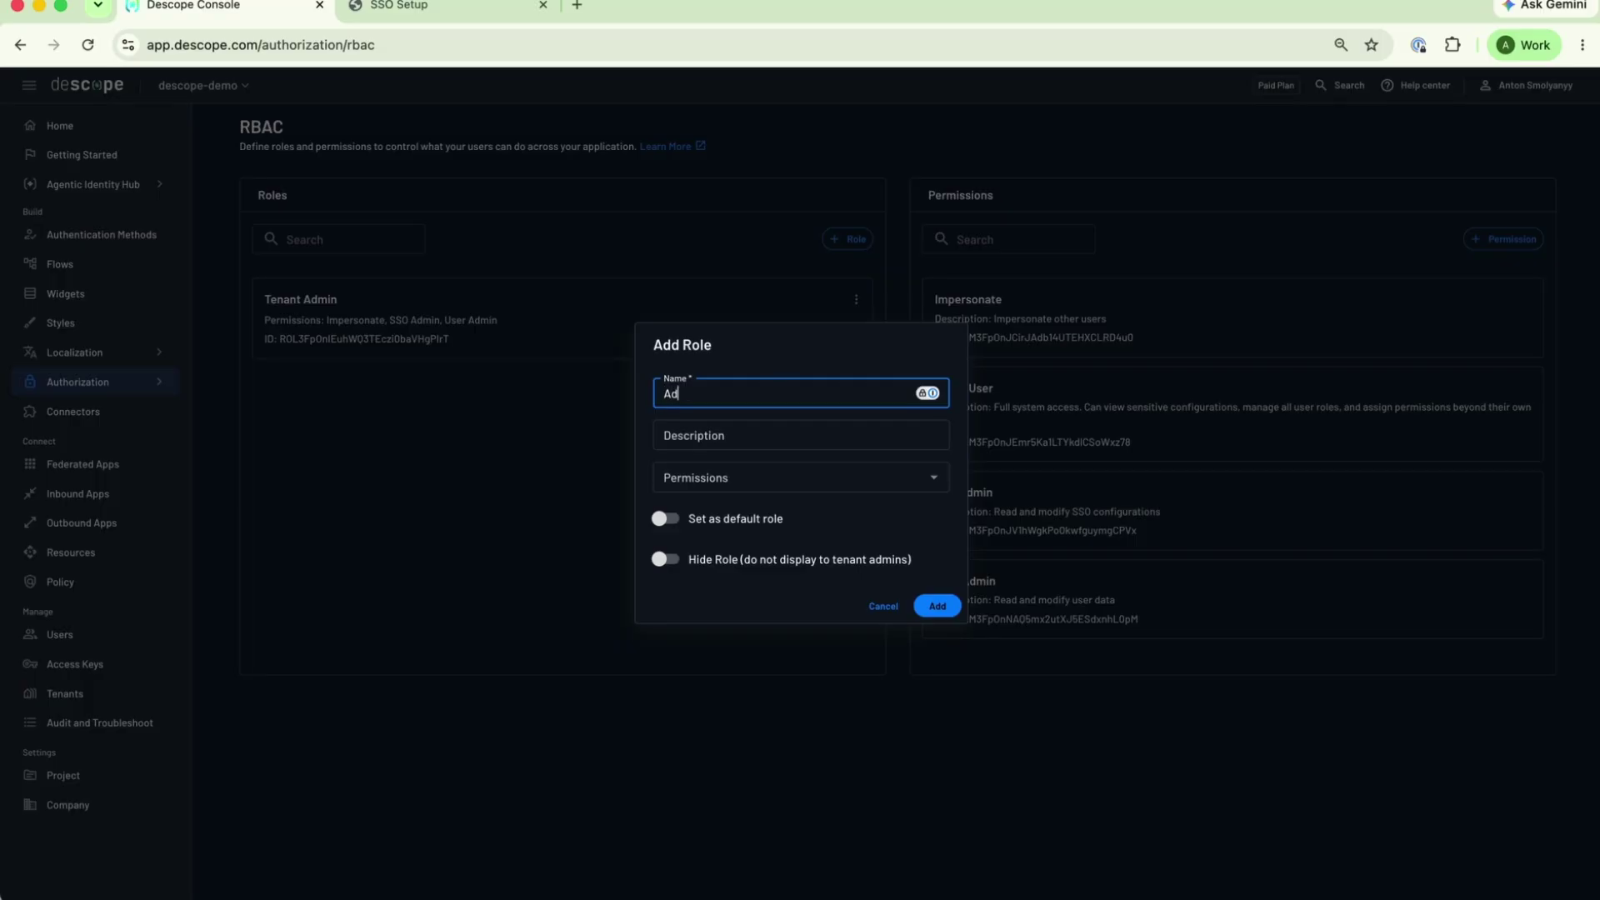
{"action": "left_click", "coordinate": [709, 470]}
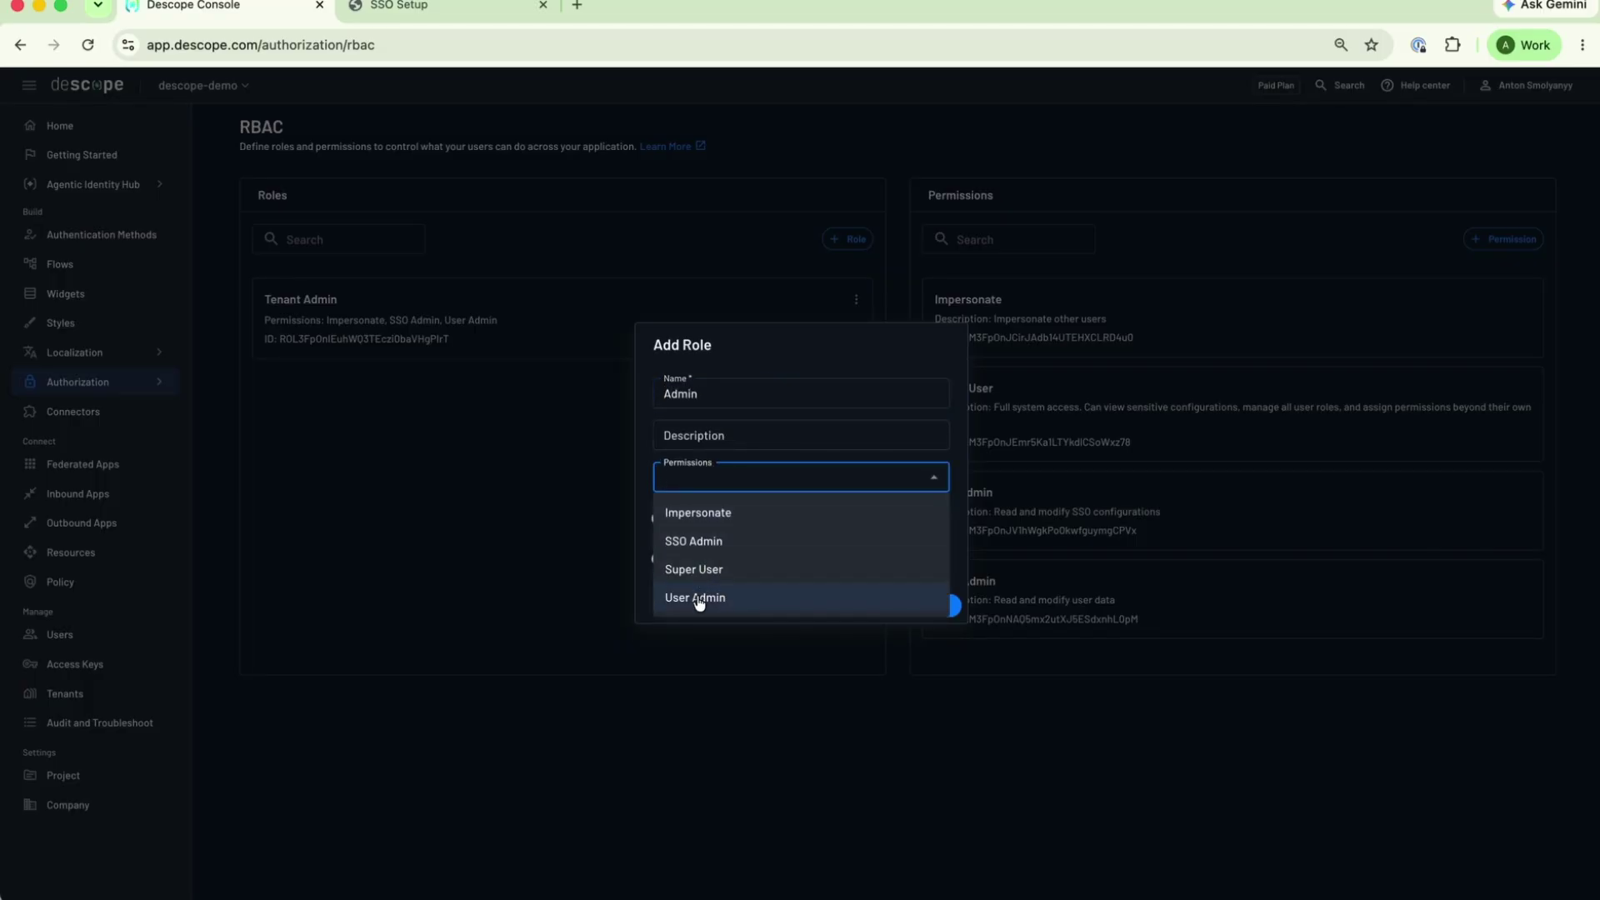
{"action": "left_click", "coordinate": [698, 596]}
{"action": "left_click", "coordinate": [733, 541]}
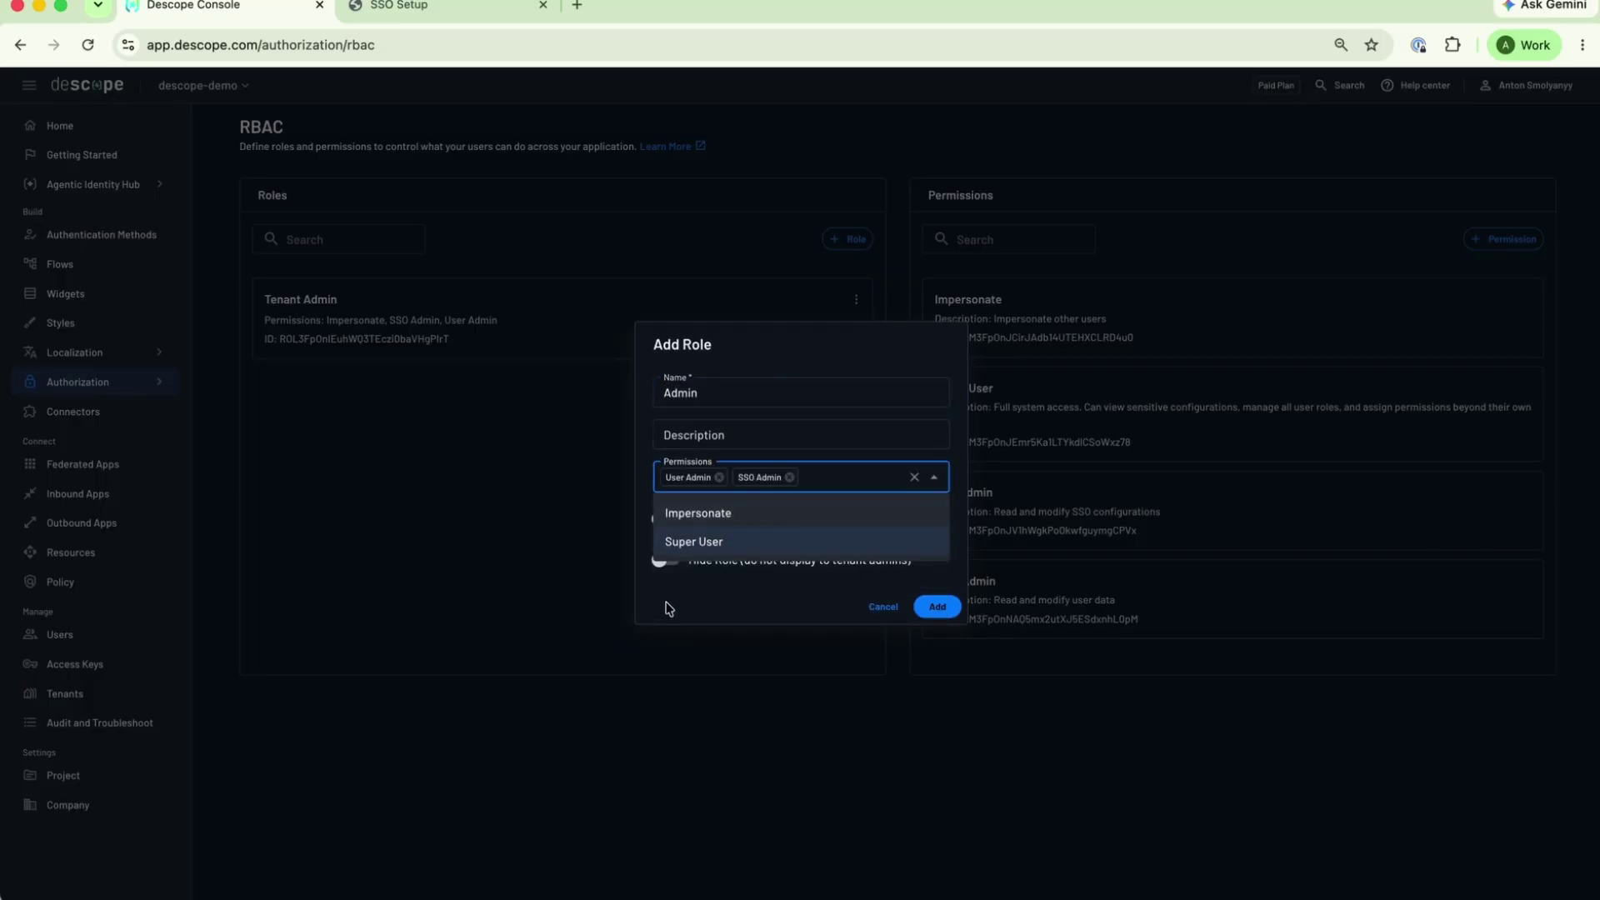
{"action": "left_click", "coordinate": [667, 611]}
{"action": "left_click", "coordinate": [935, 608]}
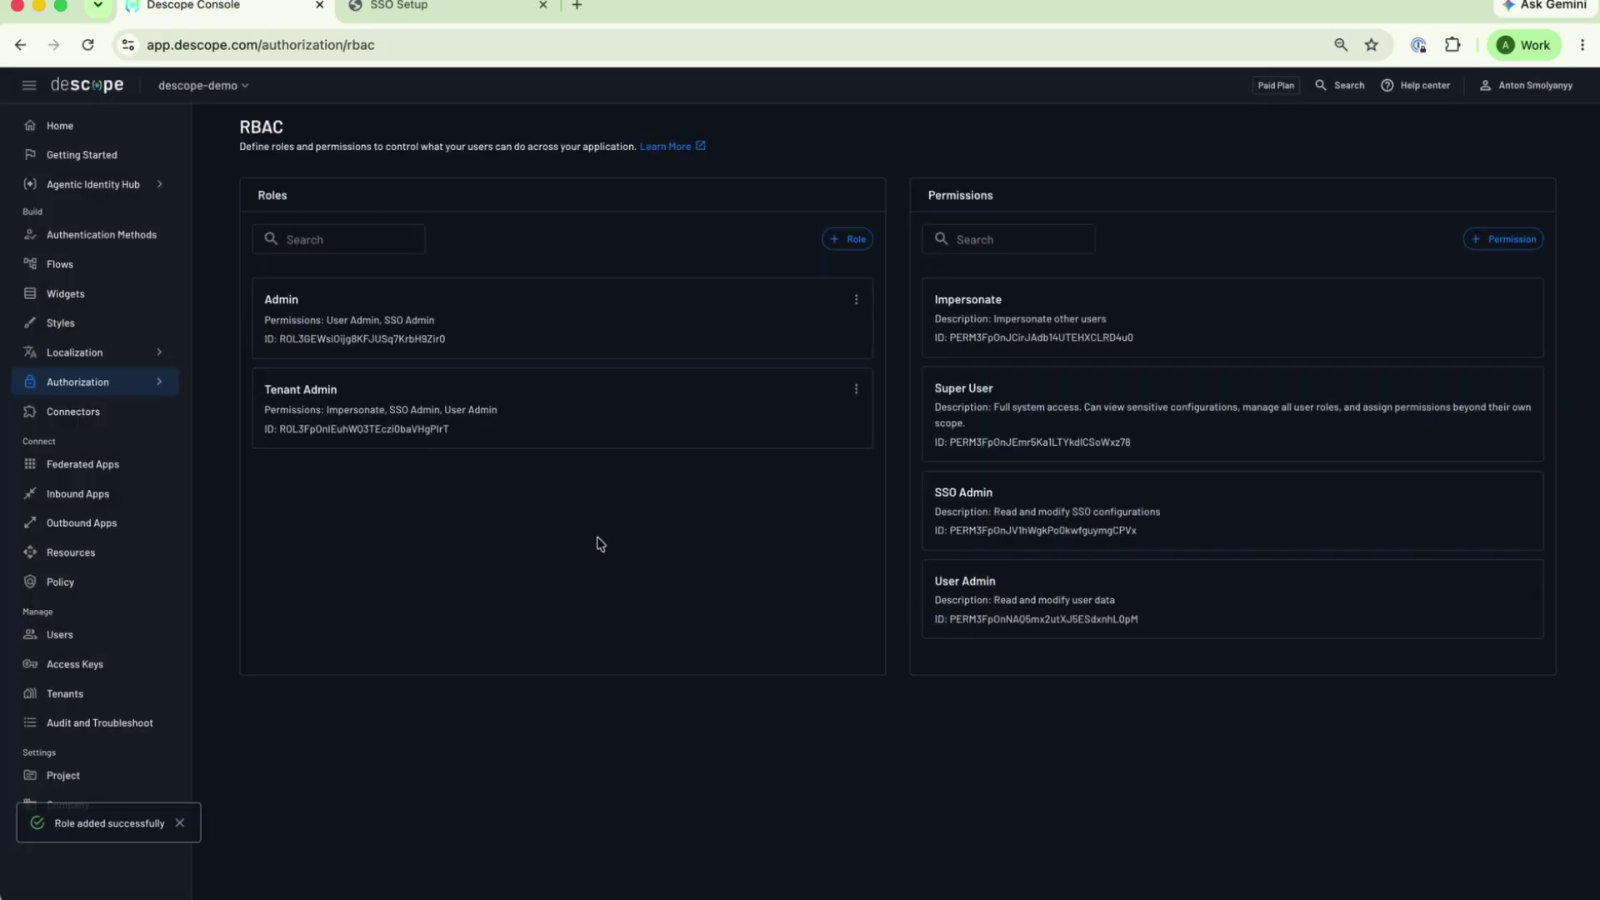
Step: View the FGA schema page and its new type form with a relation row, discarding the form without creating a type
{"action": "mouse_move", "coordinate": [155, 387]}
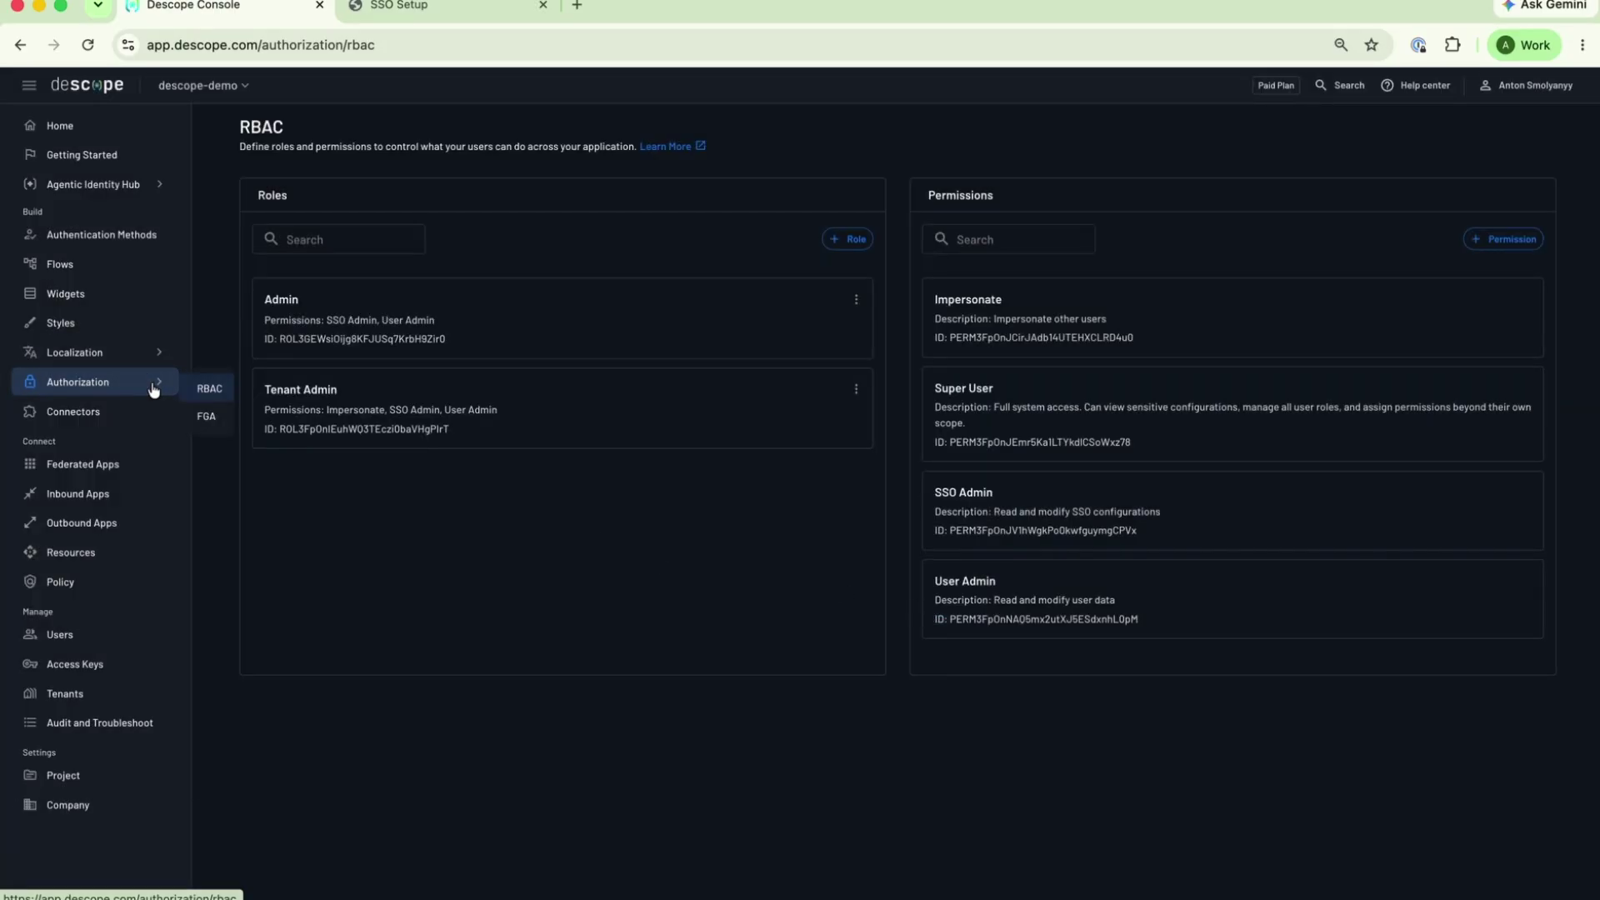
{"action": "left_click", "coordinate": [204, 417]}
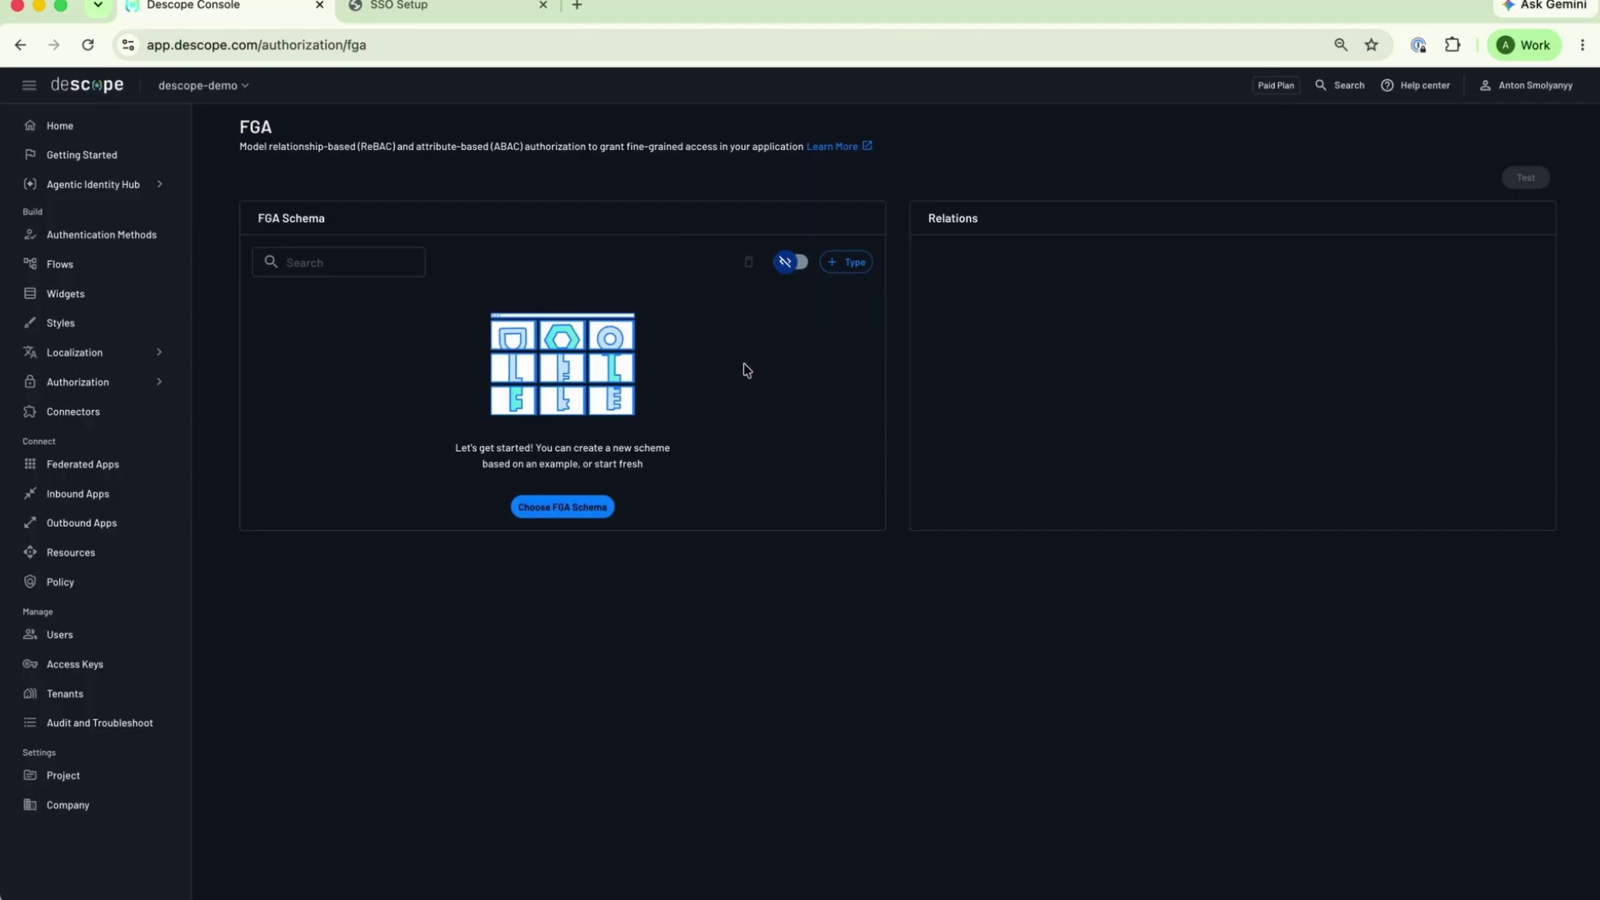
{"action": "left_click", "coordinate": [839, 263]}
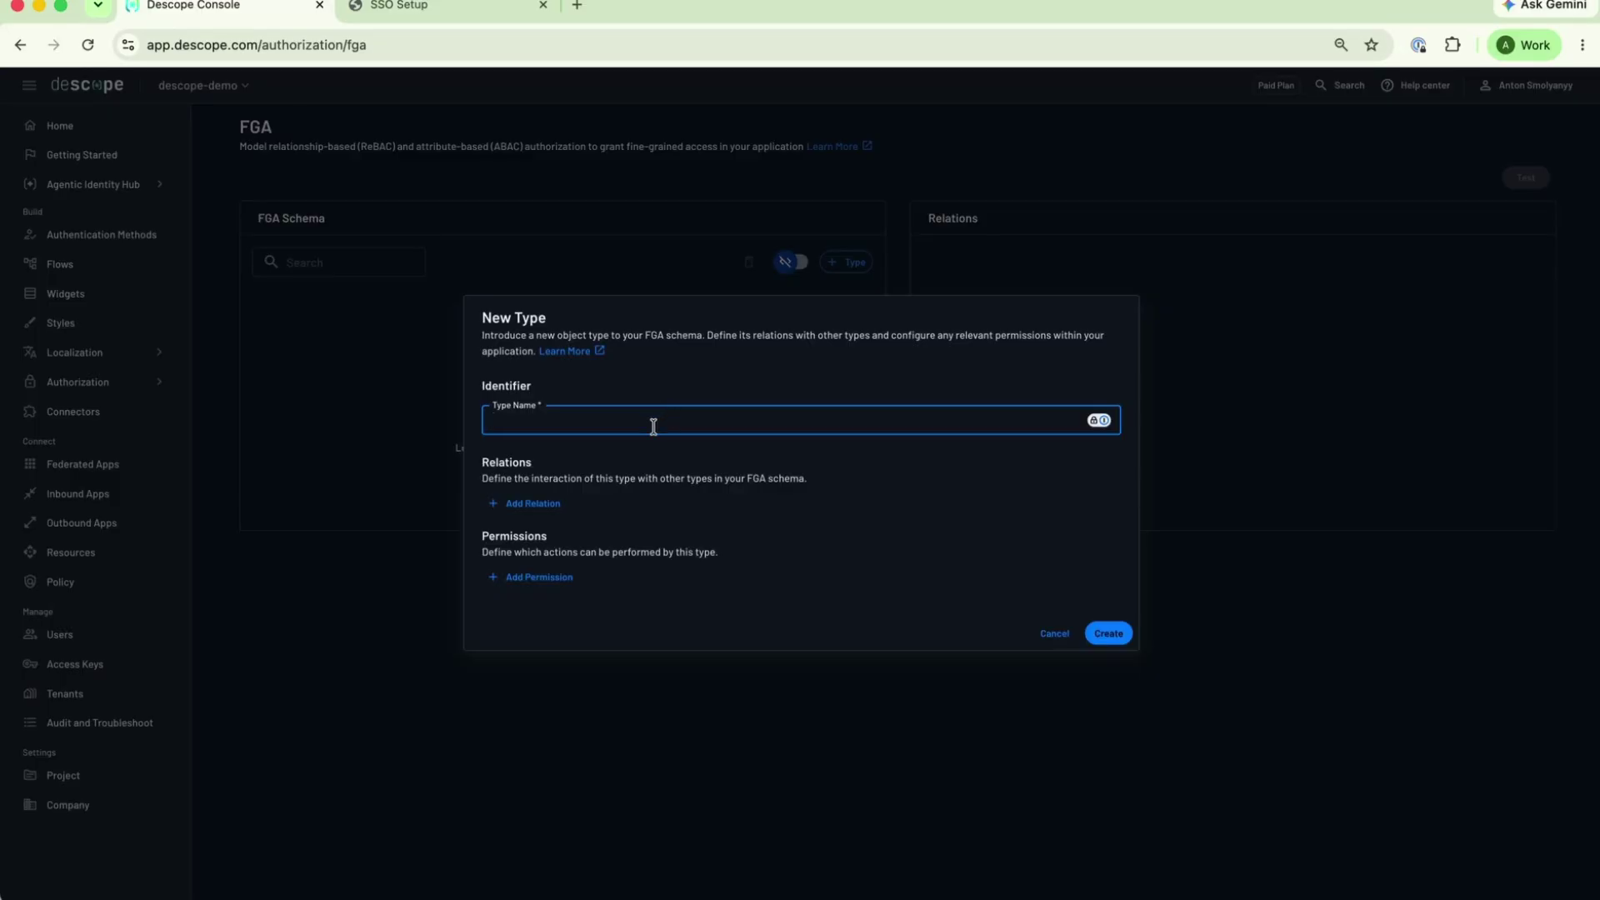
{"action": "left_click", "coordinate": [547, 504]}
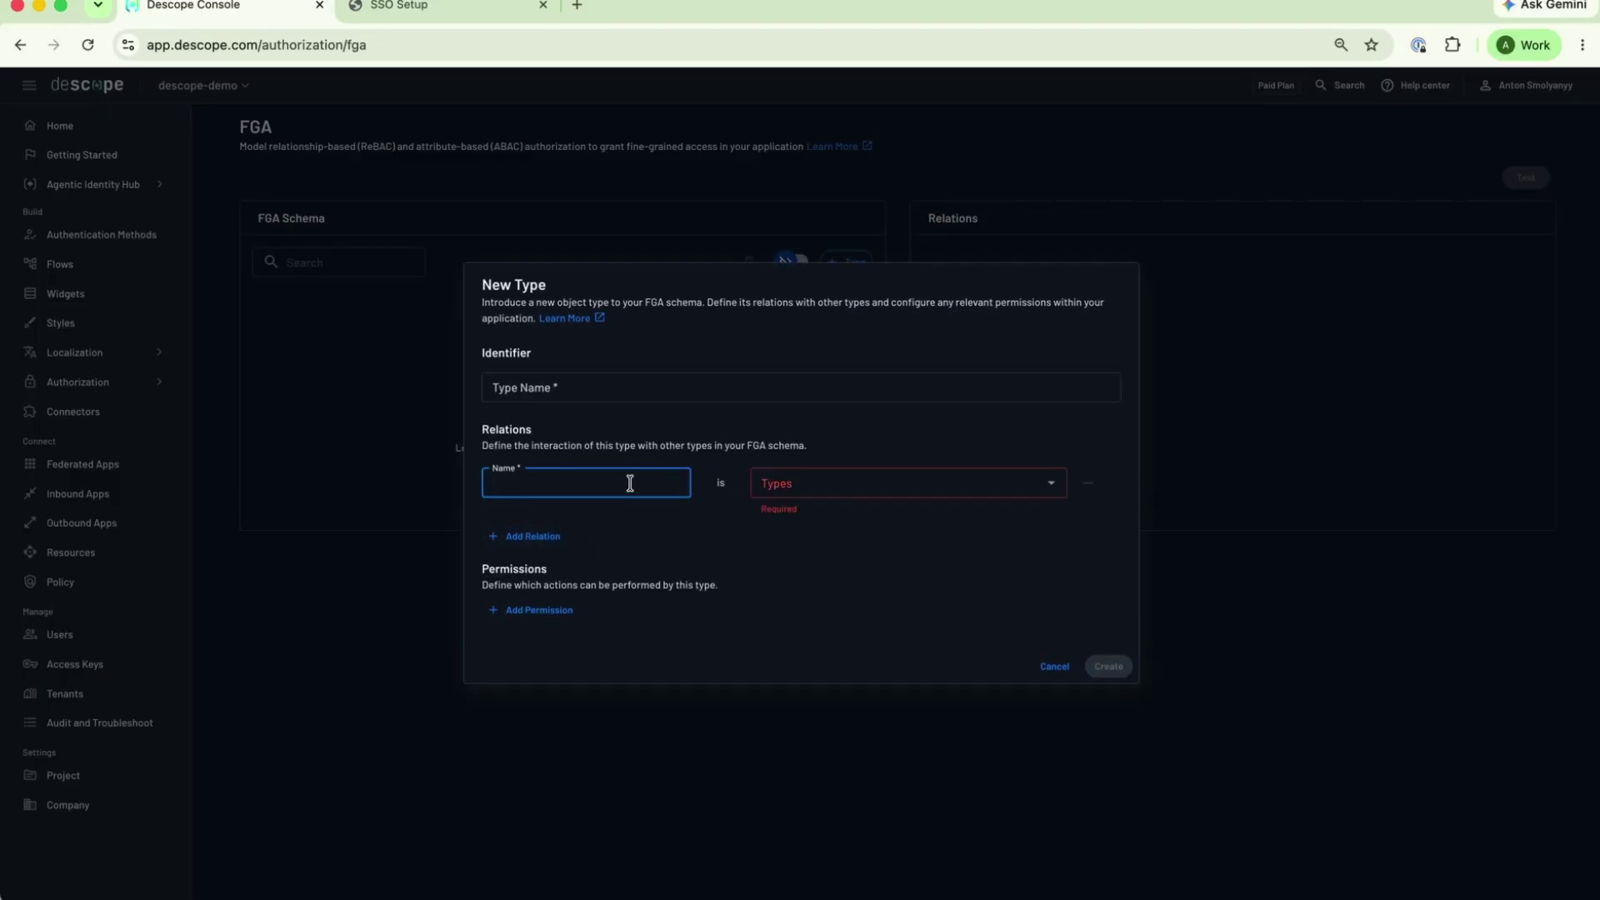
{"action": "left_click", "coordinate": [225, 444]}
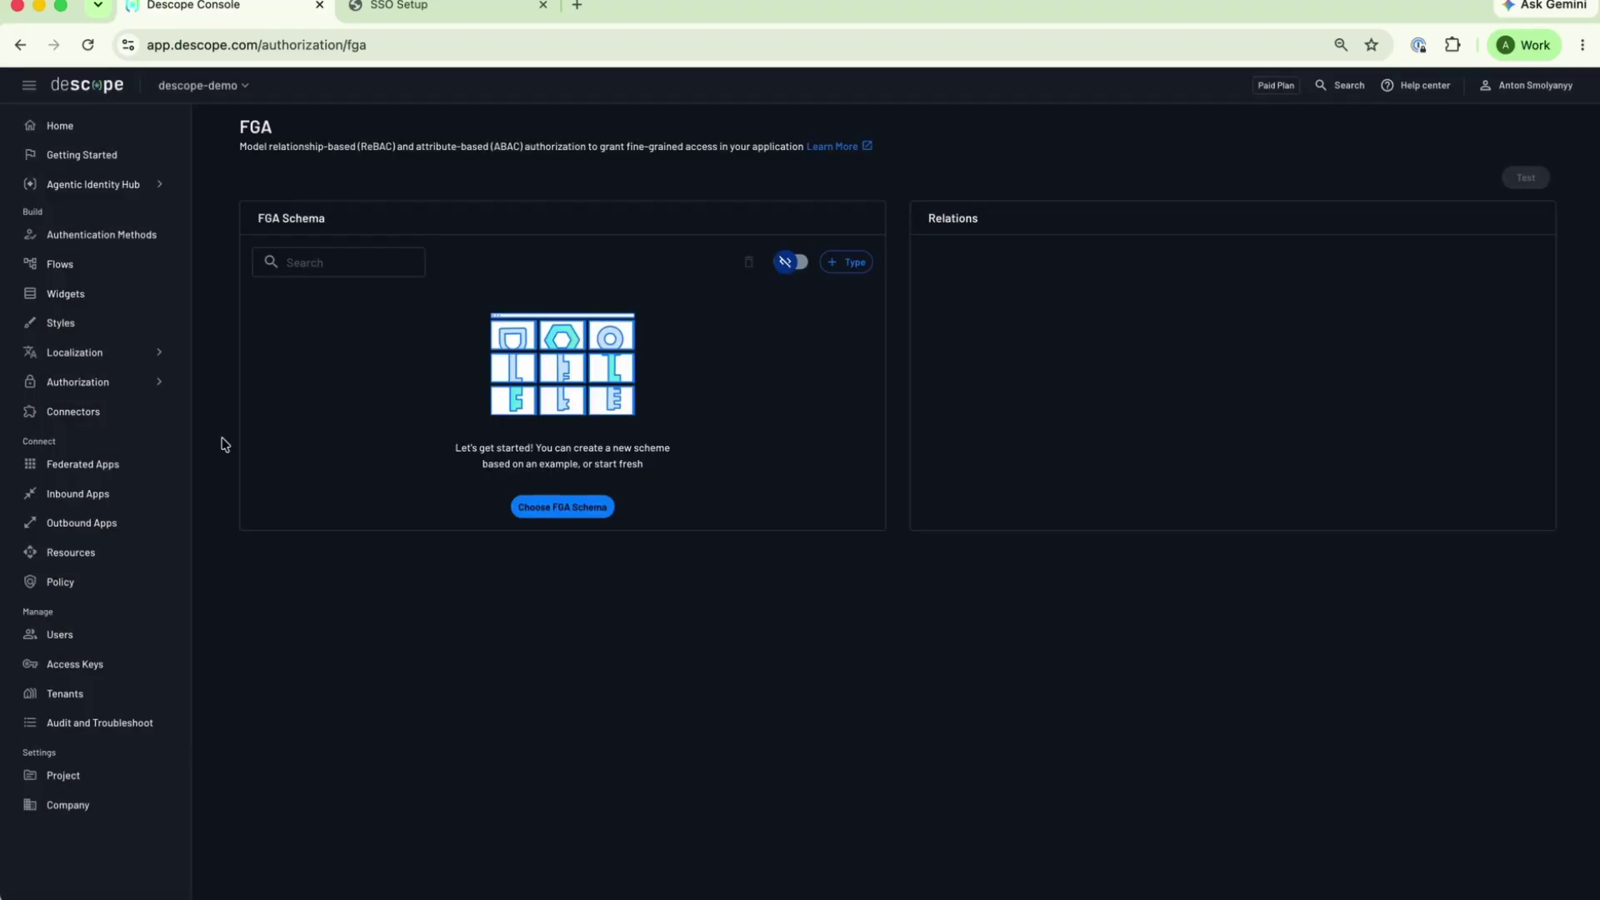
Step: Browse the connector templates, view the MailerSend connector's configuration form, and return to the connector list
{"action": "left_click", "coordinate": [122, 411]}
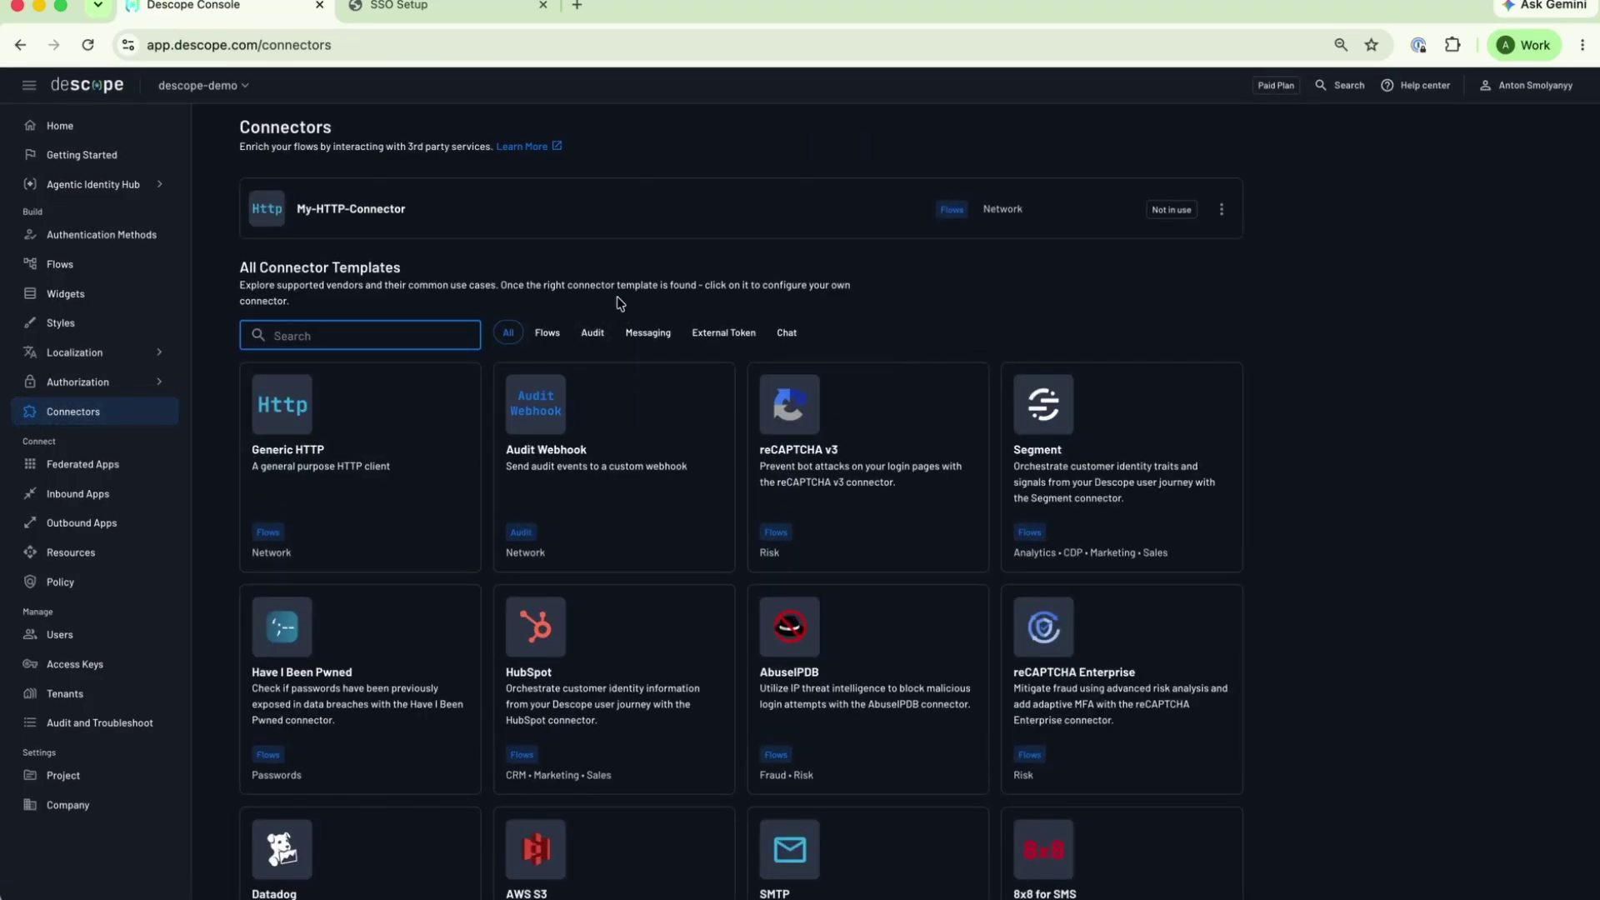
{"action": "scroll", "coordinate": [795, 265], "scroll_direction": "down", "scroll_amount": 1}
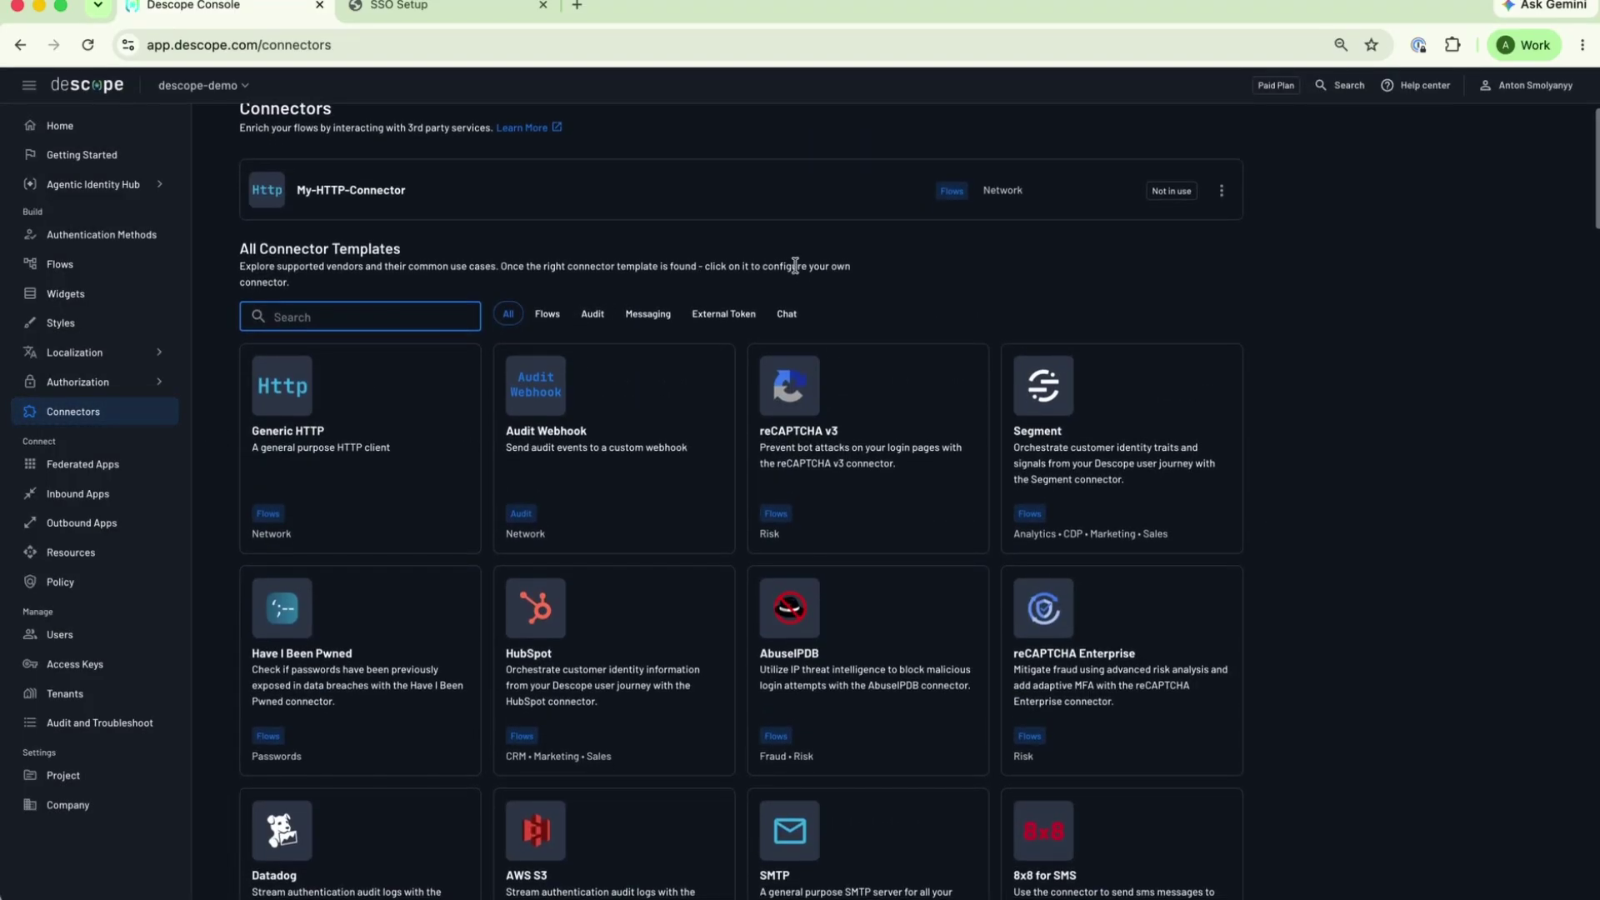
{"action": "scroll", "coordinate": [795, 265], "scroll_direction": "down", "scroll_amount": 2}
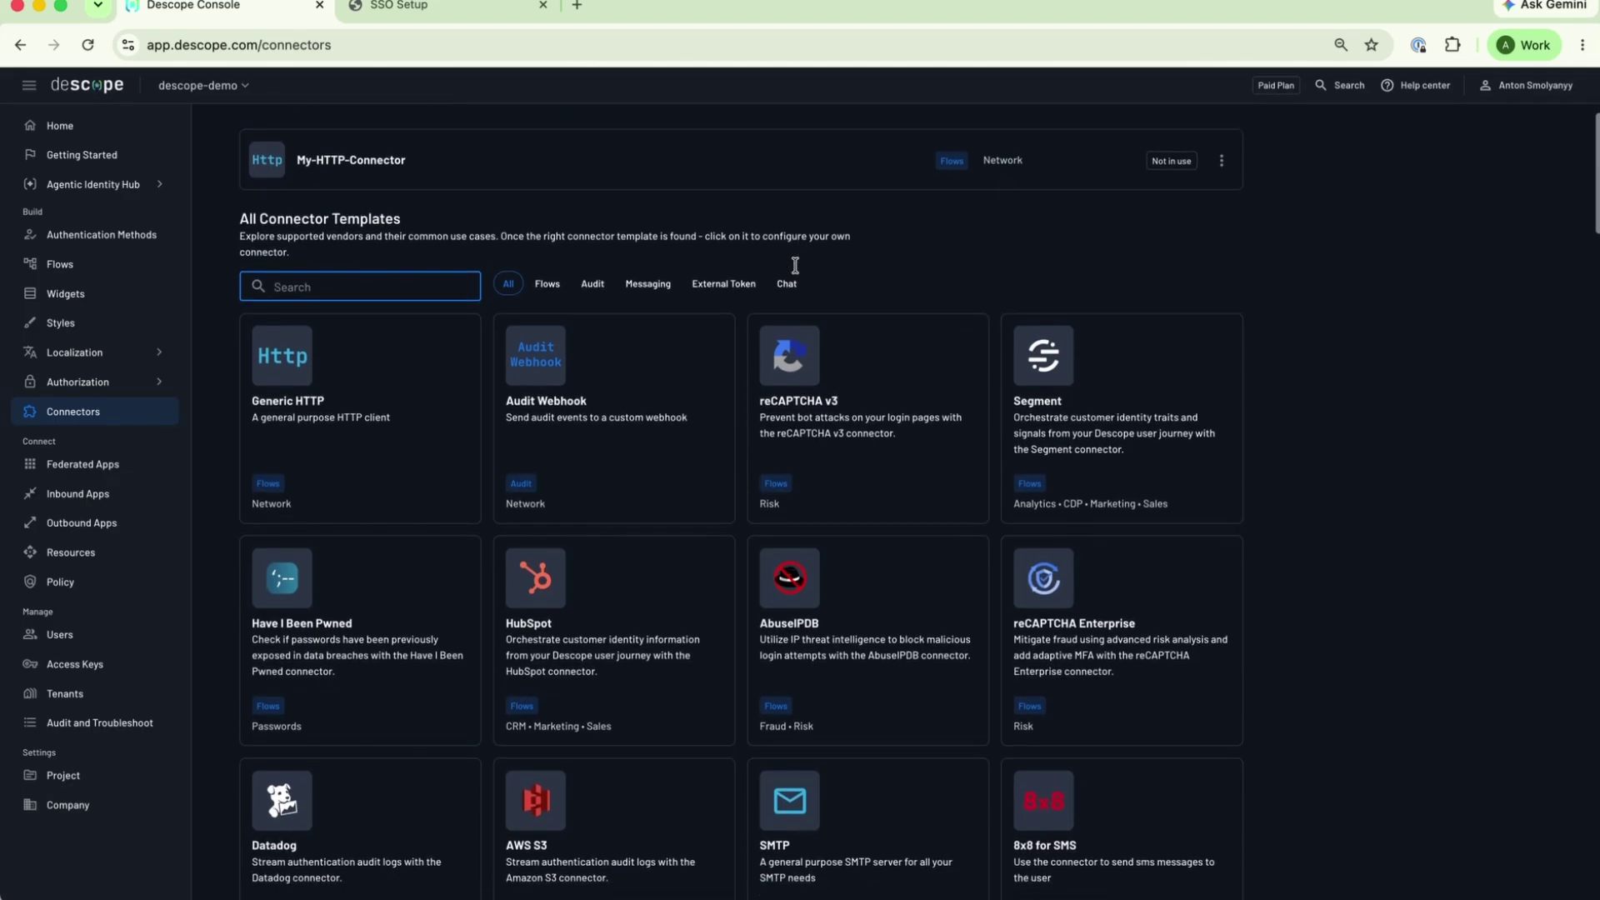
{"action": "scroll", "coordinate": [795, 265], "scroll_direction": "down", "scroll_amount": 10}
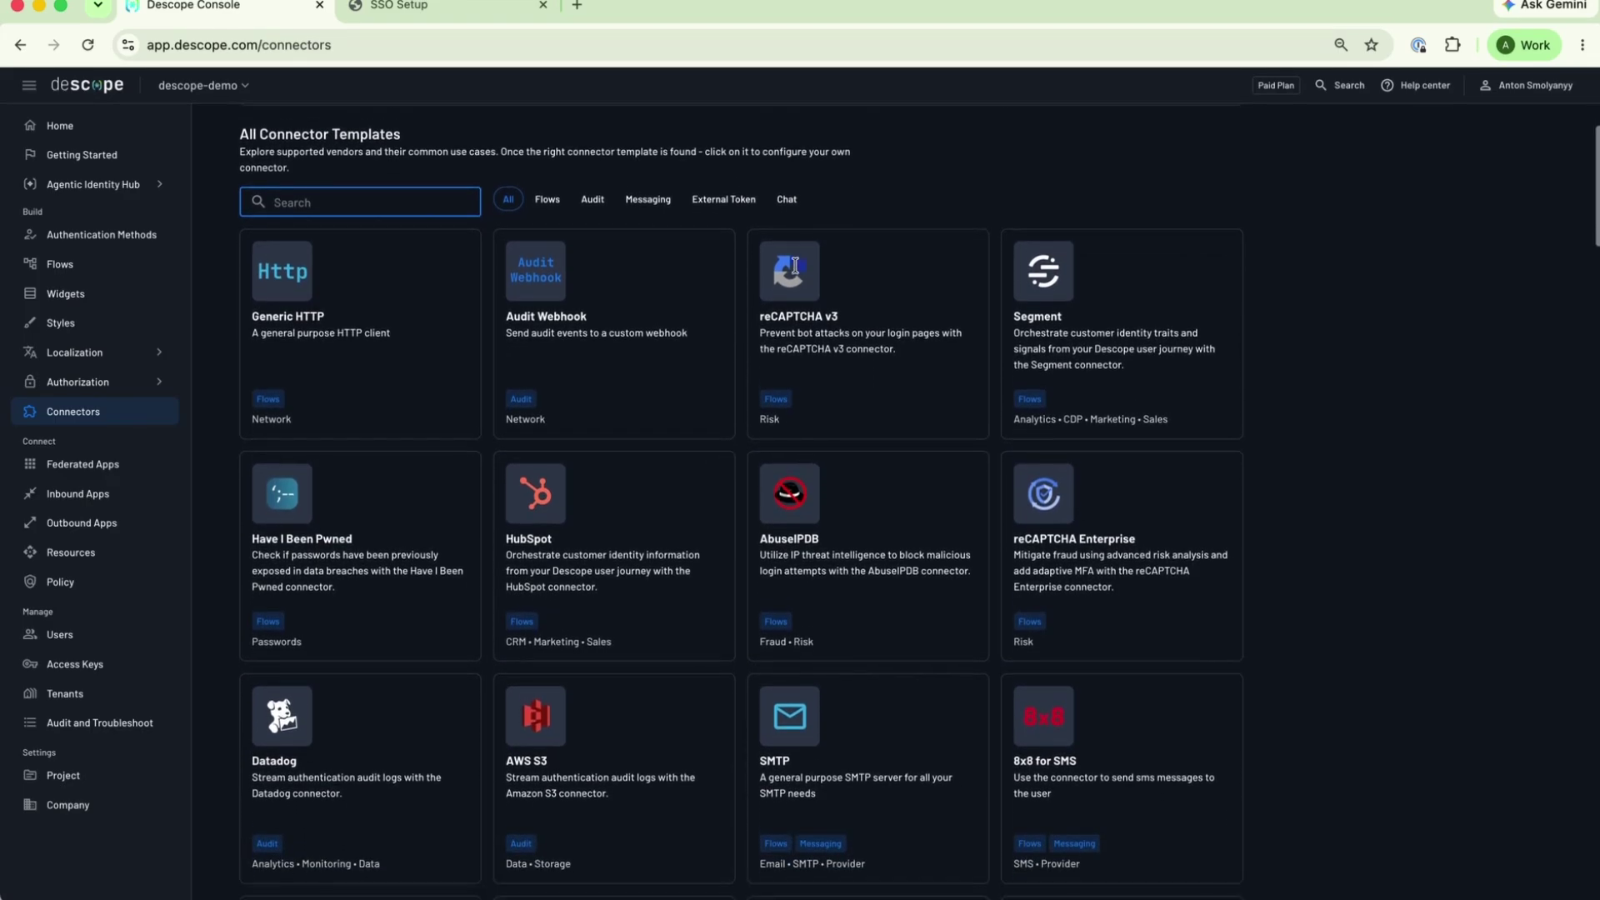
{"action": "scroll", "coordinate": [798, 273], "scroll_direction": "down", "scroll_amount": 20}
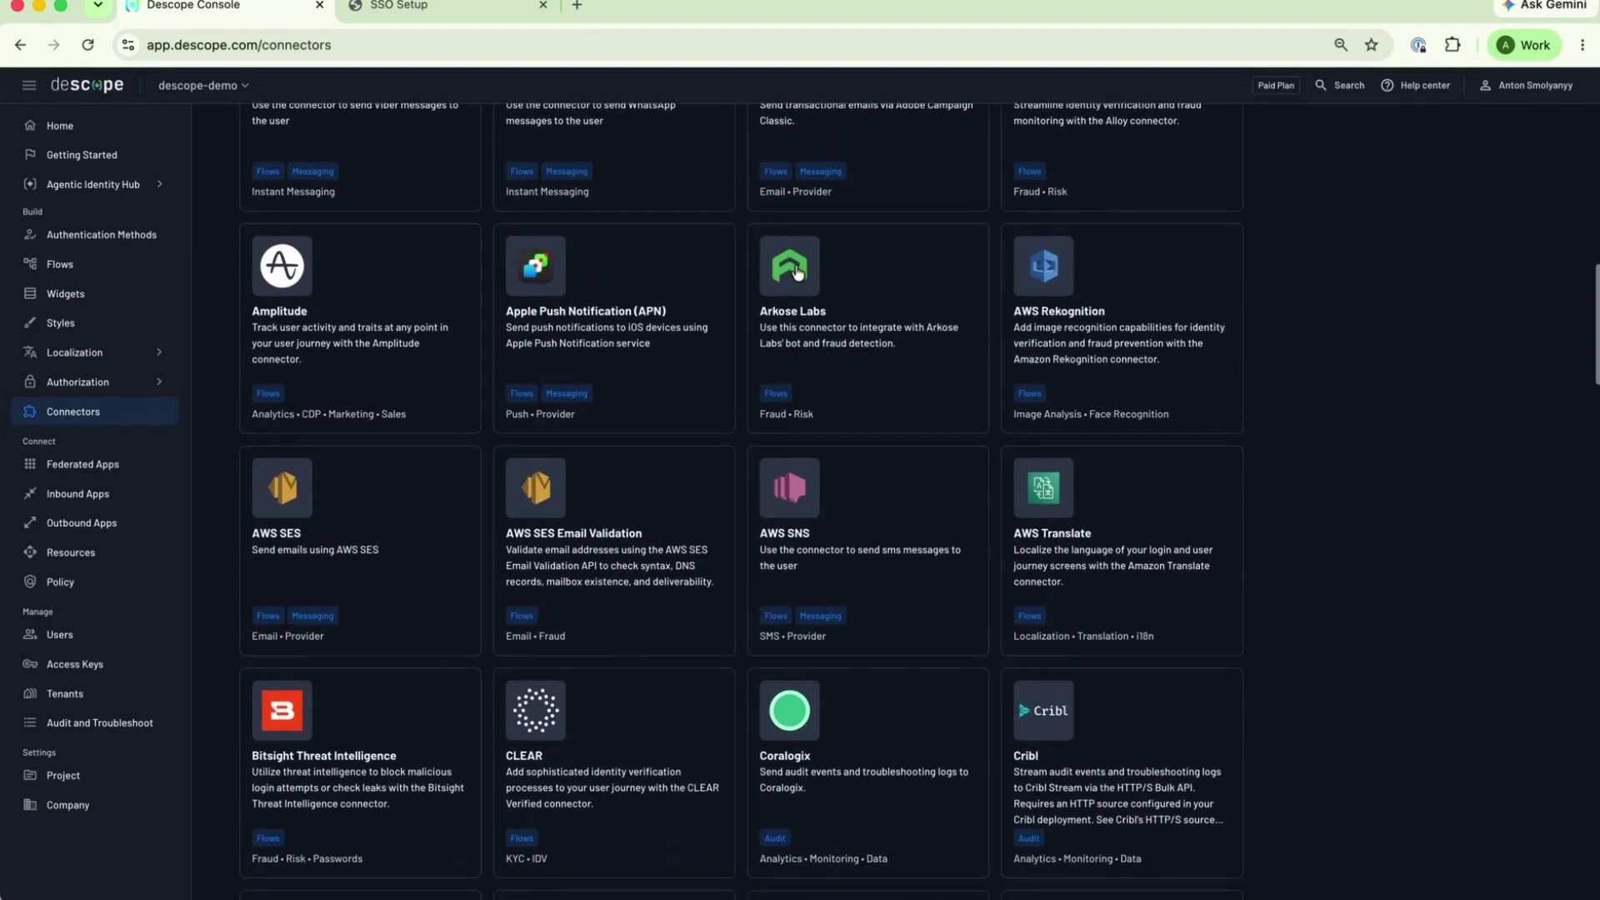
{"action": "scroll", "coordinate": [798, 273], "scroll_direction": "down", "scroll_amount": 20}
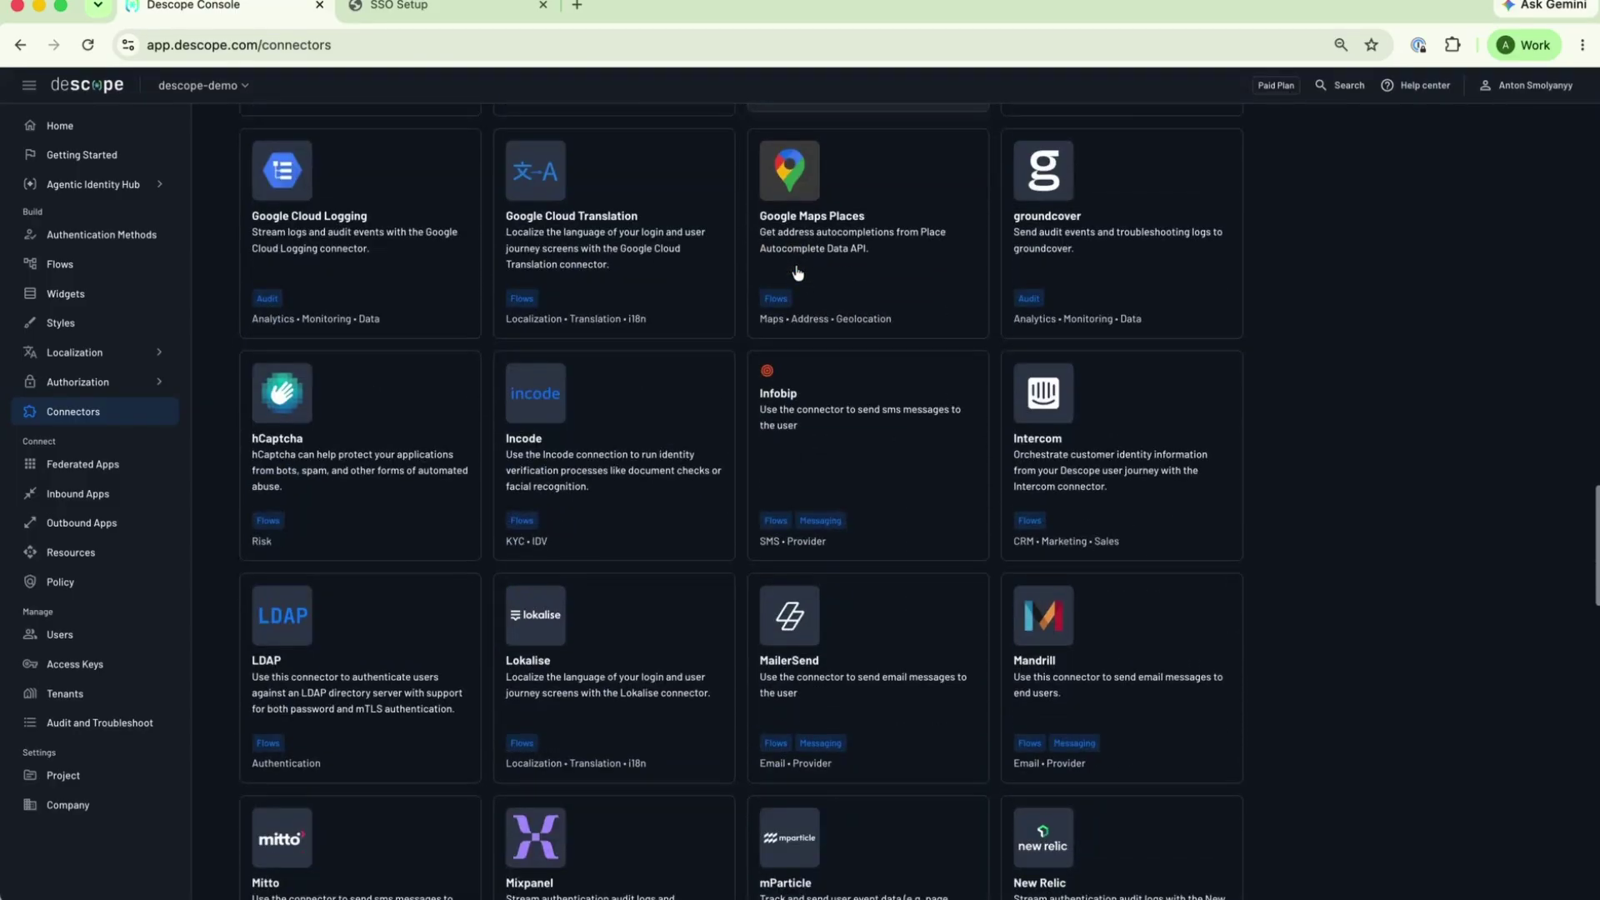
{"action": "scroll", "coordinate": [798, 274], "scroll_direction": "down", "scroll_amount": 6}
{"action": "left_click", "coordinate": [912, 352]}
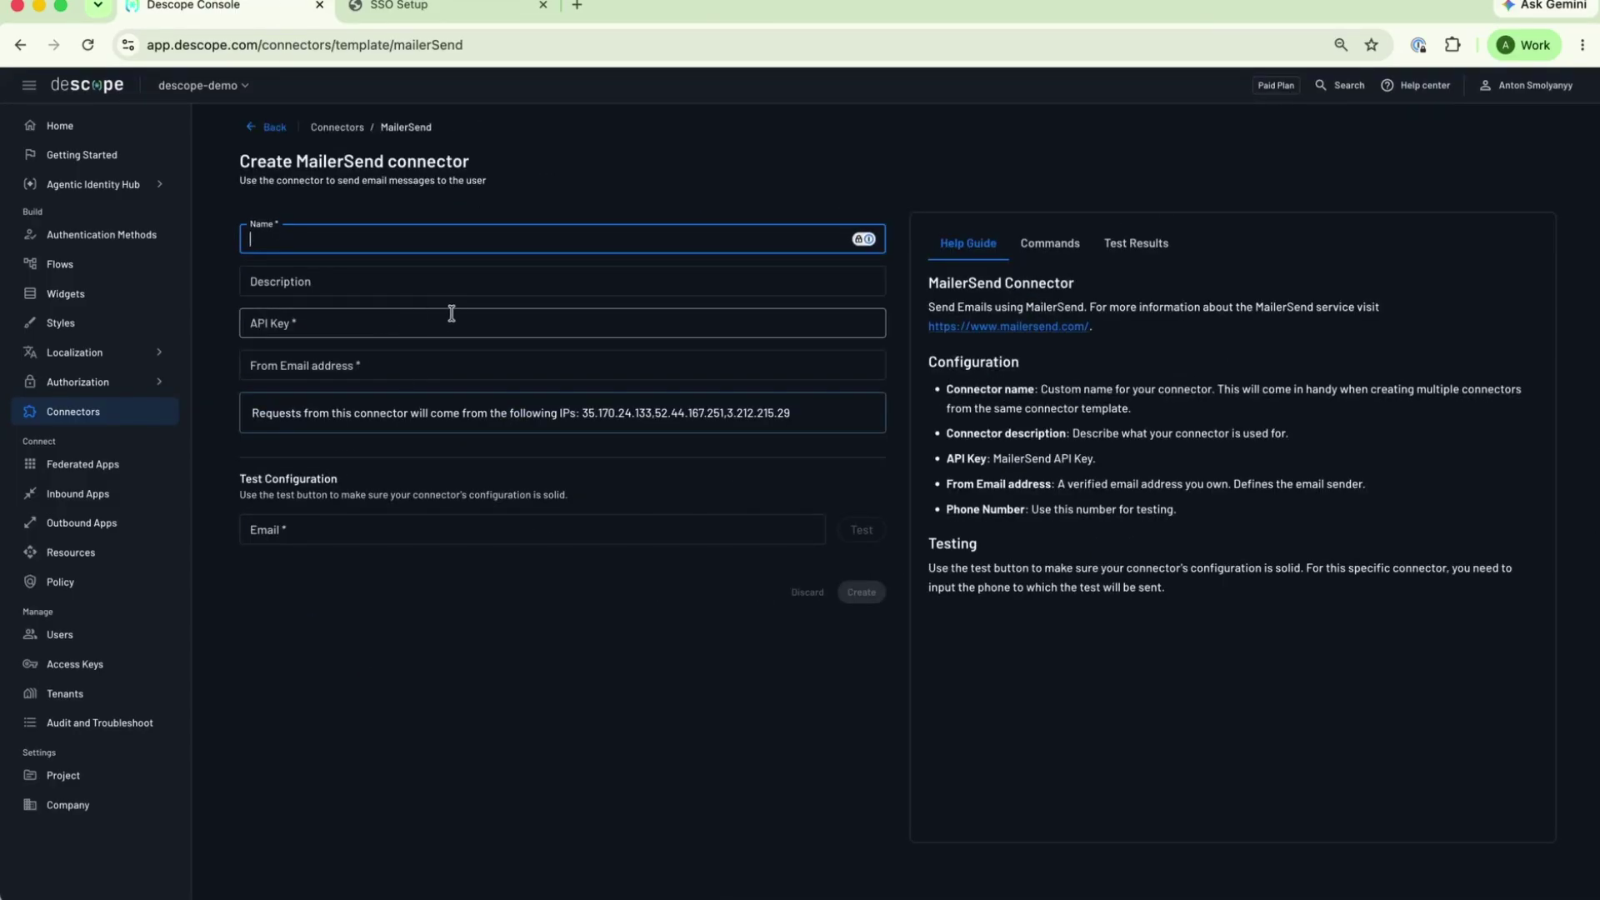
{"action": "left_click", "coordinate": [260, 129]}
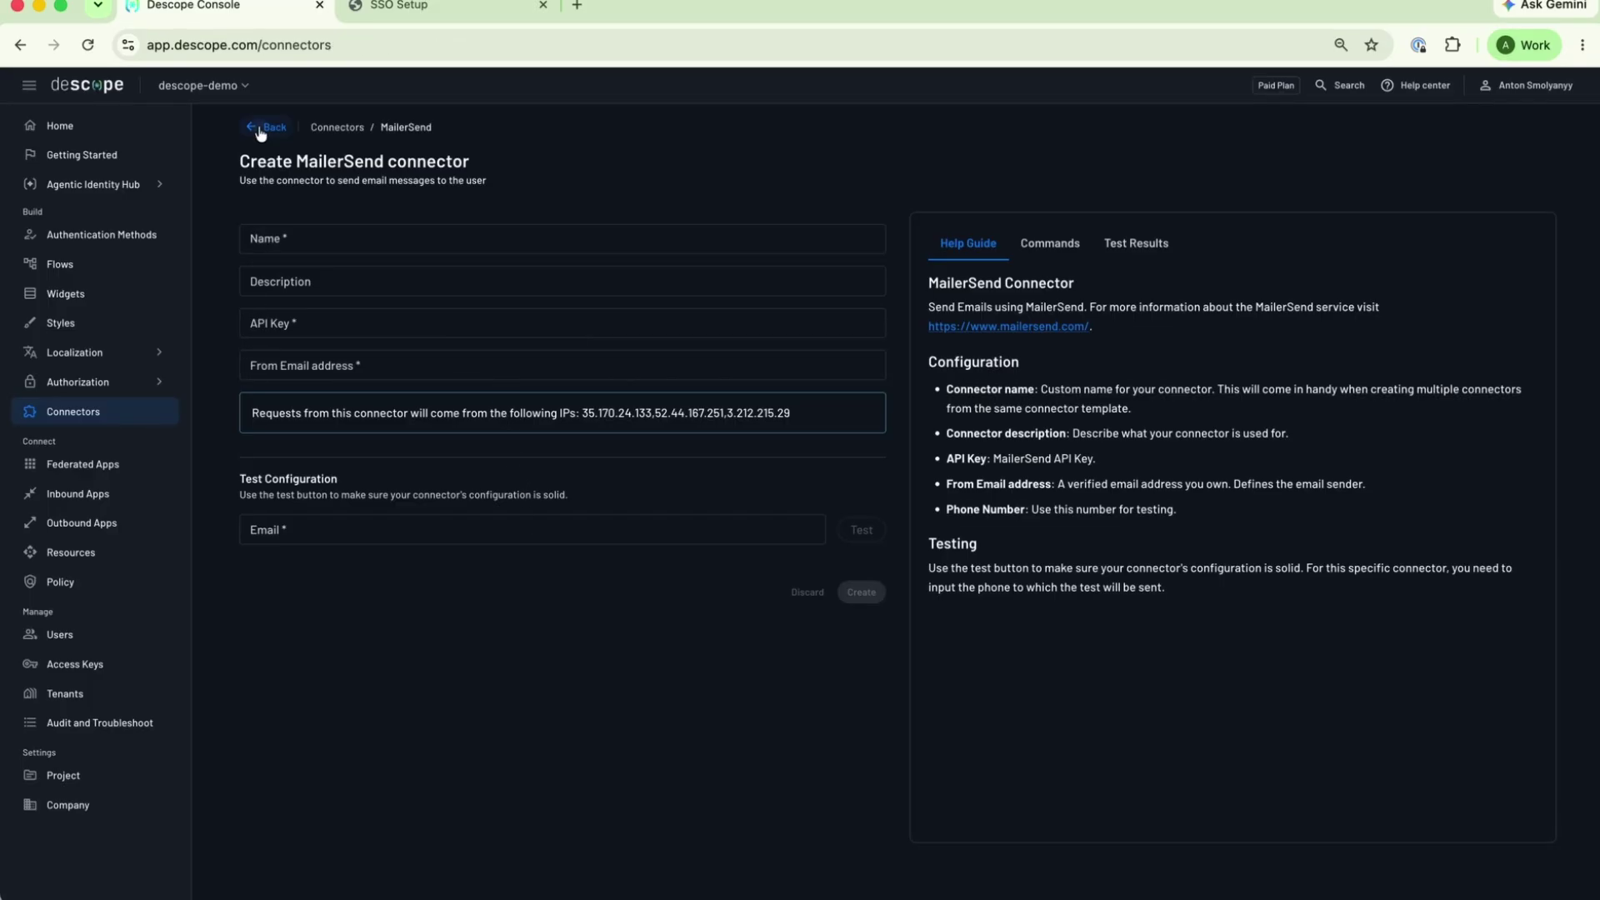
Step: Add a Generic HTTP / GET connector step to the Sign Up or In flow
{"action": "left_click", "coordinate": [400, 471]}
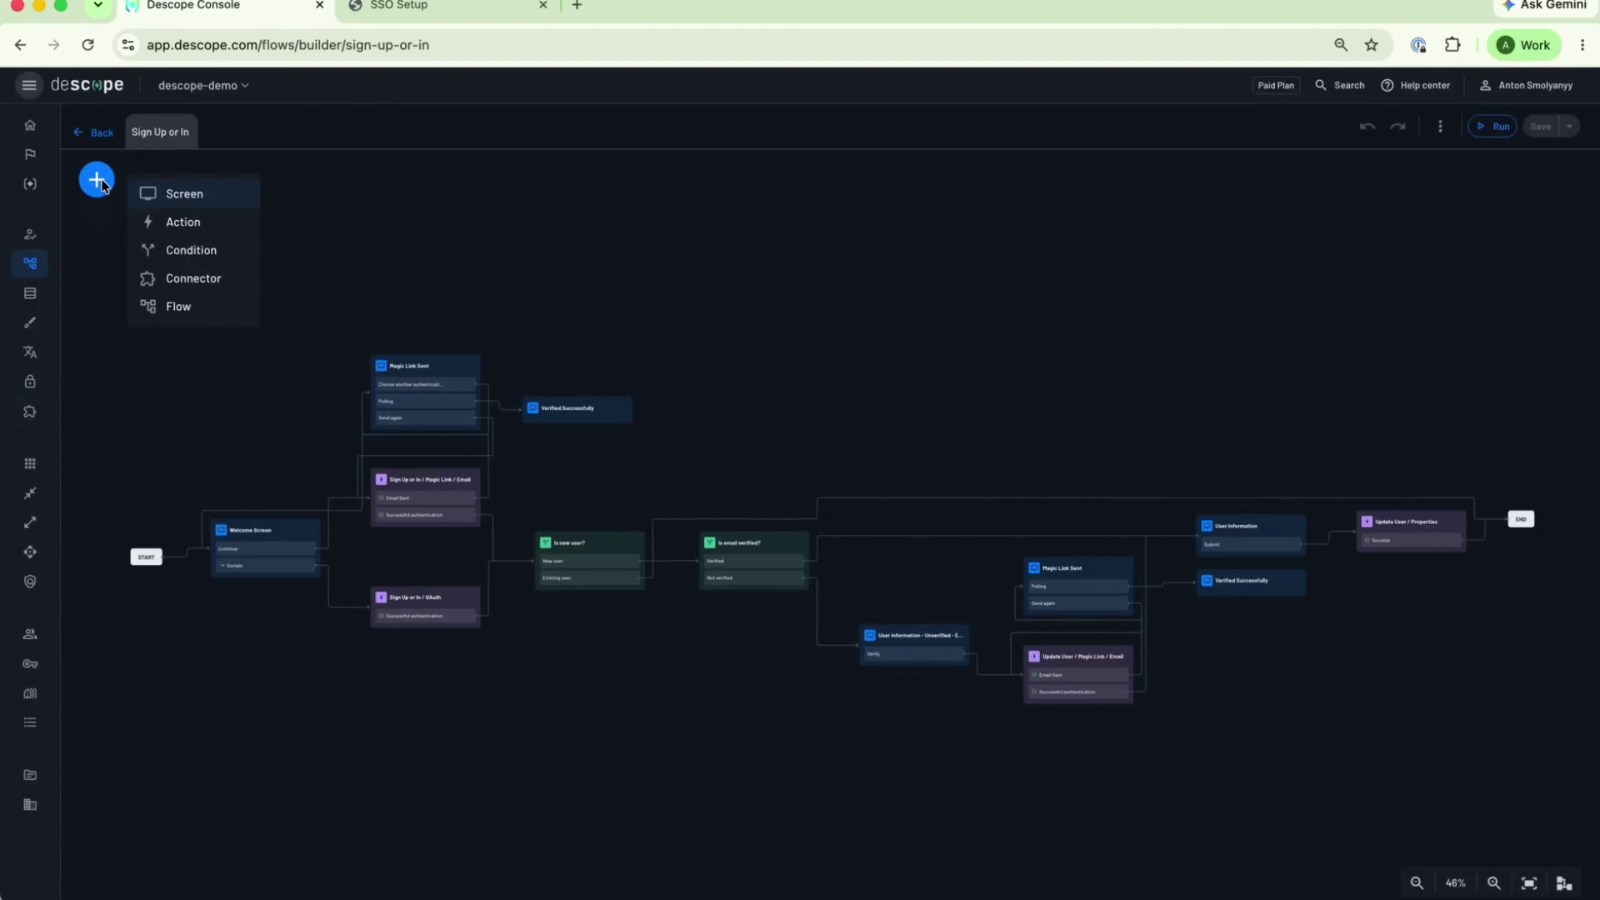
{"action": "left_click", "coordinate": [220, 279]}
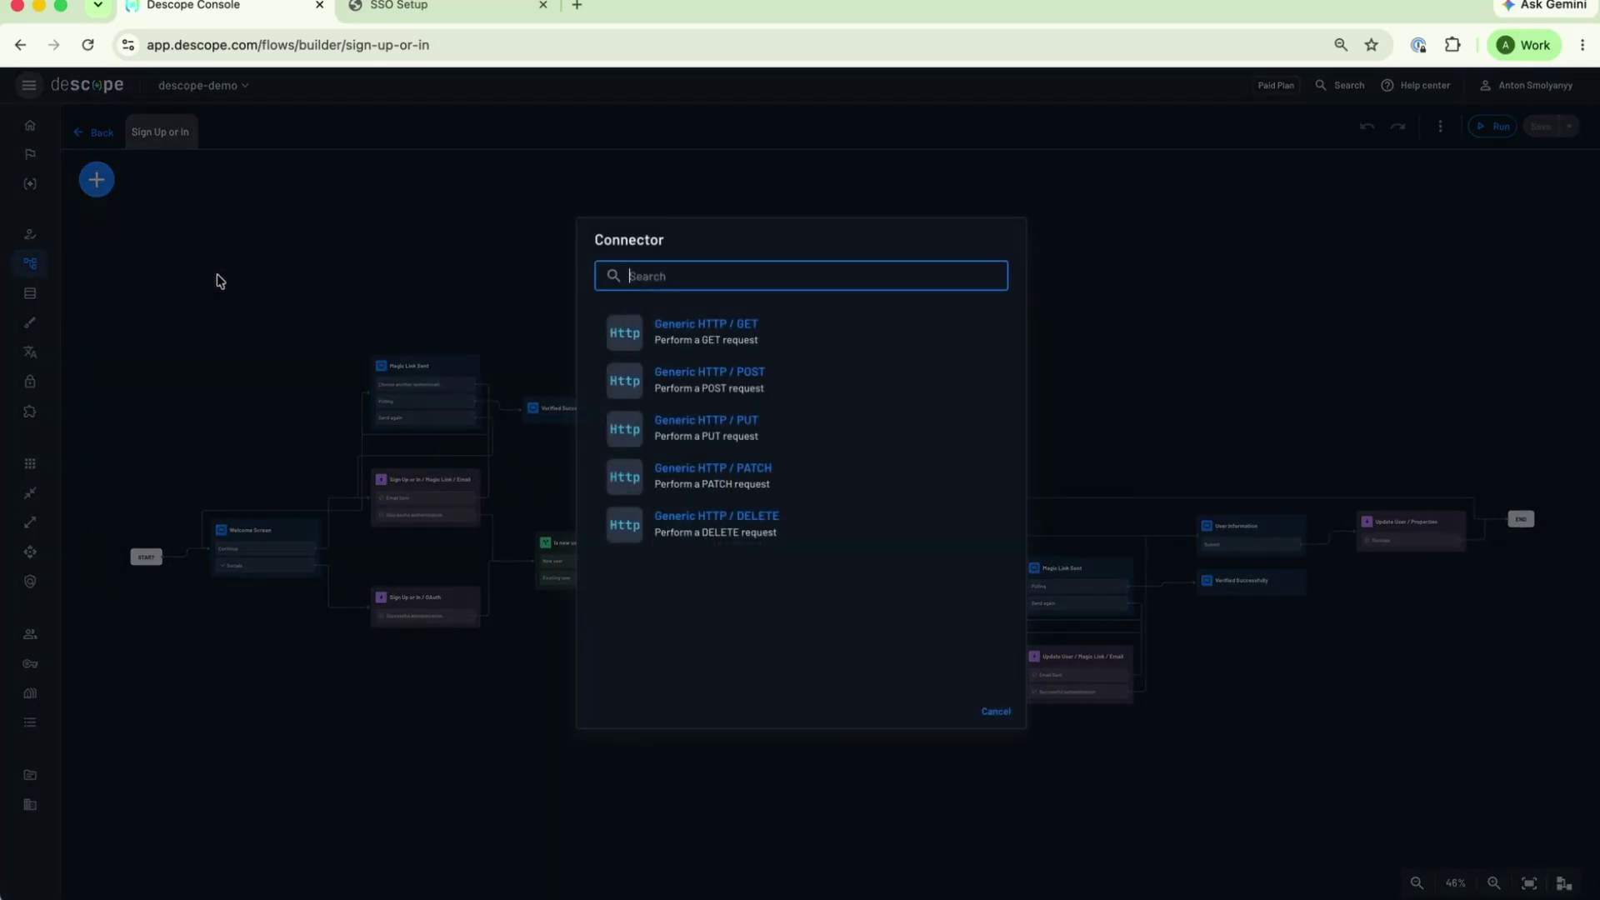
{"action": "left_click", "coordinate": [698, 333]}
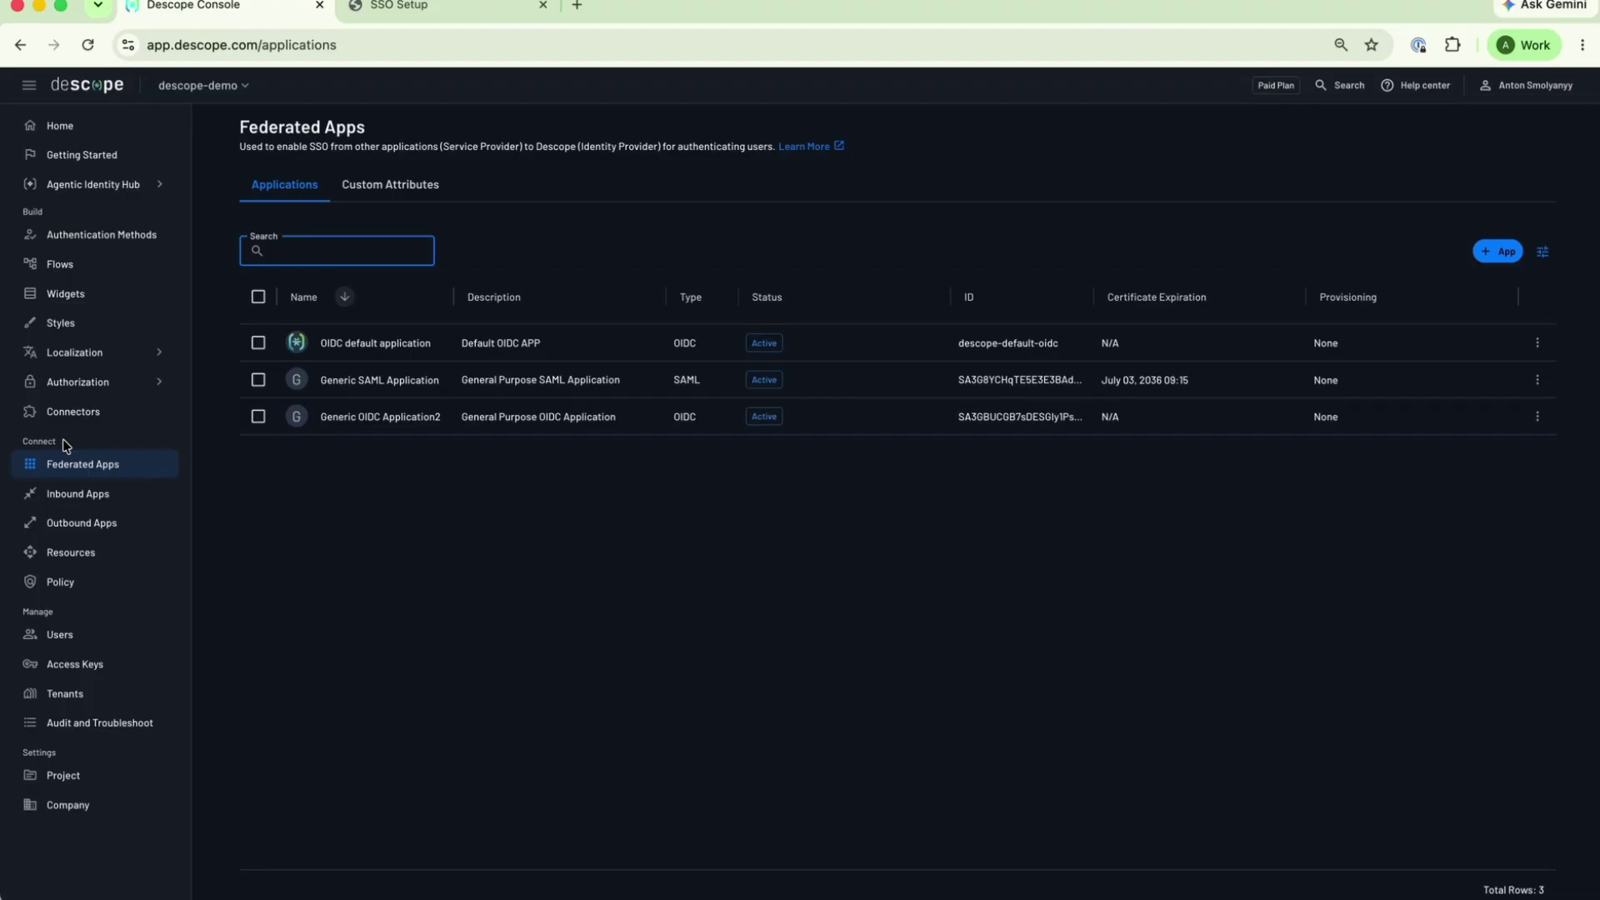
Step: Open the OIDC default application in Federated Apps and review its IdP flow options, choosing Sign Up or In
{"action": "left_click", "coordinate": [68, 466]}
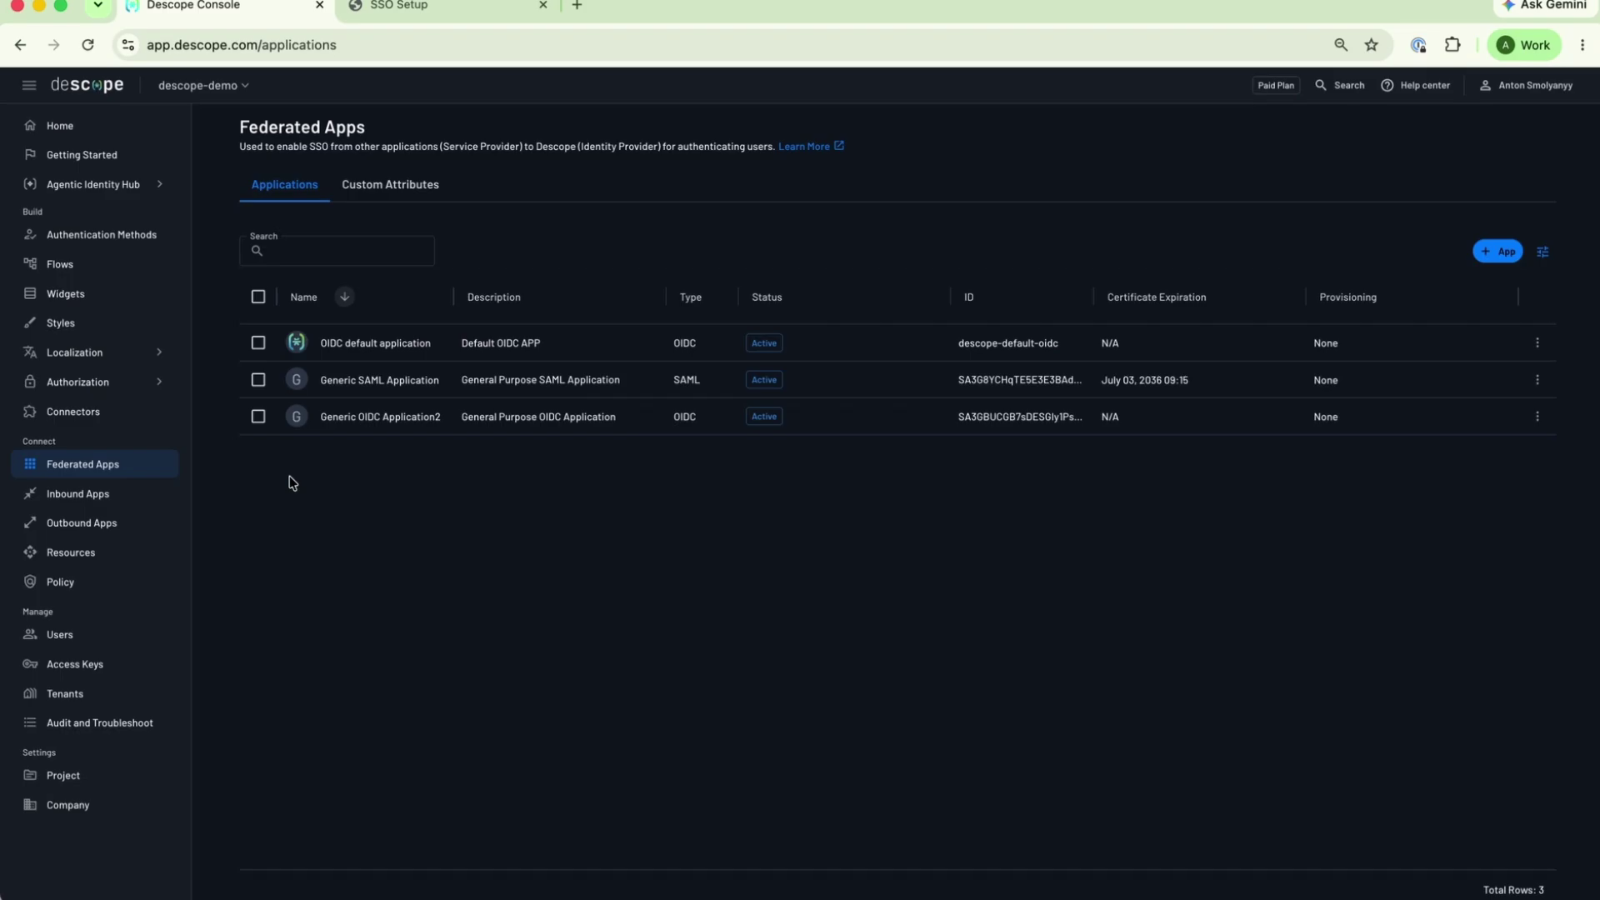
{"action": "left_click", "coordinate": [444, 354]}
{"action": "scroll", "coordinate": [456, 393], "scroll_direction": "down", "scroll_amount": 1}
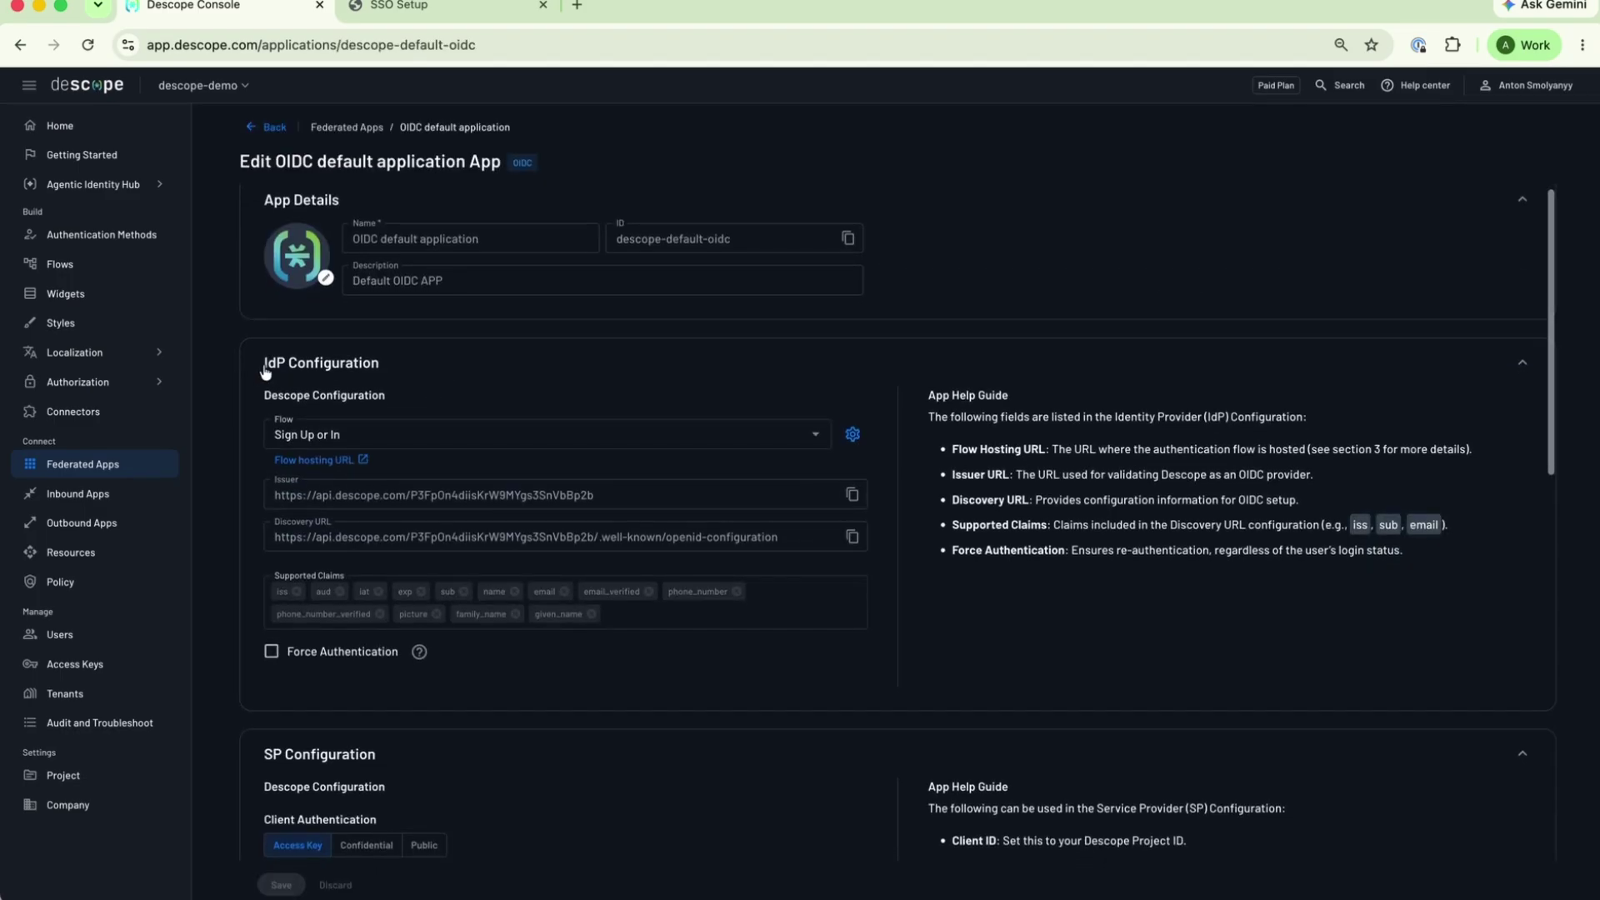
{"action": "left_click", "coordinate": [485, 435]}
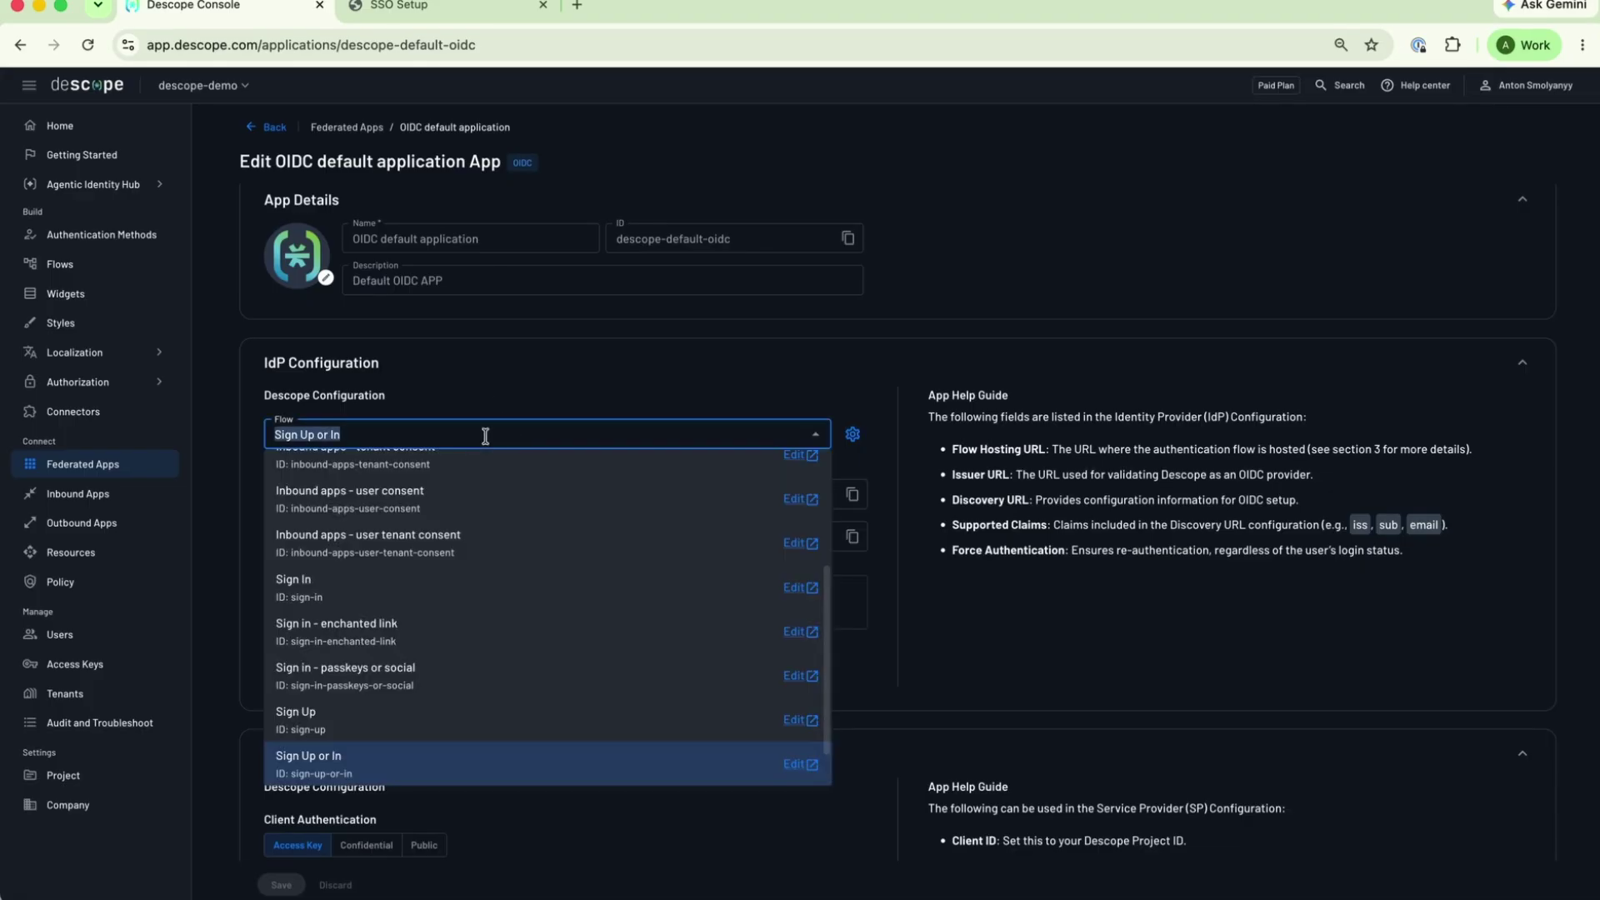
{"action": "left_click", "coordinate": [443, 750]}
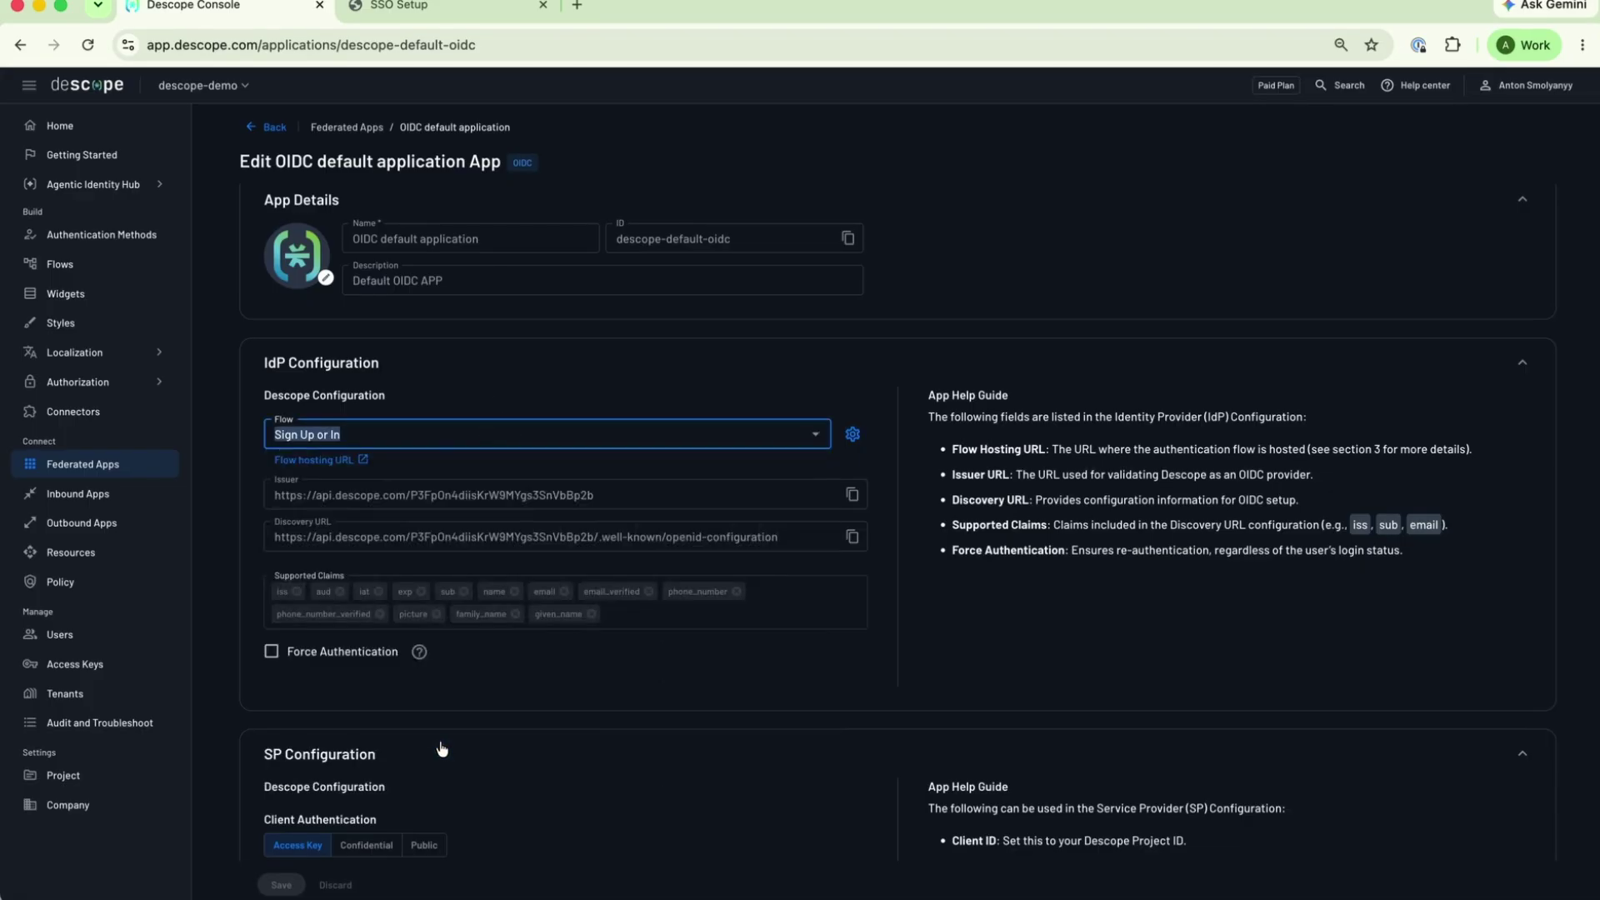
Step: Examine the OIDC default application's issuer and discovery URLs, SP configuration, OIDC endpoints and grant types
{"action": "scroll", "coordinate": [558, 510], "scroll_direction": "down", "scroll_amount": 1}
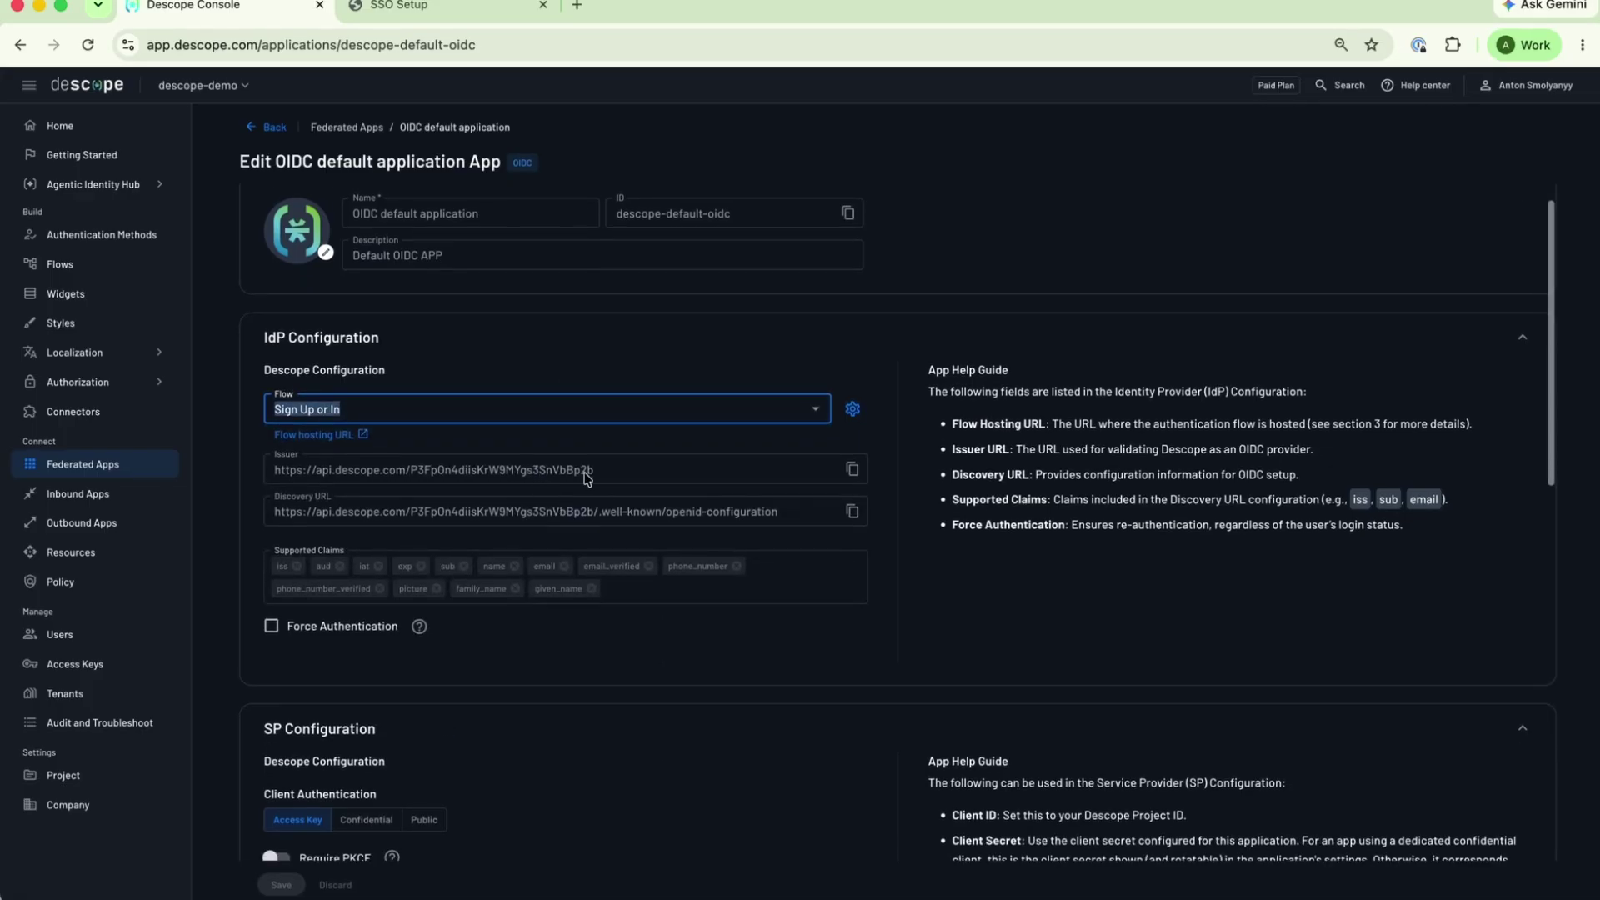
{"action": "scroll", "coordinate": [650, 515], "scroll_direction": "down", "scroll_amount": 4}
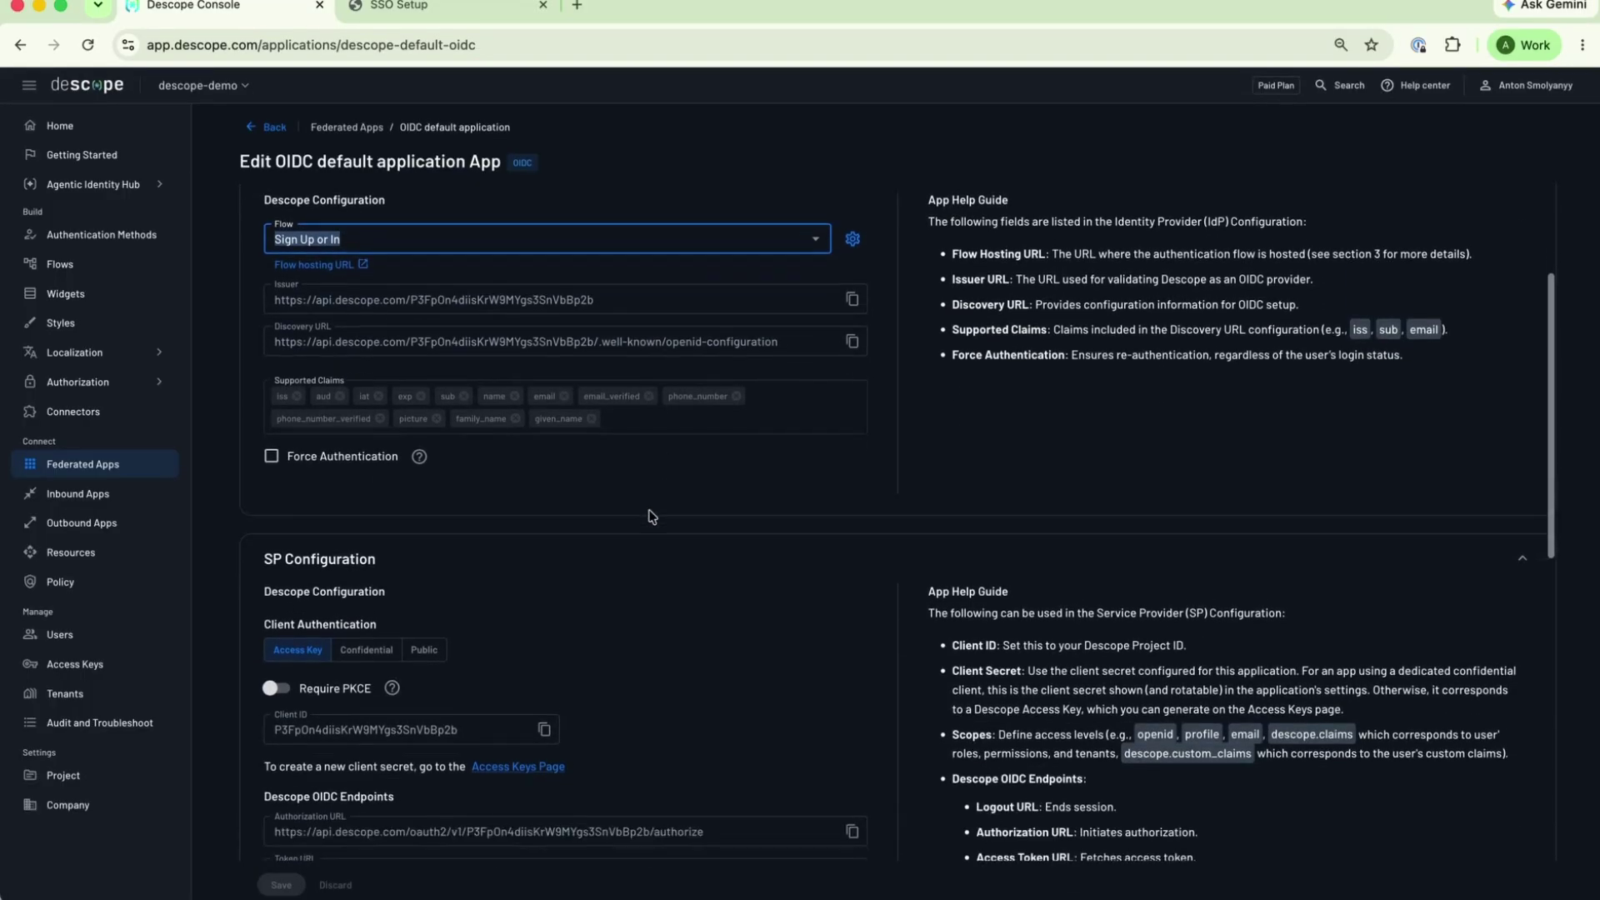
{"action": "scroll", "coordinate": [650, 515], "scroll_direction": "down", "scroll_amount": 4}
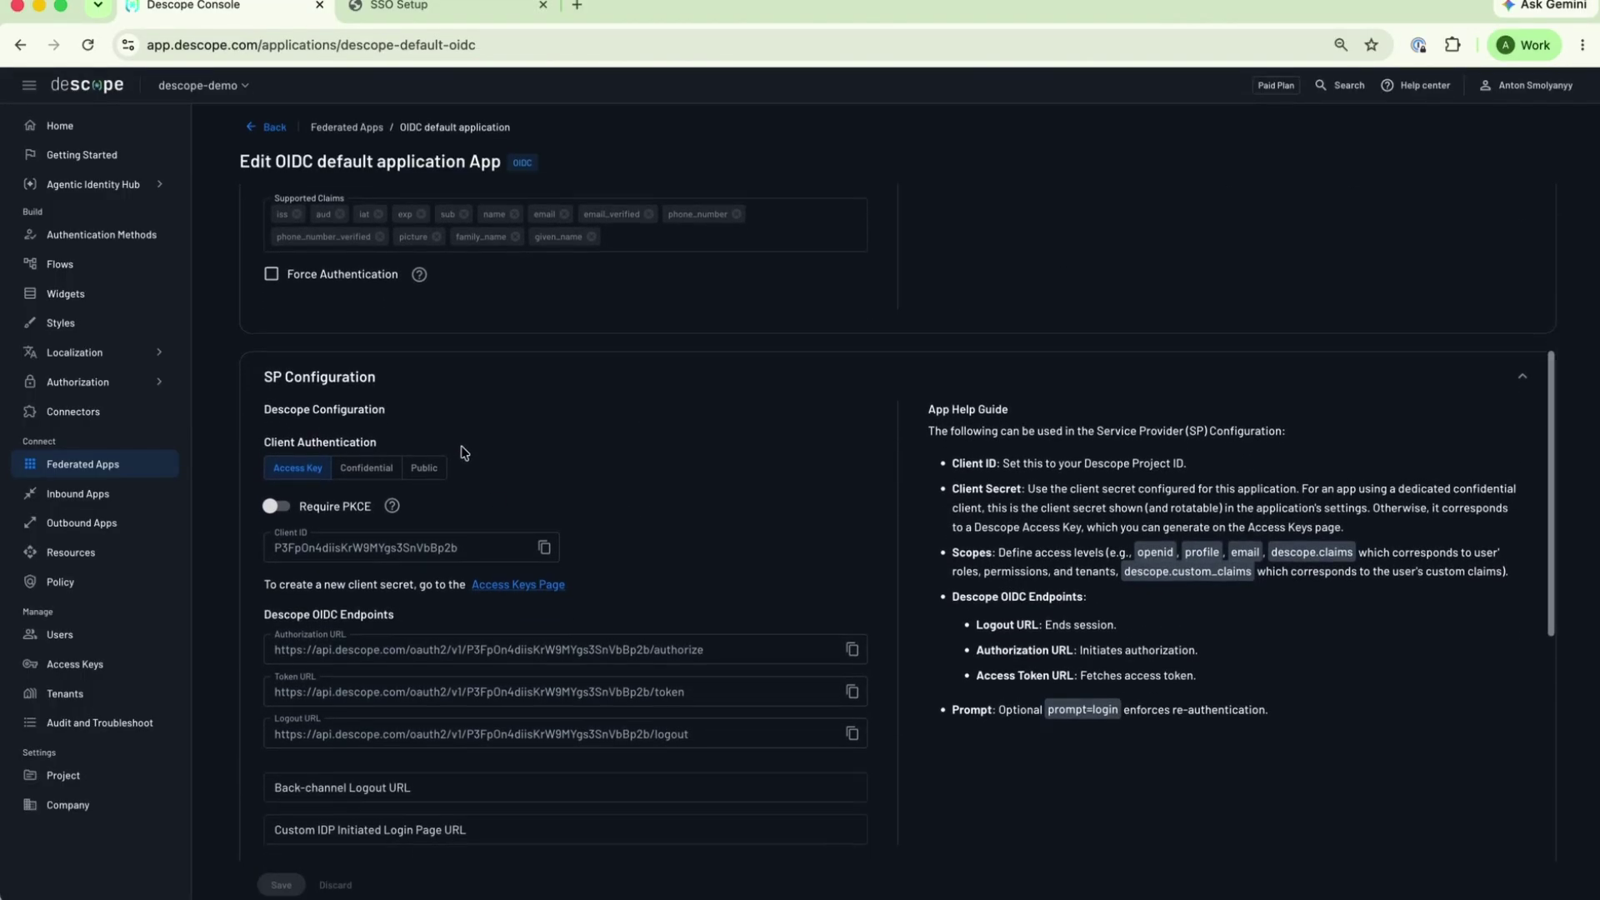
{"action": "scroll", "coordinate": [464, 453], "scroll_direction": "down", "scroll_amount": 2}
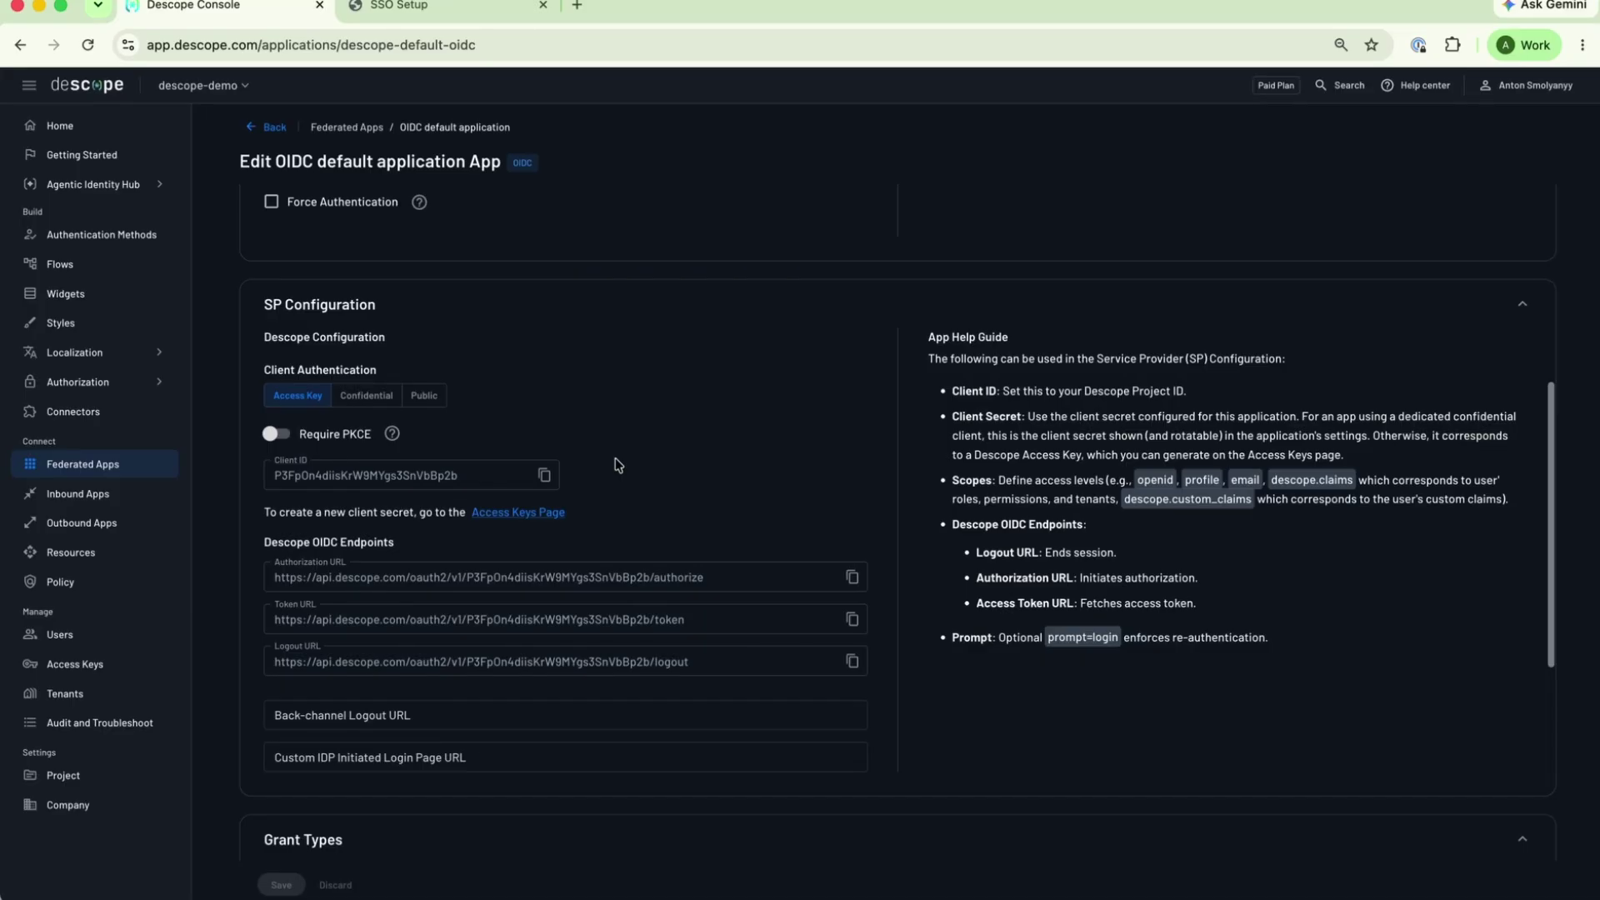
{"action": "scroll", "coordinate": [617, 464], "scroll_direction": "down", "scroll_amount": 1}
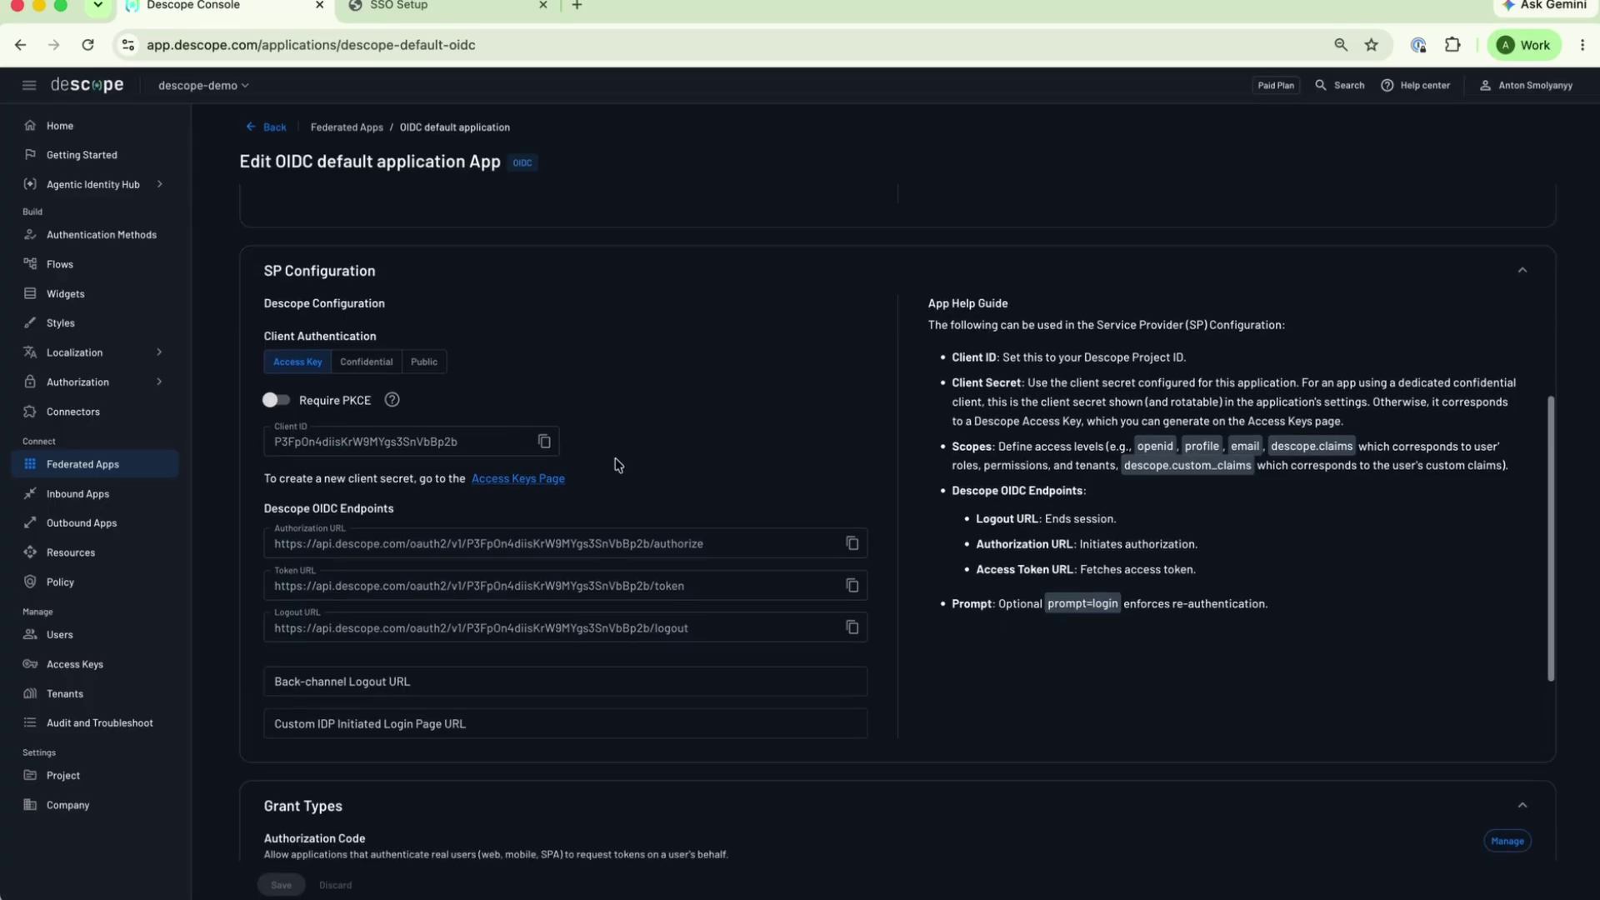
{"action": "scroll", "coordinate": [617, 464], "scroll_direction": "down", "scroll_amount": 7}
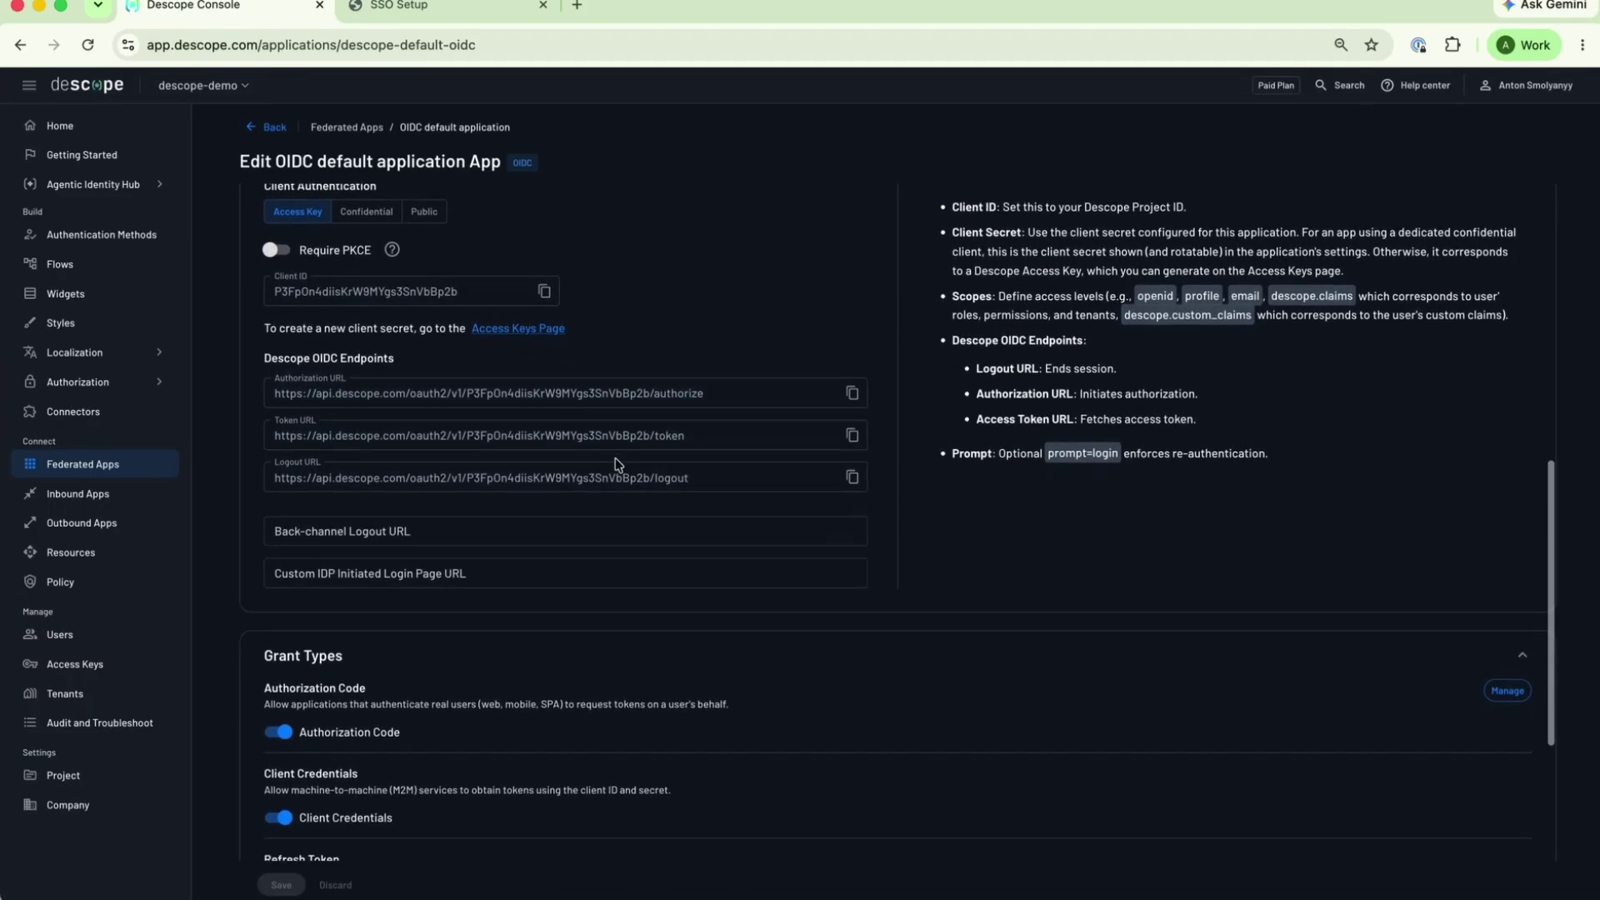
{"action": "scroll", "coordinate": [618, 465], "scroll_direction": "down", "scroll_amount": 2}
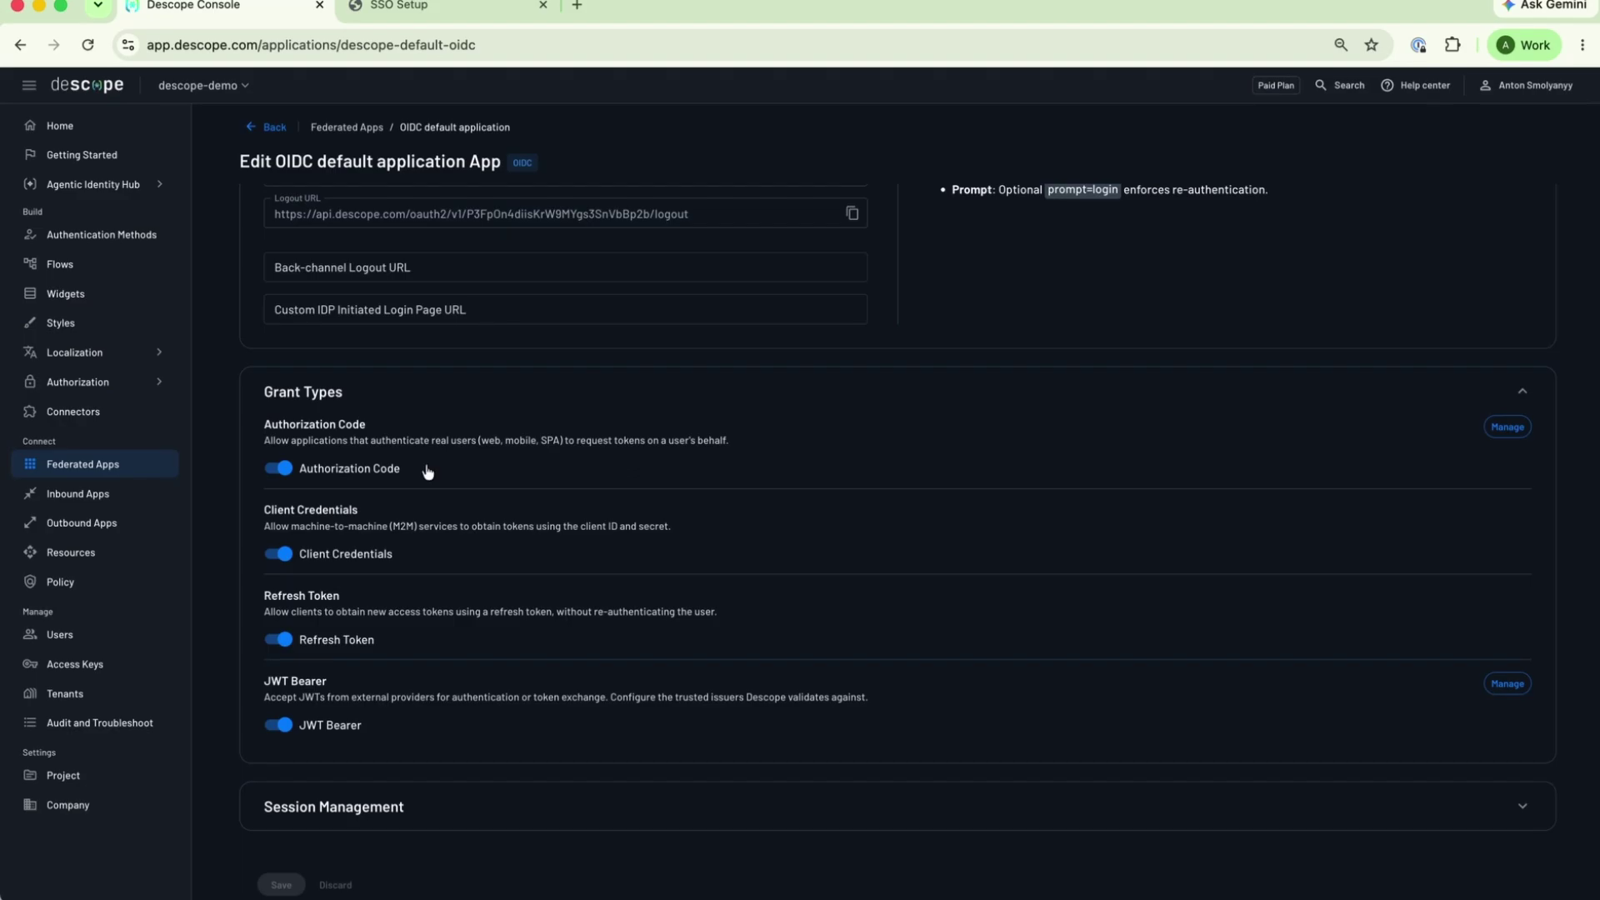
Step: Open the settings of the inbound app named test
{"action": "left_click", "coordinate": [117, 495]}
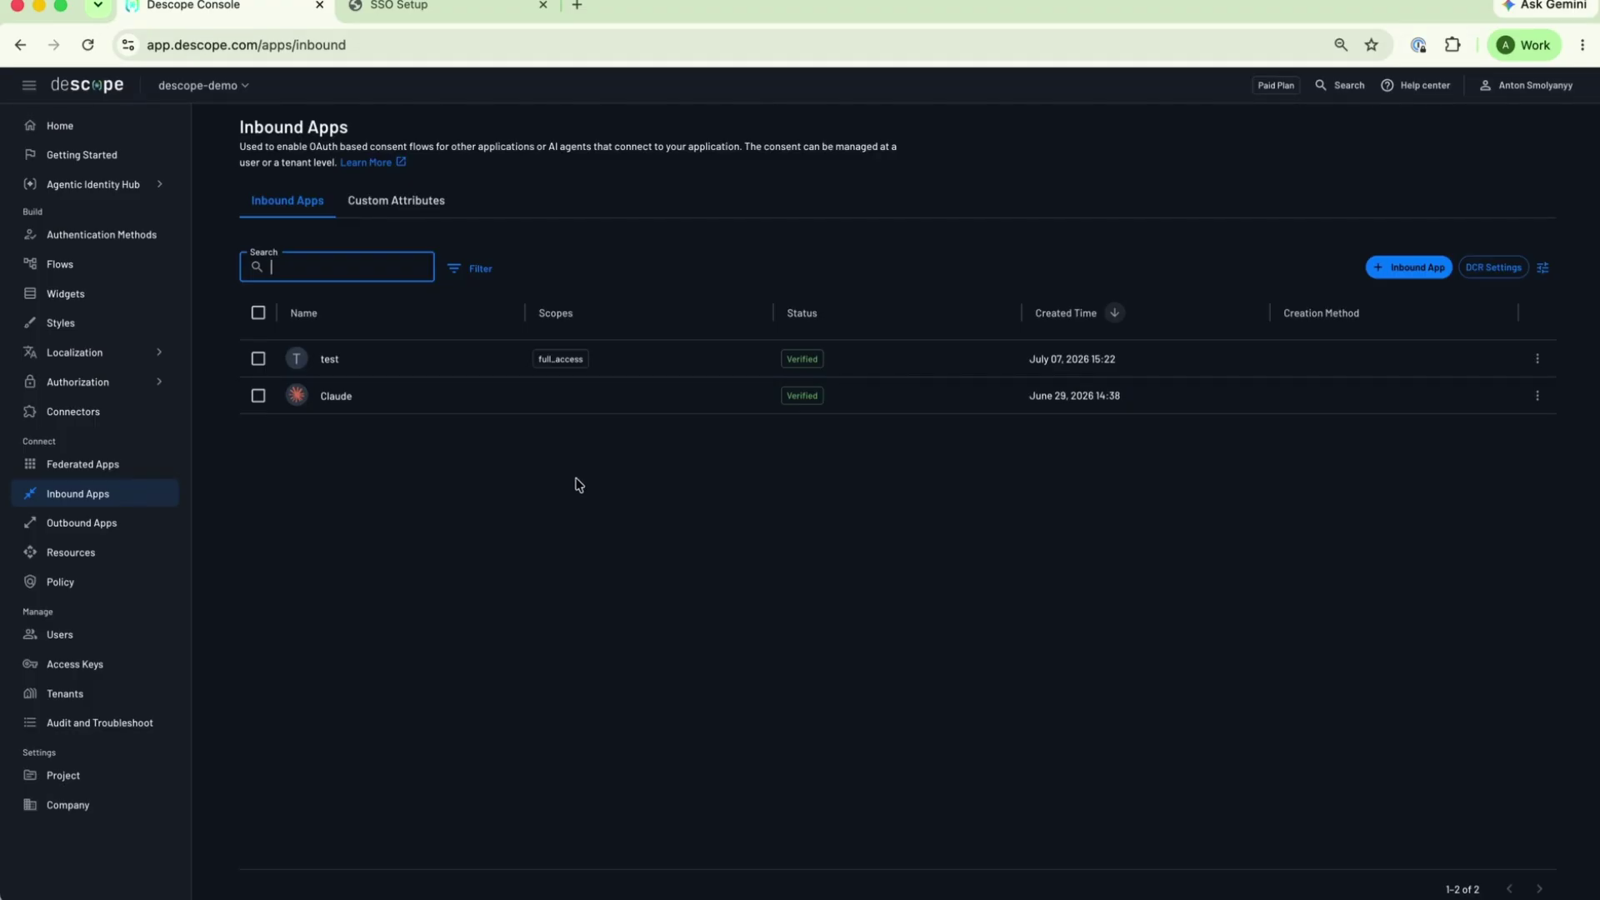
{"action": "left_click", "coordinate": [639, 365]}
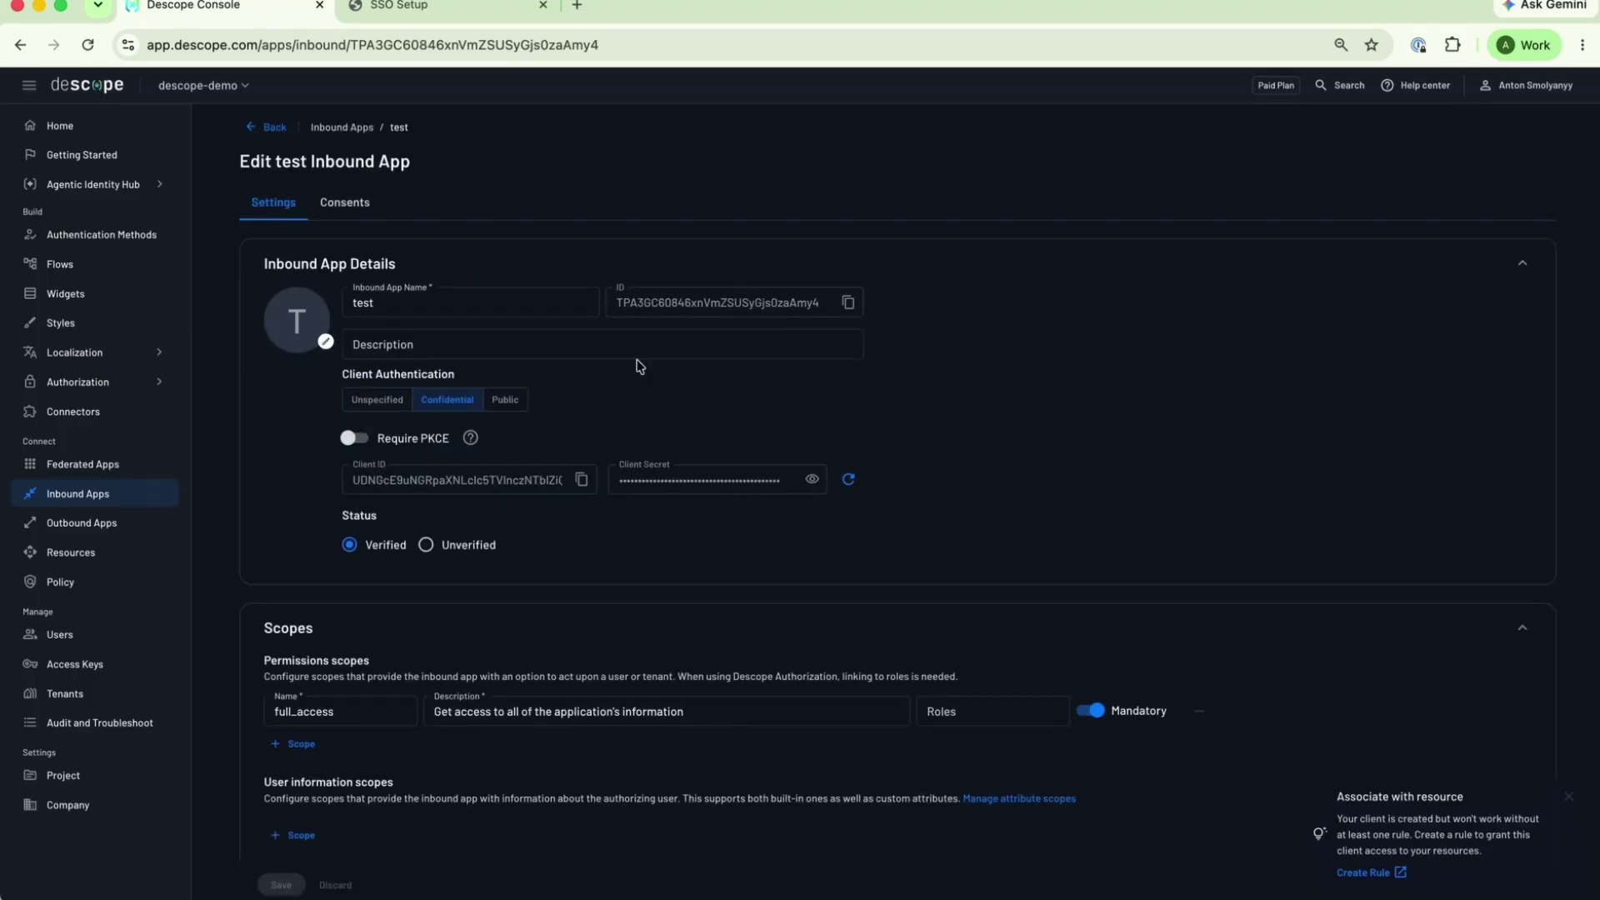
Step: Review the test inbound app's scopes and grant types, and set its user consent flow to Inbound apps - tenant consent
{"action": "scroll", "coordinate": [639, 365], "scroll_direction": "down", "scroll_amount": 5}
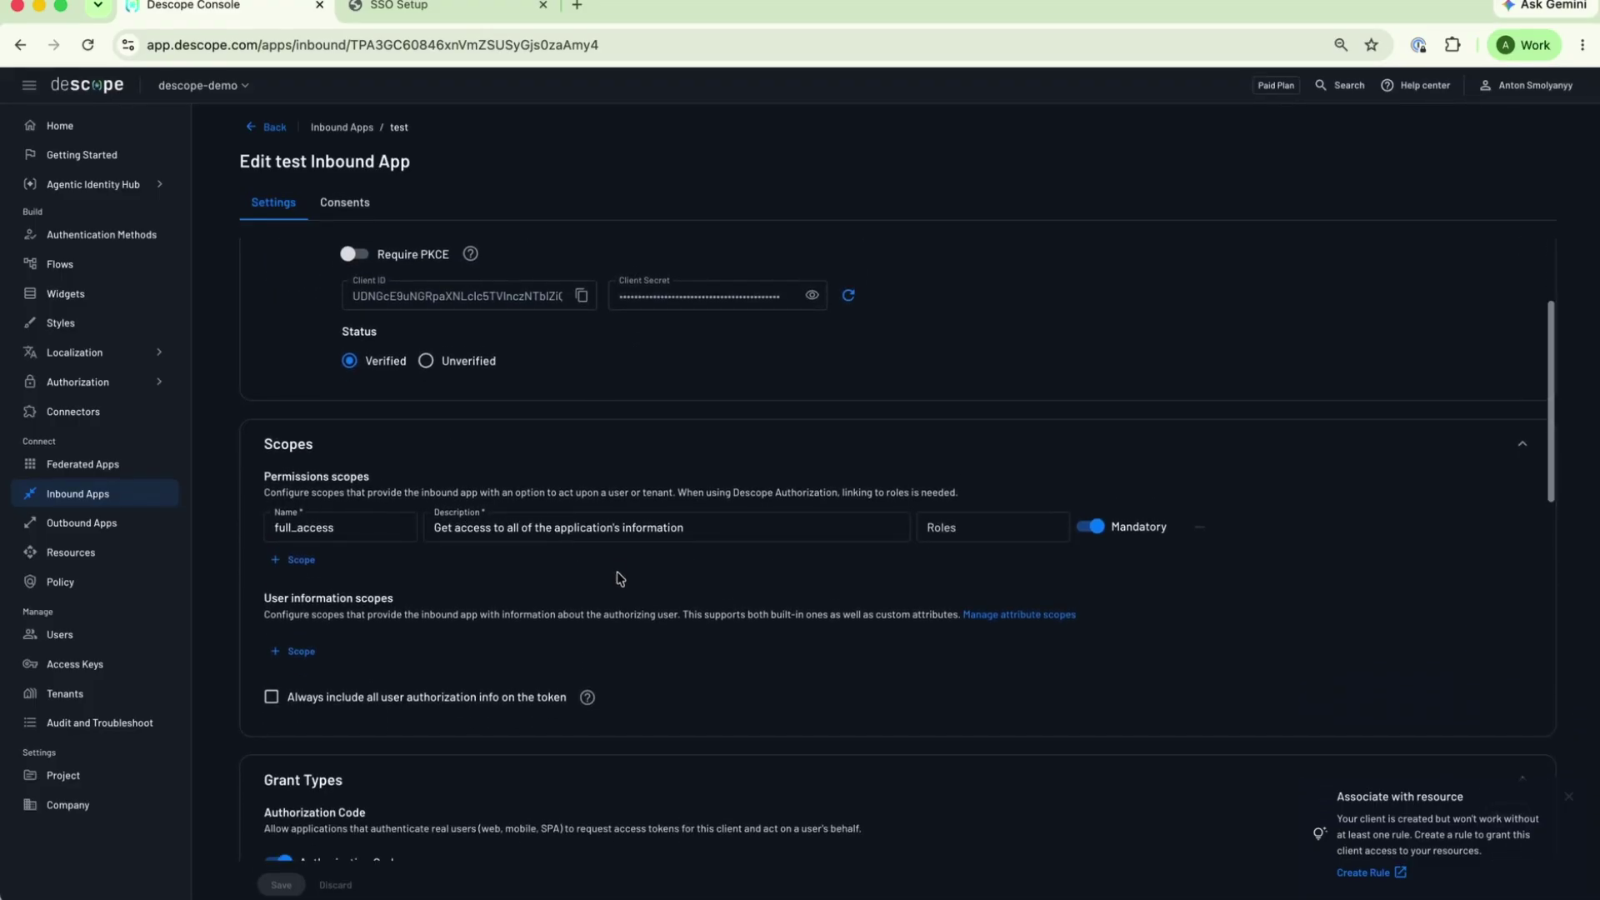
{"action": "scroll", "coordinate": [616, 575], "scroll_direction": "down", "scroll_amount": 4}
{"action": "scroll", "coordinate": [554, 658], "scroll_direction": "down", "scroll_amount": 3}
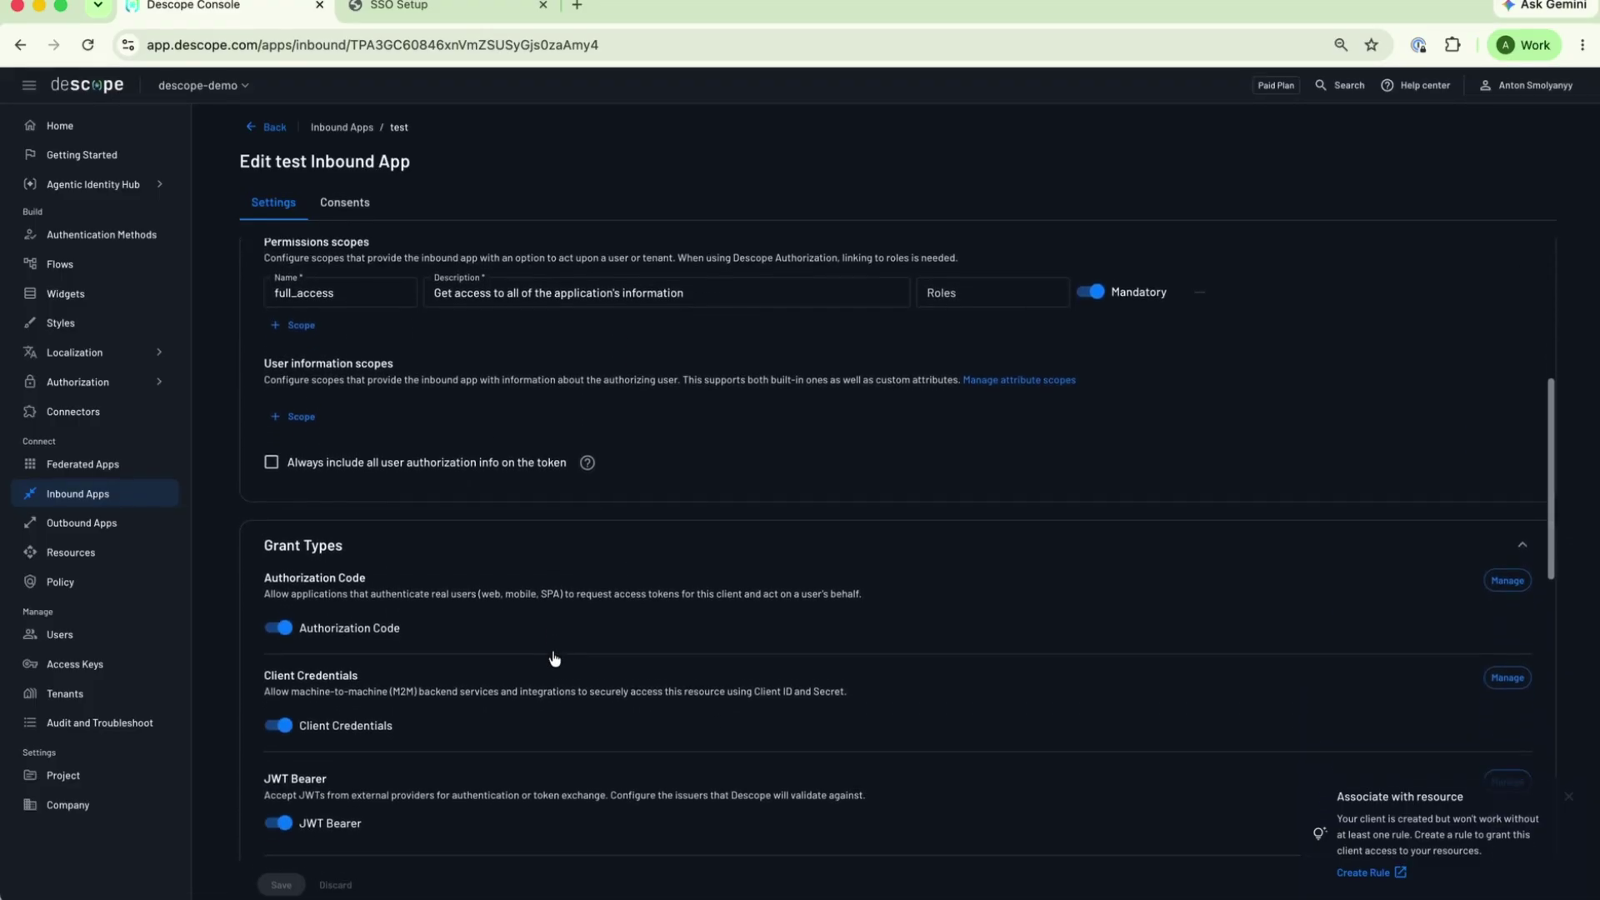
{"action": "scroll", "coordinate": [554, 657], "scroll_direction": "down", "scroll_amount": 6}
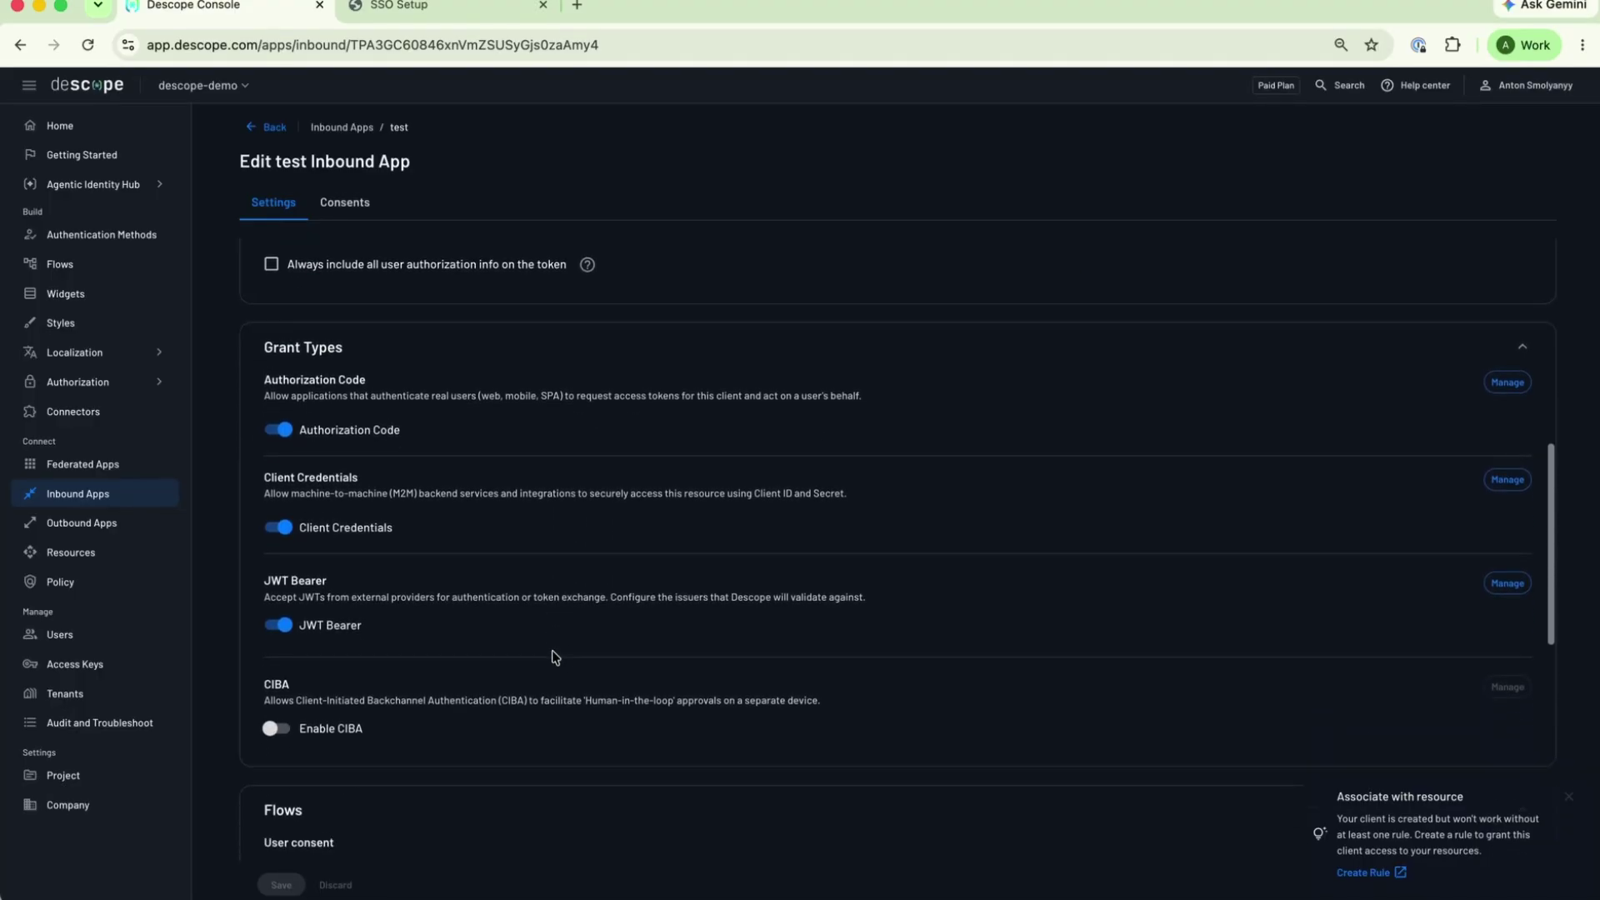
{"action": "left_click", "coordinate": [507, 661]}
{"action": "left_click", "coordinate": [487, 612]}
Step: Review the test inbound app's consent flow, connection URLs and audience settings, and save the app
{"action": "scroll", "coordinate": [473, 703], "scroll_direction": "down", "scroll_amount": 2}
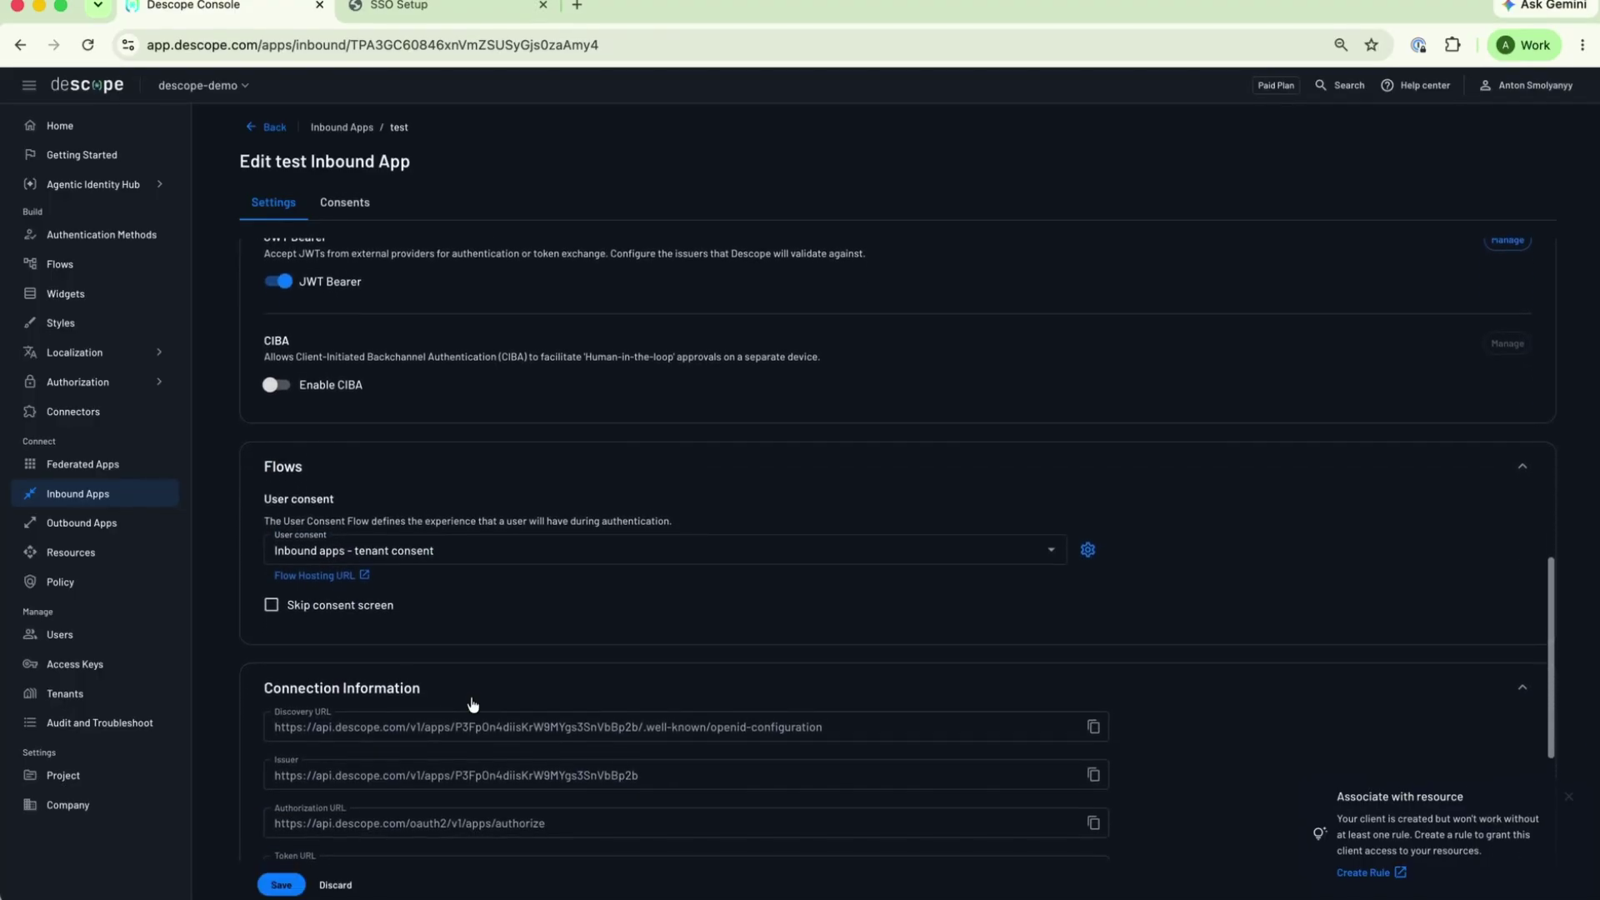
{"action": "scroll", "coordinate": [473, 704], "scroll_direction": "down", "scroll_amount": 2}
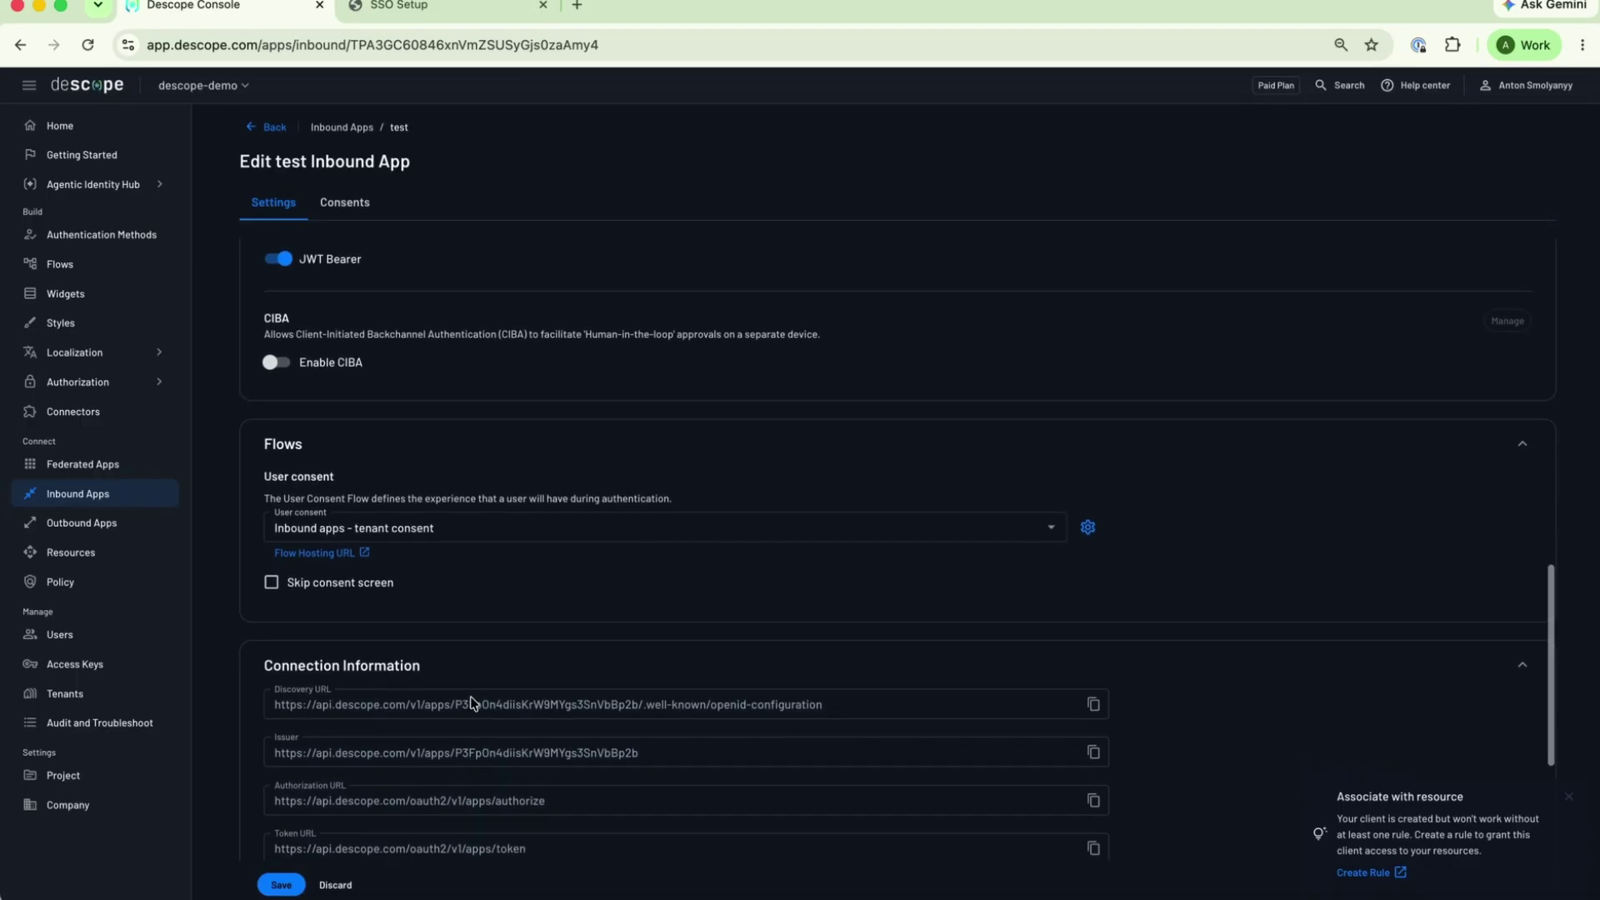
{"action": "scroll", "coordinate": [321, 686], "scroll_direction": "down", "scroll_amount": 1}
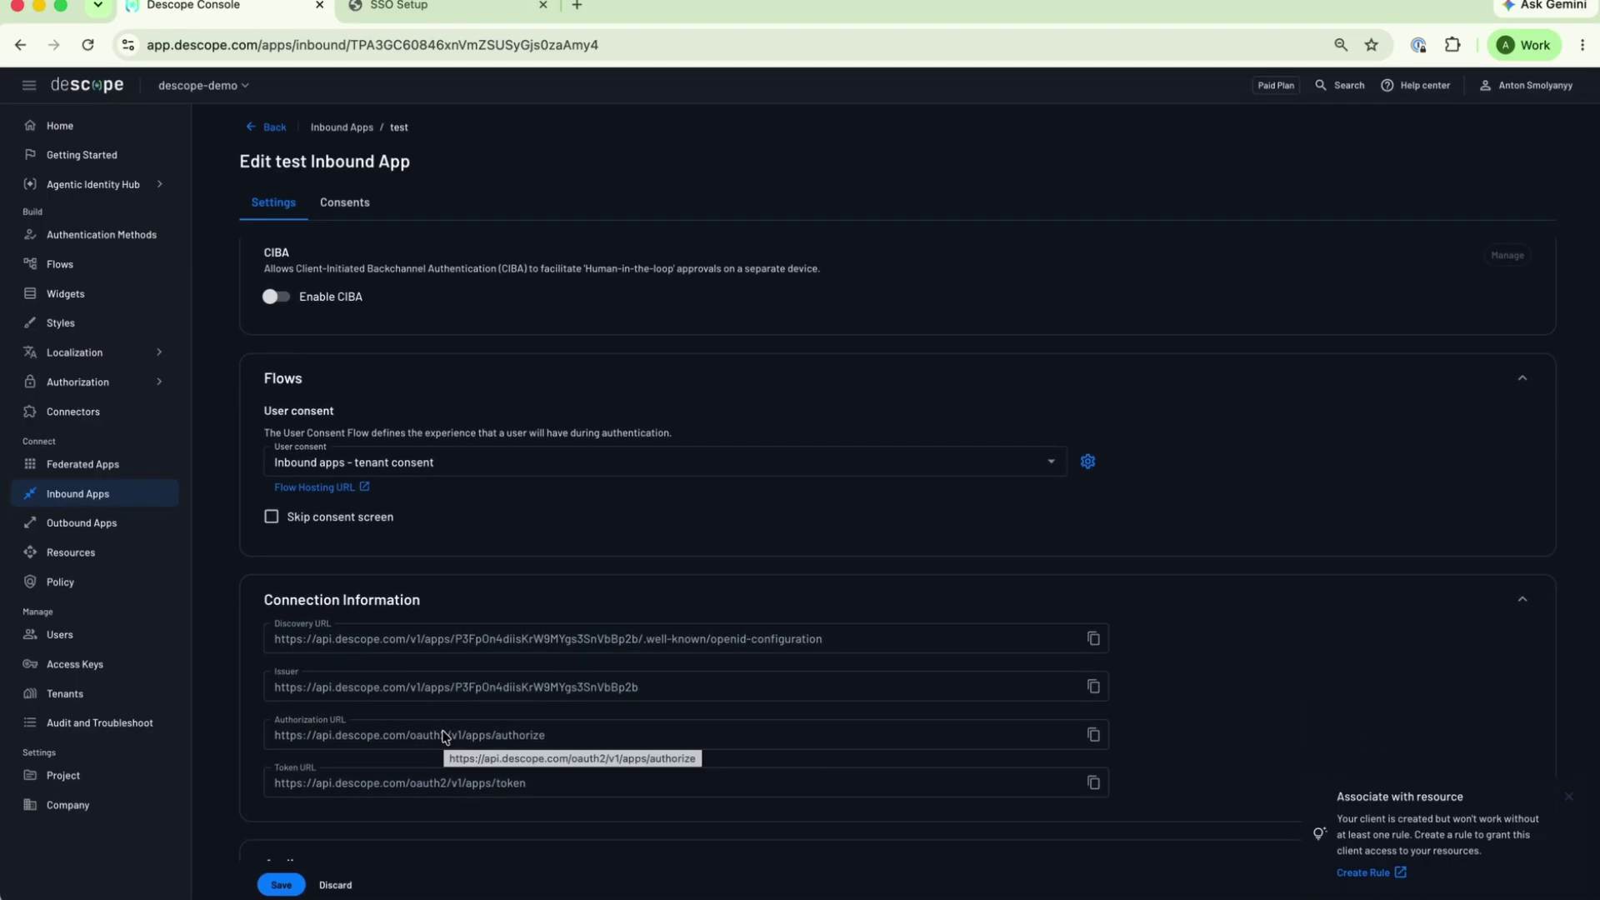
{"action": "scroll", "coordinate": [444, 737], "scroll_direction": "down", "scroll_amount": 4}
{"action": "scroll", "coordinate": [441, 737], "scroll_direction": "down", "scroll_amount": 1}
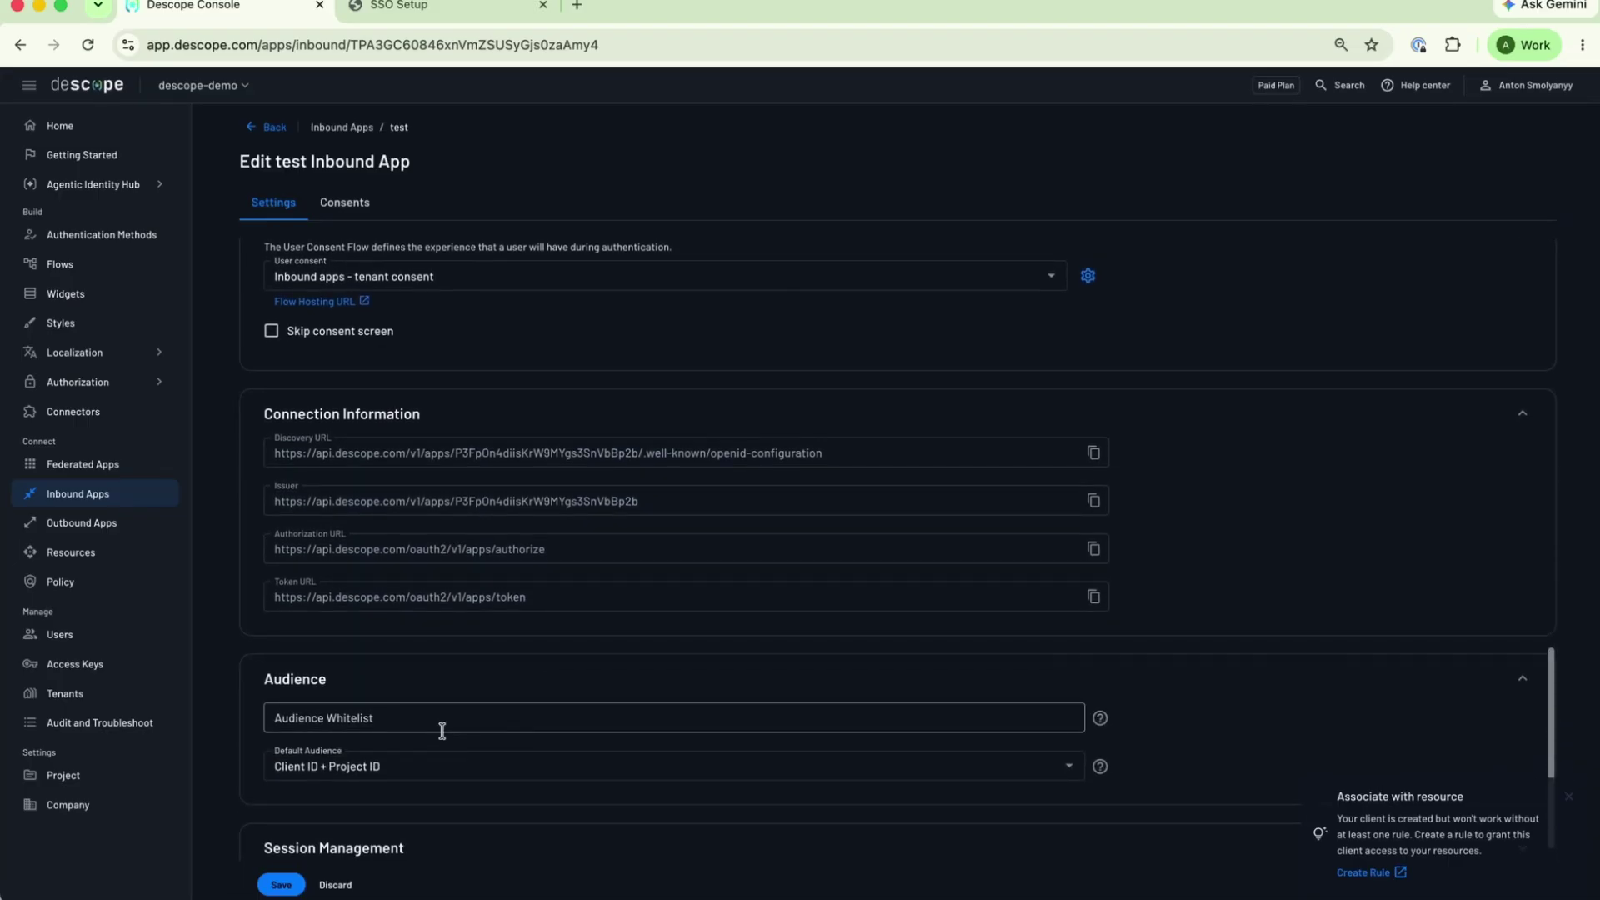
{"action": "left_click", "coordinate": [282, 885]}
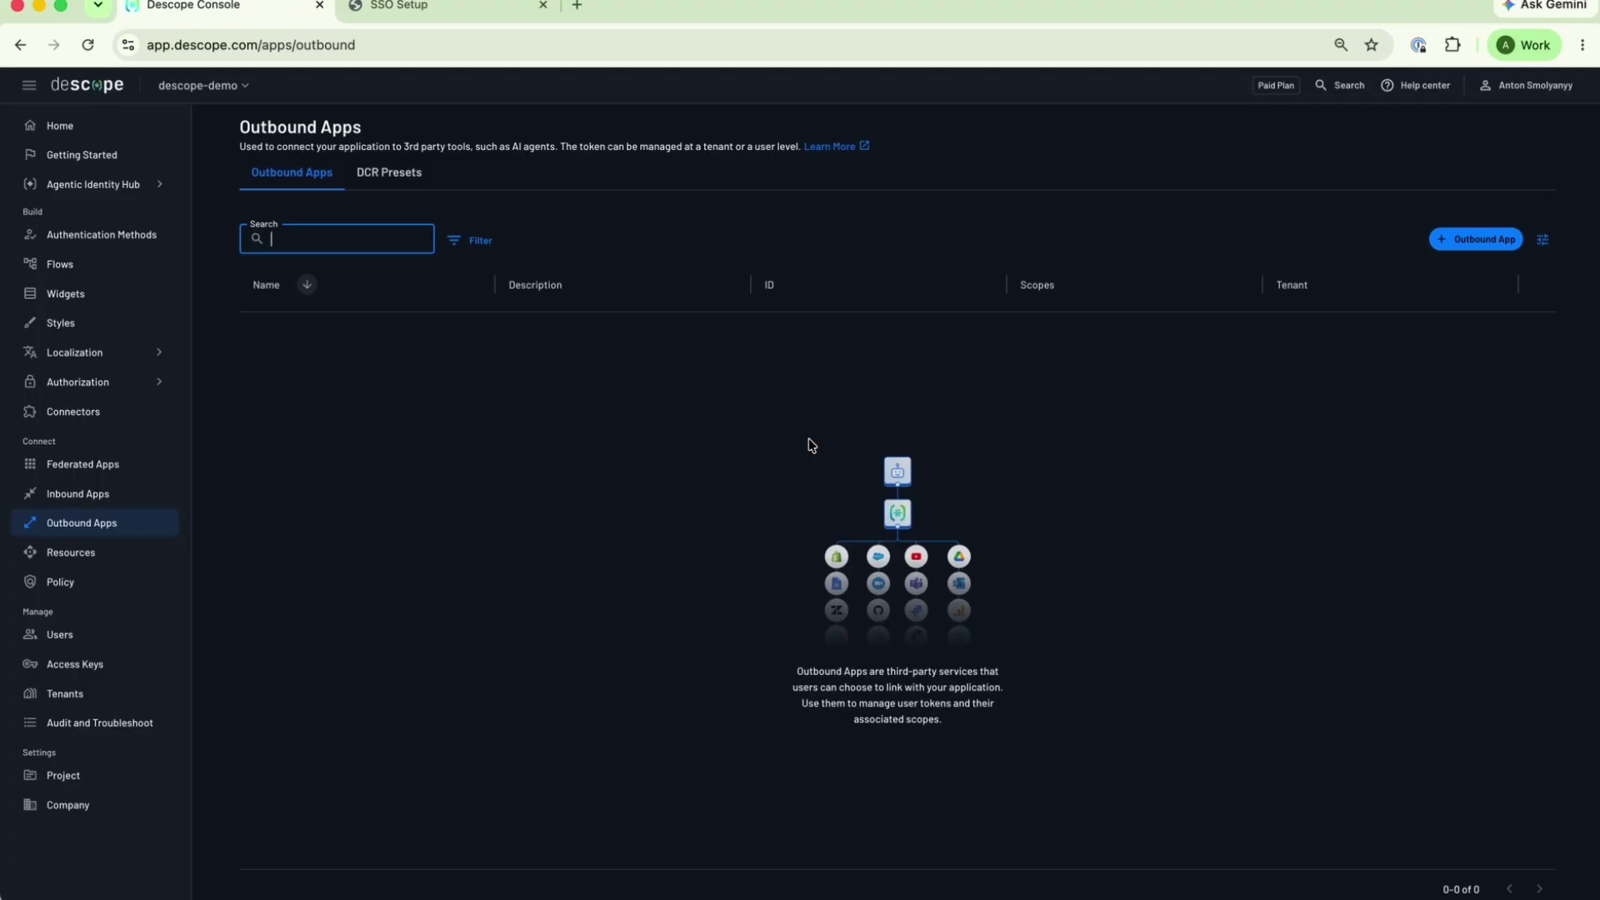
Step: Open the Gmail template from the Outbound App Library and review its account connection settings and scopes
{"action": "left_click", "coordinate": [1458, 241]}
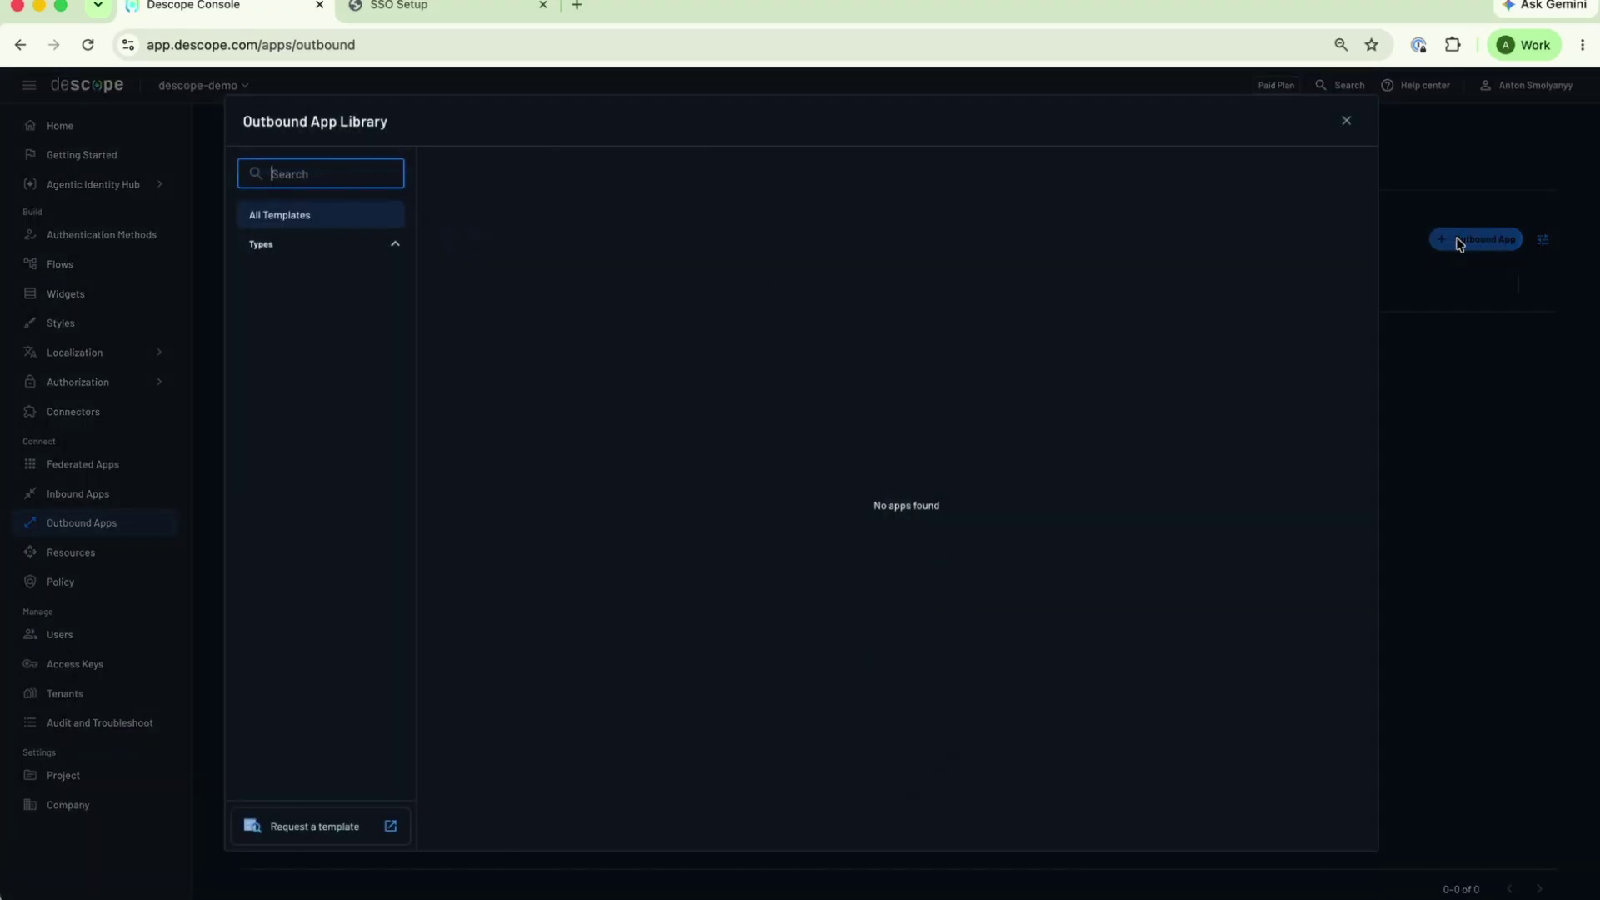
{"action": "scroll", "coordinate": [983, 431], "scroll_direction": "down", "scroll_amount": 5}
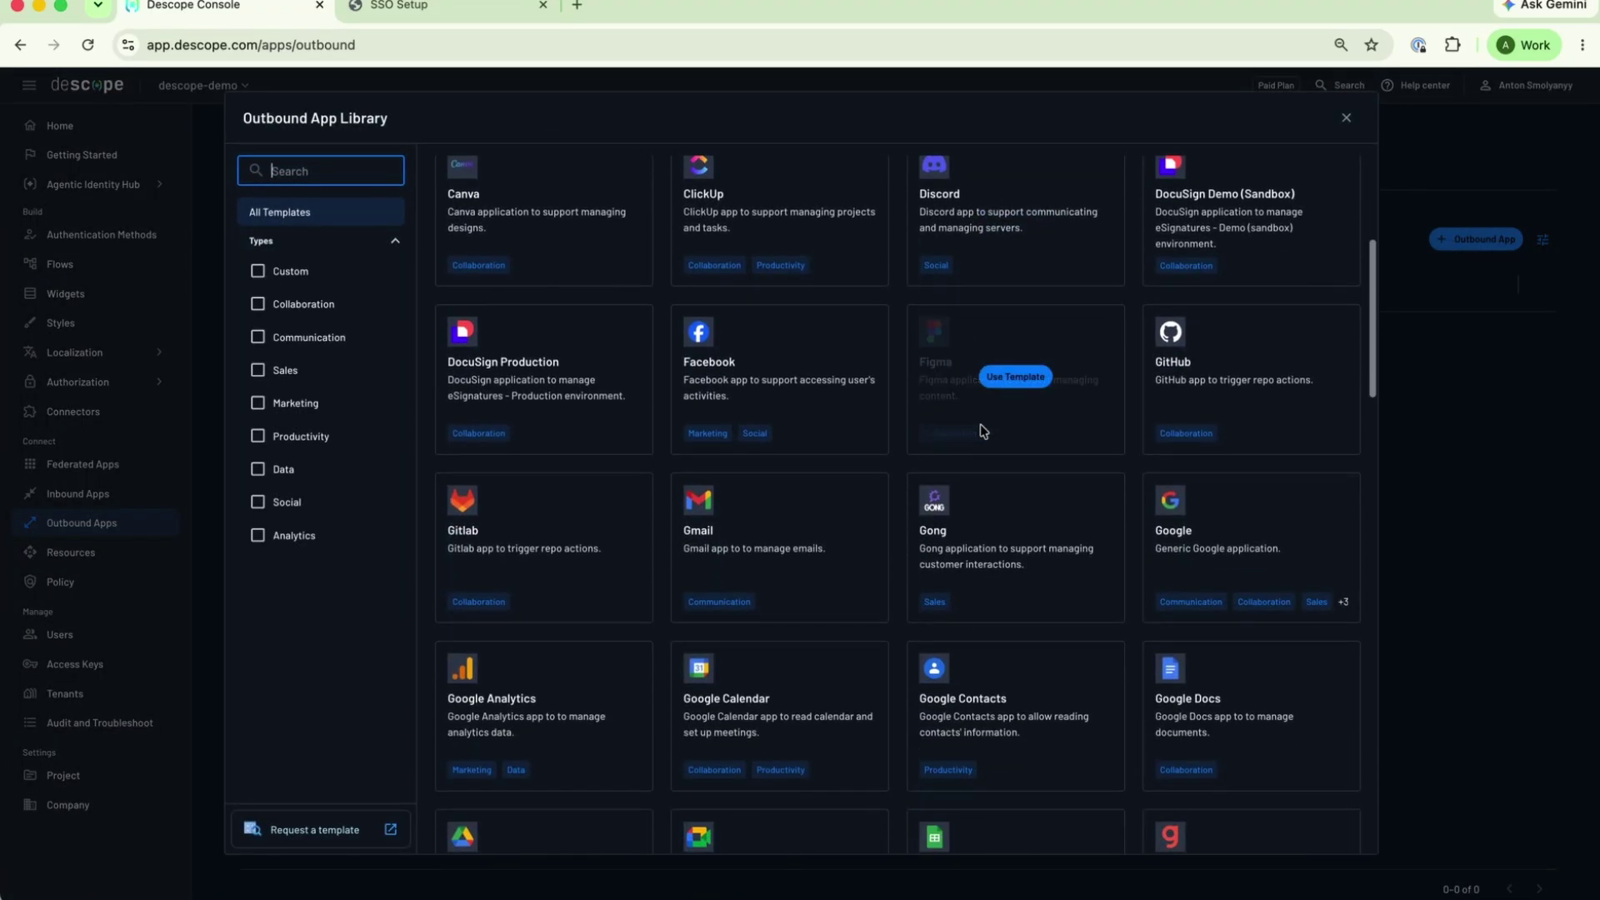
{"action": "left_click", "coordinate": [796, 552]}
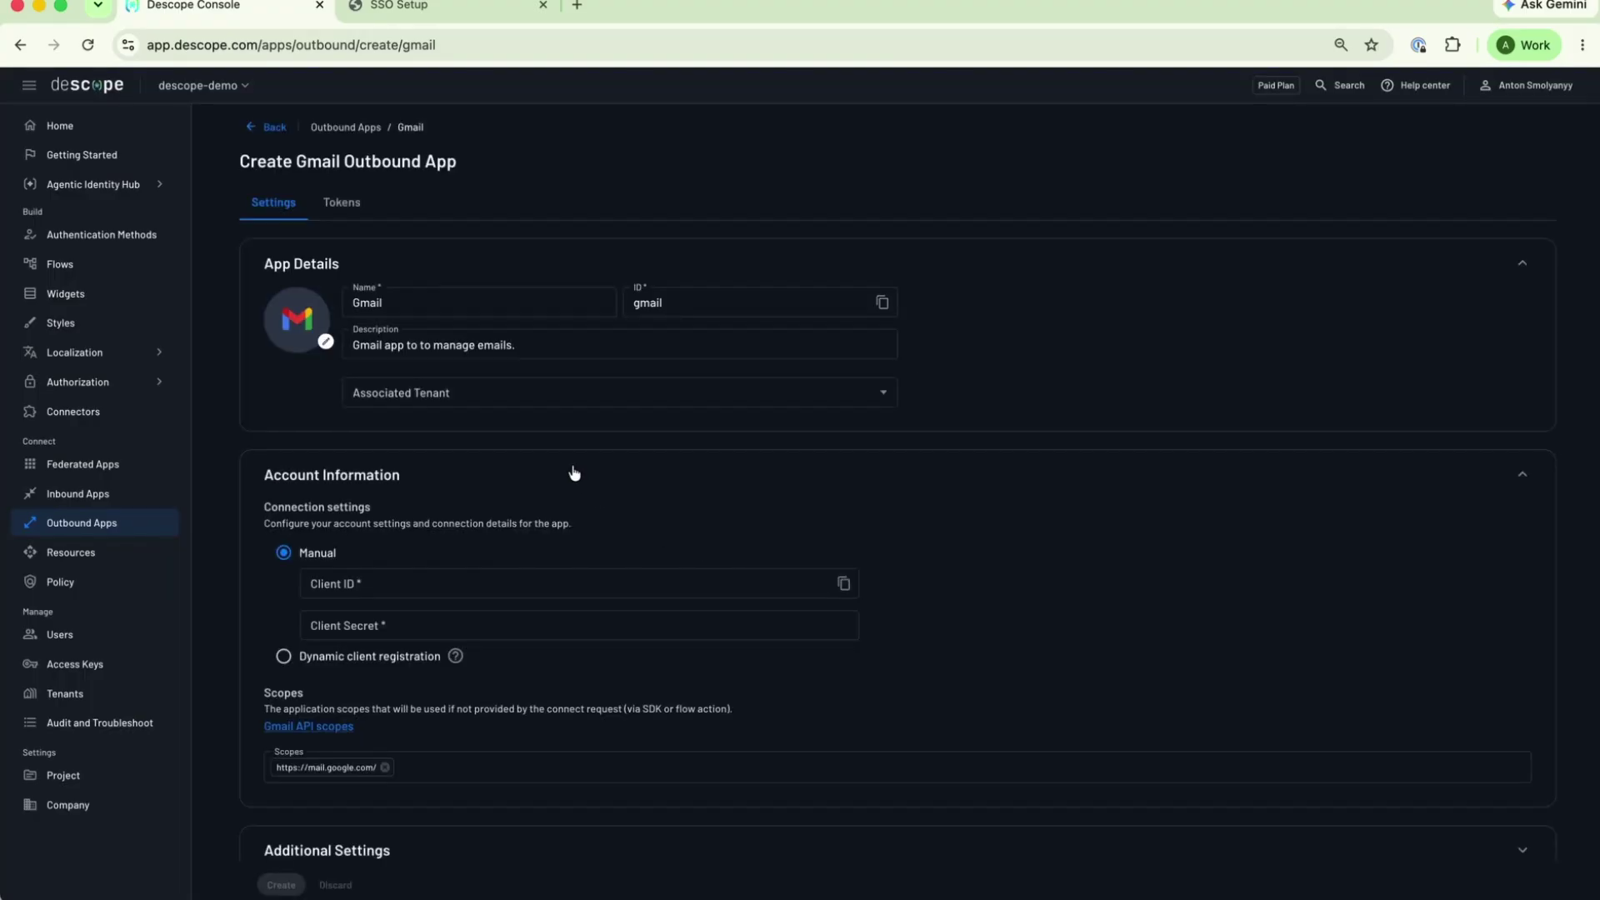
{"action": "scroll", "coordinate": [574, 473], "scroll_direction": "down", "scroll_amount": 1}
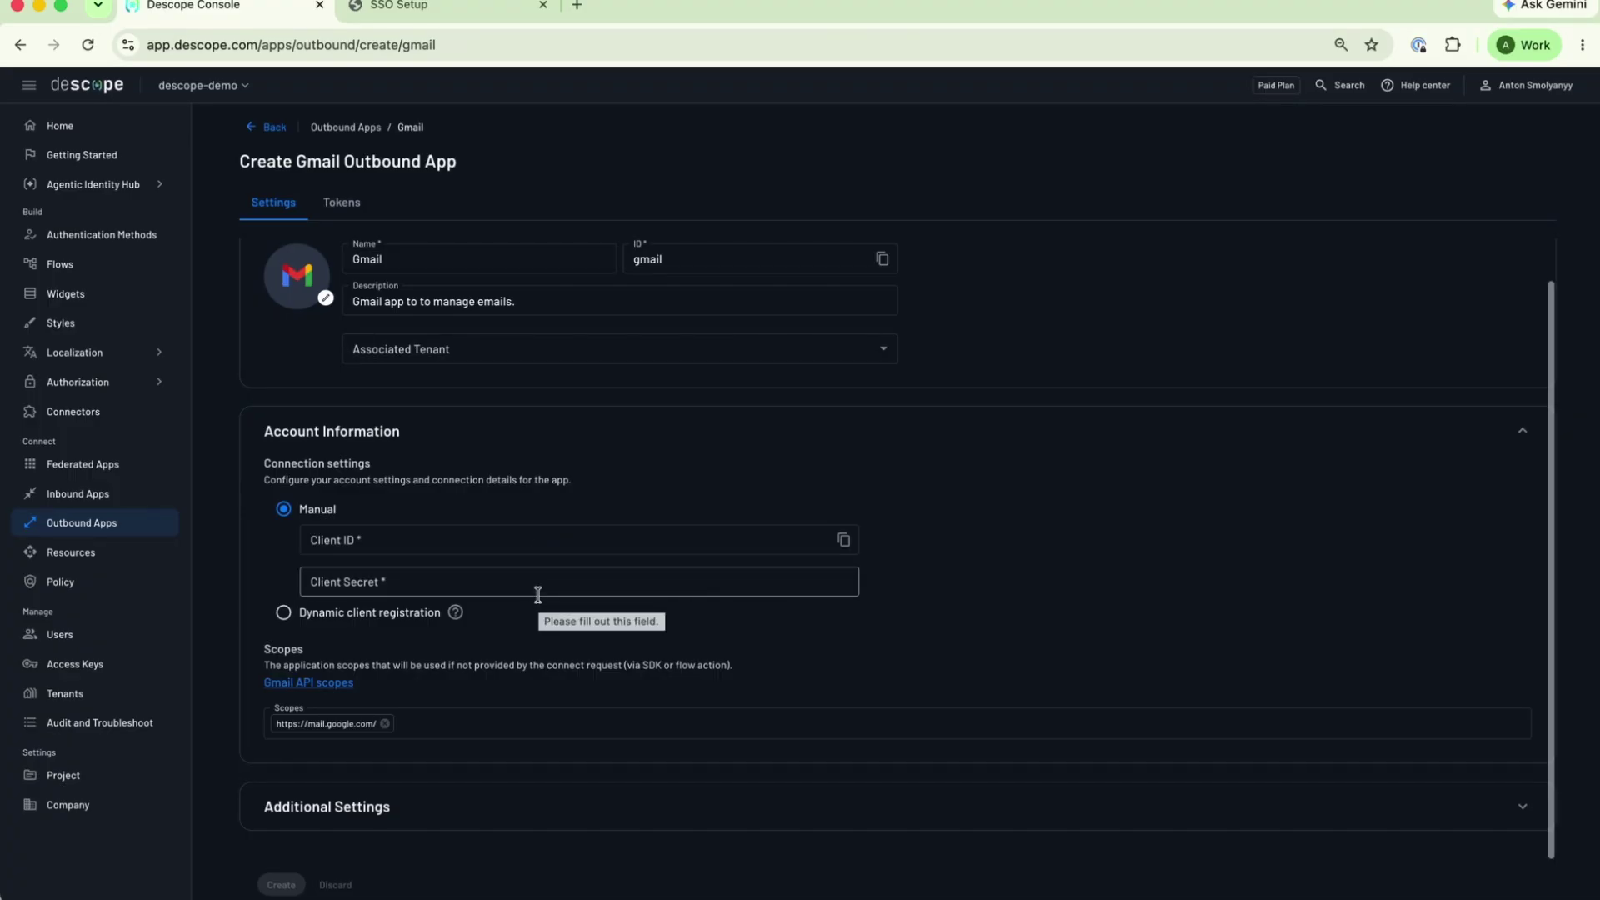
Step: Open the creation form for a new API resource in Resources and look over its details and scope options
{"action": "left_click", "coordinate": [123, 554]}
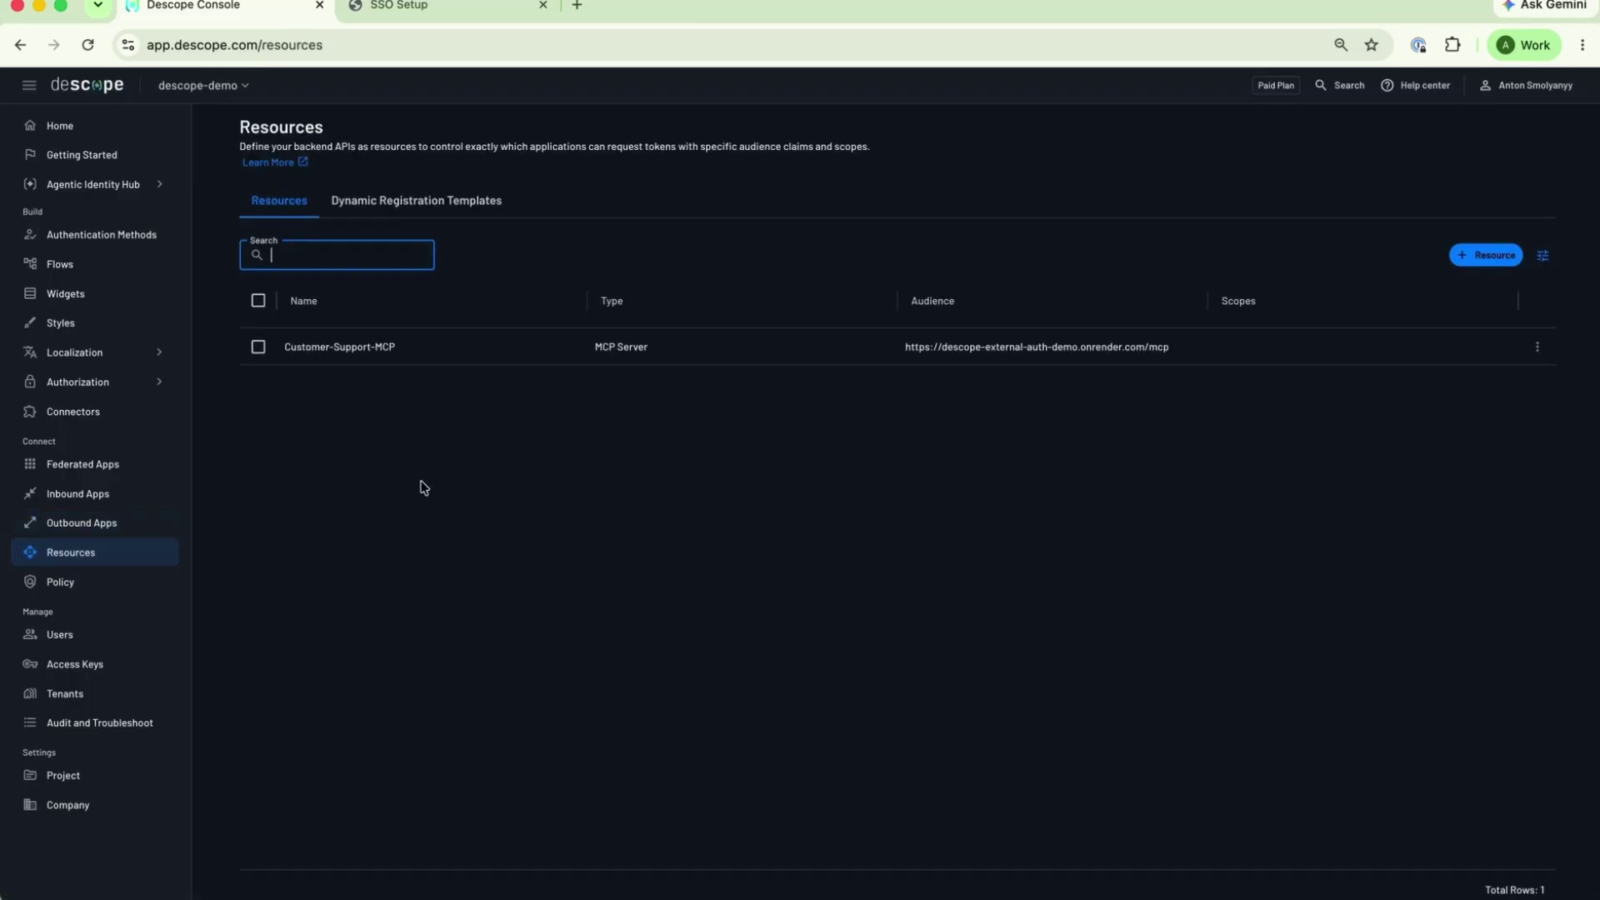
{"action": "left_click", "coordinate": [1469, 260]}
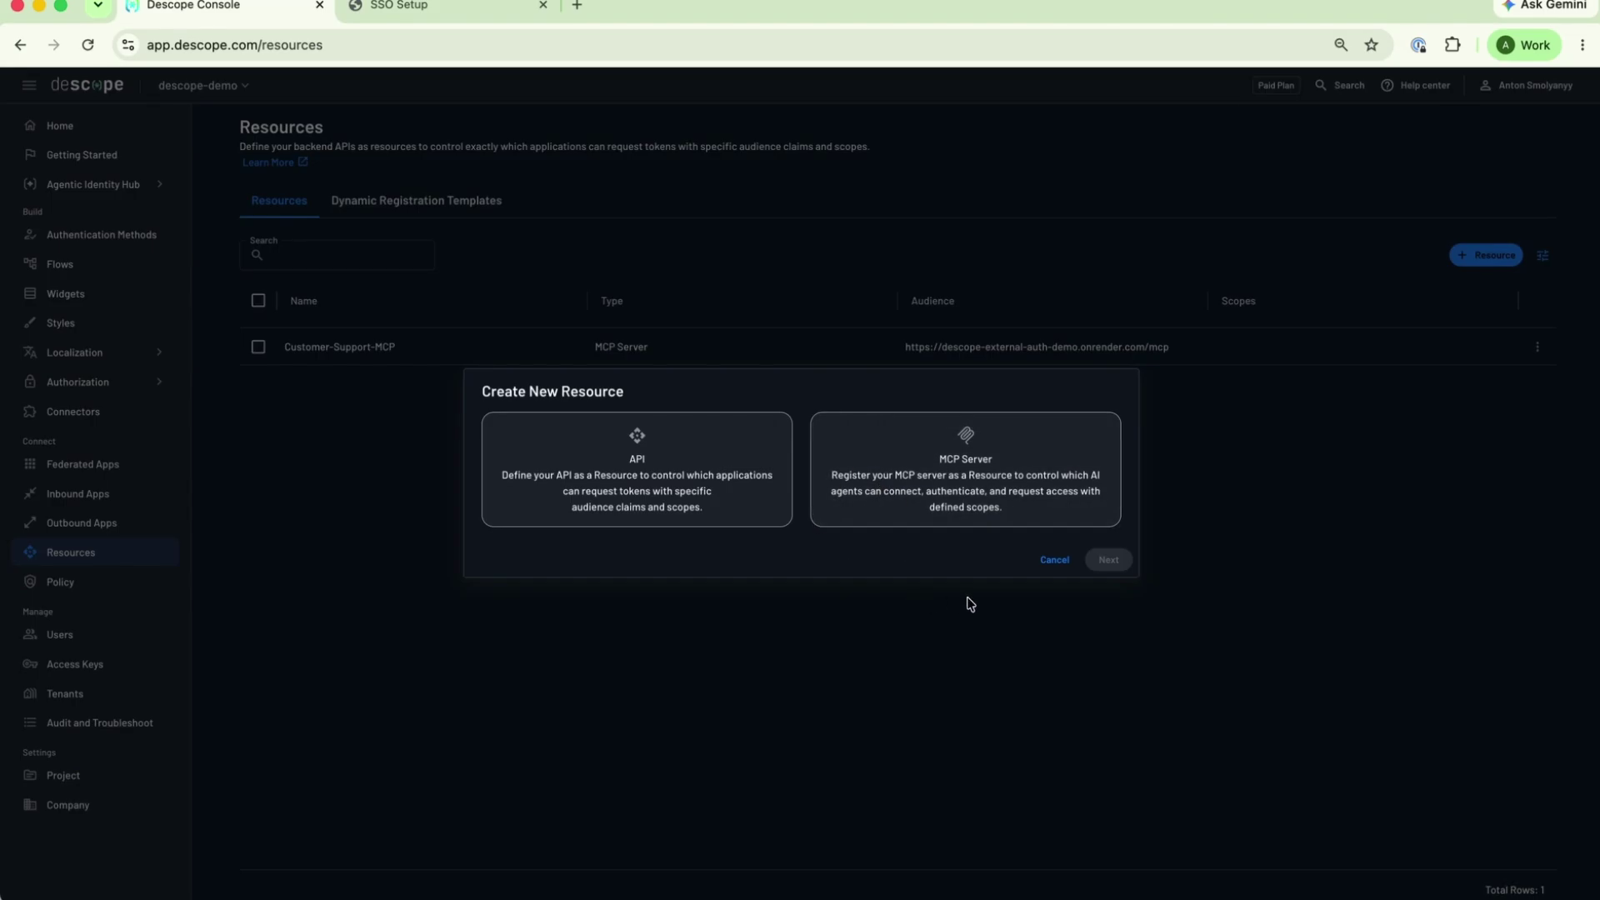
{"action": "left_click", "coordinate": [770, 522]}
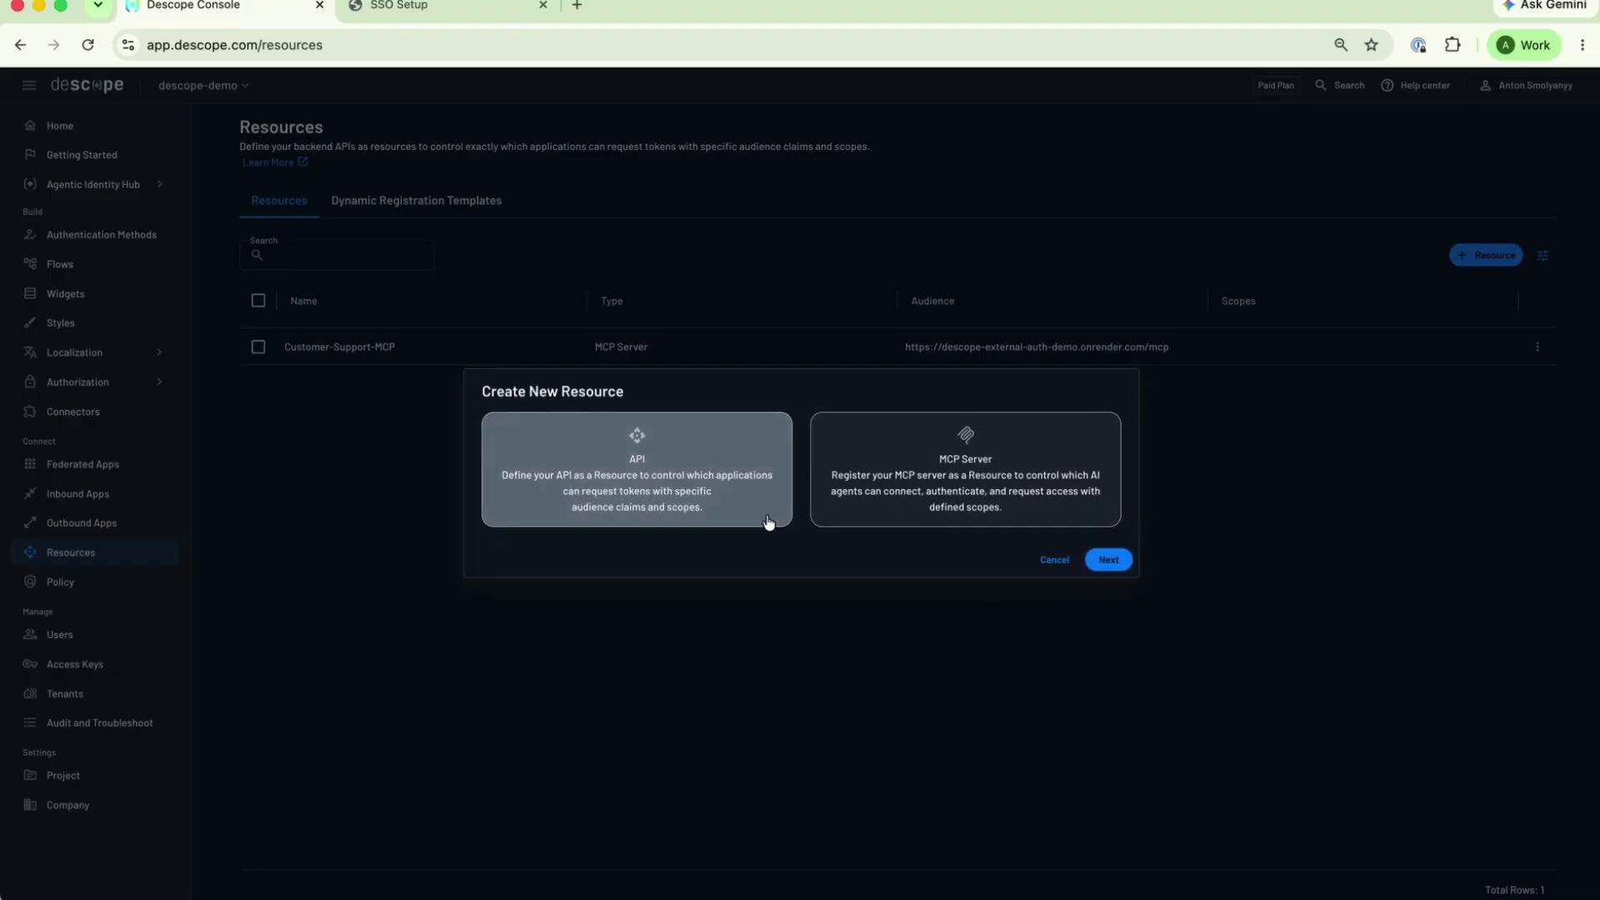
{"action": "left_click", "coordinate": [1110, 563]}
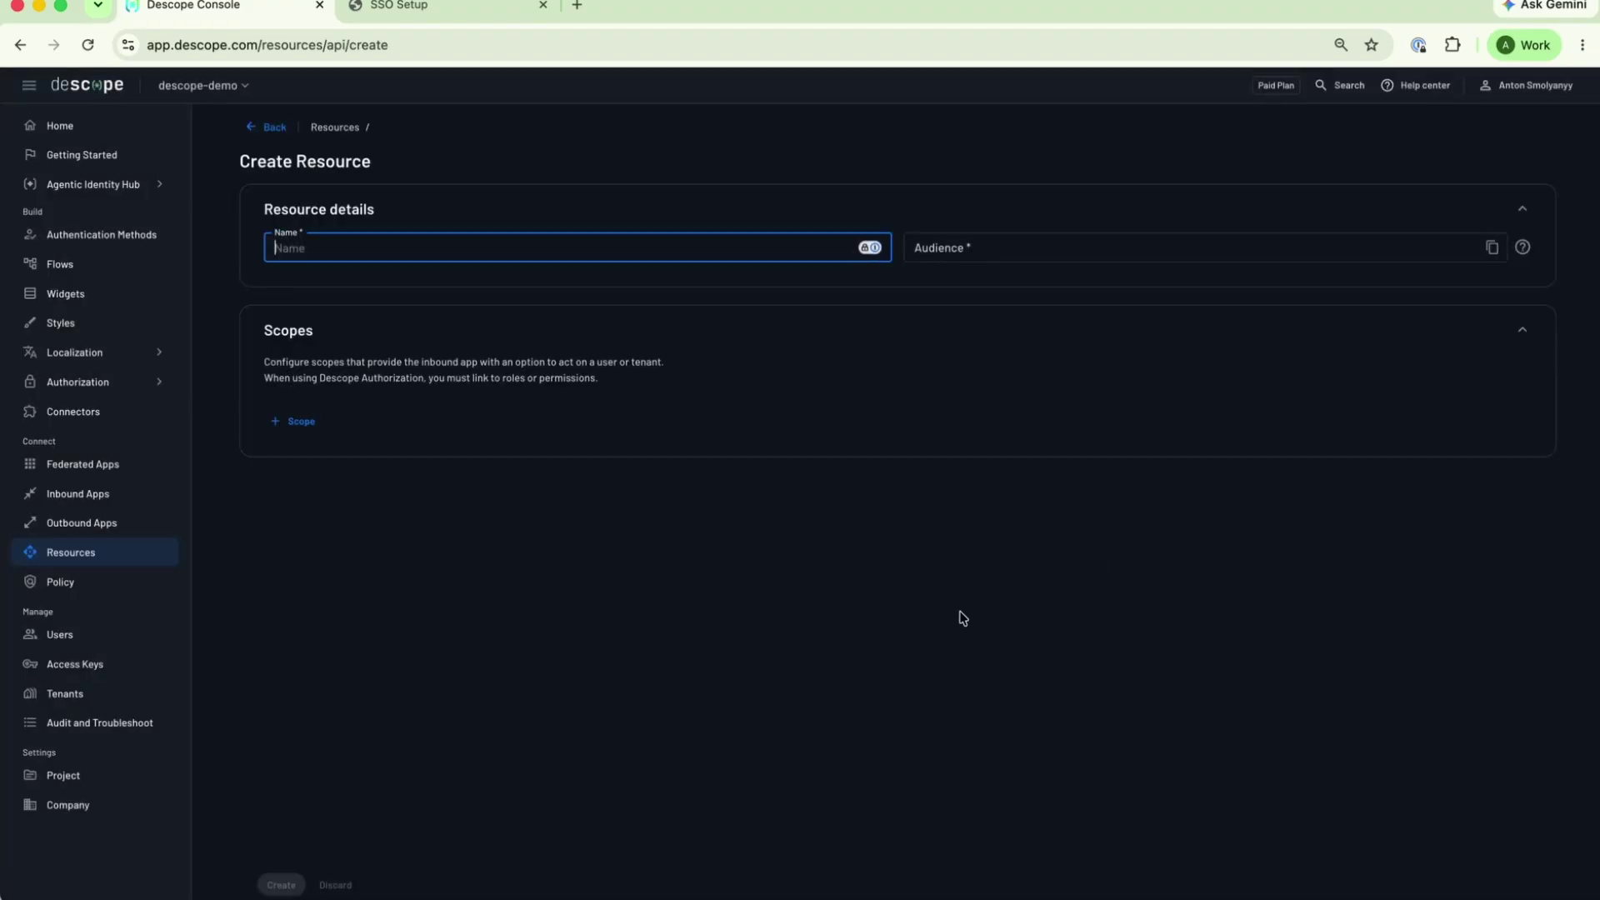
{"action": "left_click", "coordinate": [297, 421]}
{"action": "left_click", "coordinate": [294, 437]}
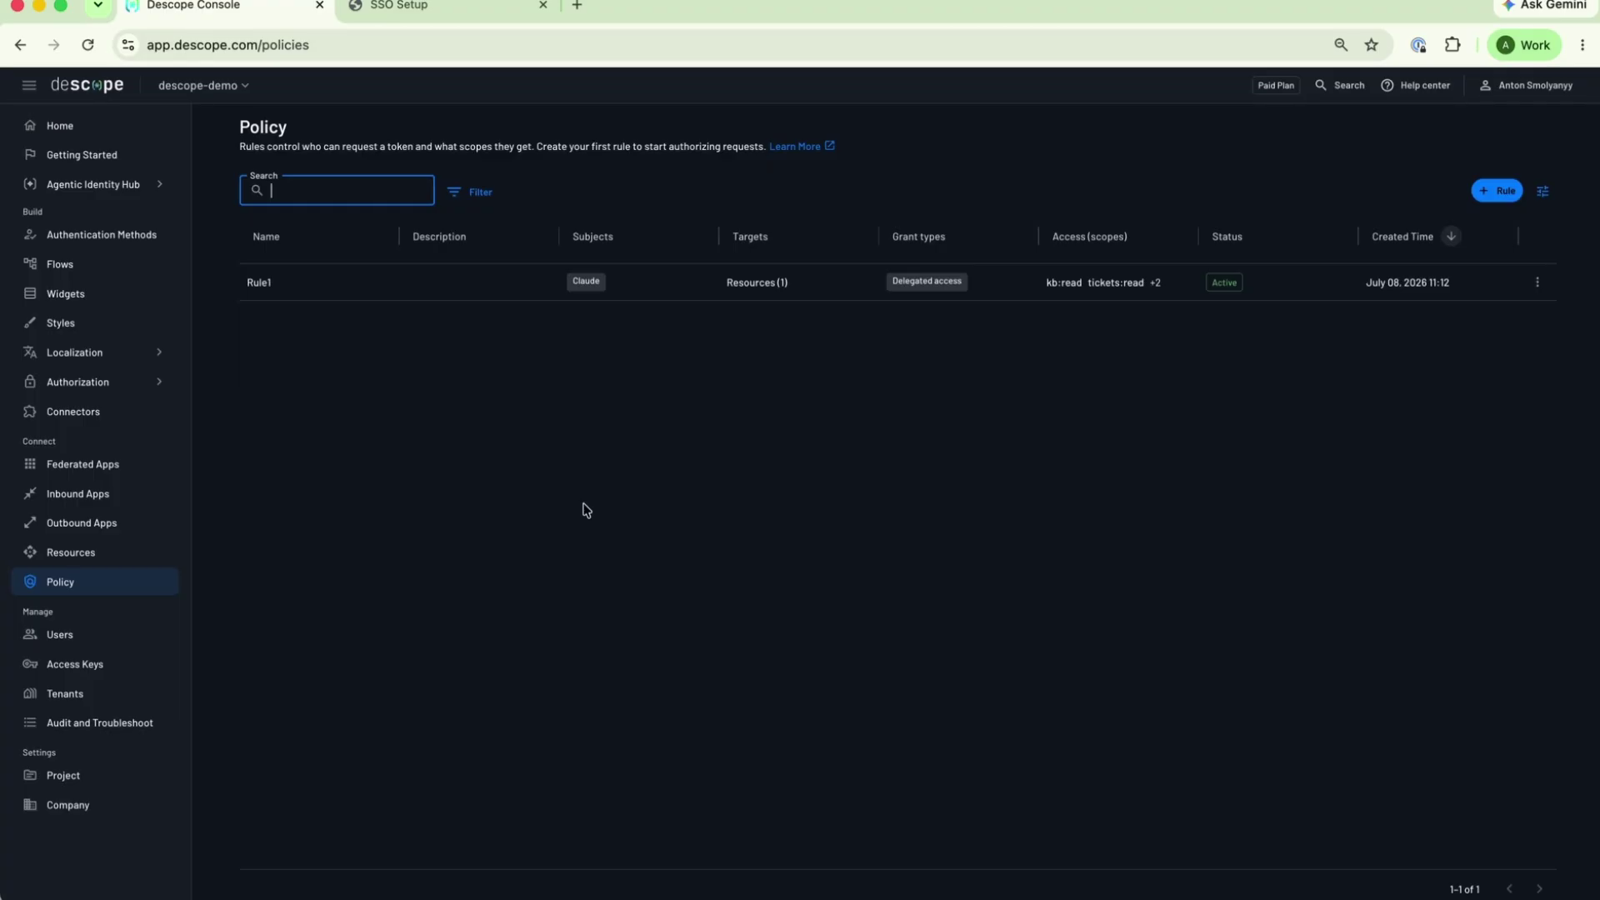
Step: Open Rule1 in Policy, review its clients, targets and Customer-Support-MCP scopes, confirm the resource selection and save the rule
{"action": "left_click", "coordinate": [430, 294]}
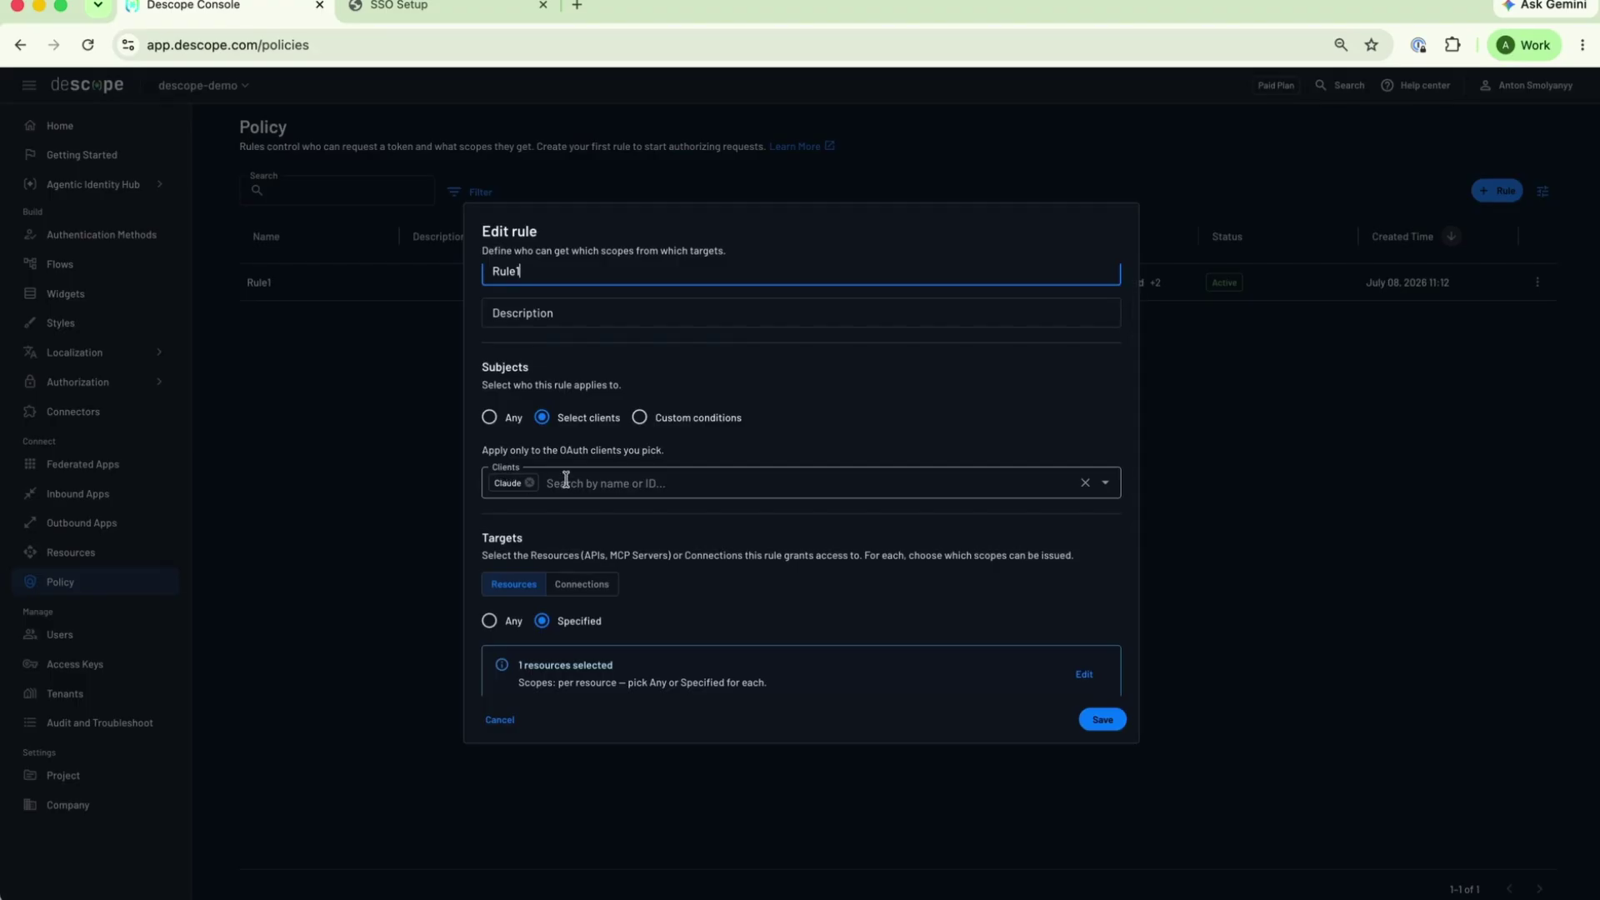
{"action": "scroll", "coordinate": [566, 479], "scroll_direction": "down", "scroll_amount": 3}
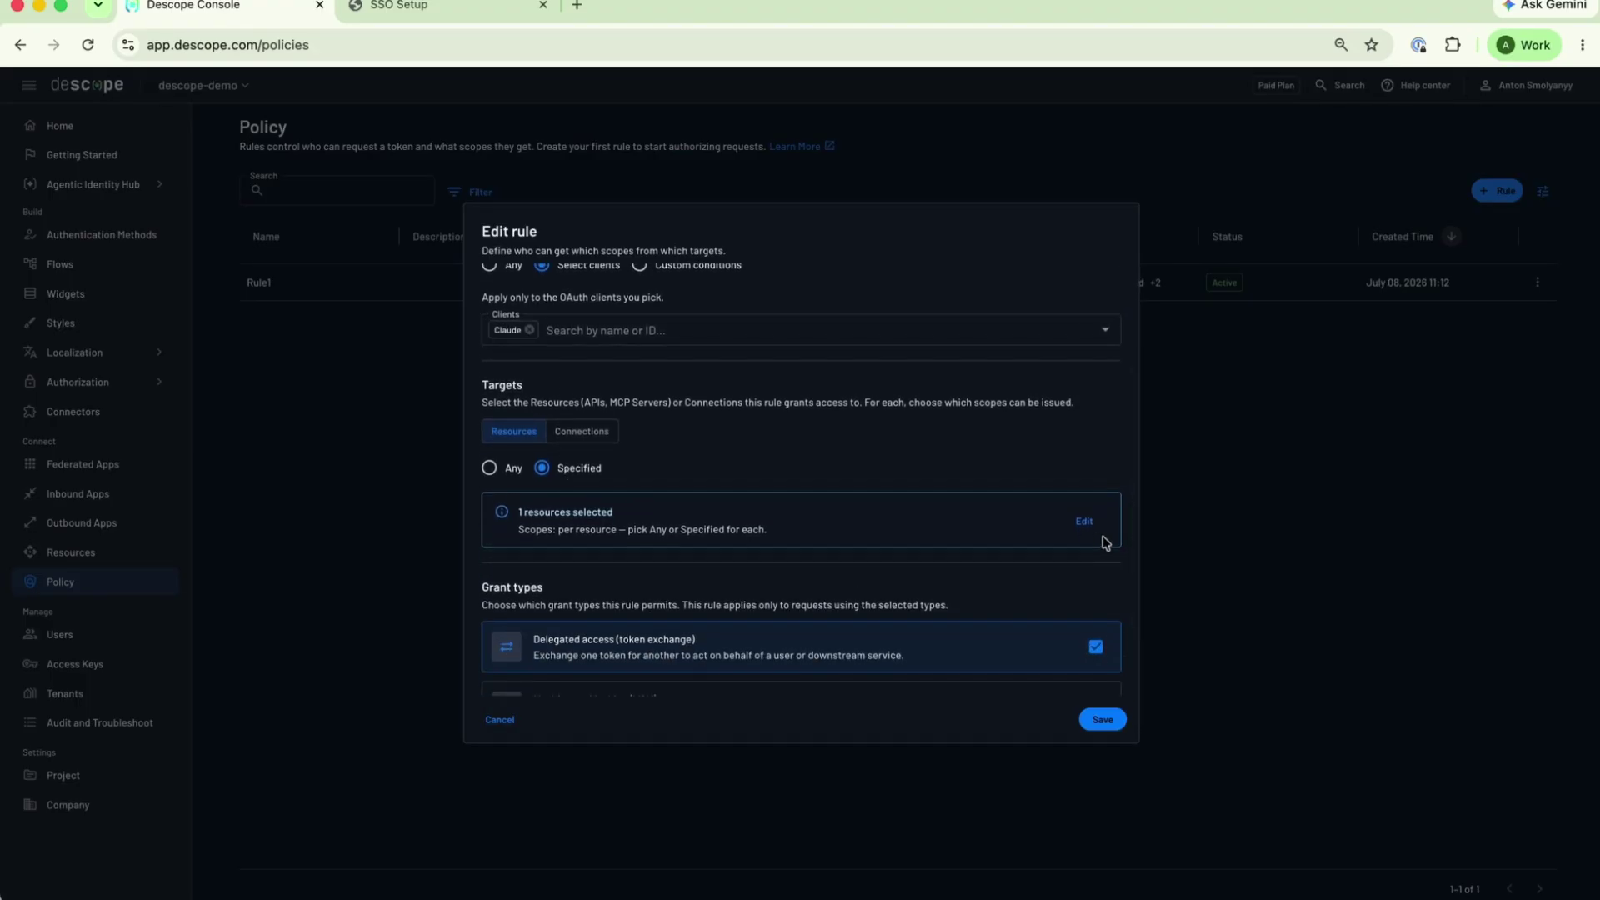
{"action": "left_click", "coordinate": [1085, 523]}
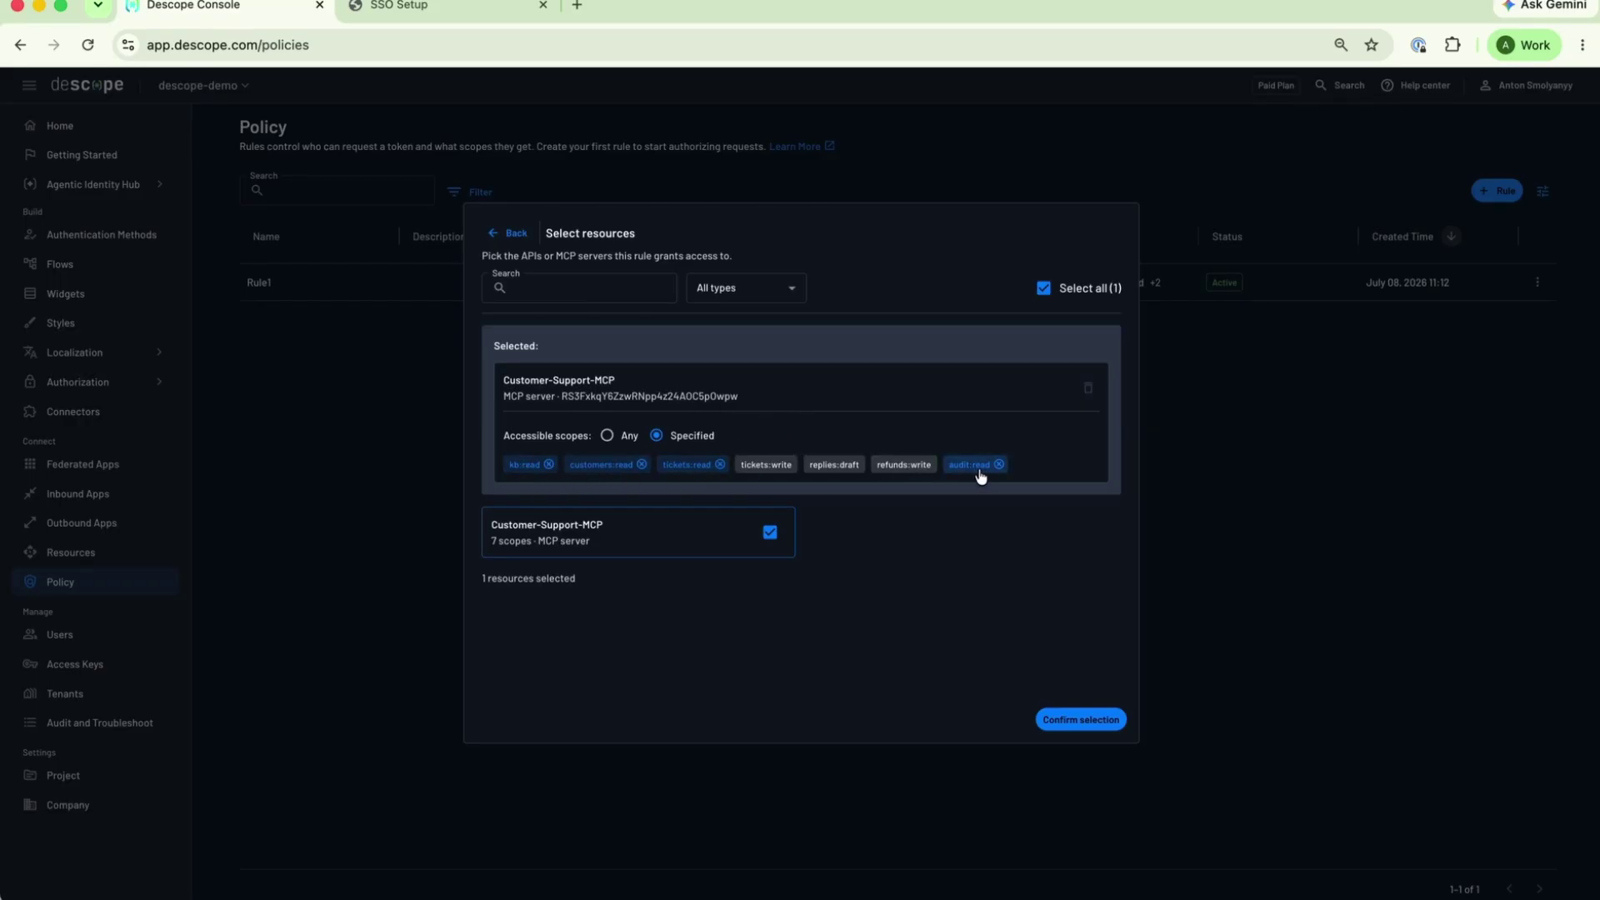
{"action": "left_click", "coordinate": [1079, 728]}
{"action": "left_click", "coordinate": [1097, 720]}
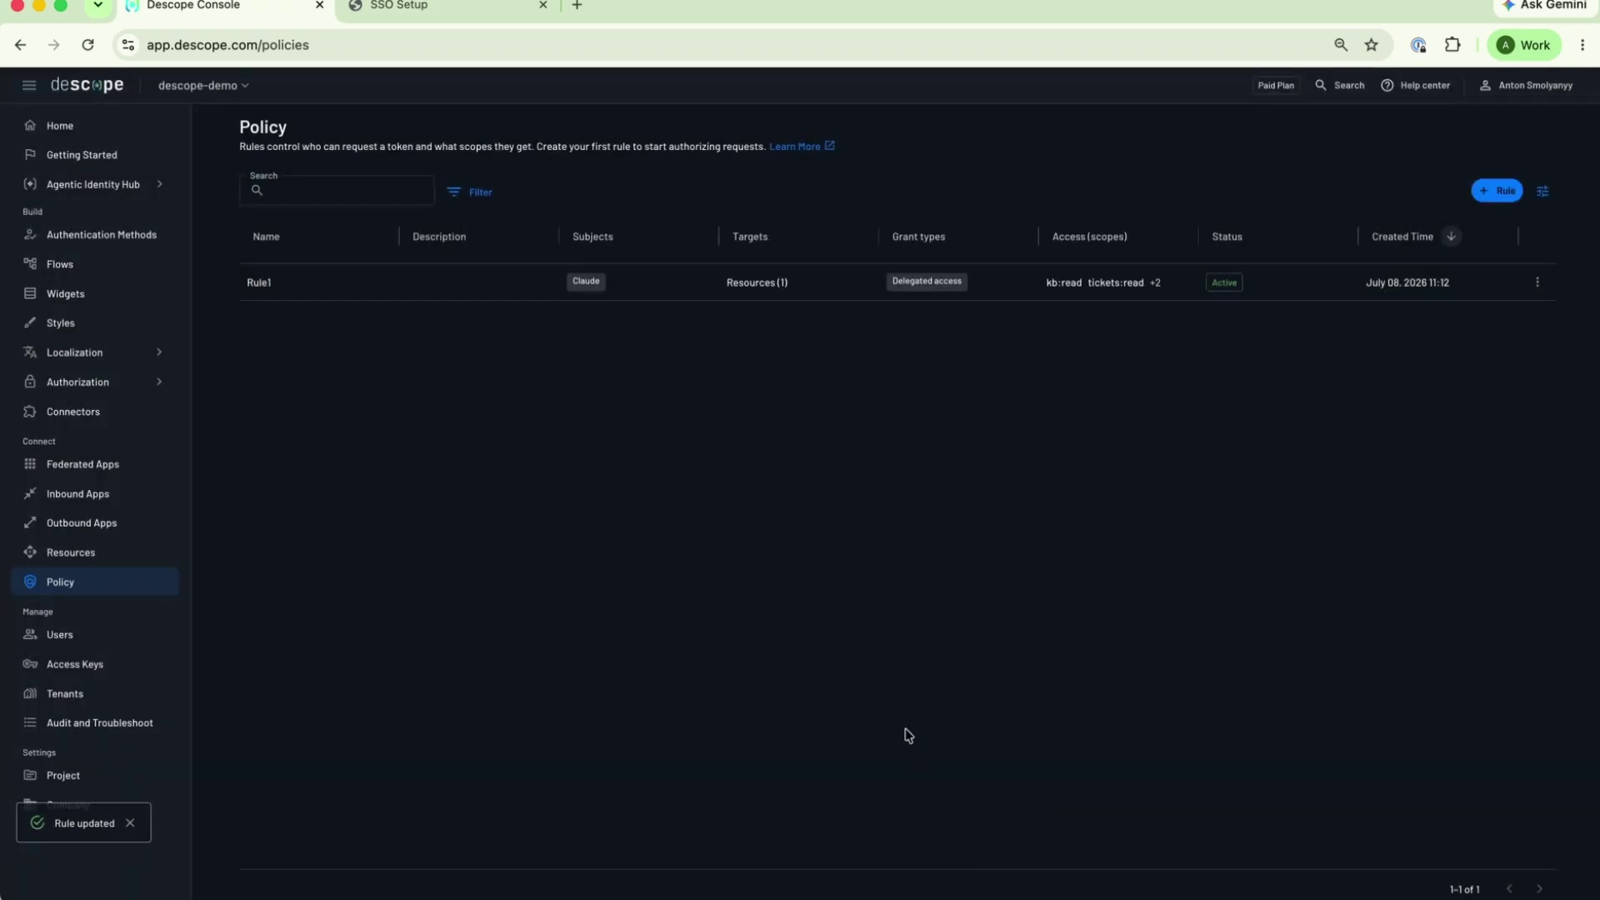
Step: Start creating a user in Users and enter the user's e-mail address as the login ID
{"action": "left_click", "coordinate": [87, 637]}
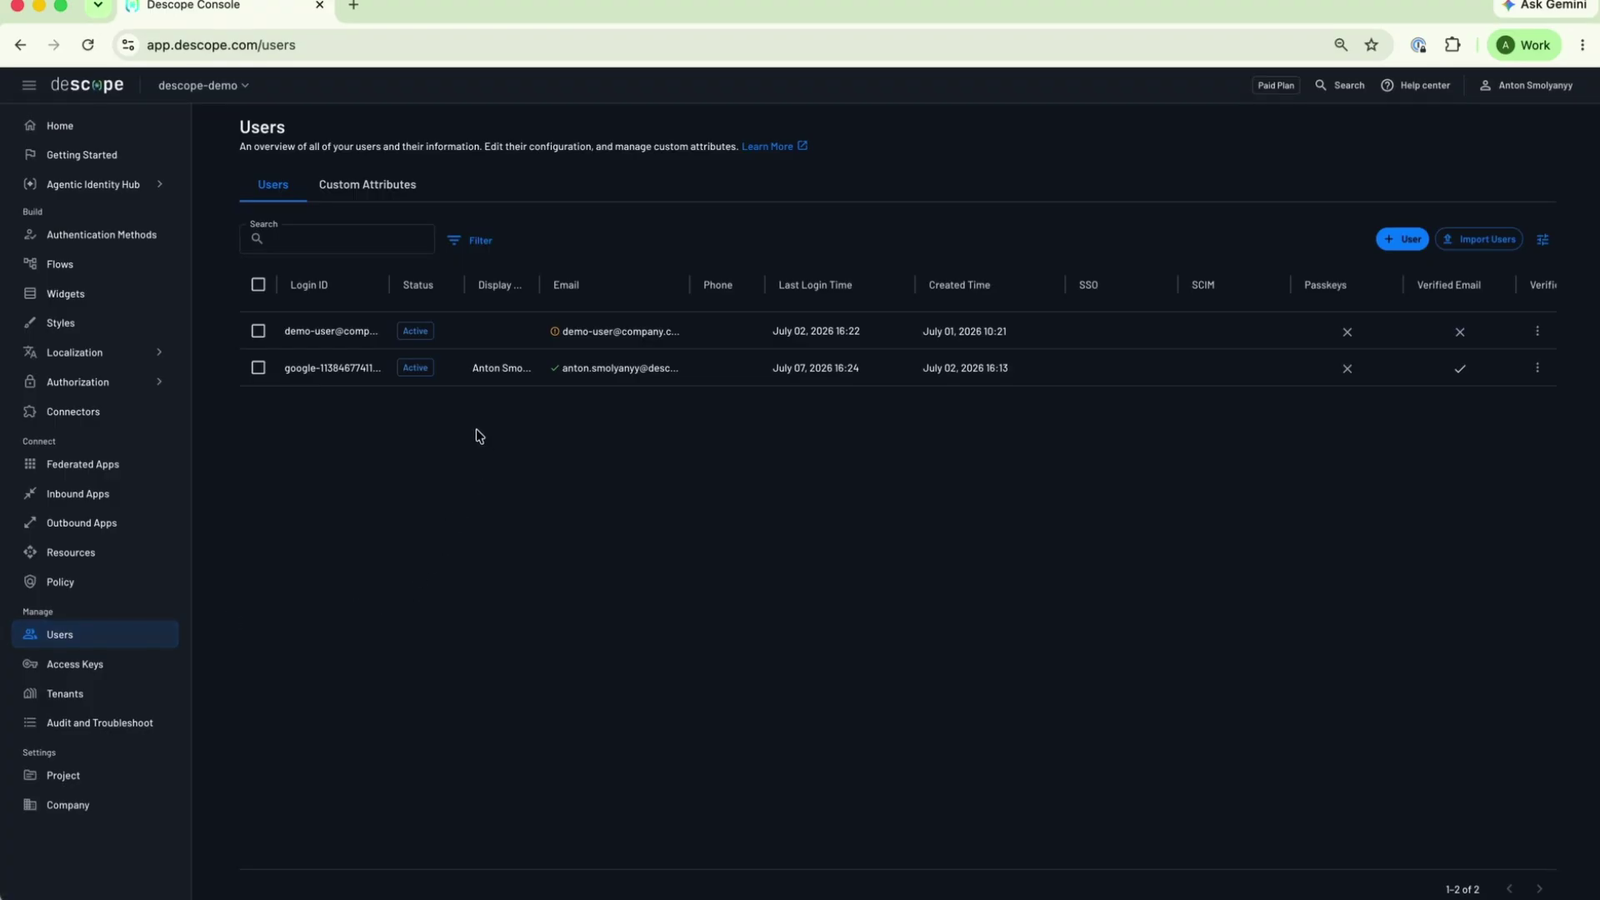
{"action": "left_click", "coordinate": [1406, 249]}
{"action": "type", "text": "ex"}
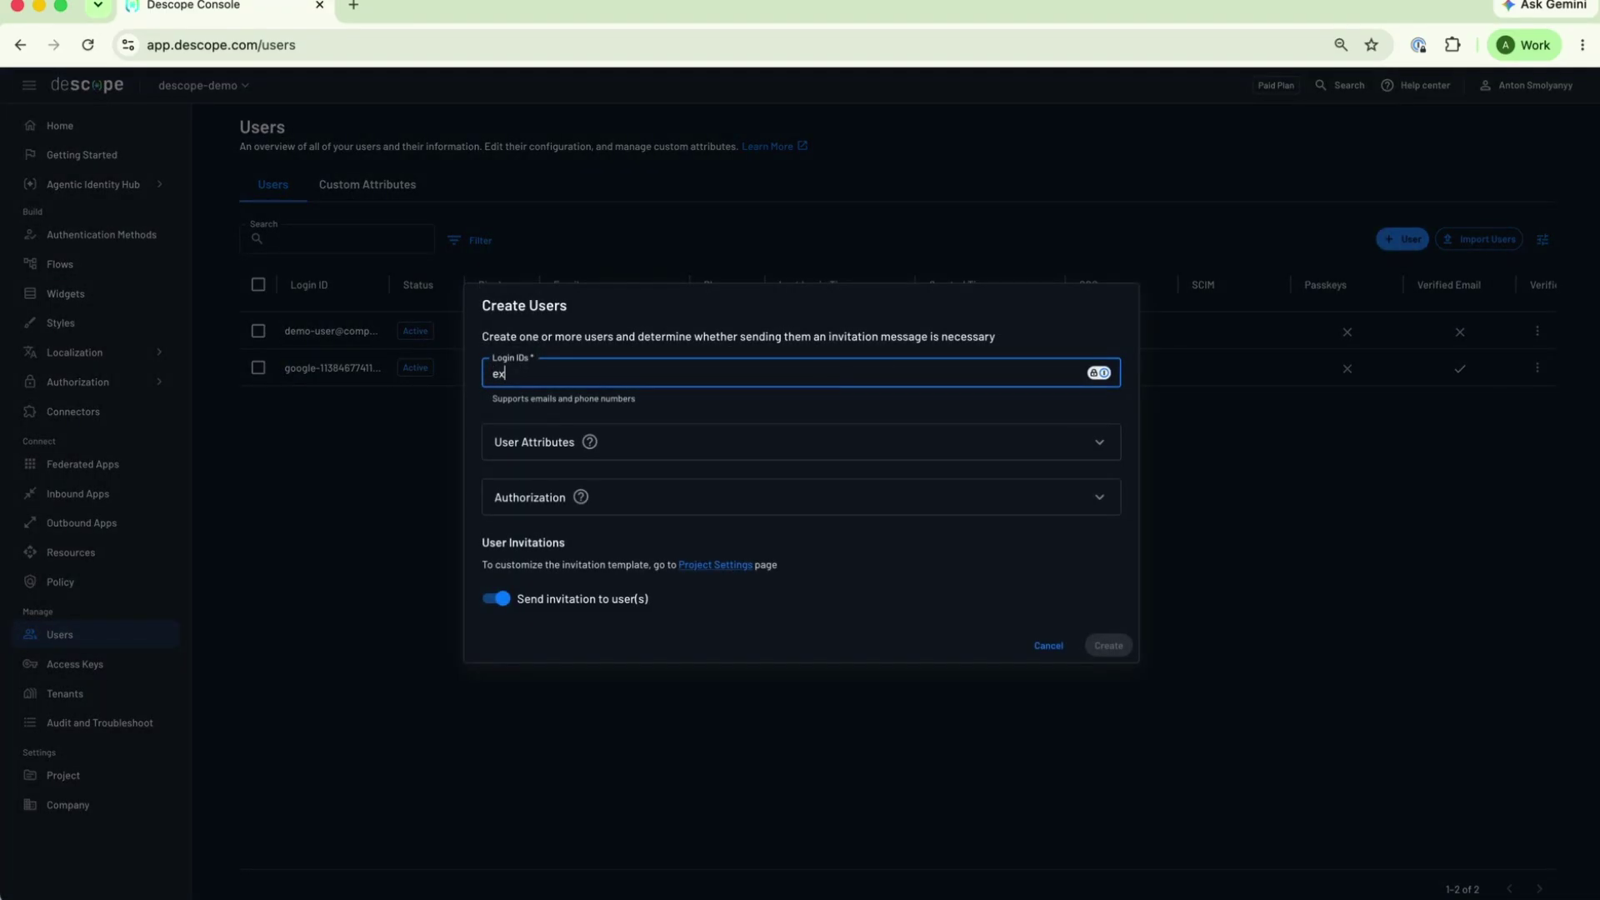
{"action": "type", "text": "ample@company."}
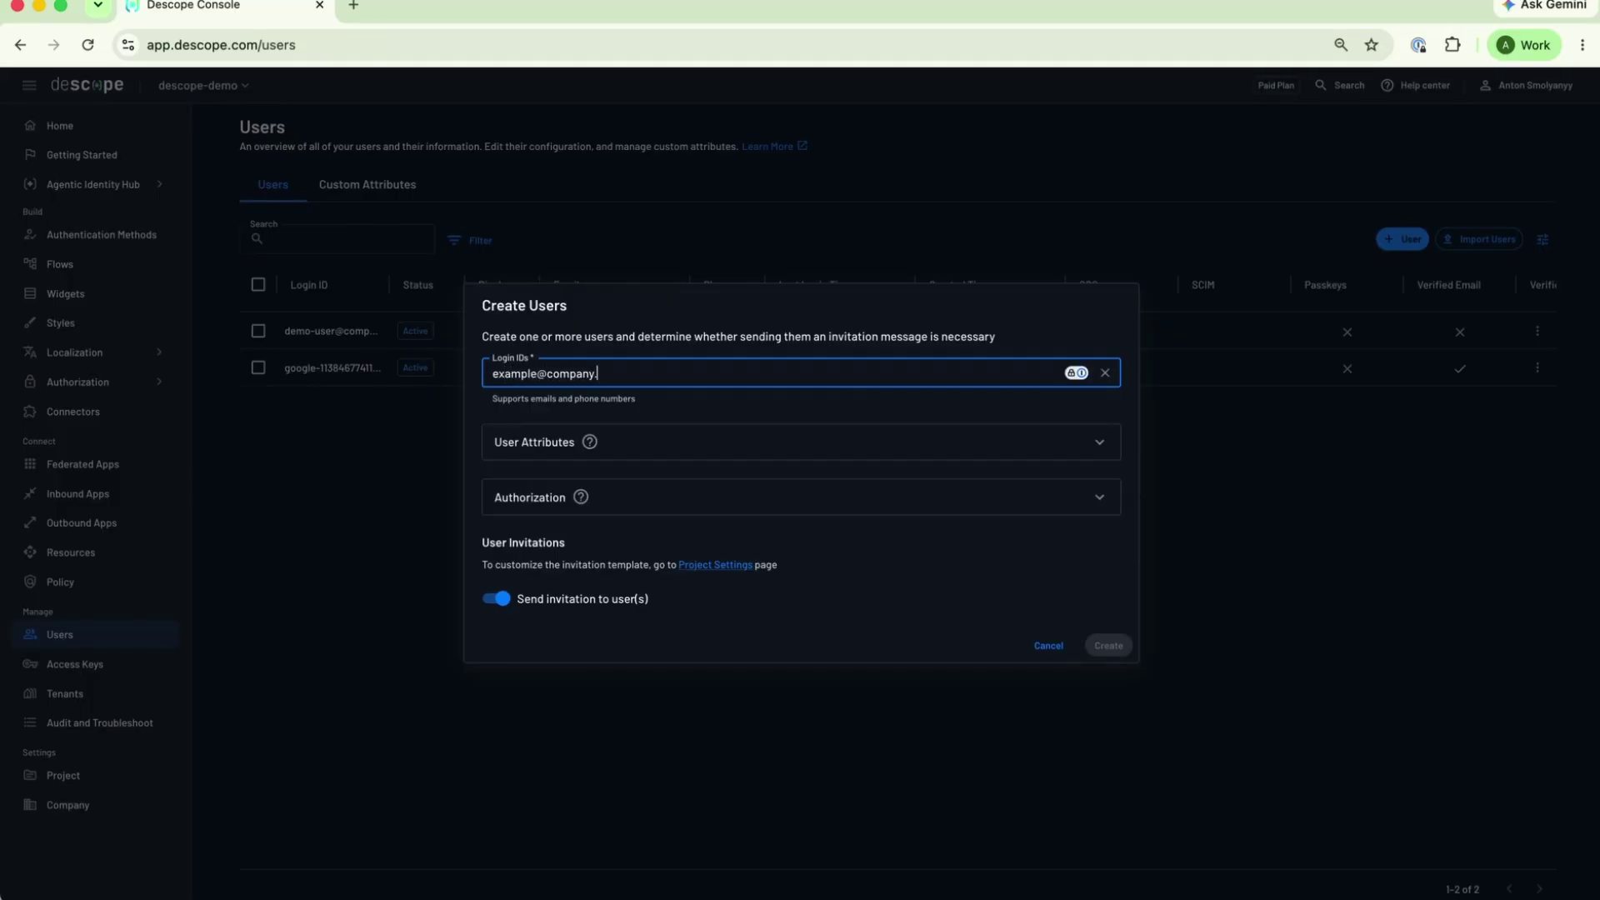
{"action": "type", "text": "com"}
Step: Fill in the new user's full name and phone number in the user attributes
{"action": "left_click", "coordinate": [729, 447]}
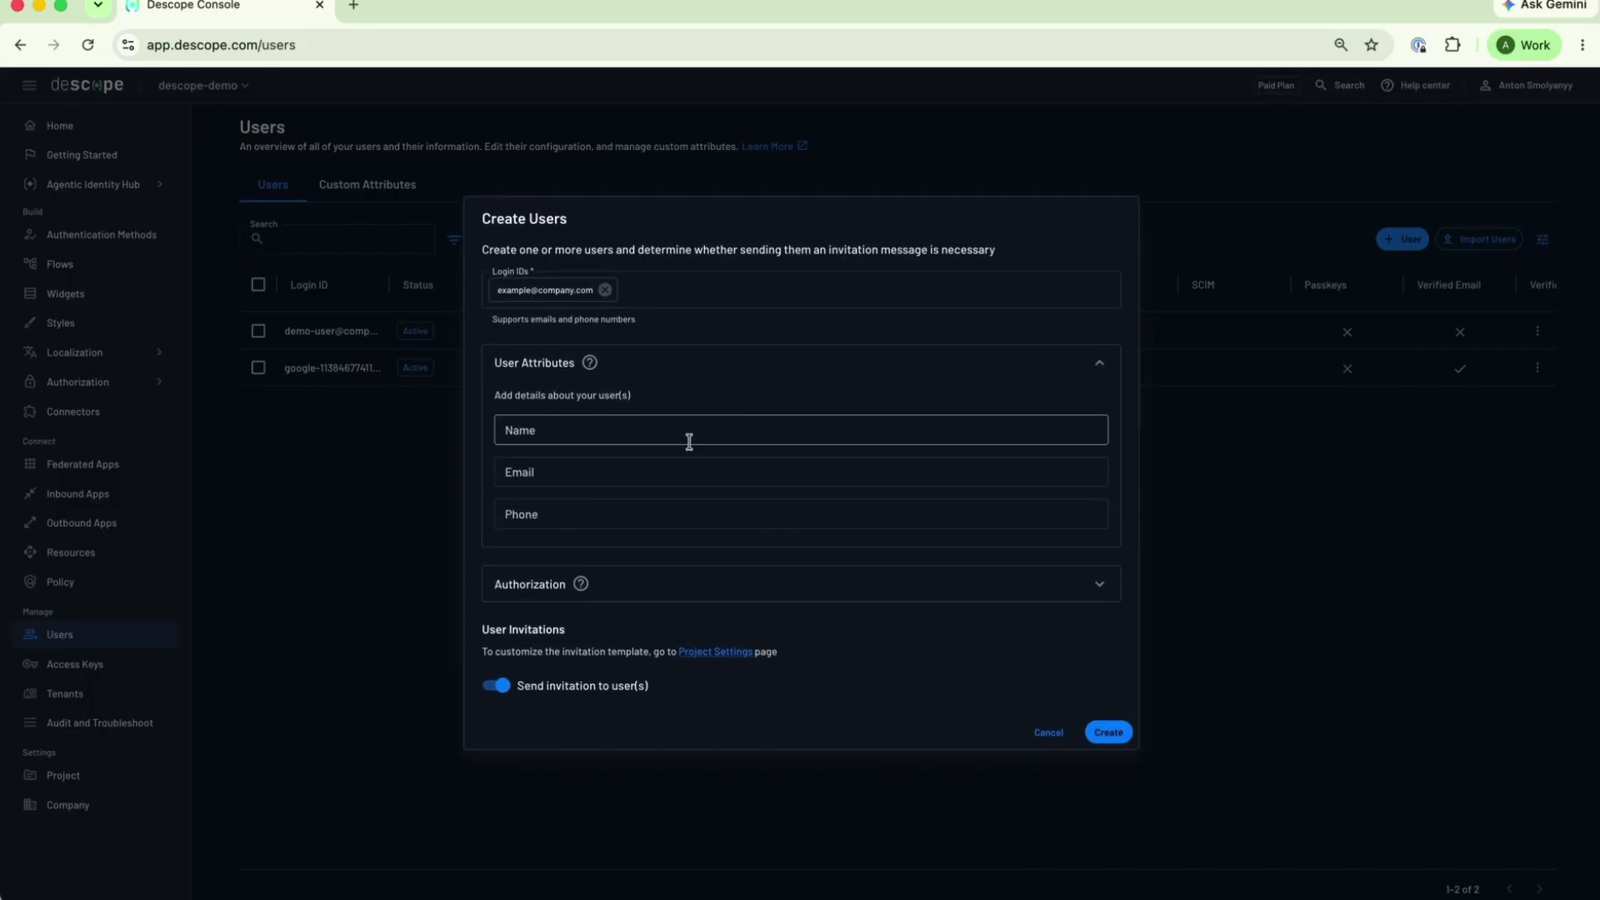
{"action": "left_click", "coordinate": [685, 439]}
{"action": "type", "text": "Joe Pers"}
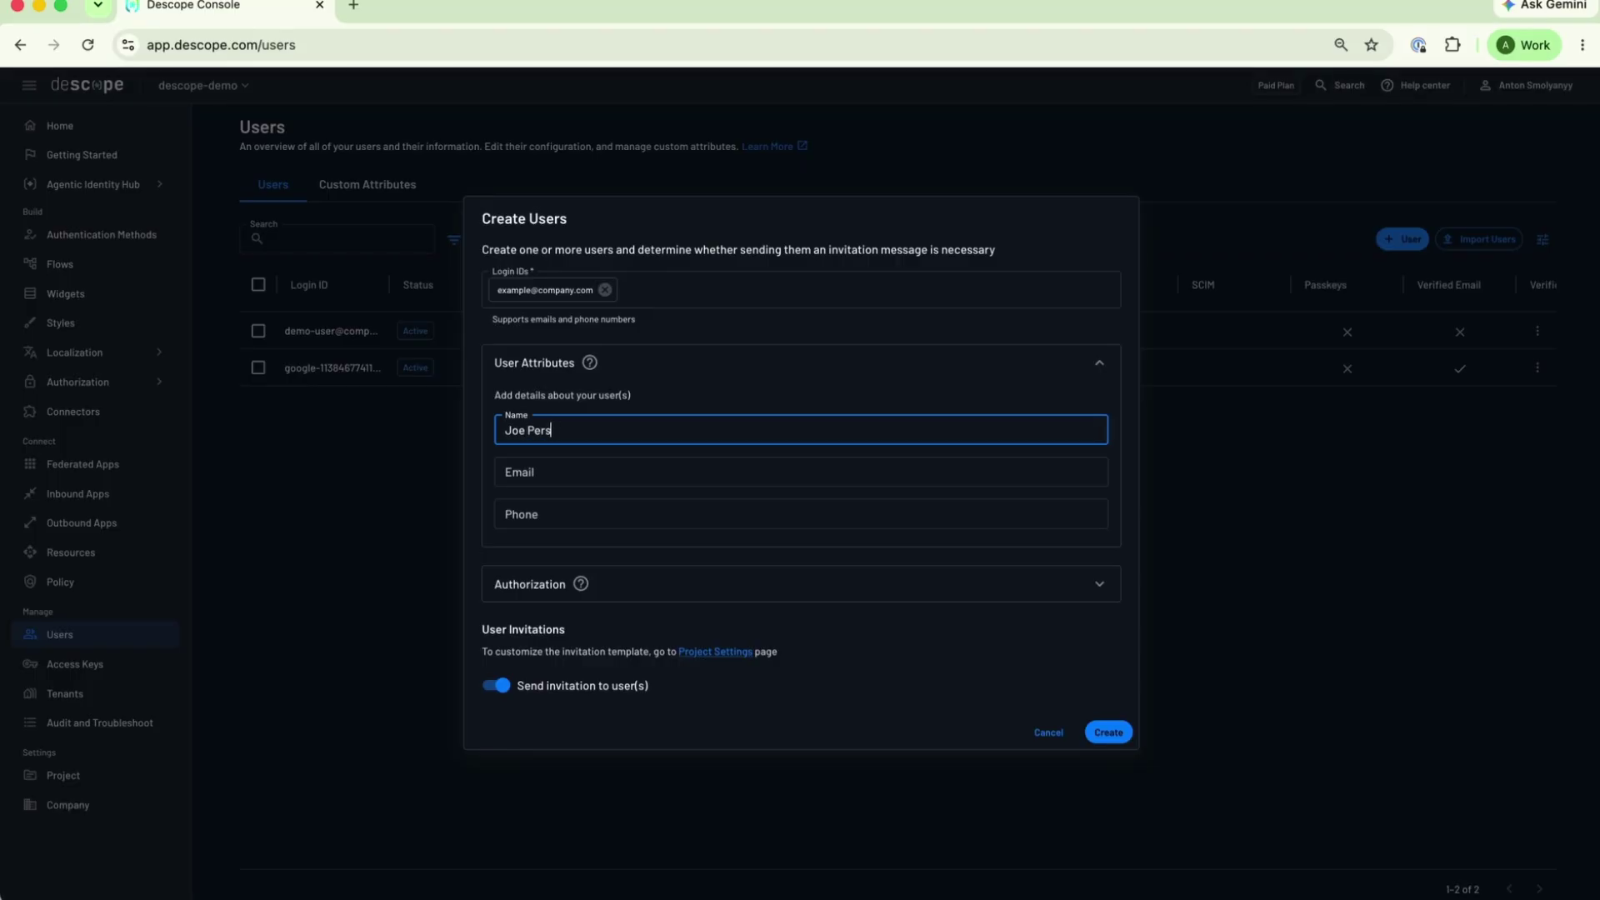
{"action": "type", "text": "on"}
{"action": "left_click", "coordinate": [642, 512]}
{"action": "type", "text": "+1222333444"}
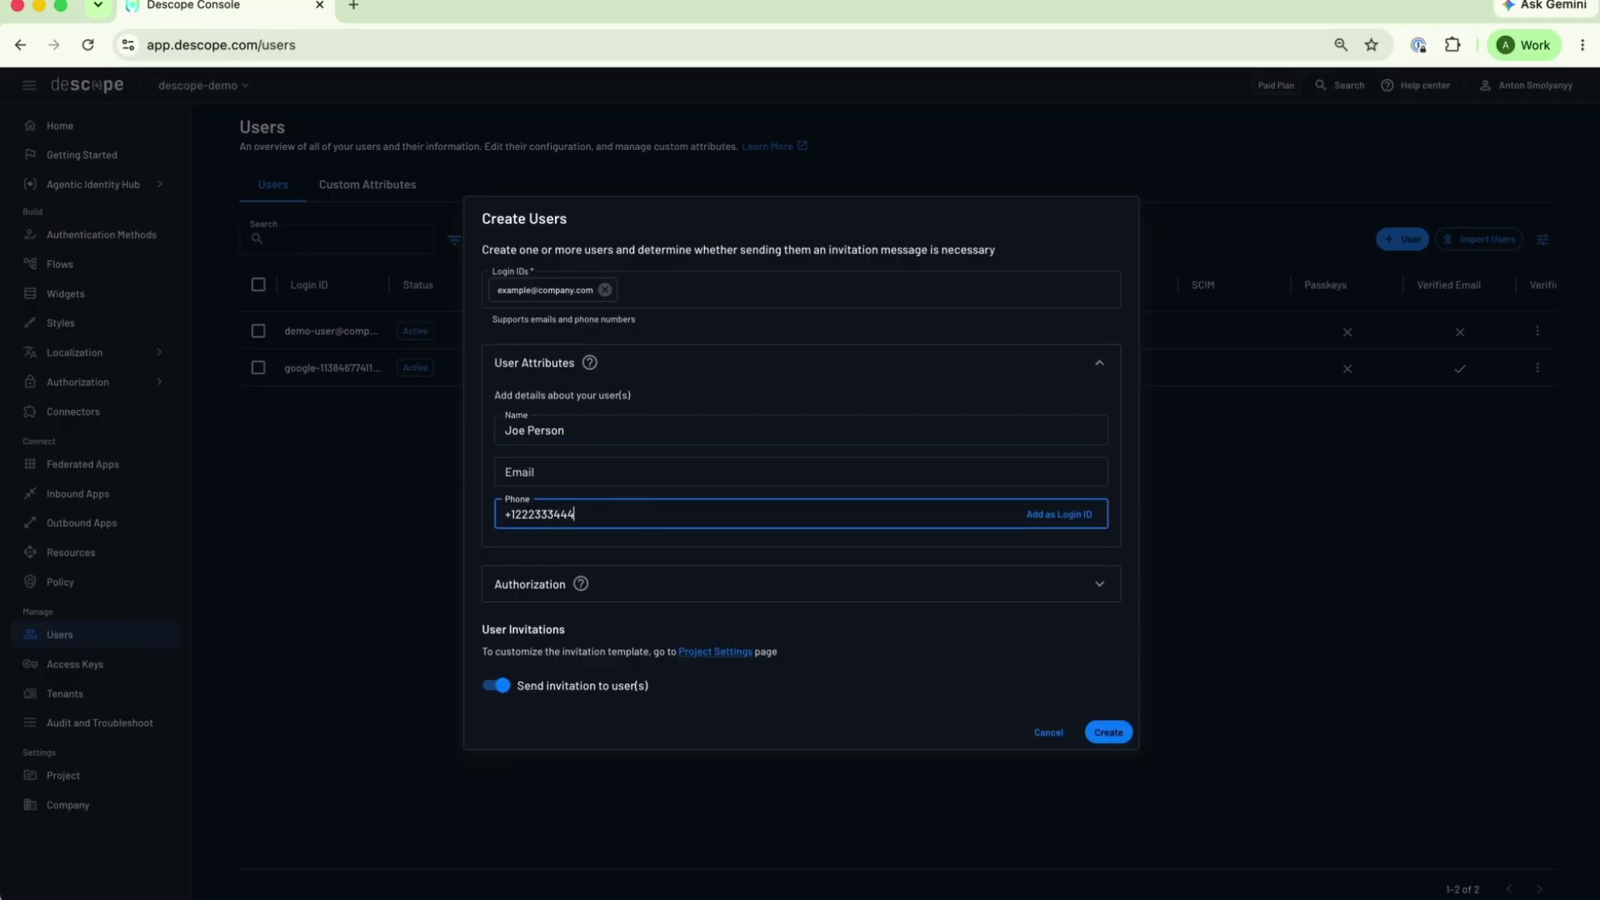
{"action": "type", "text": "4"}
Step: Give the new user access to Acme-tenant with the Ext-Admin role
{"action": "left_click", "coordinate": [604, 590]}
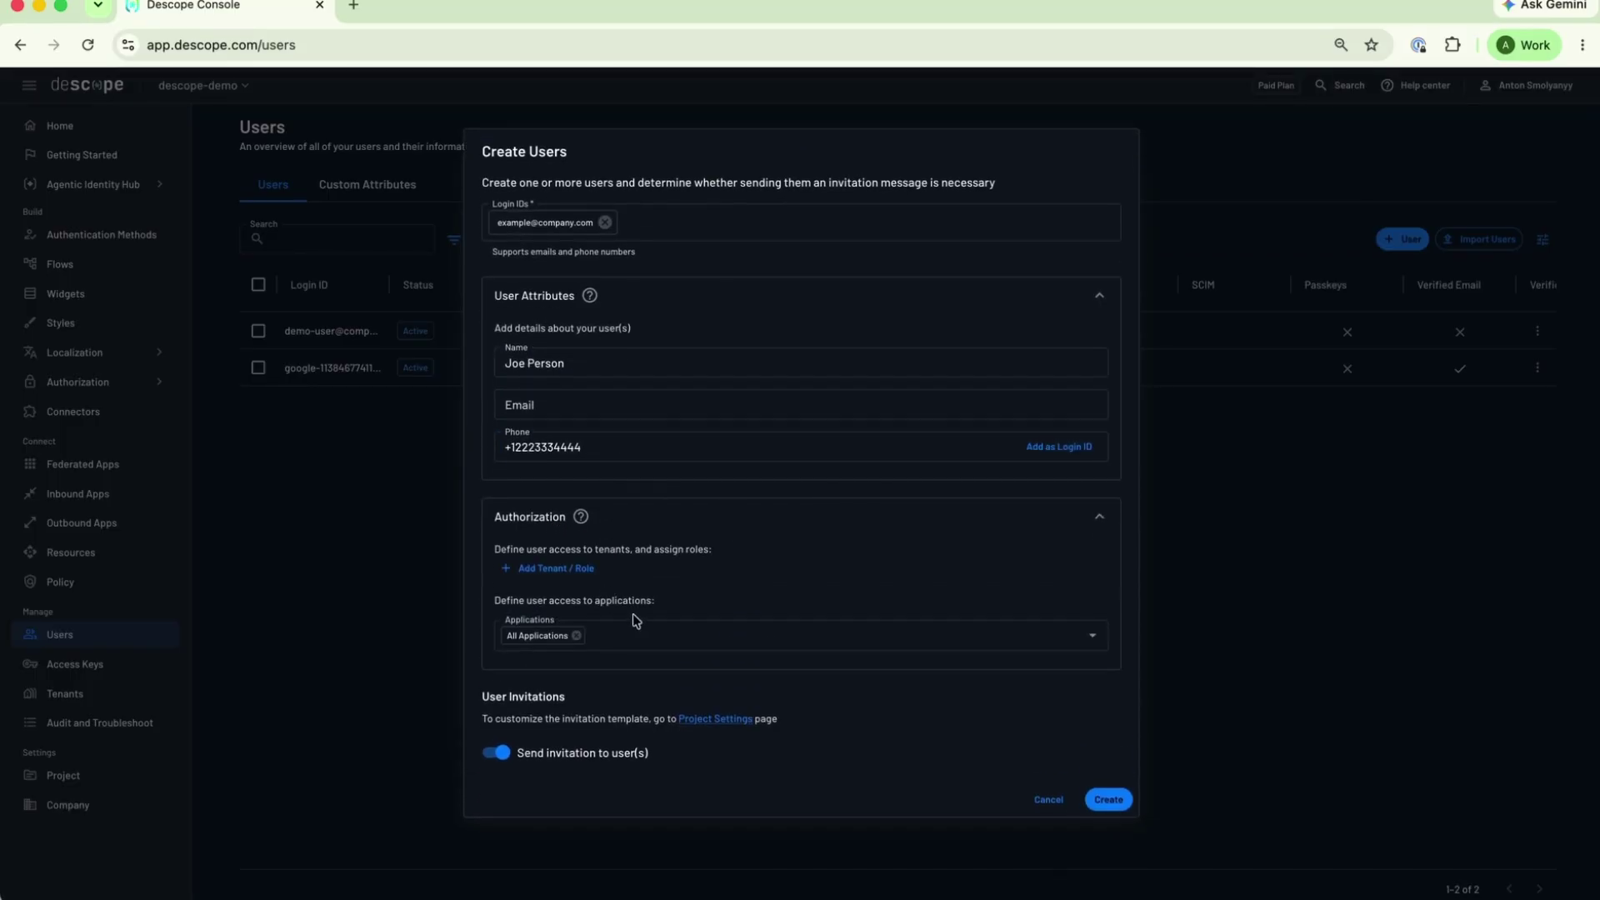
{"action": "left_click", "coordinate": [579, 569]}
{"action": "left_click", "coordinate": [584, 570]}
{"action": "left_click", "coordinate": [583, 613]}
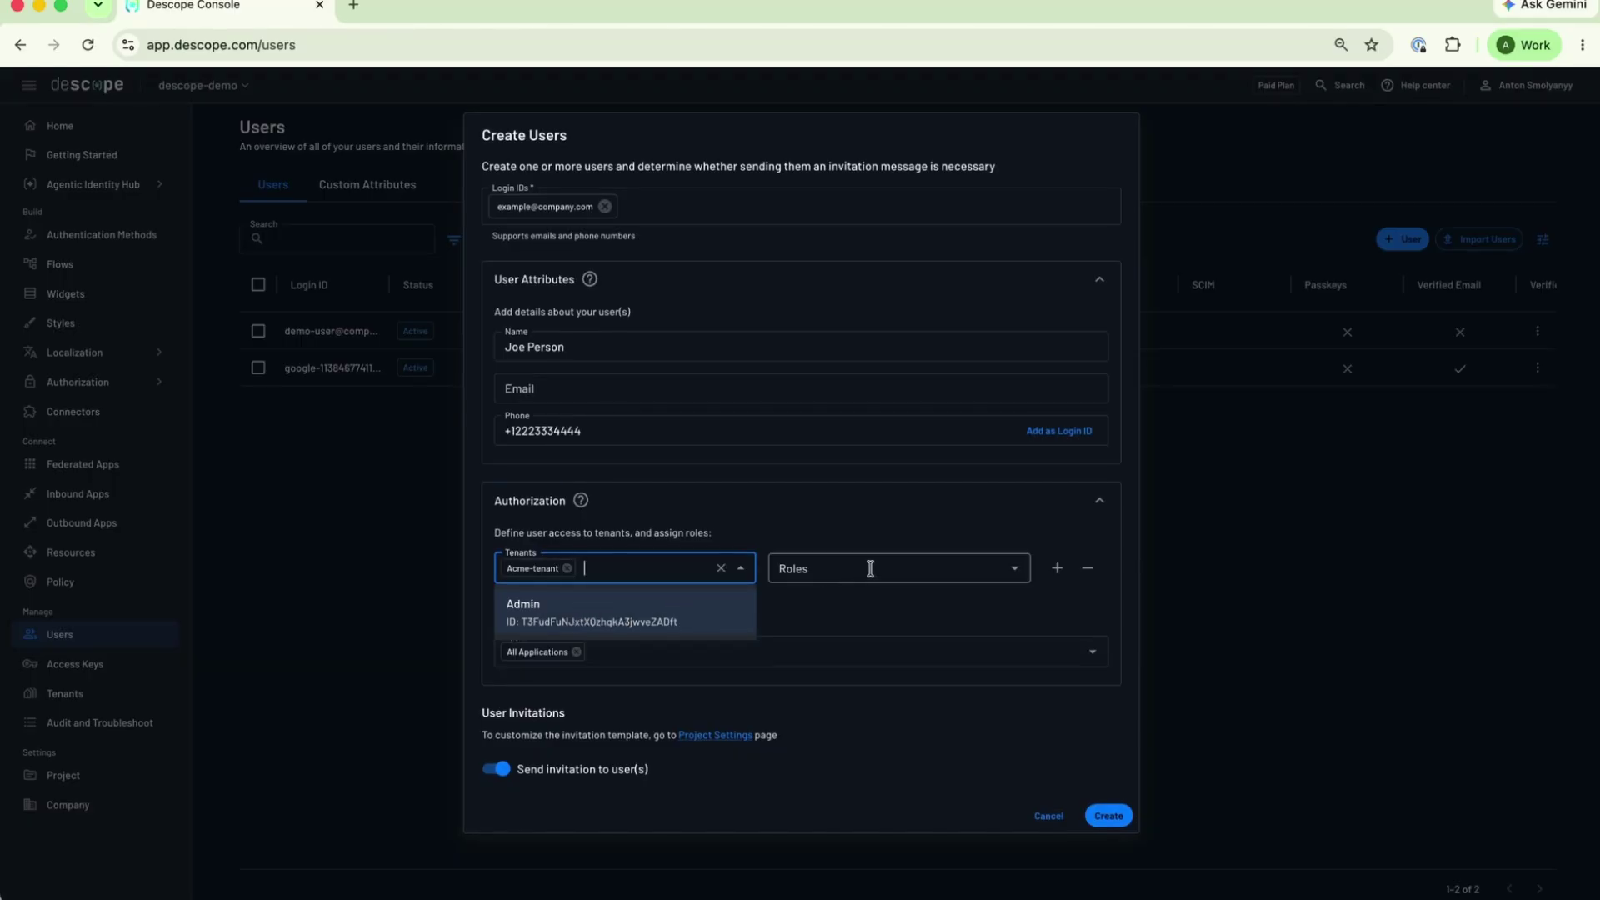
{"action": "left_click", "coordinate": [871, 566]}
{"action": "left_click", "coordinate": [832, 605]}
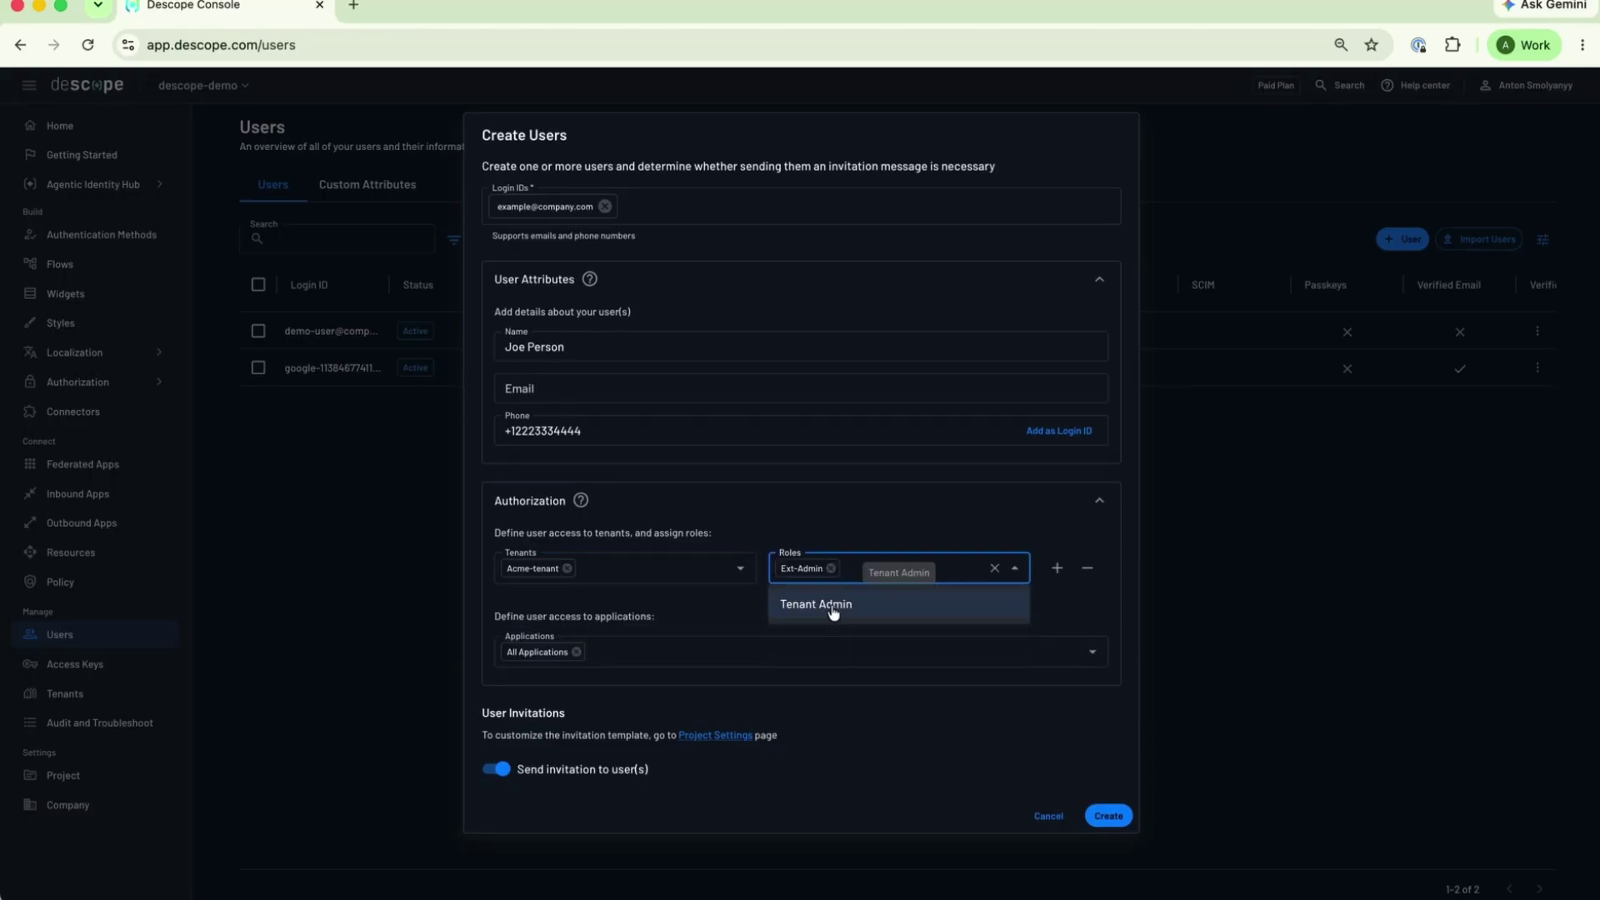
{"action": "left_click", "coordinate": [704, 612]}
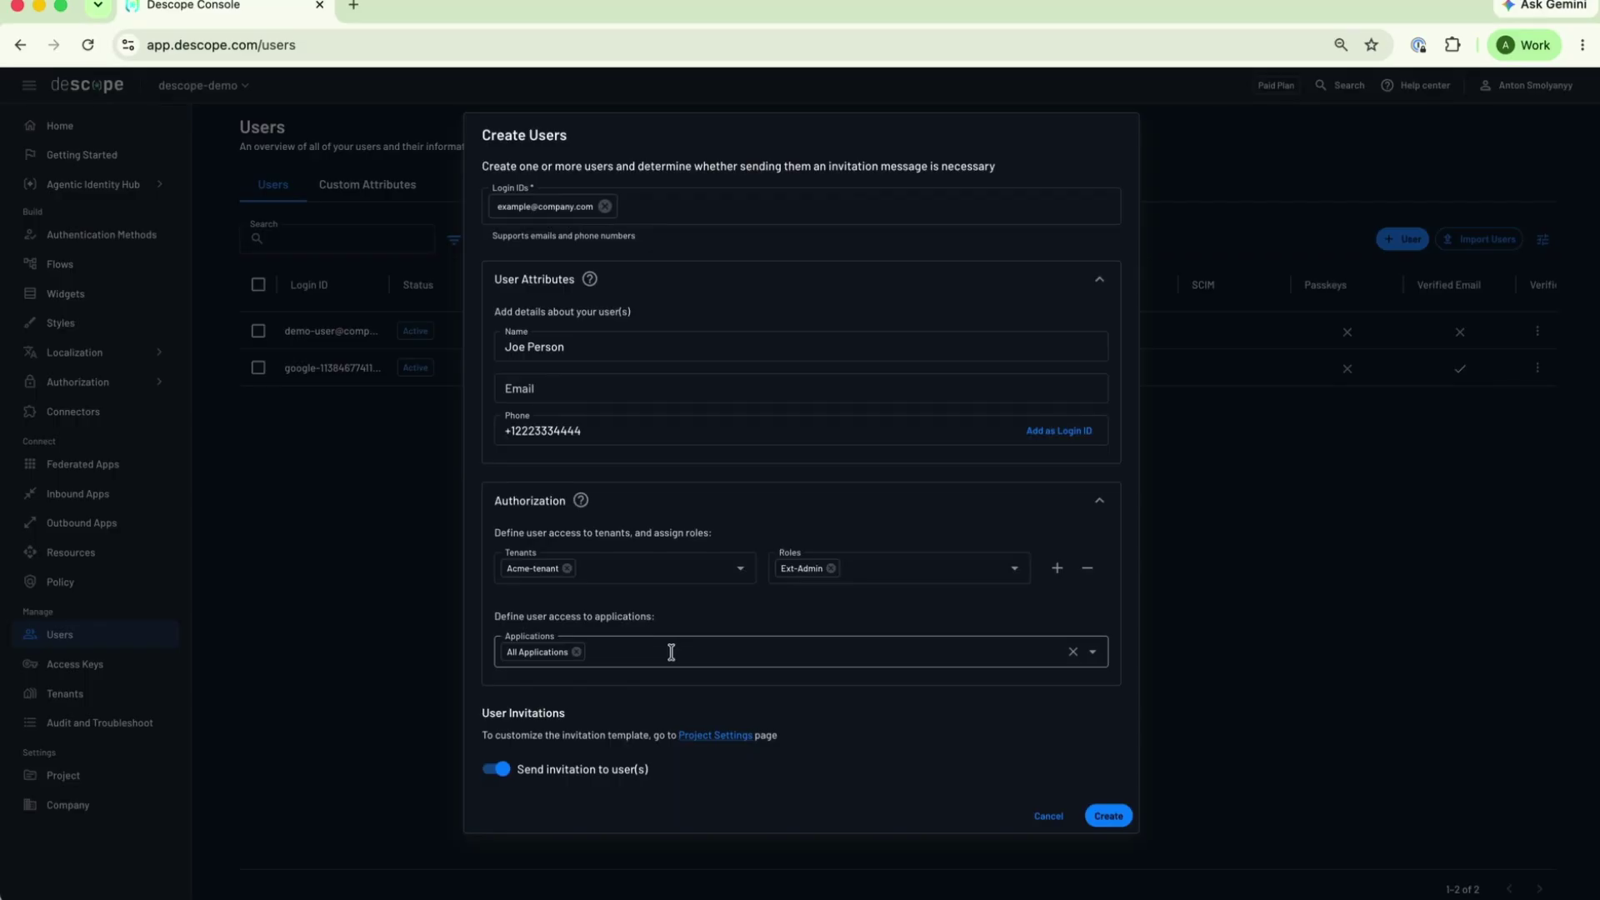
Step: Start generating a new access key named Key-1 in Access Keys
{"action": "left_click", "coordinate": [75, 664]}
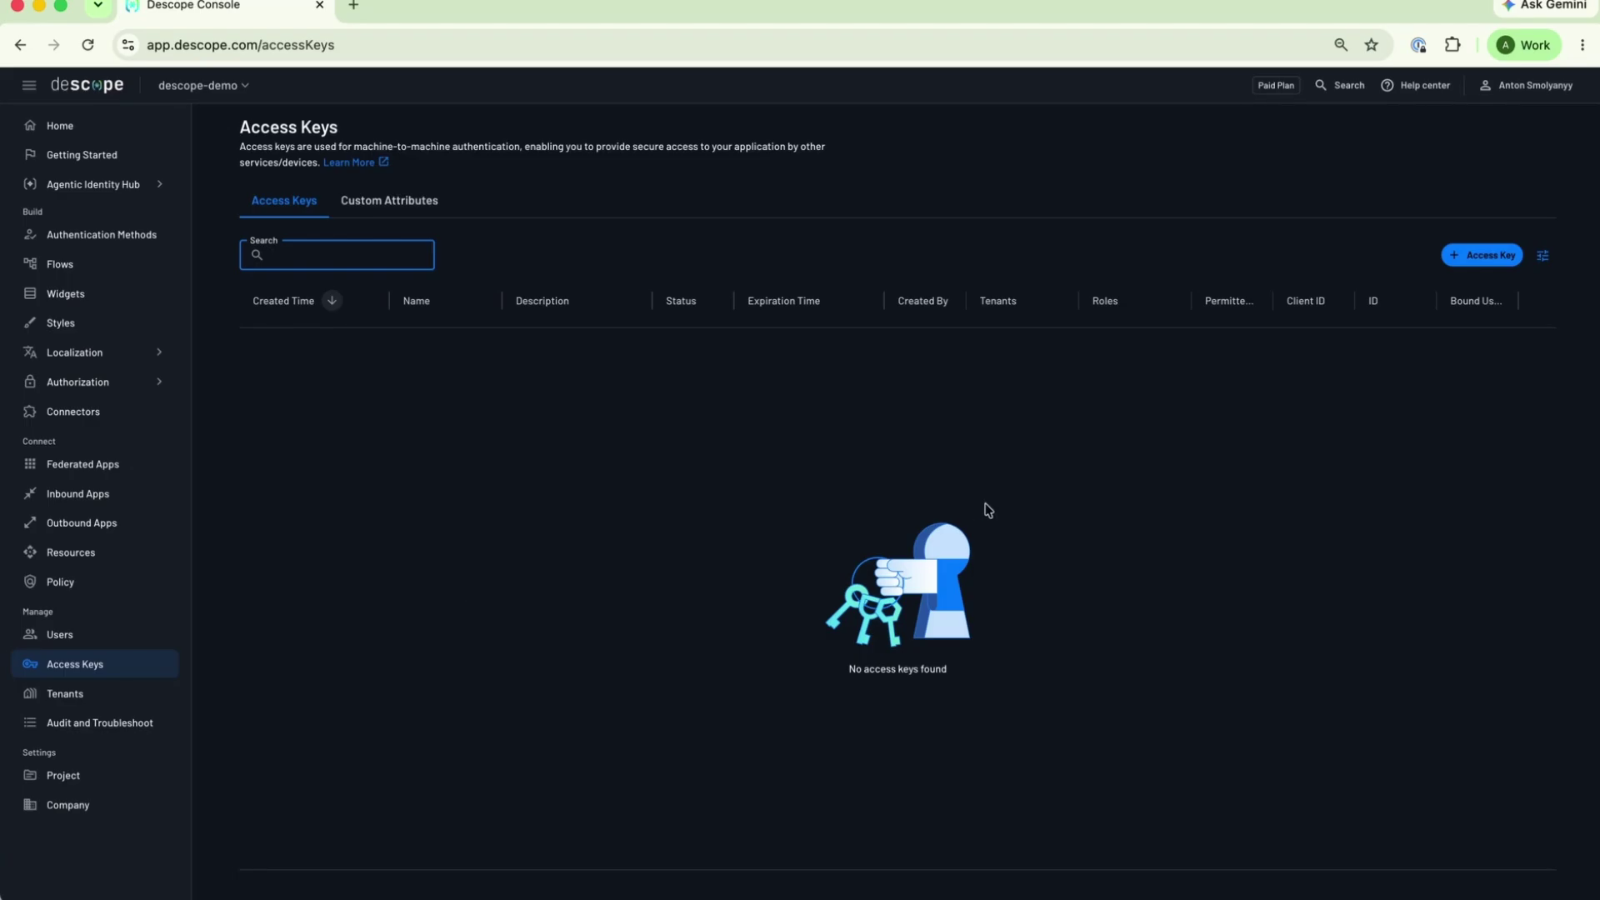
{"action": "left_click", "coordinate": [1486, 256]}
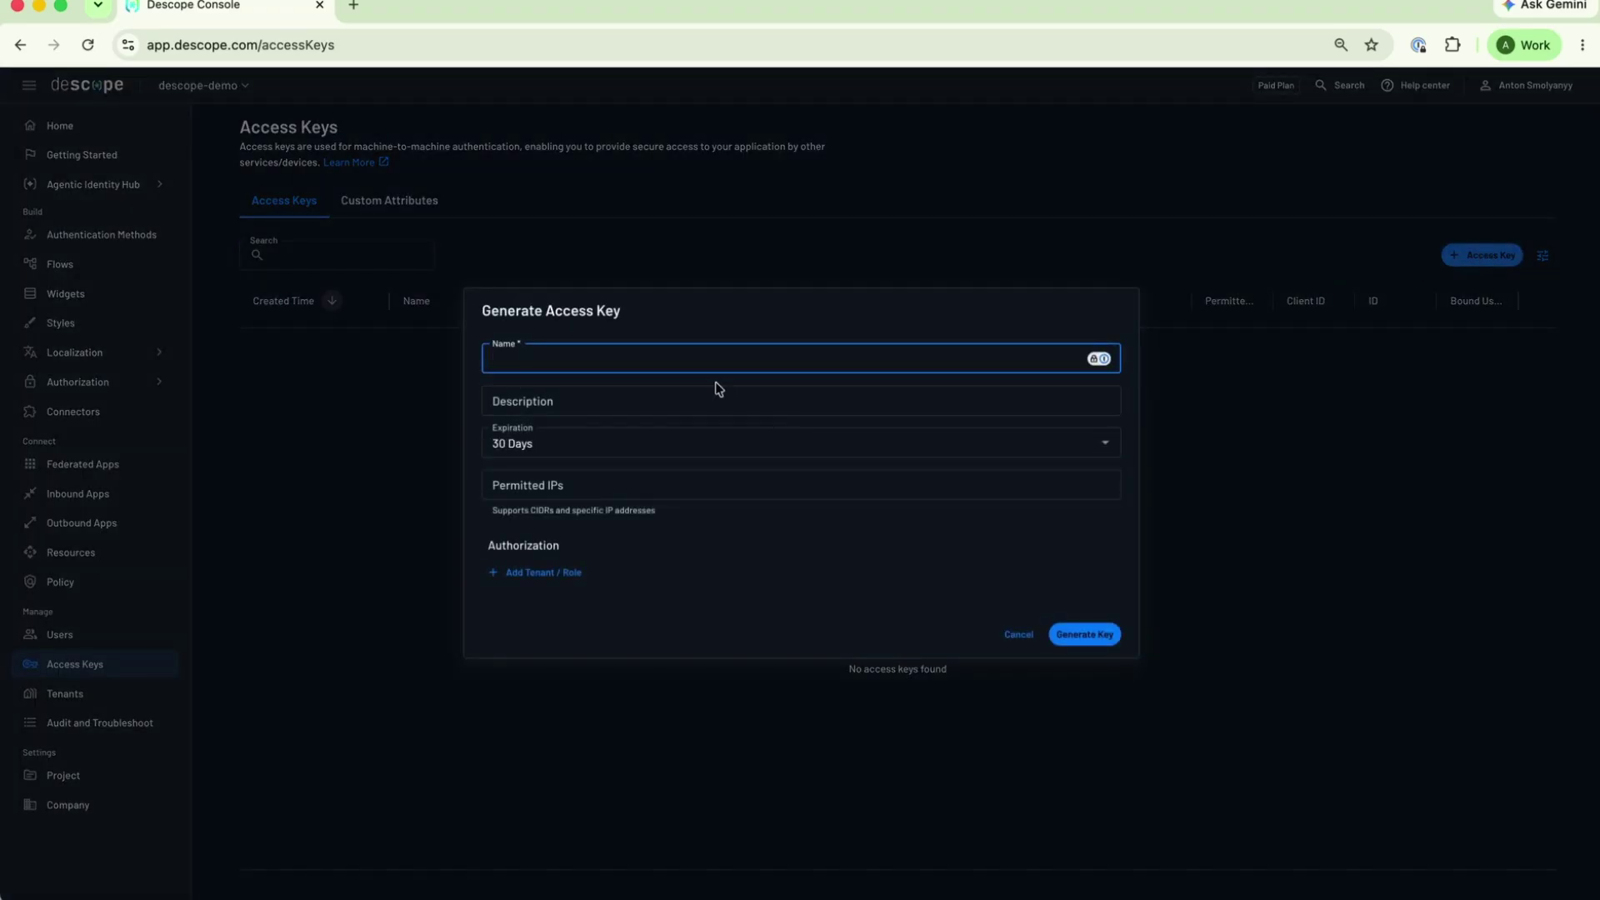
{"action": "type", "text": "Key-1"}
Step: Authorize the access key for Acme-tenant with the Ext-Admin role
{"action": "left_click", "coordinate": [538, 573]}
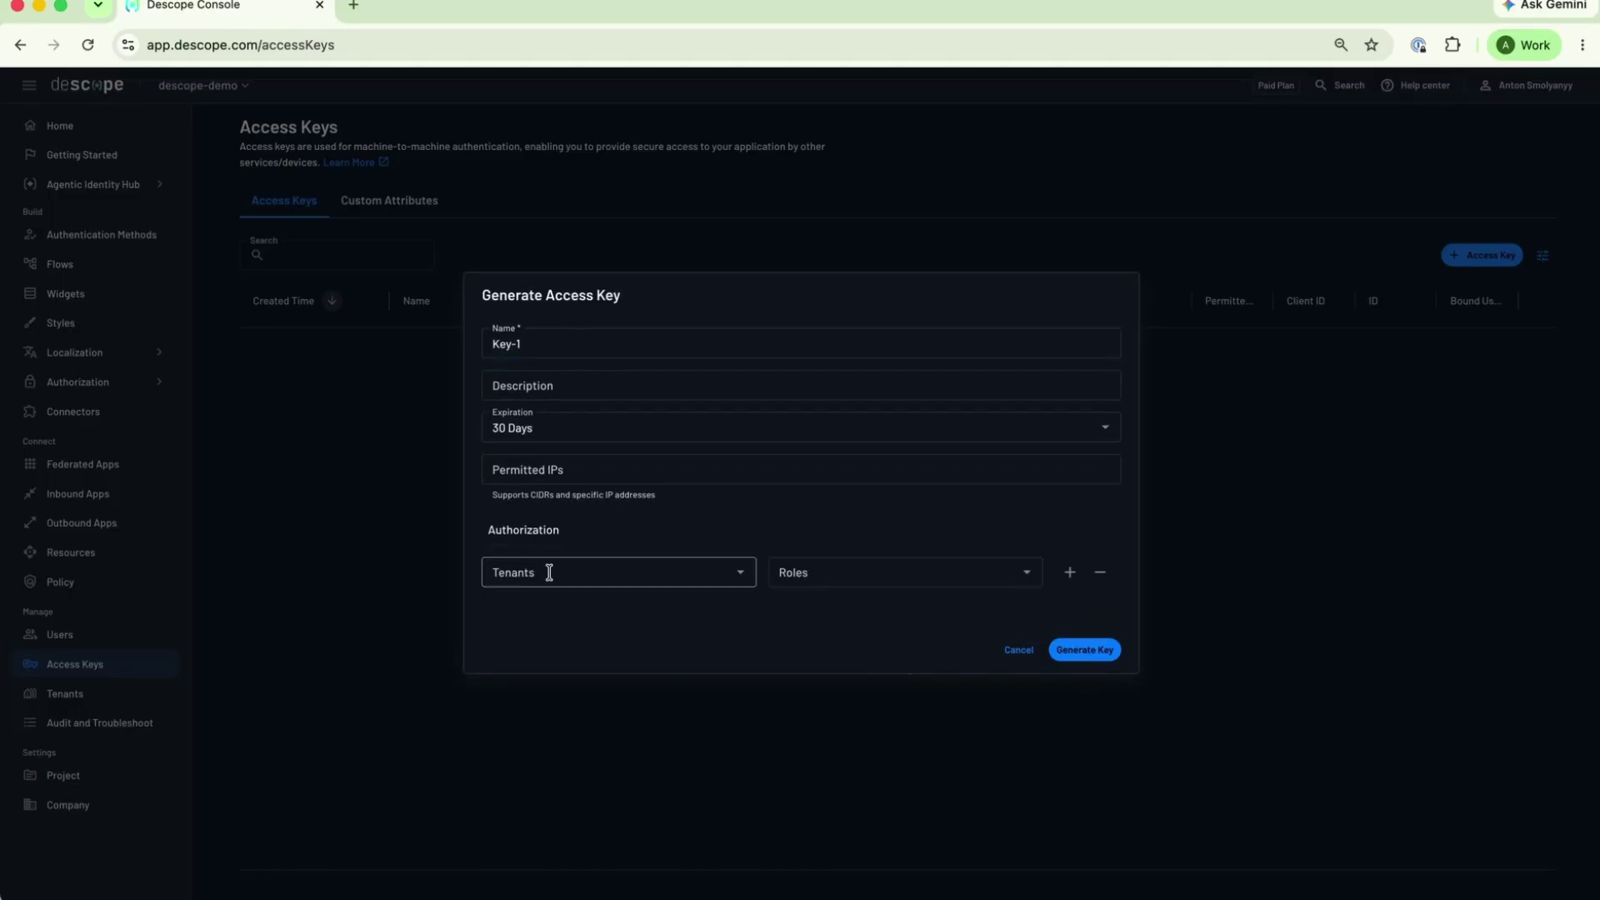
{"action": "left_click", "coordinate": [550, 573]}
{"action": "left_click", "coordinate": [551, 617]}
{"action": "left_click", "coordinate": [815, 575]}
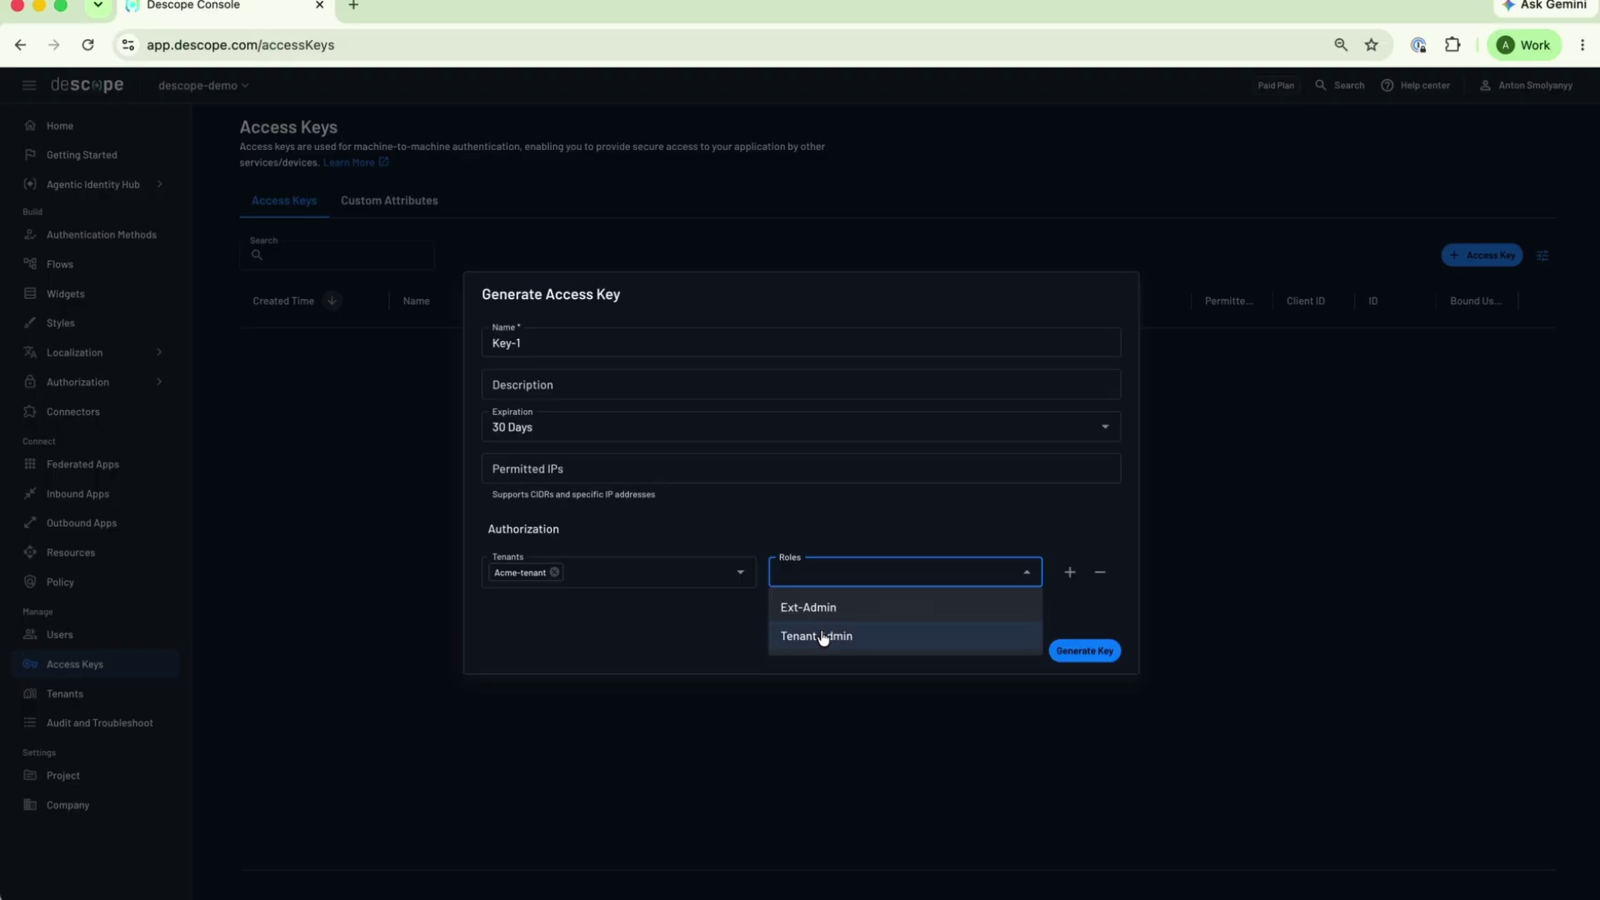
{"action": "left_click", "coordinate": [802, 608]}
{"action": "left_click", "coordinate": [729, 631]}
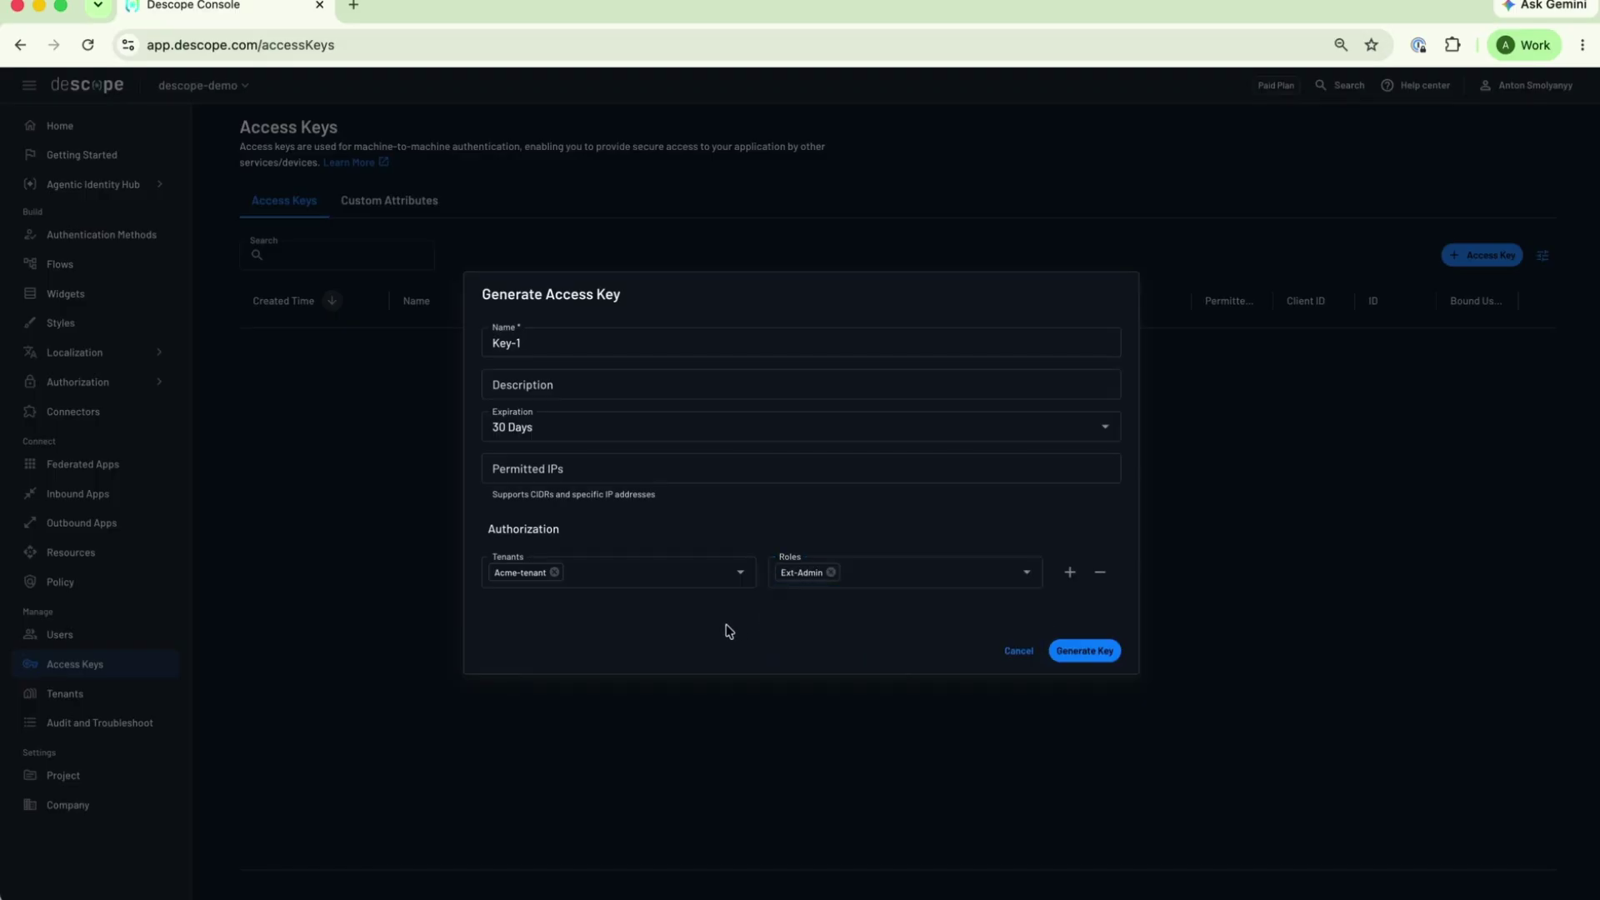
Step: Generate the access key with an expiration of 60 days and copy the generated key to the clipboard
{"action": "left_click", "coordinate": [833, 428]}
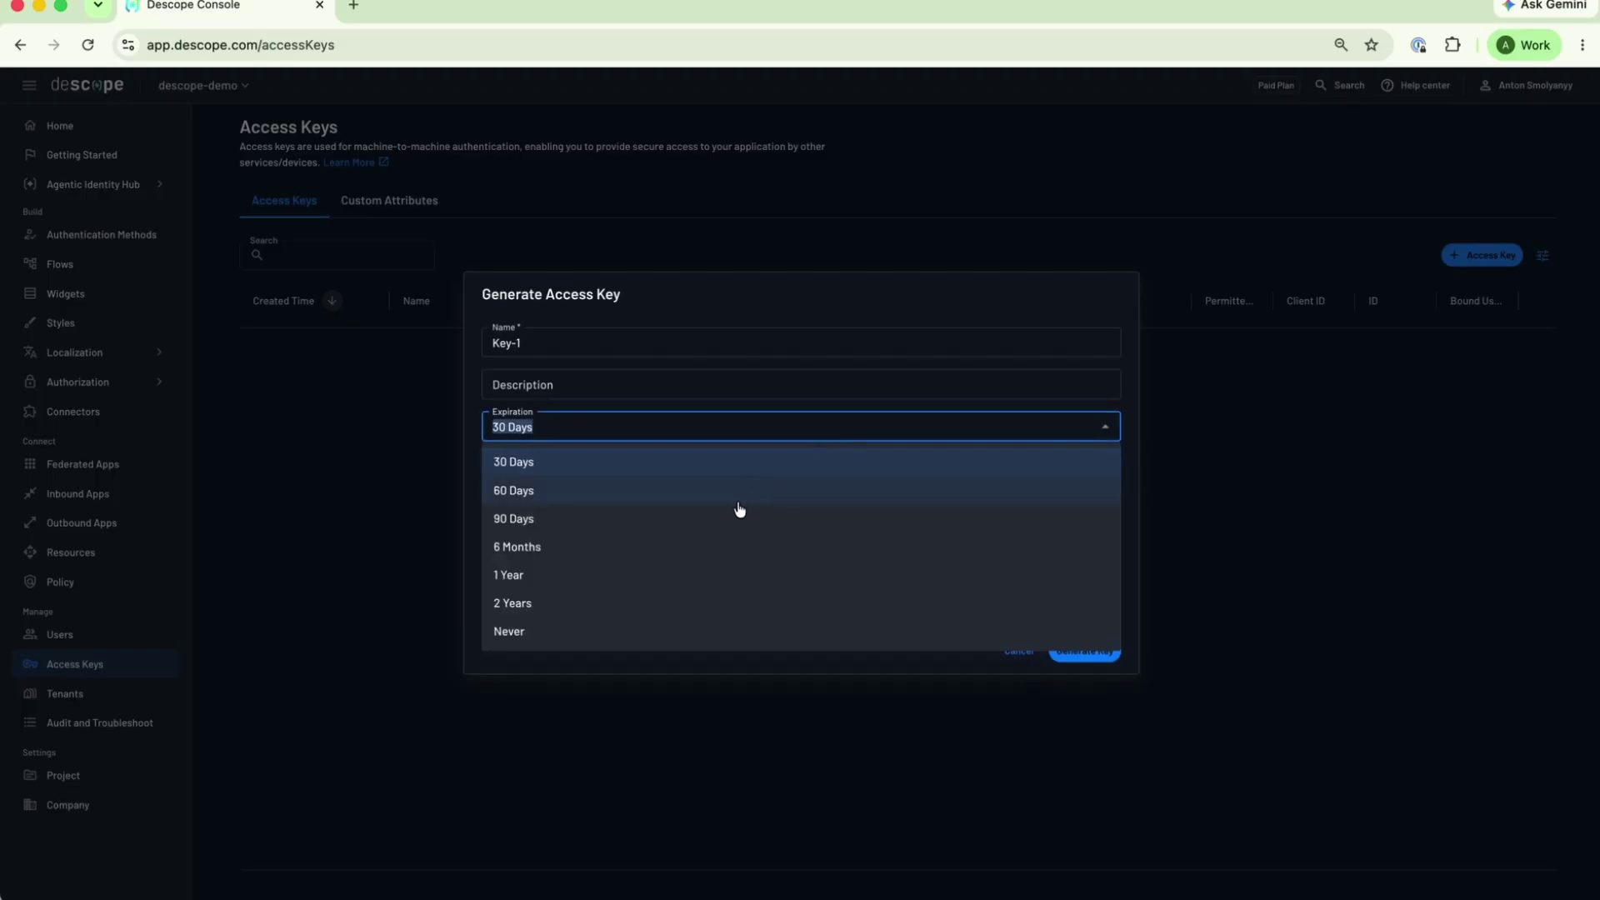
{"action": "left_click", "coordinate": [739, 509]}
{"action": "left_click", "coordinate": [1080, 652]}
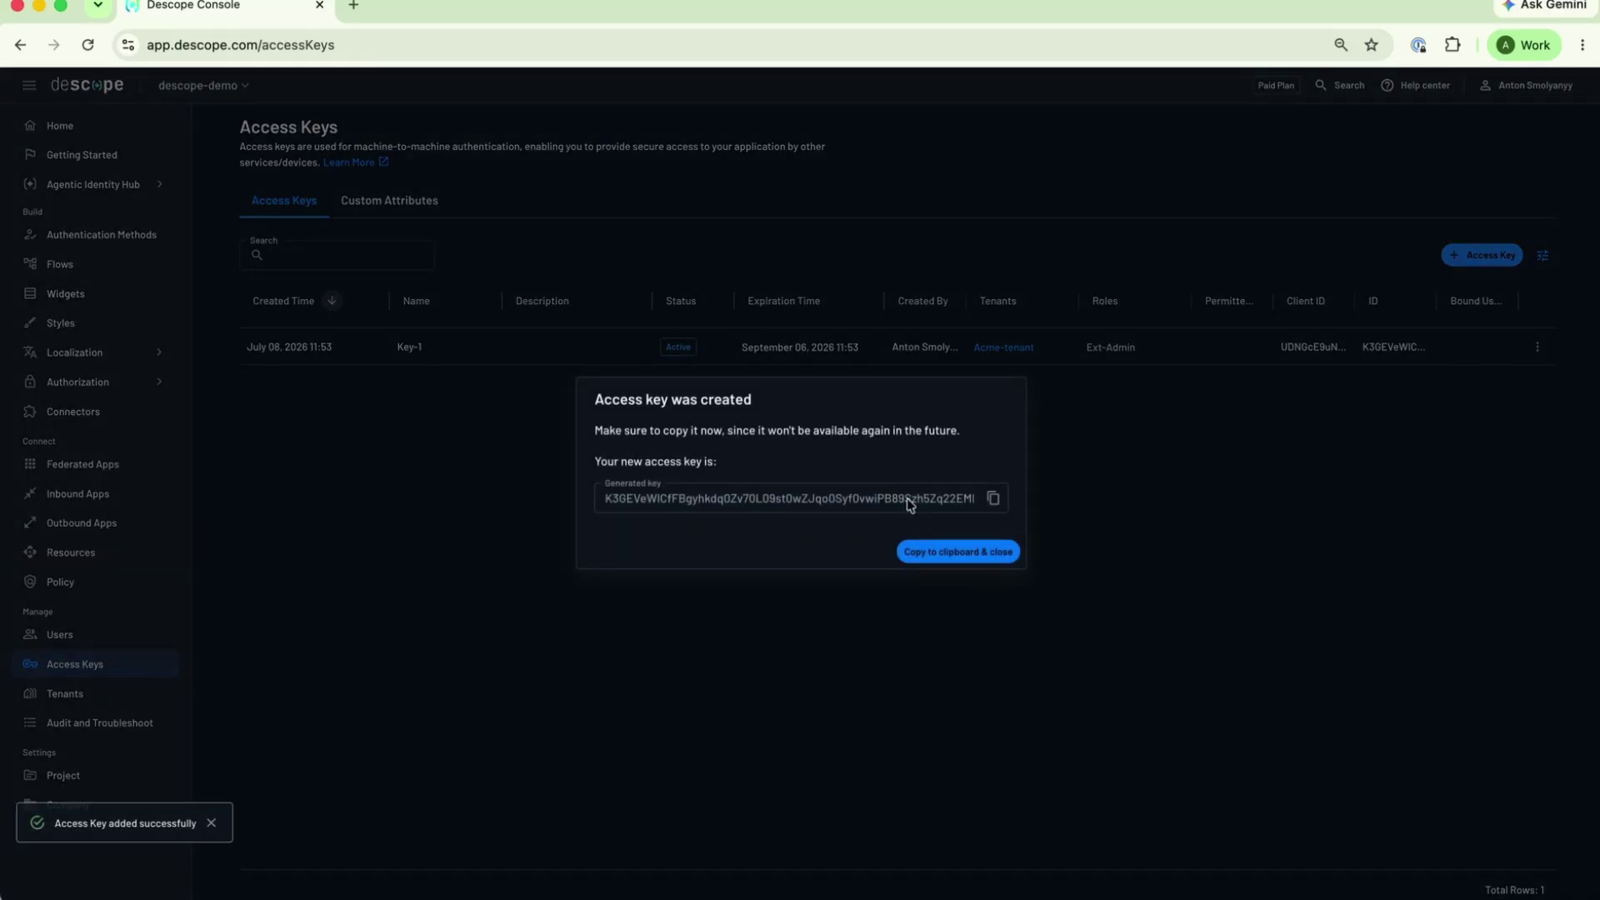
{"action": "left_click", "coordinate": [959, 552]}
Step: Open Acme-tenant from Tenants, preview the SAML options in its SSO authentication settings and discard the change
{"action": "left_click", "coordinate": [74, 696]}
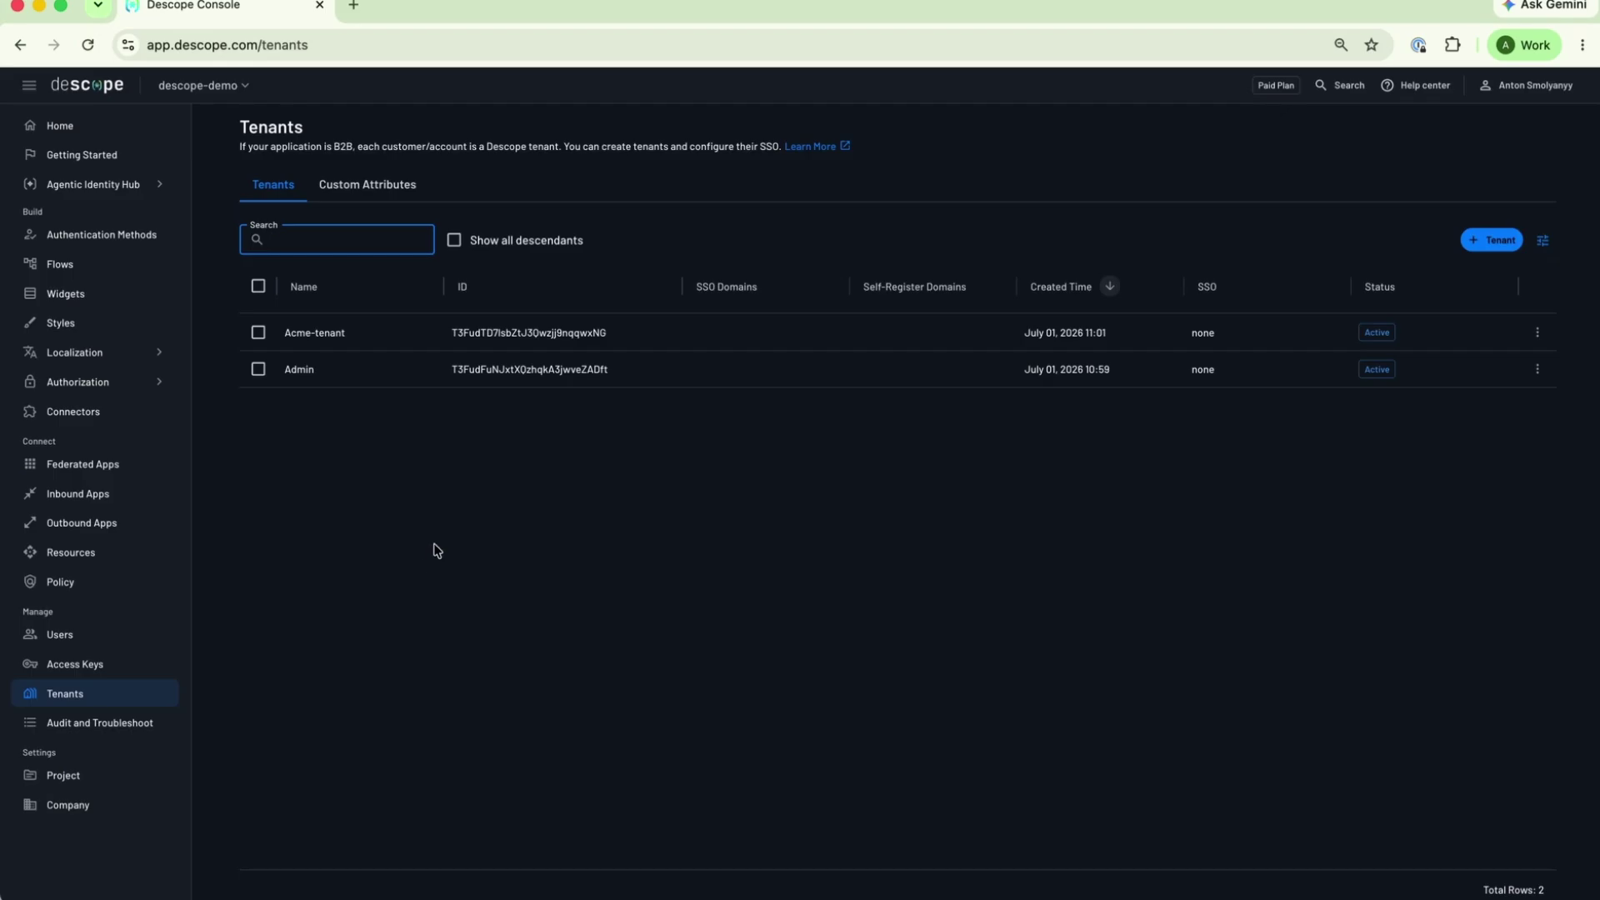
{"action": "left_click", "coordinate": [384, 339]}
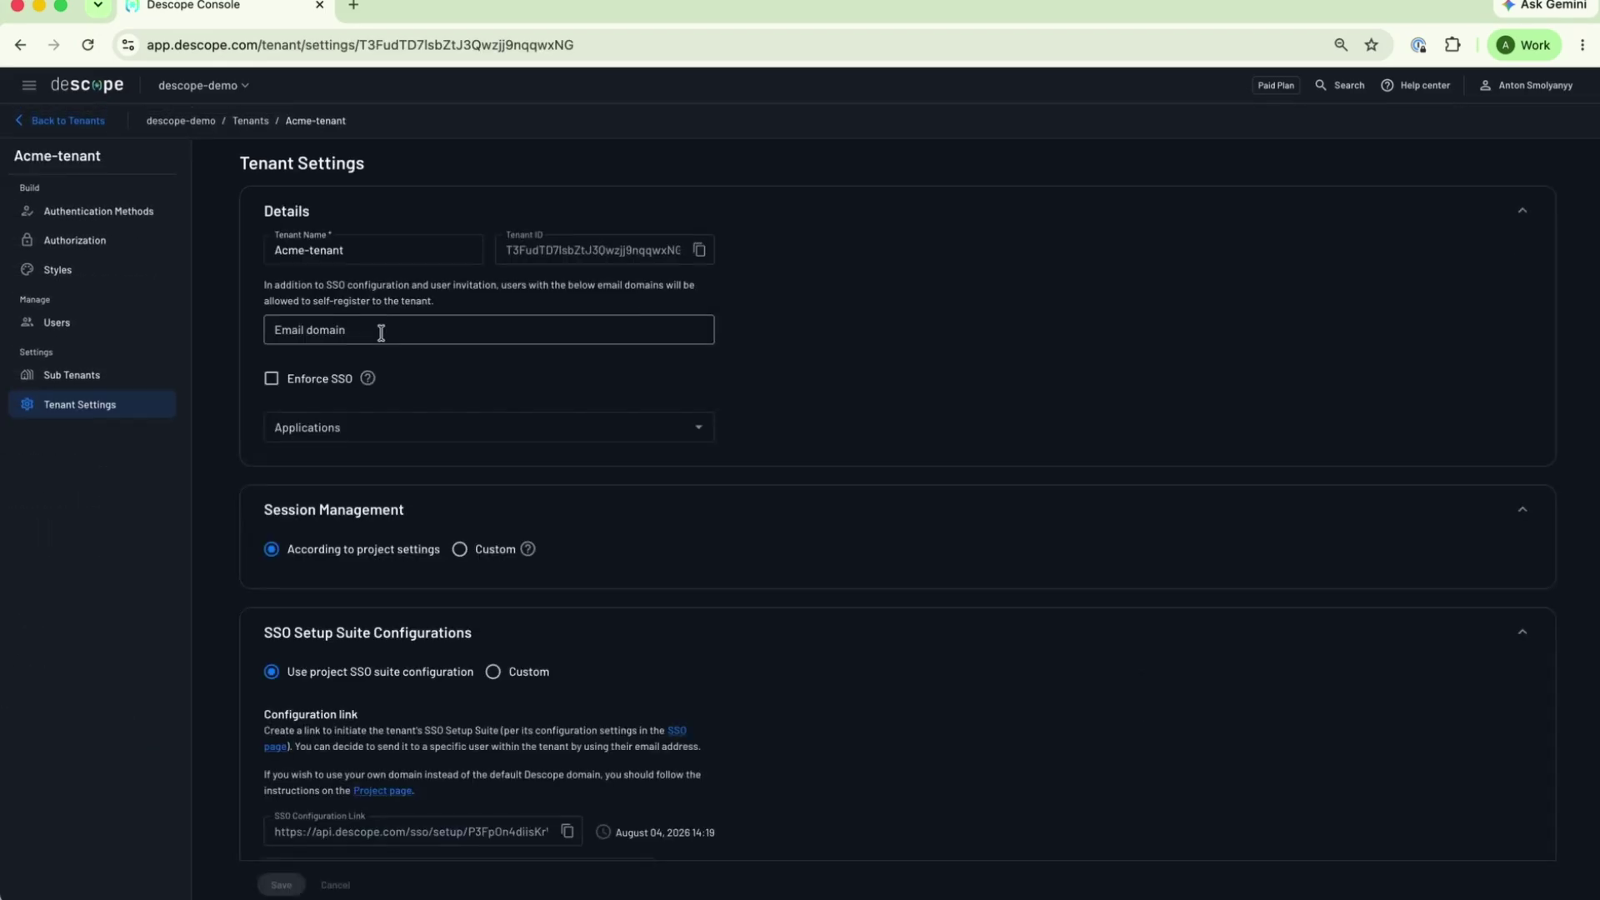
{"action": "left_click", "coordinate": [154, 213]}
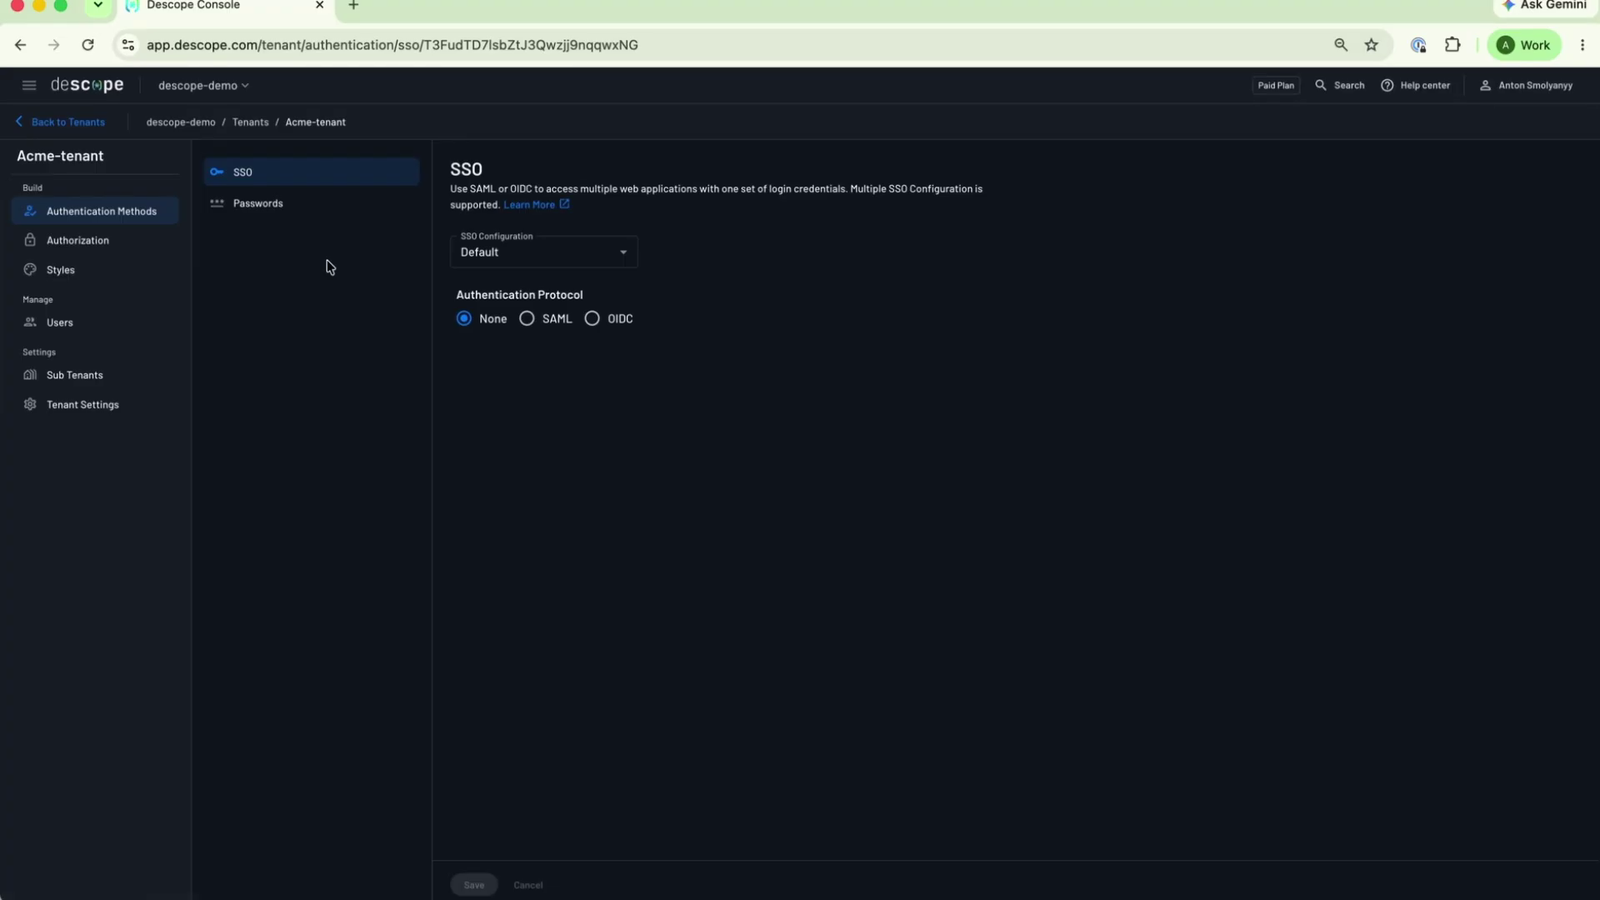
{"action": "left_click", "coordinate": [534, 319]}
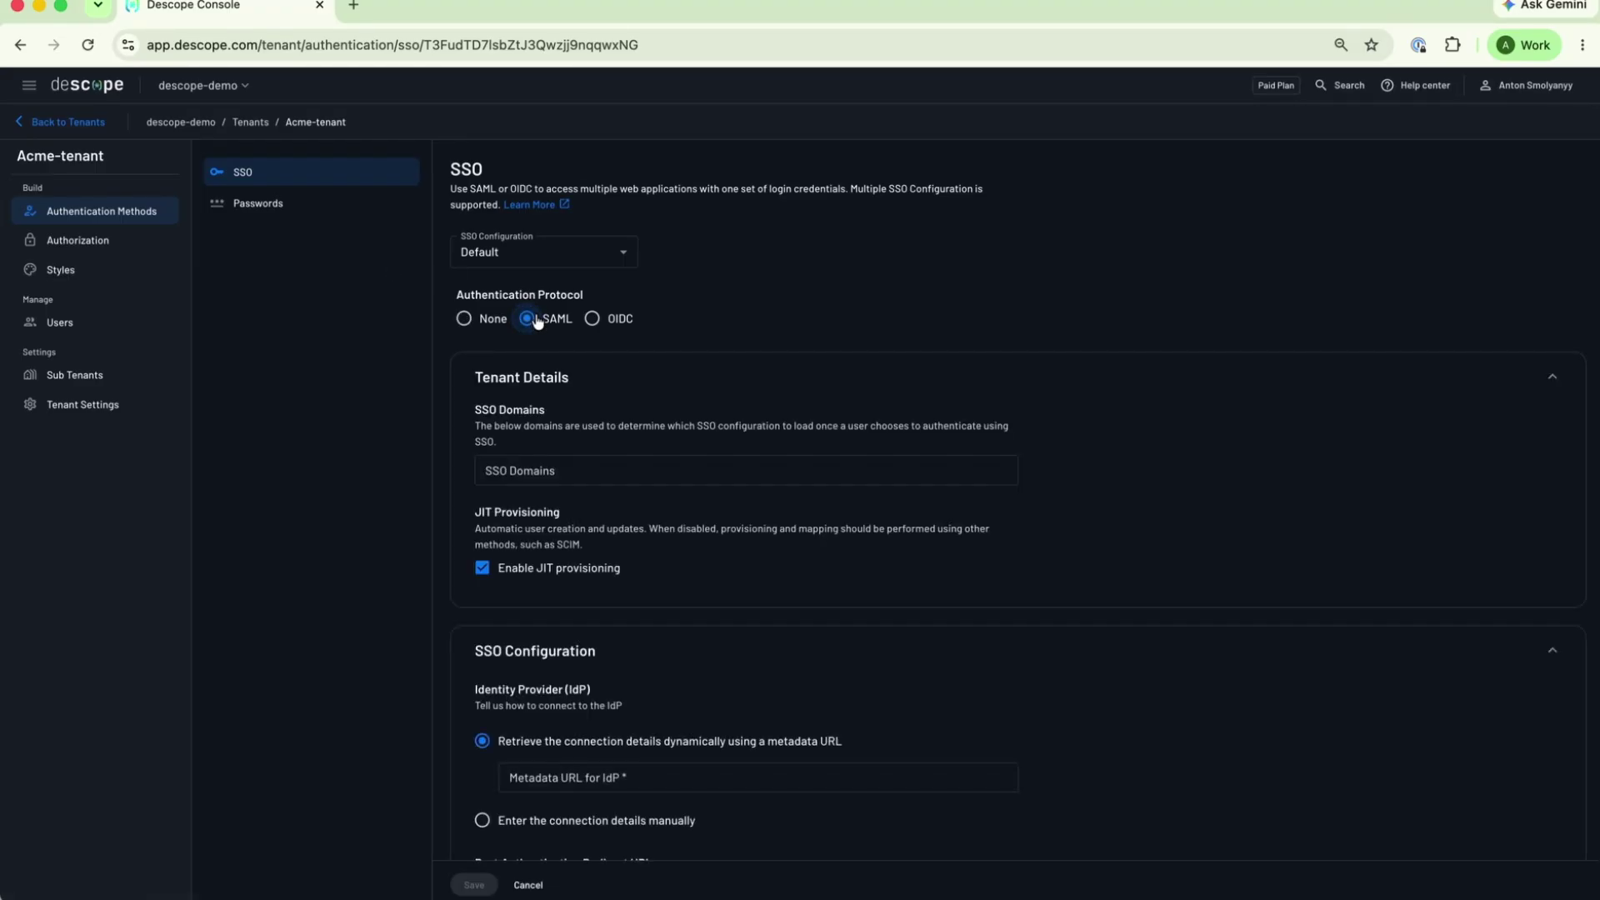
{"action": "scroll", "coordinate": [572, 365], "scroll_direction": "down", "scroll_amount": 7}
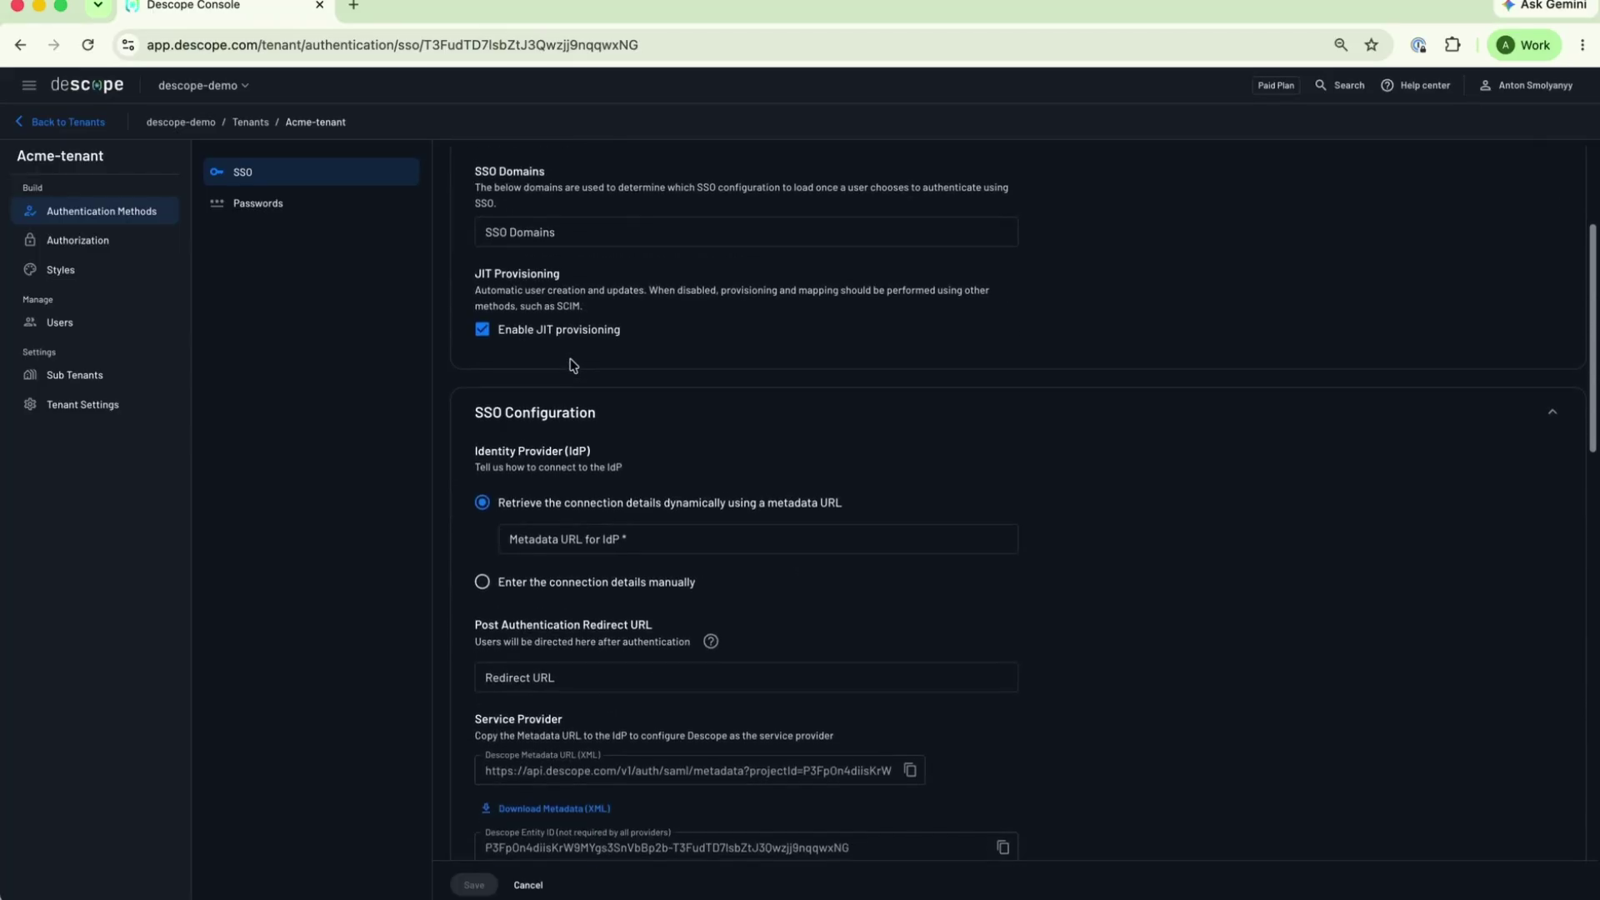
{"action": "scroll", "coordinate": [573, 365], "scroll_direction": "down", "scroll_amount": 10}
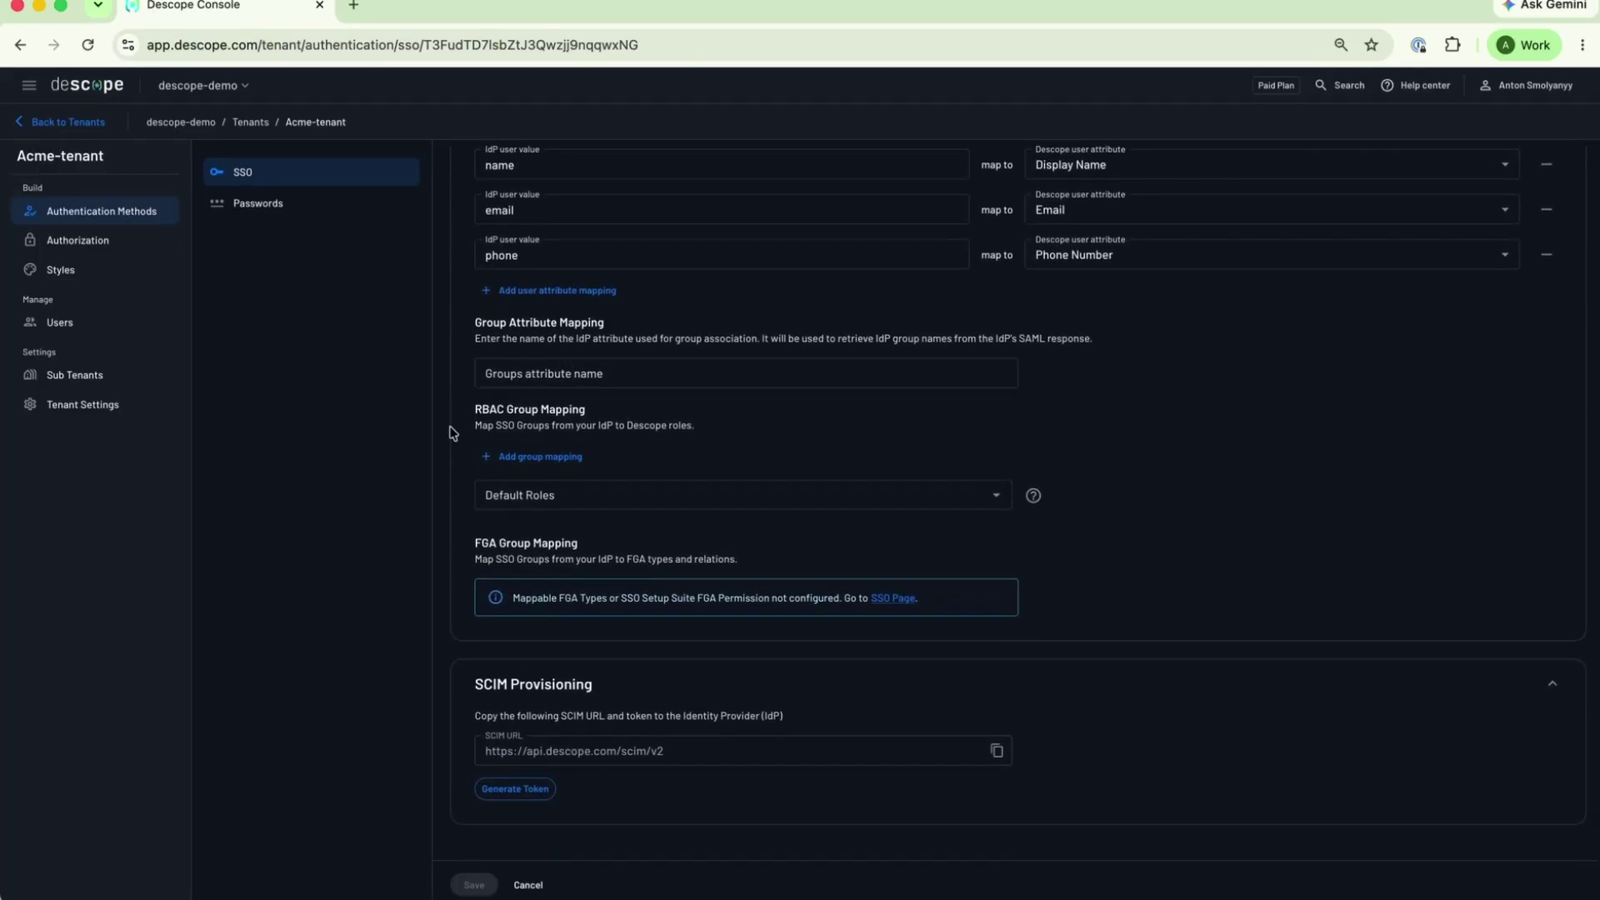
{"action": "left_click", "coordinate": [126, 405]}
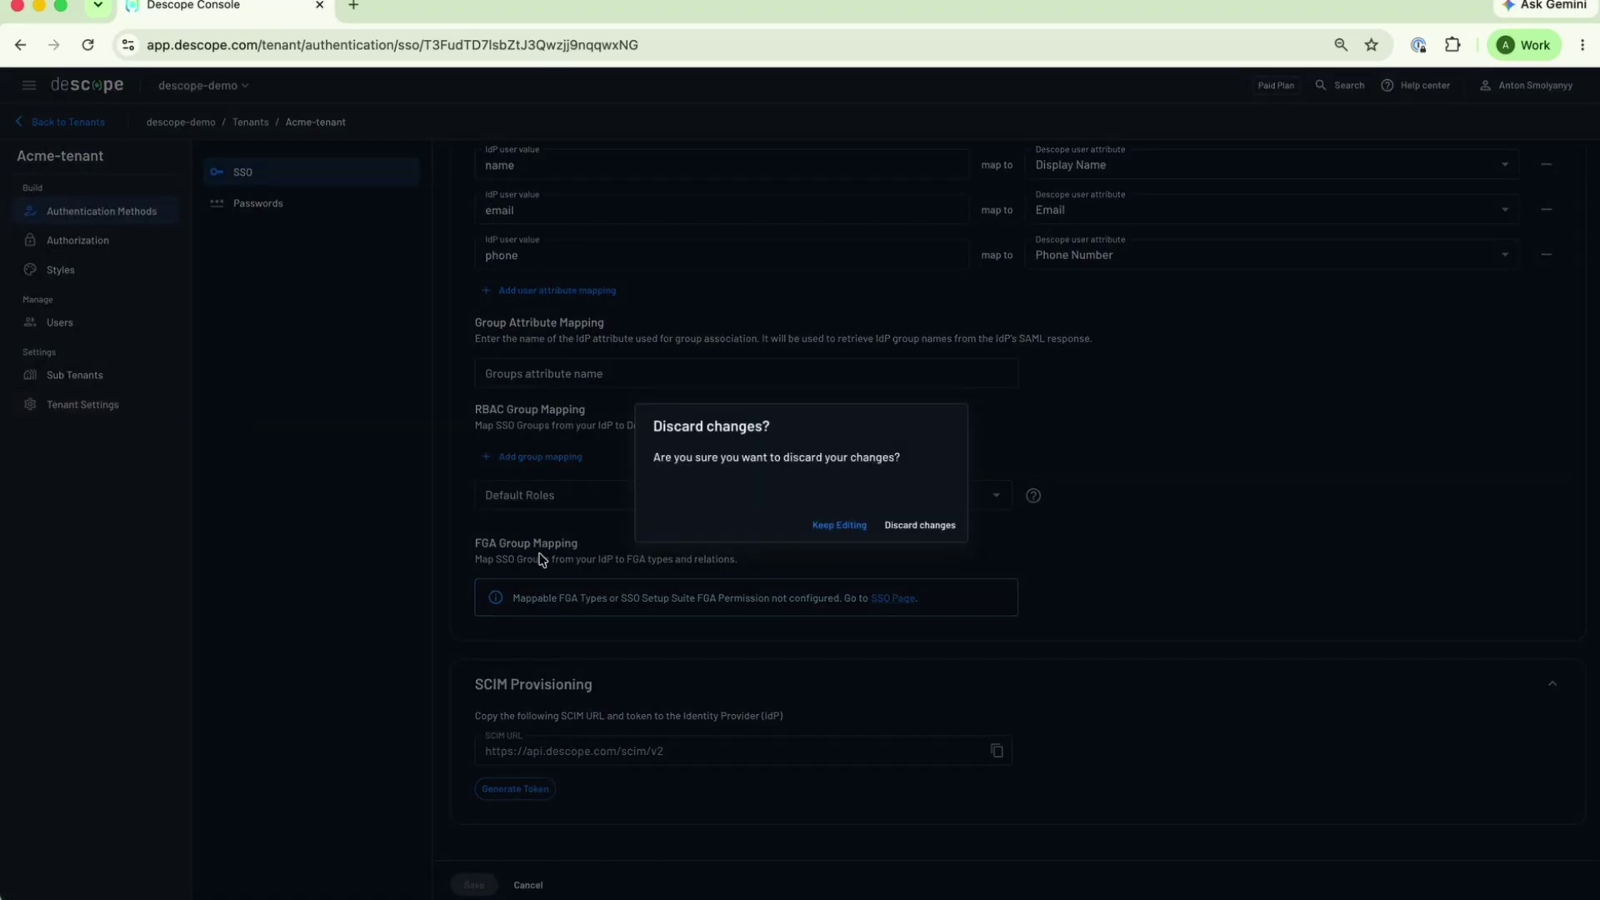
{"action": "left_click", "coordinate": [891, 535]}
Step: Copy the SSO configuration link from Acme-tenant's settings and open it in a new browser tab
{"action": "scroll", "coordinate": [750, 500], "scroll_direction": "down", "scroll_amount": 2}
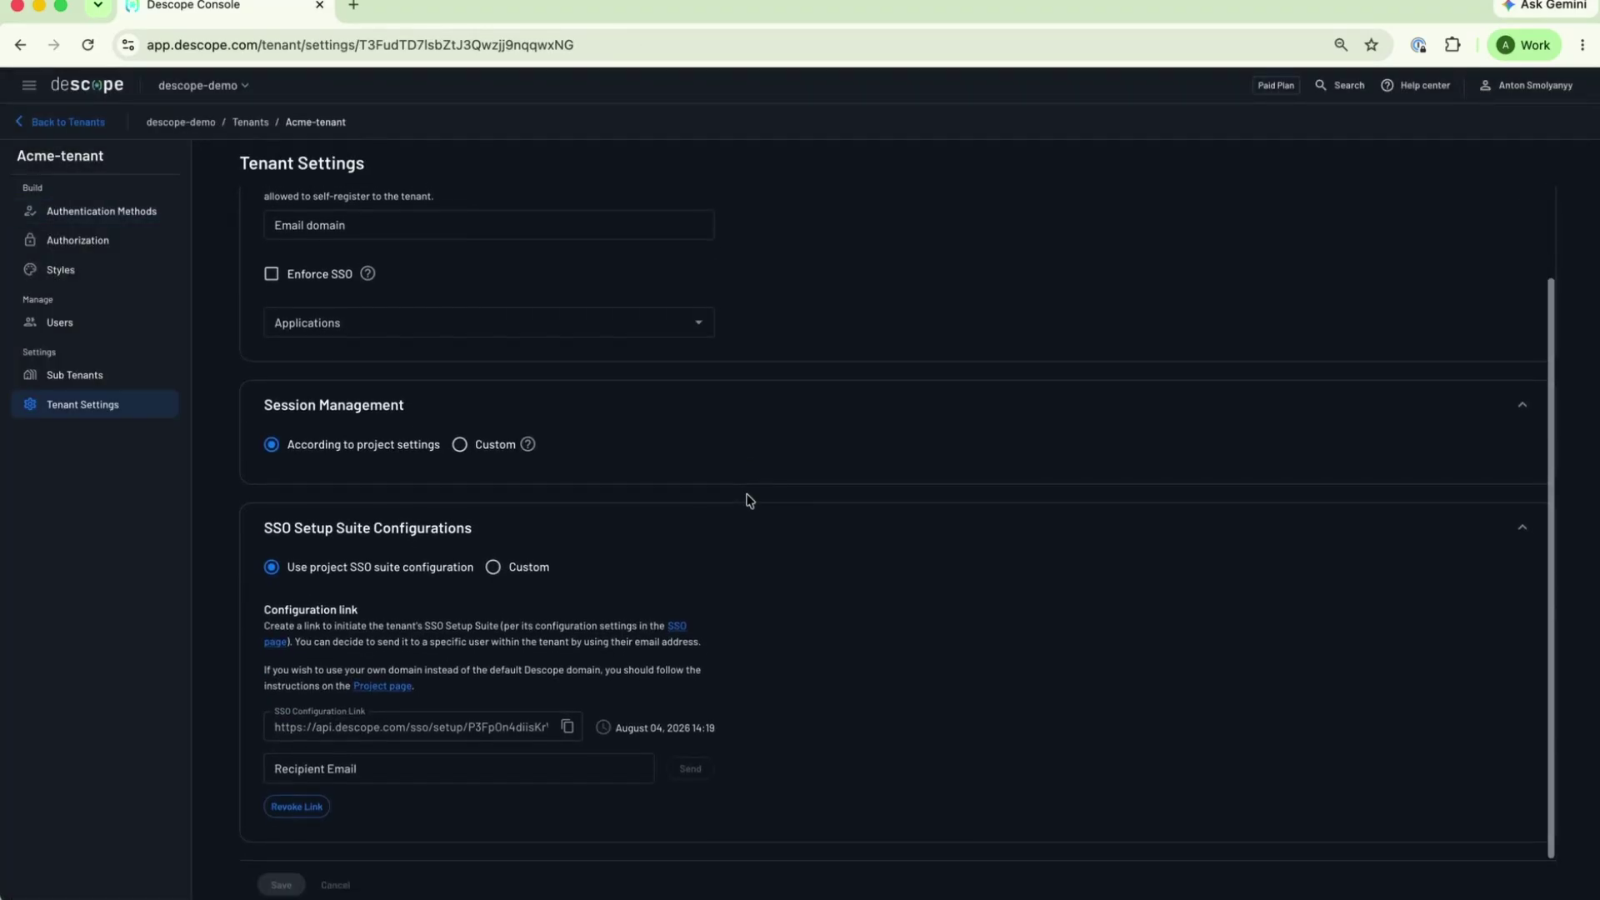
{"action": "left_click", "coordinate": [566, 728]}
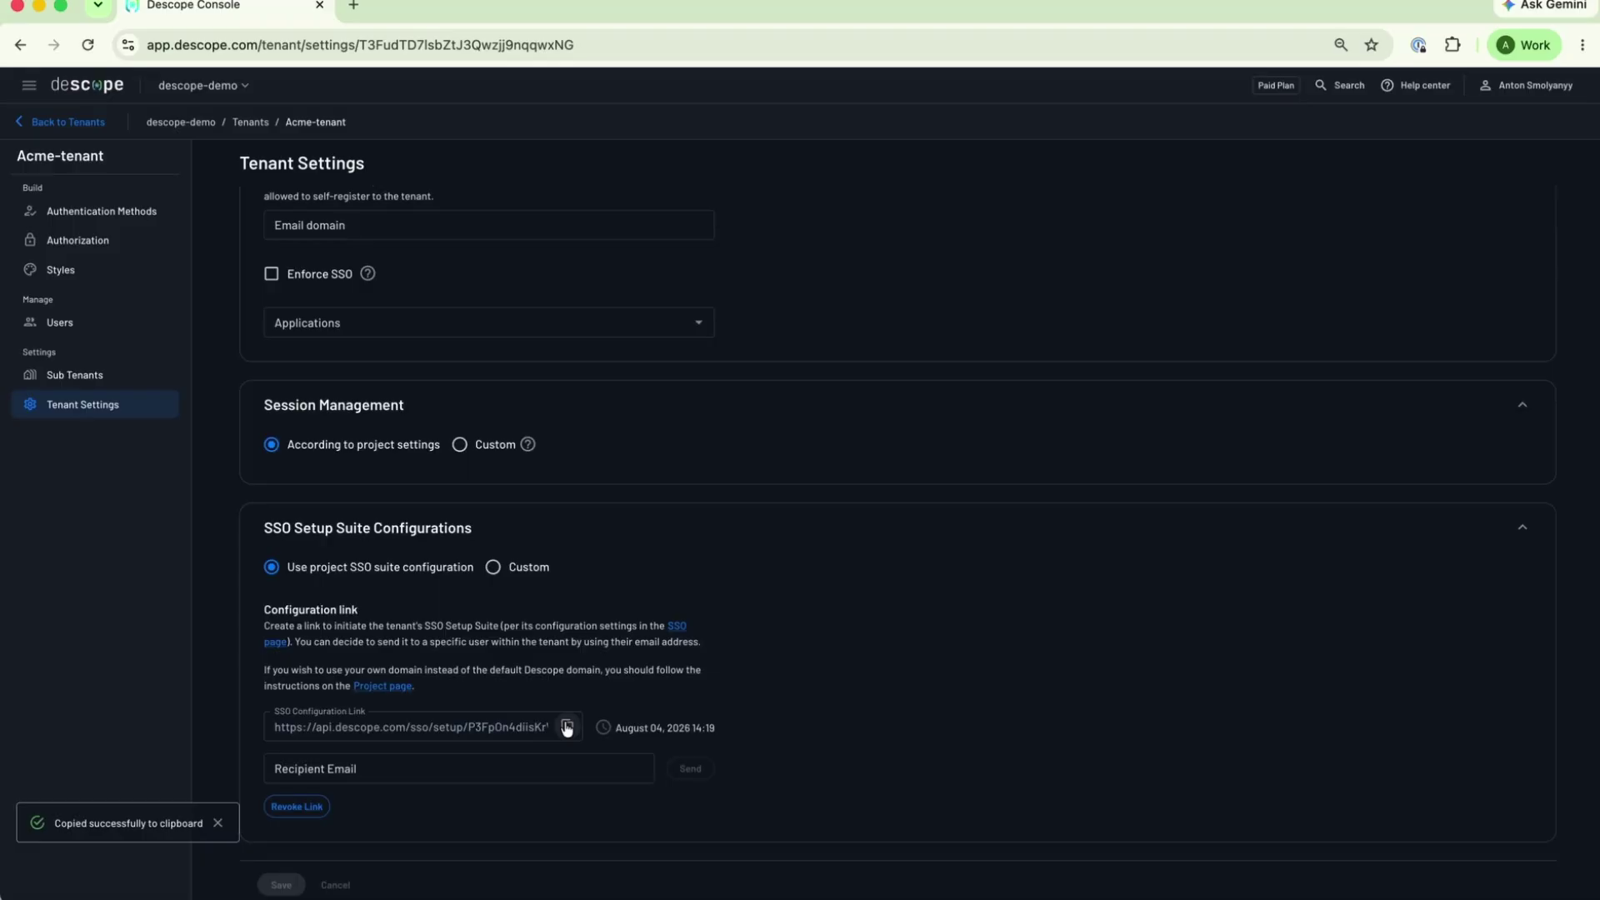
{"action": "key", "text": "super+t"}
{"action": "key", "text": "super+v"}
{"action": "key", "text": "Return"}
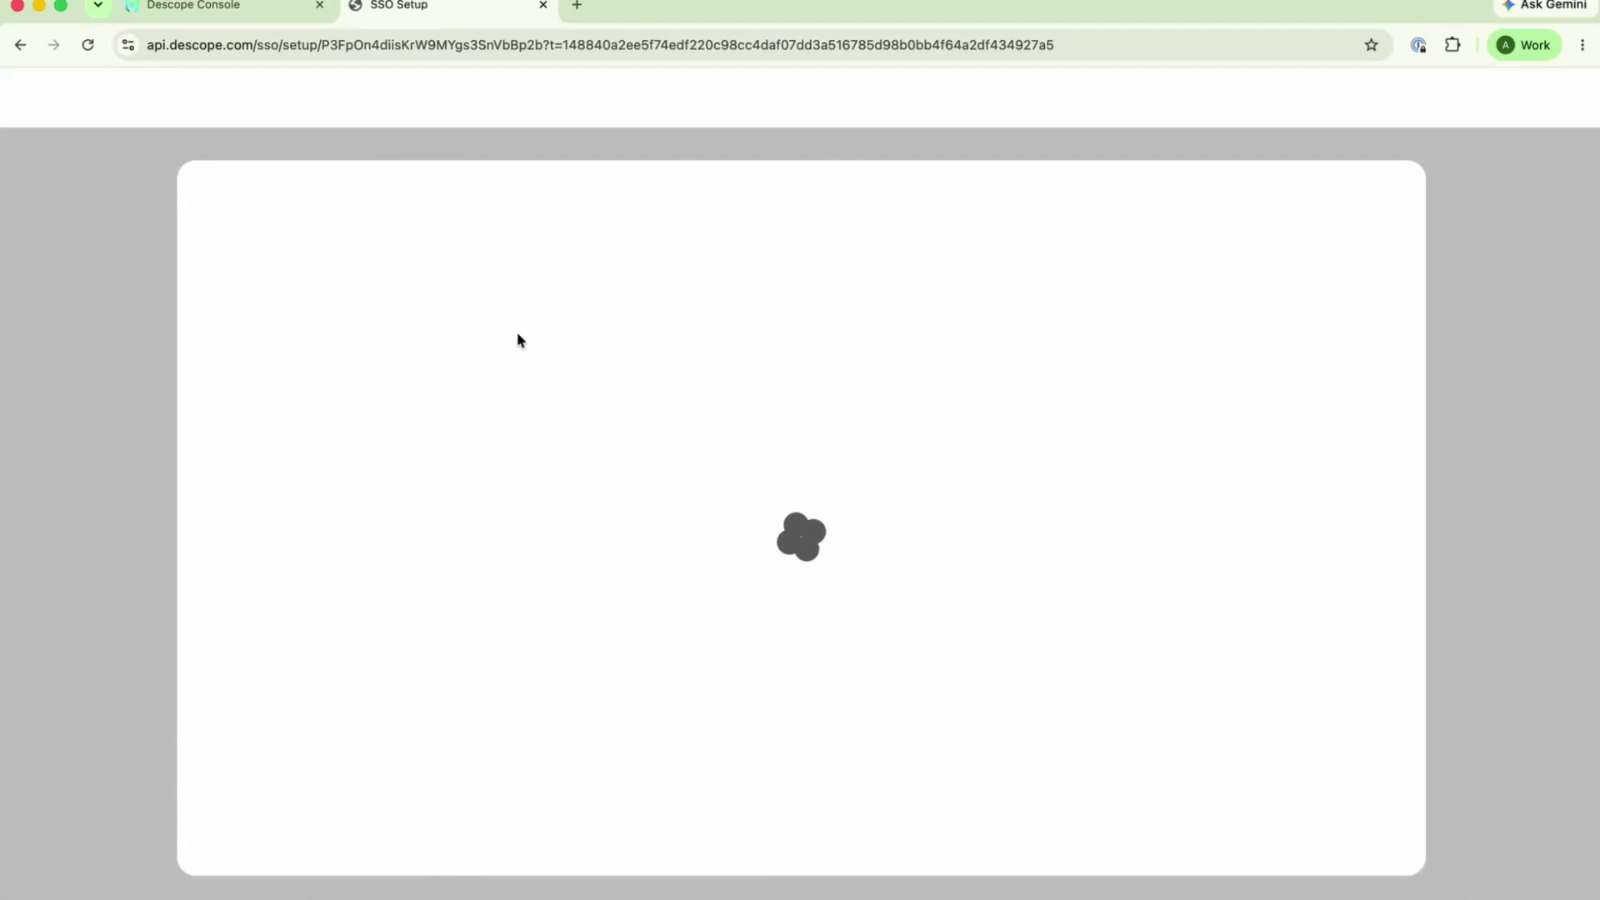
Step: Return to the Descope Console to review Acme-tenant's roles and permissions and preview the custom logo option in its styles
{"action": "key", "text": "ctrl+shift+Tab"}
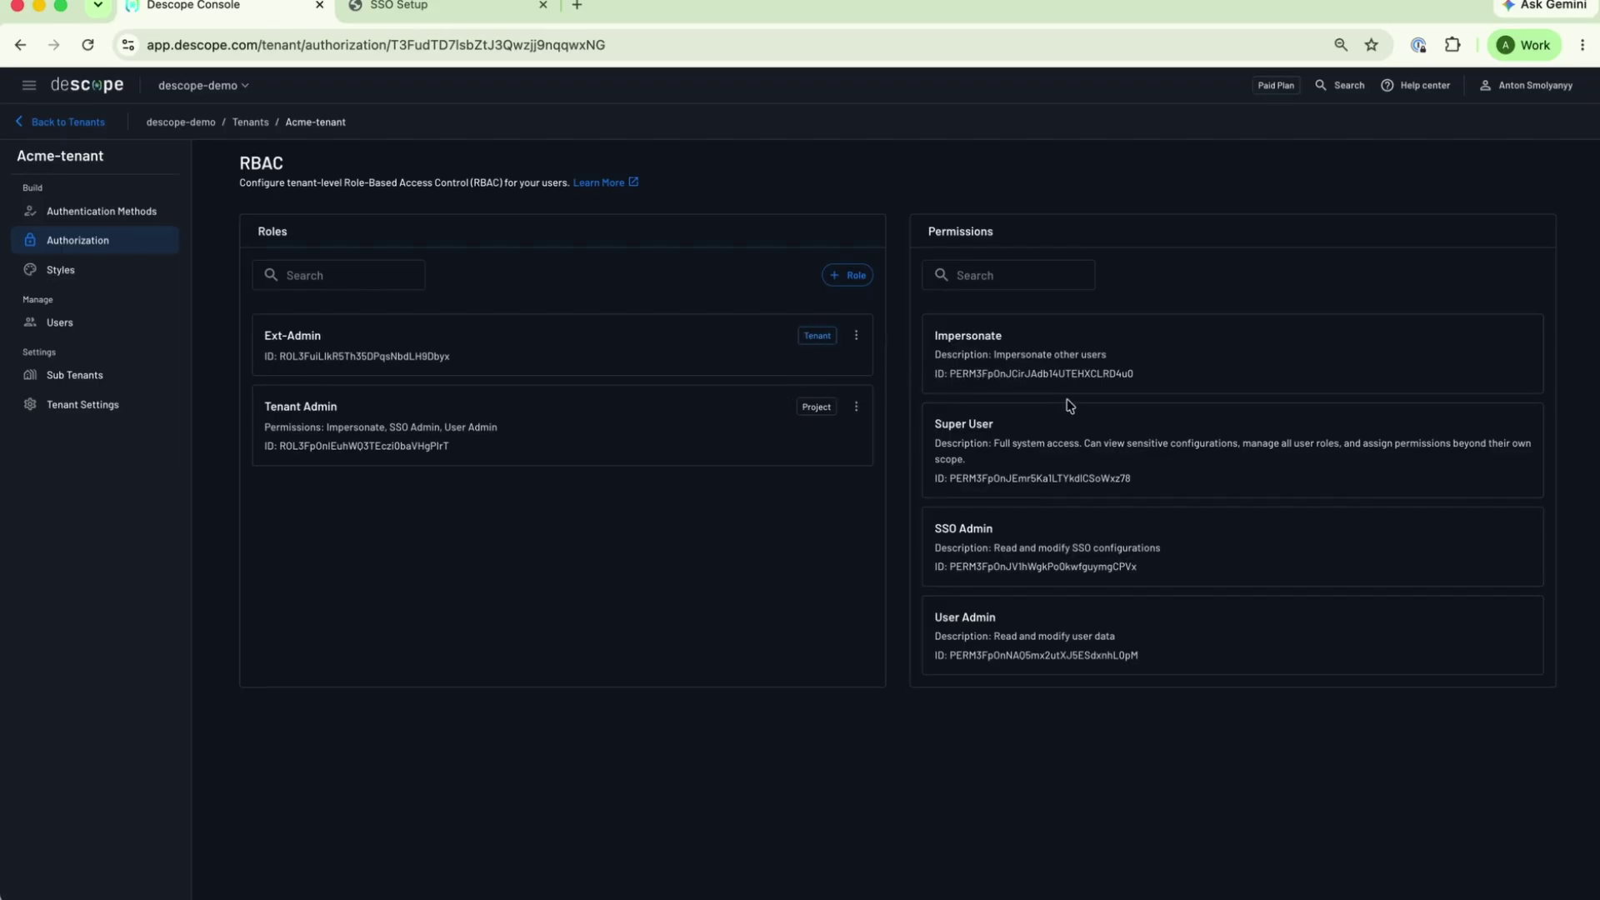
{"action": "left_click", "coordinate": [850, 275]}
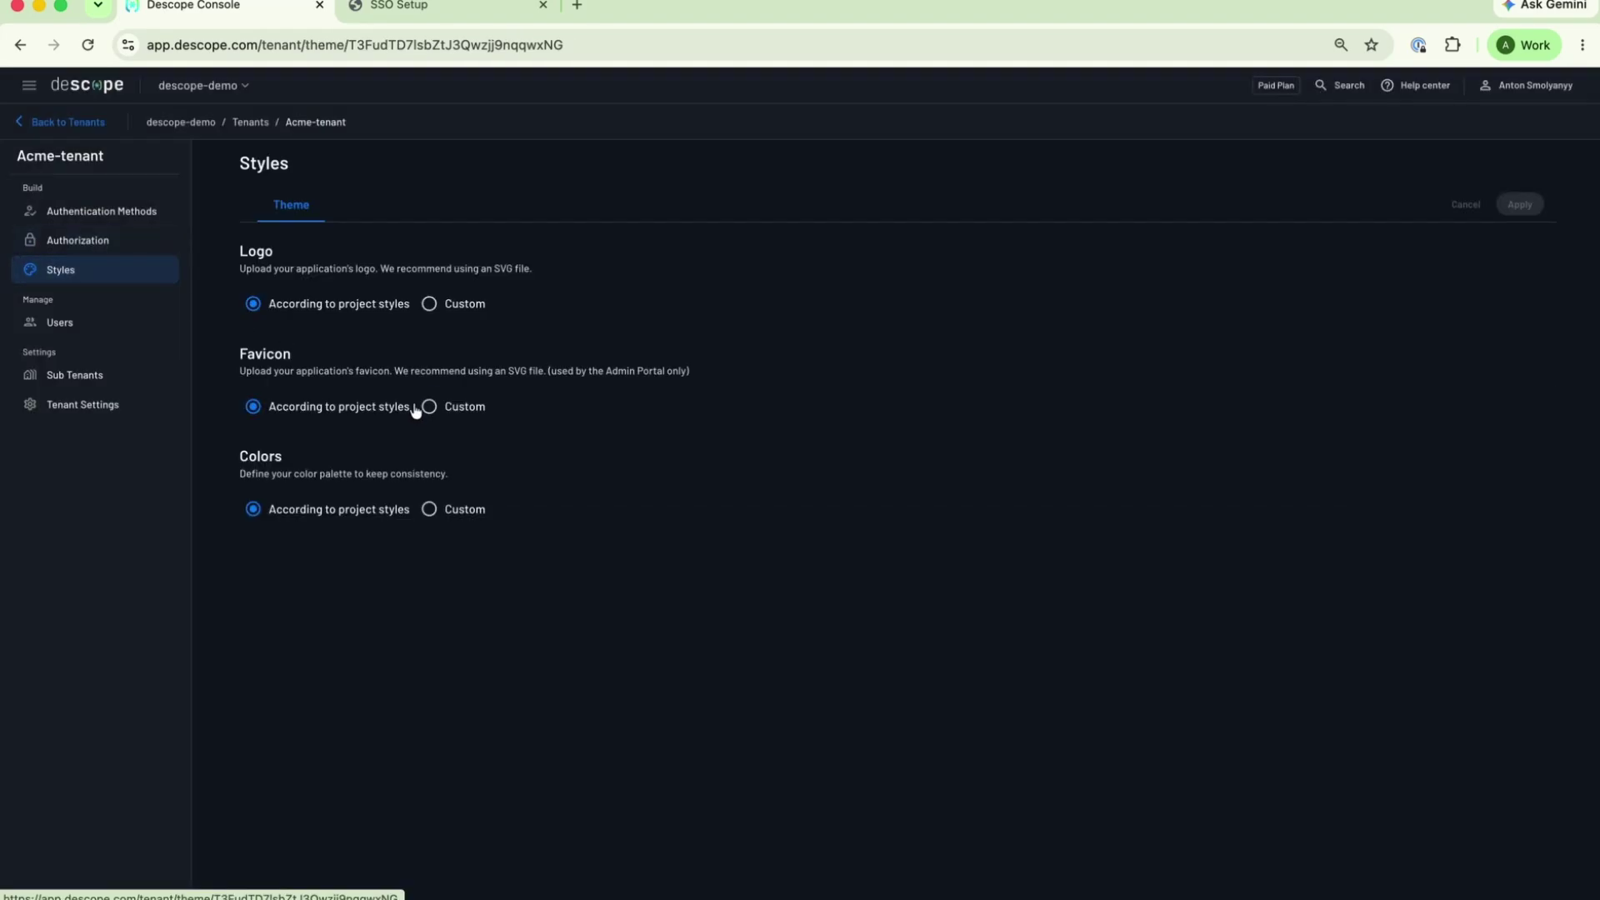
{"action": "left_click", "coordinate": [431, 306]}
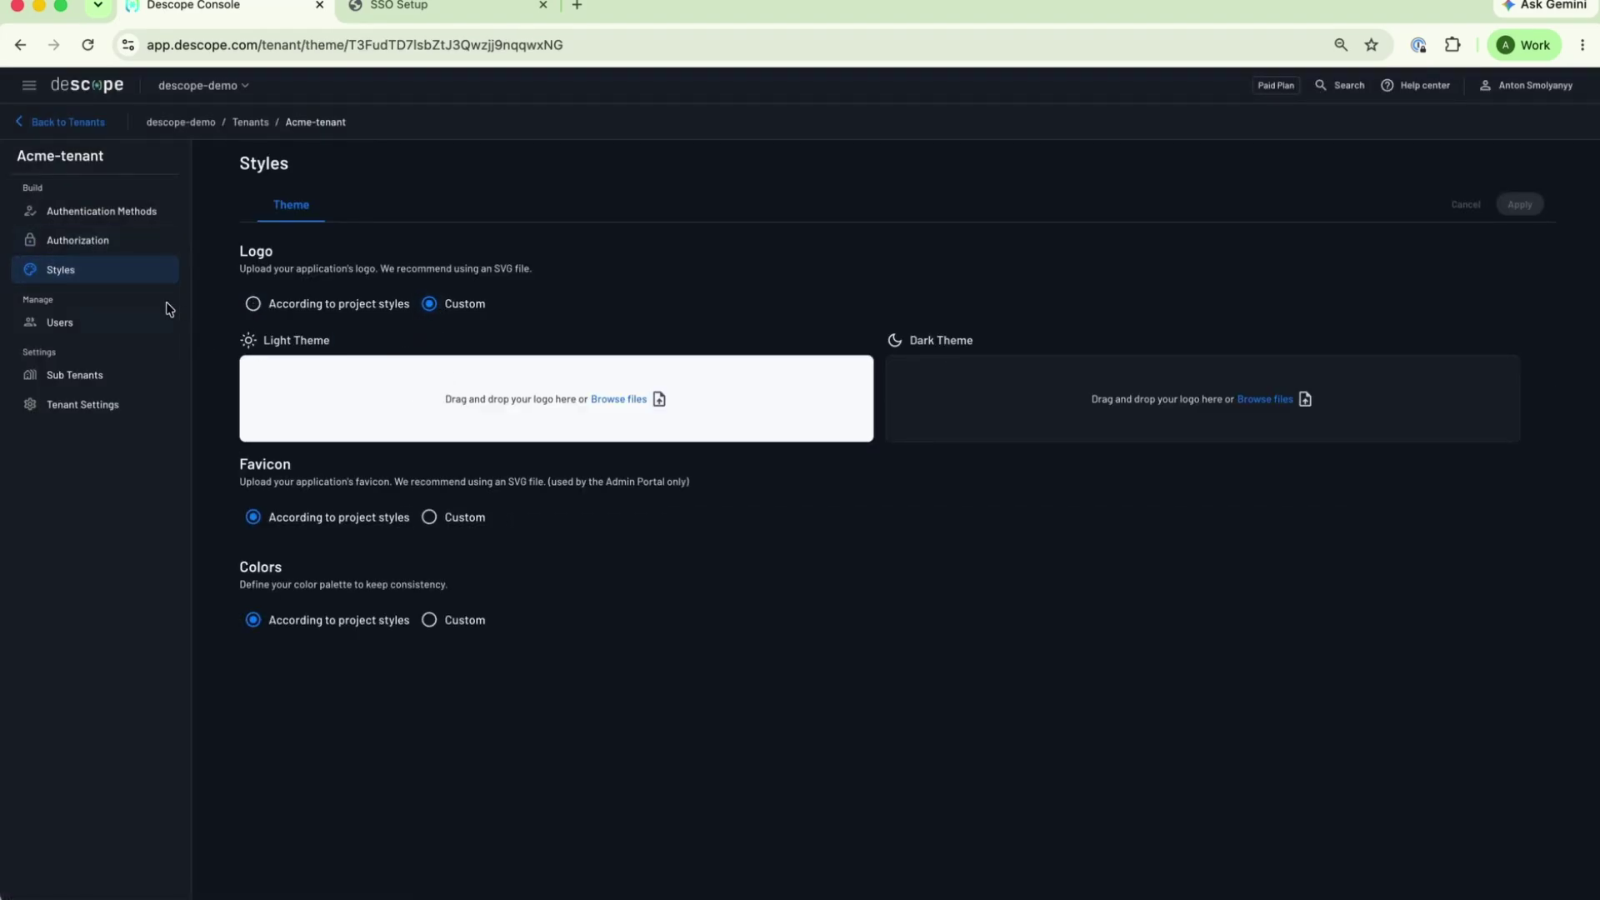
Step: Review Acme-tenant's users and sub tenants and return to the list of all tenants
{"action": "left_click", "coordinate": [121, 321]}
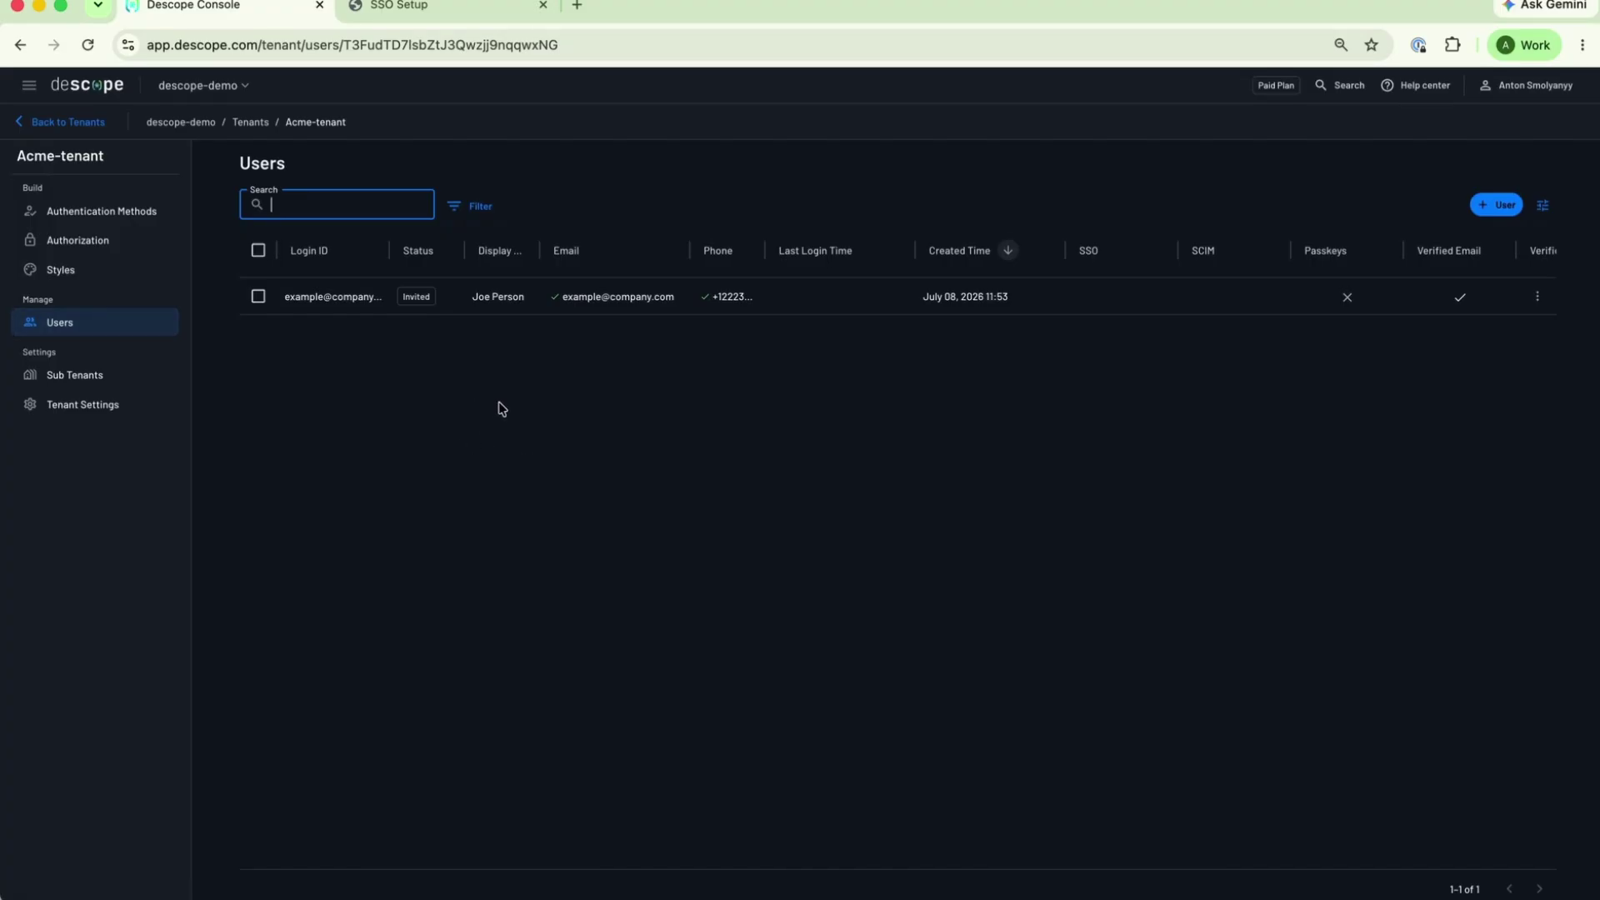
{"action": "left_click", "coordinate": [125, 376]}
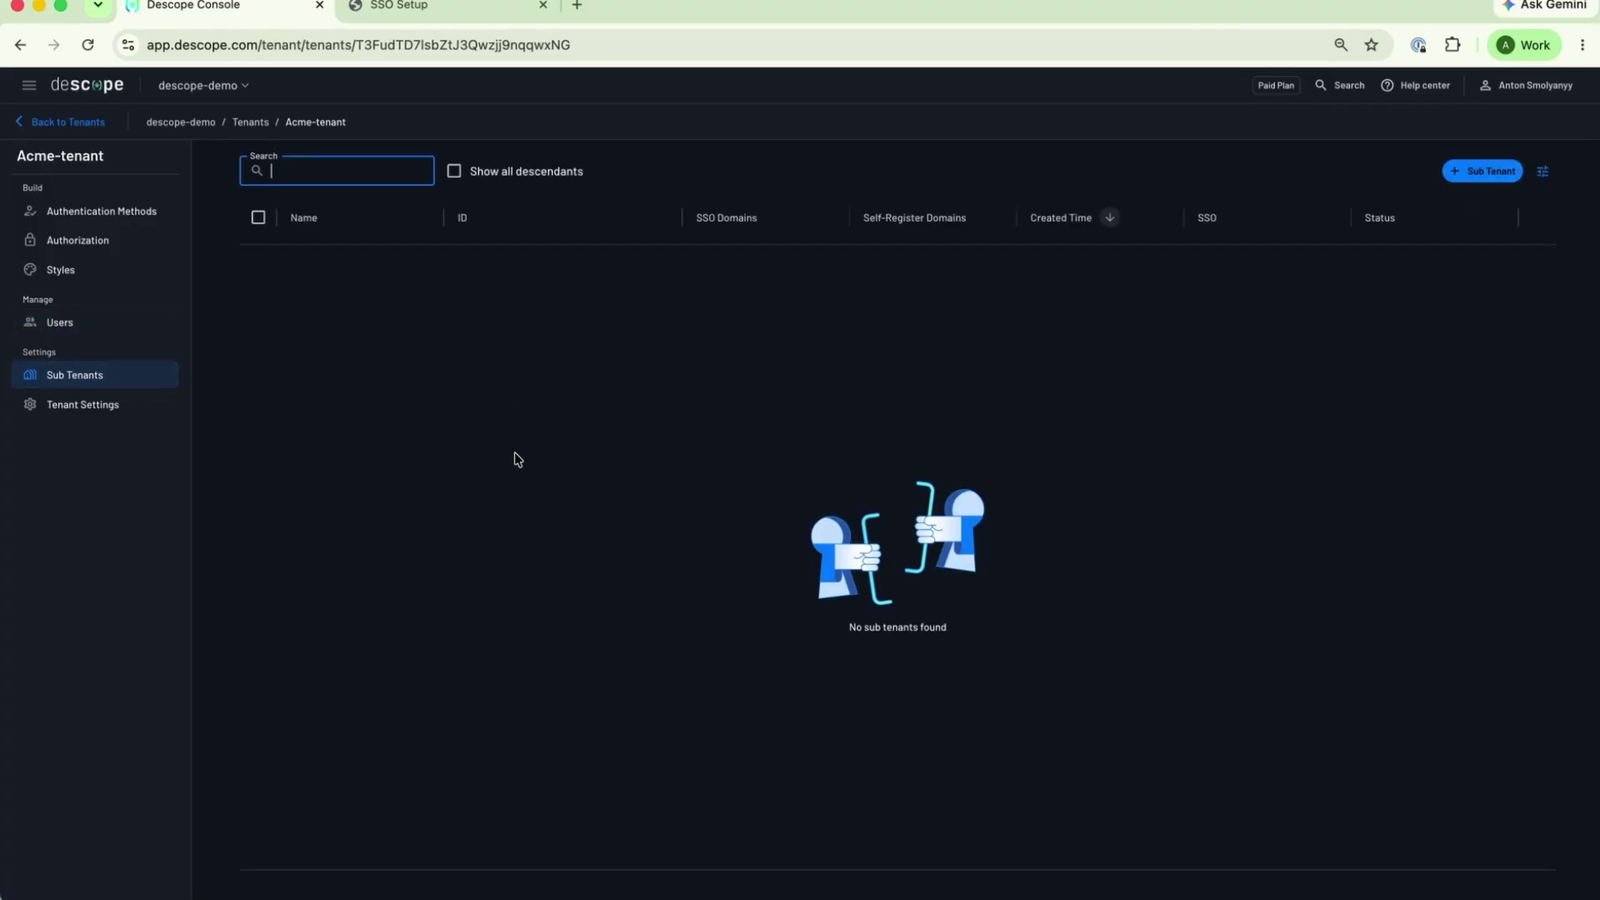
{"action": "left_click", "coordinate": [67, 121]}
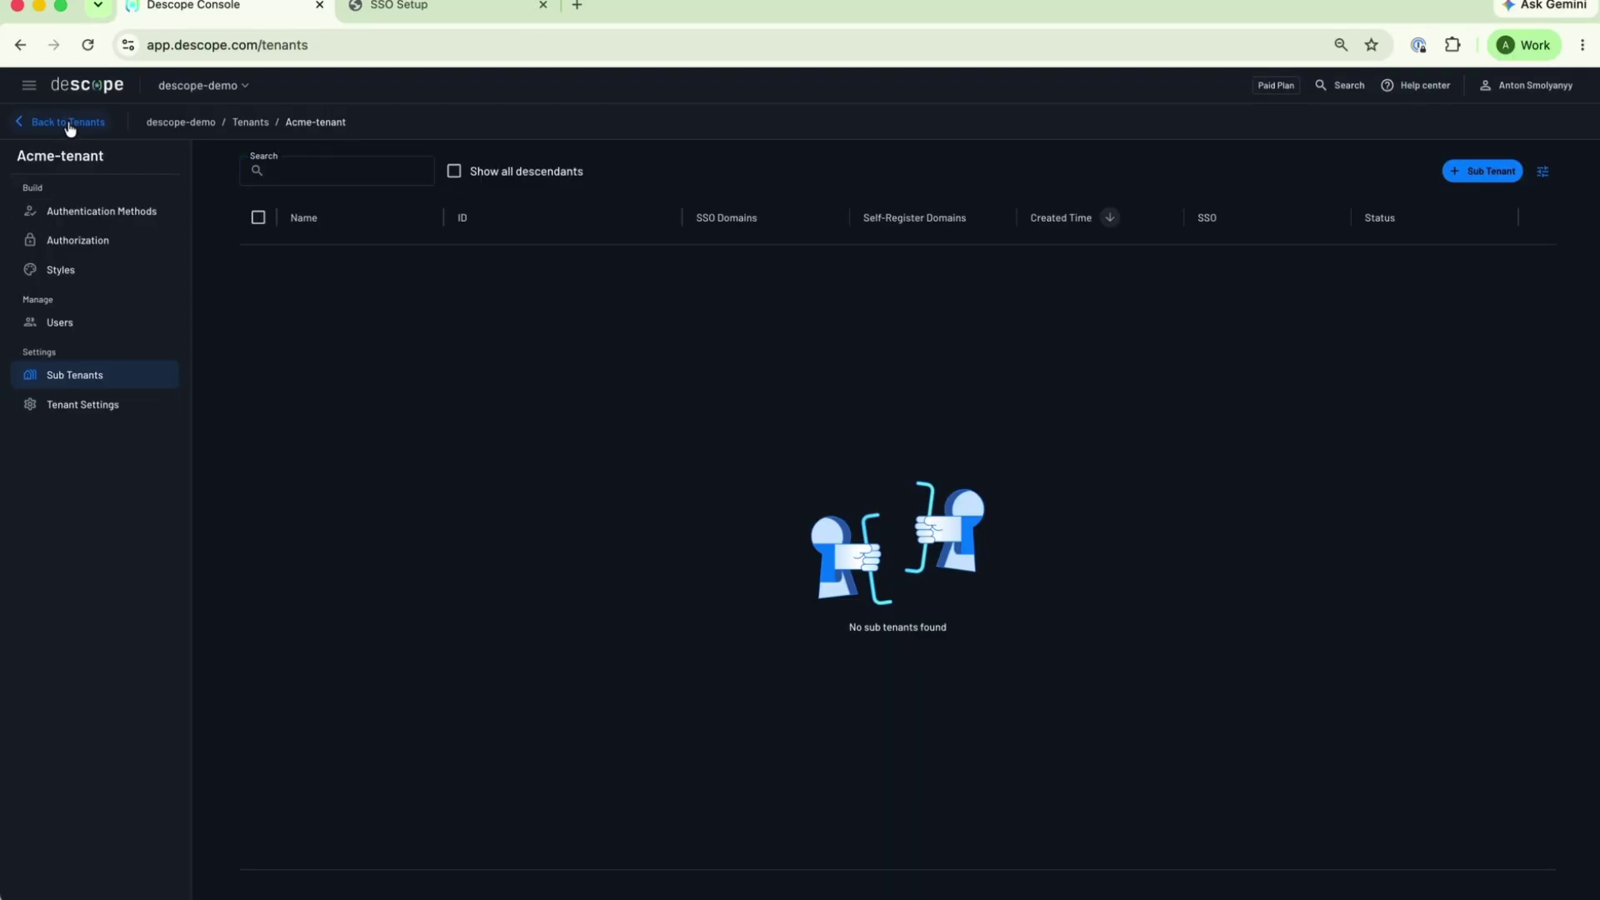
Step: Open the most recent event in the Audit log of Audit and Troubleshoot and examine its details and data
{"action": "left_click", "coordinate": [96, 725]}
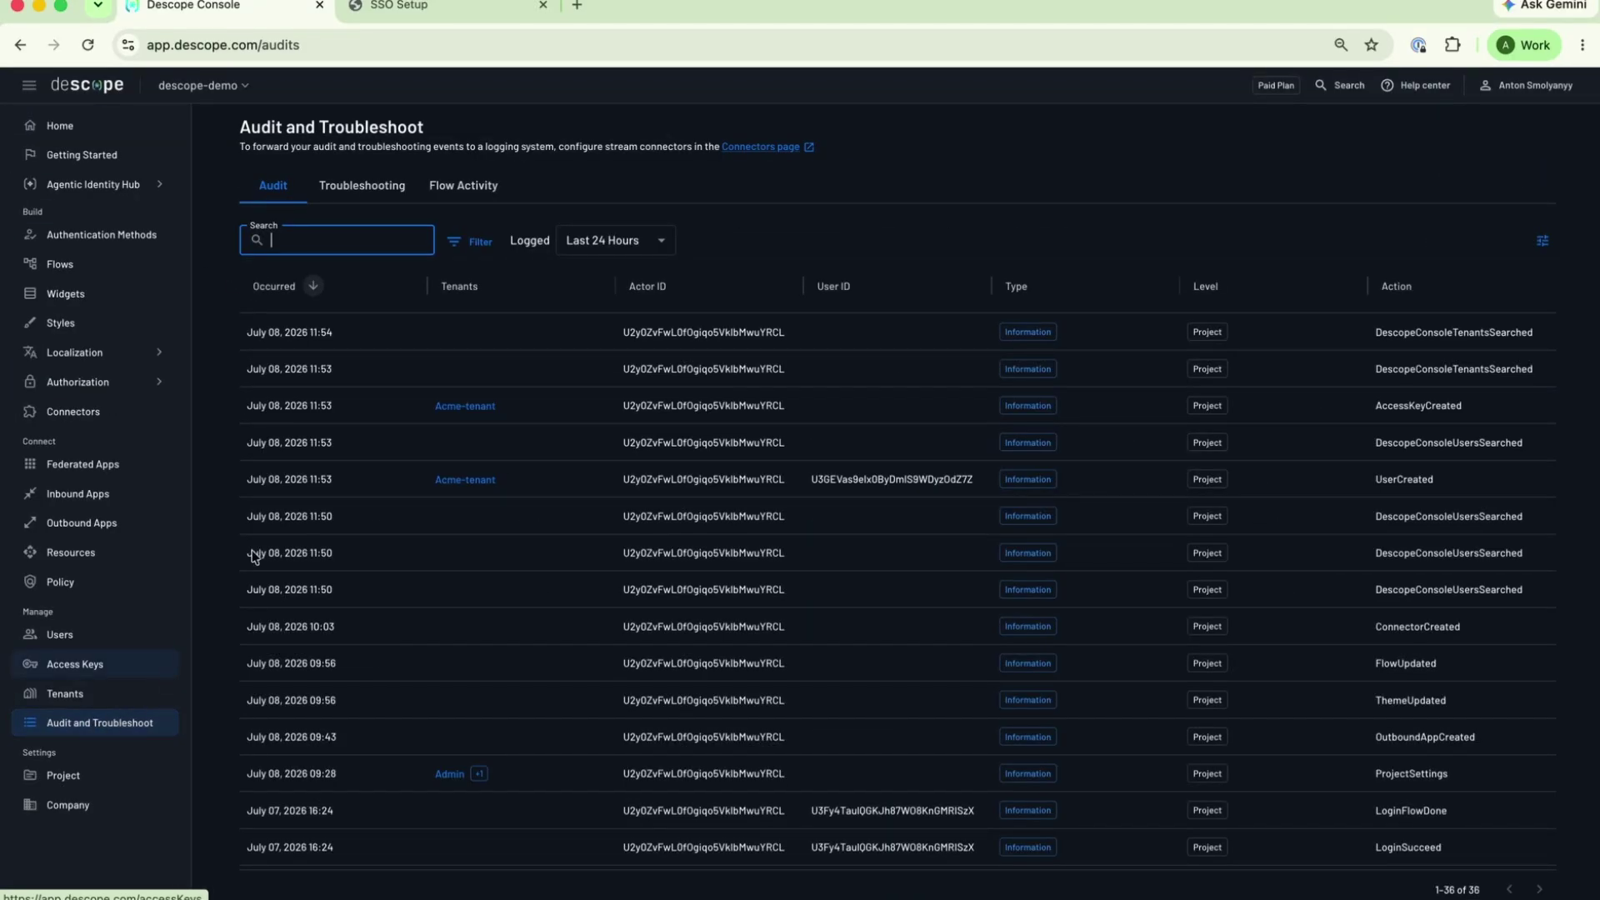
{"action": "left_click", "coordinate": [885, 334]}
{"action": "scroll", "coordinate": [1326, 437], "scroll_direction": "down", "scroll_amount": 10}
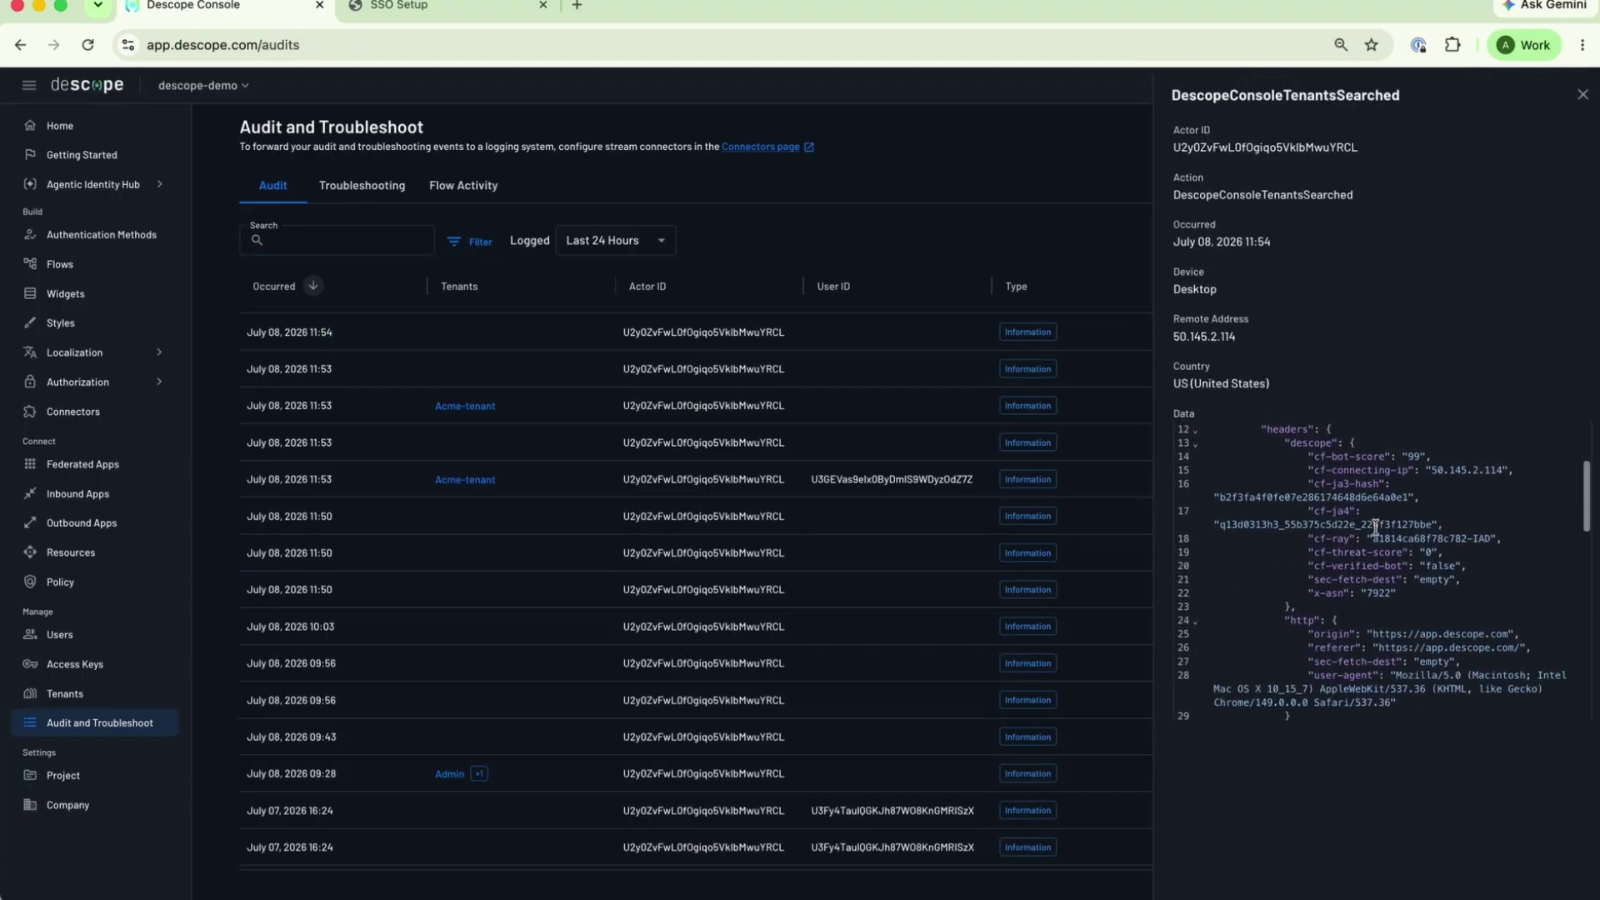
{"action": "scroll", "coordinate": [1376, 534], "scroll_direction": "down", "scroll_amount": 4}
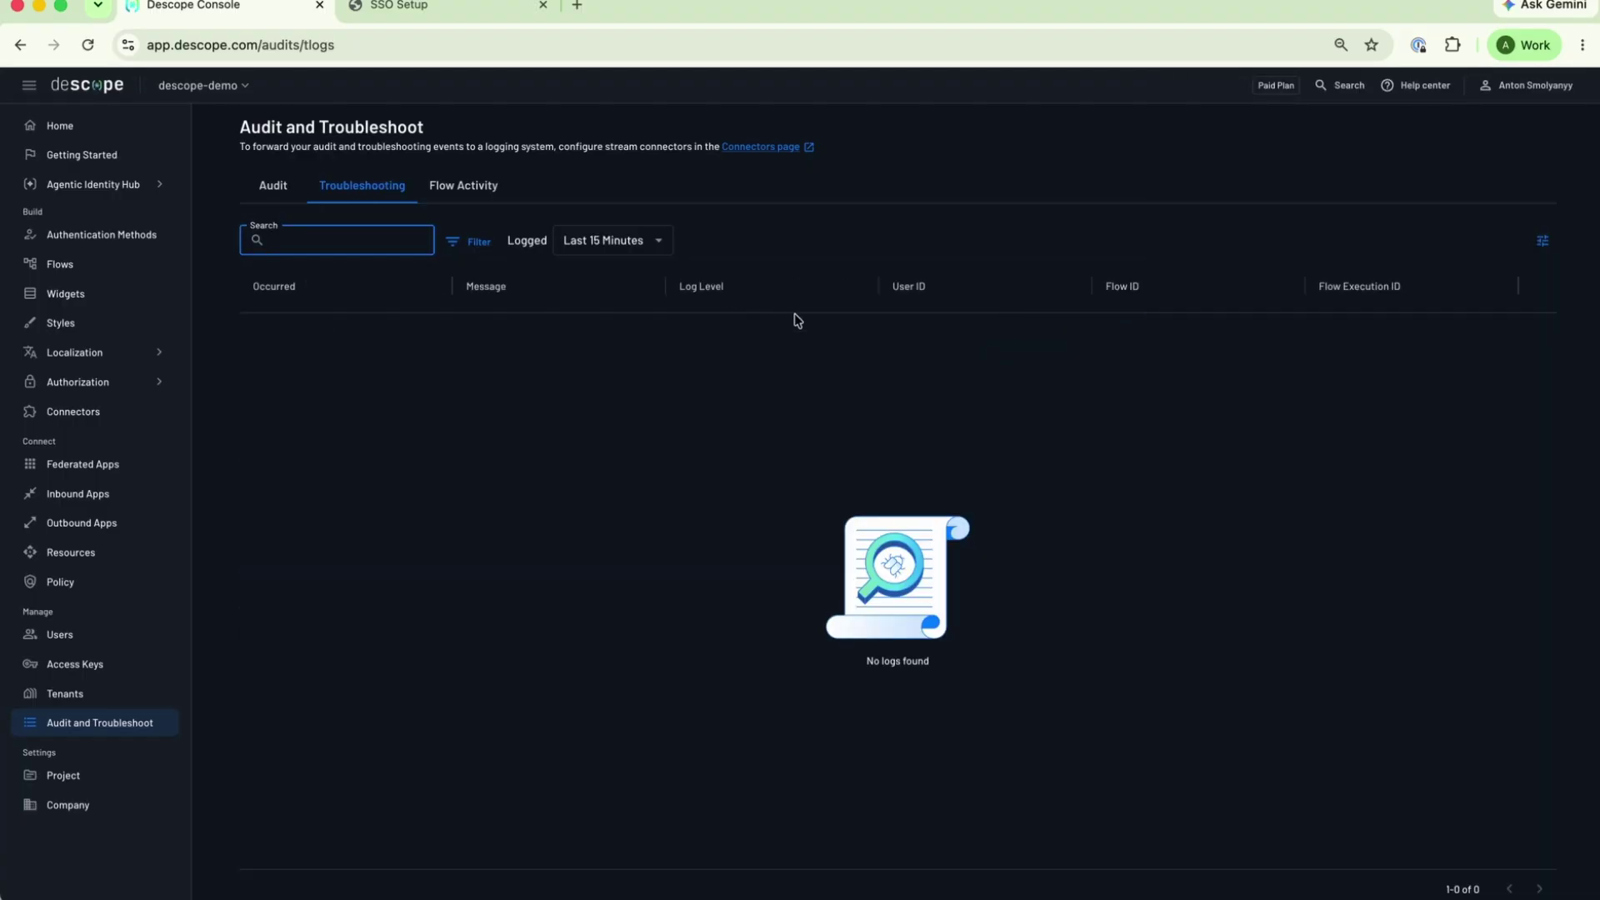
Step: Show the Troubleshooting logs for the last month
{"action": "left_click", "coordinate": [625, 244]}
{"action": "left_click", "coordinate": [607, 472]}
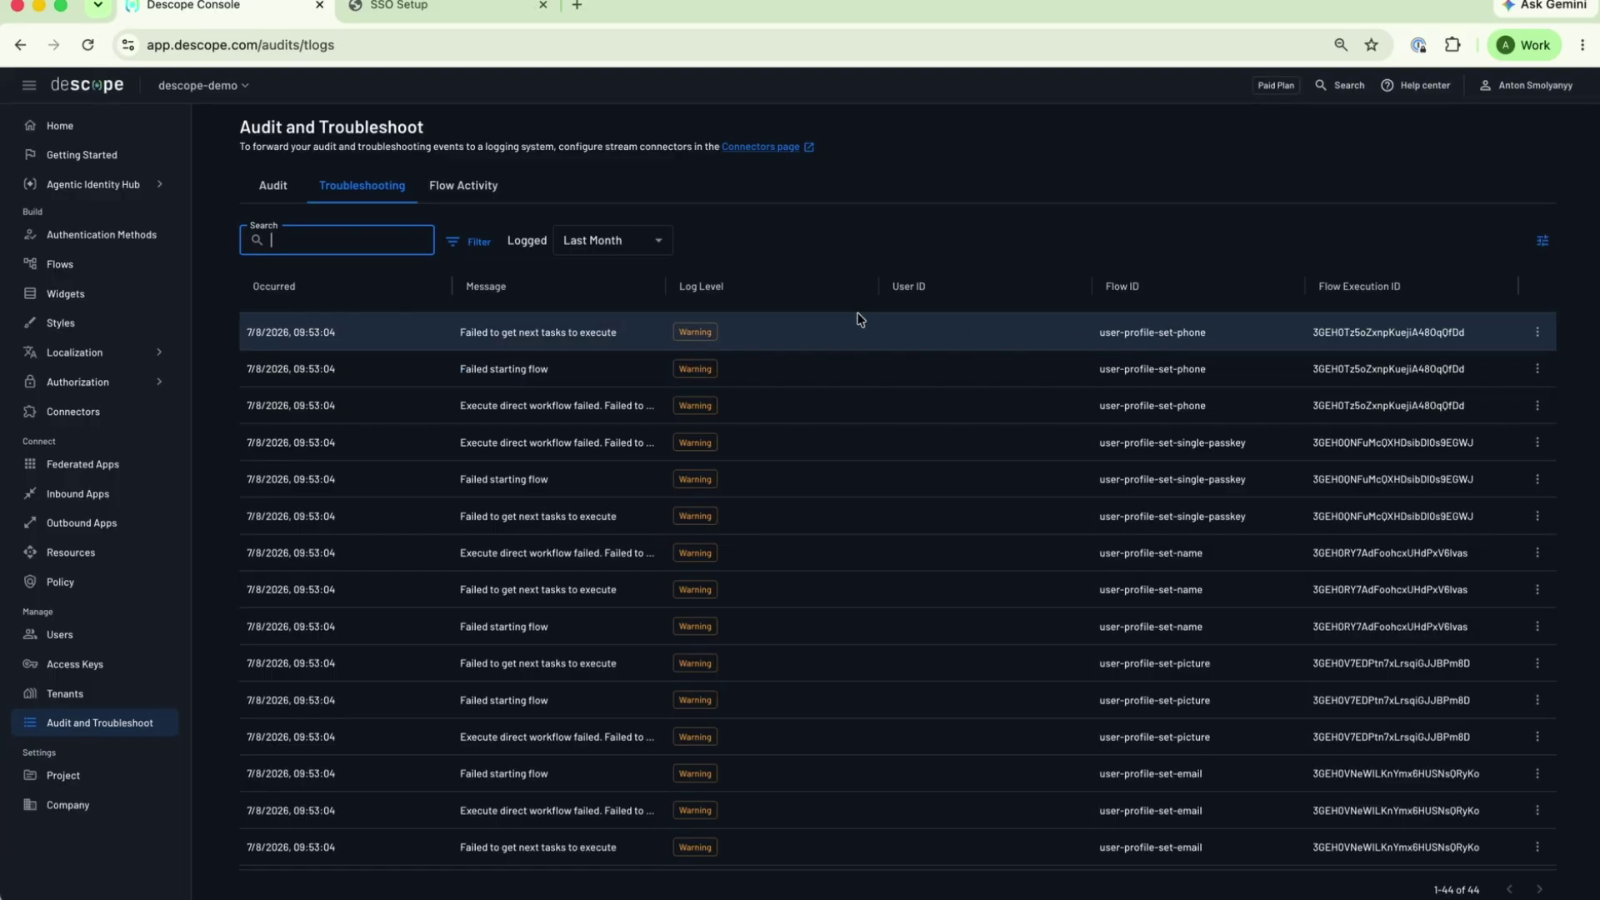
Step: Show the Flow Activity of the last week, inspect the details of the user-profile-set-phone entry and close them
{"action": "left_click", "coordinate": [464, 185]}
{"action": "left_click", "coordinate": [553, 246]}
{"action": "left_click", "coordinate": [536, 430]}
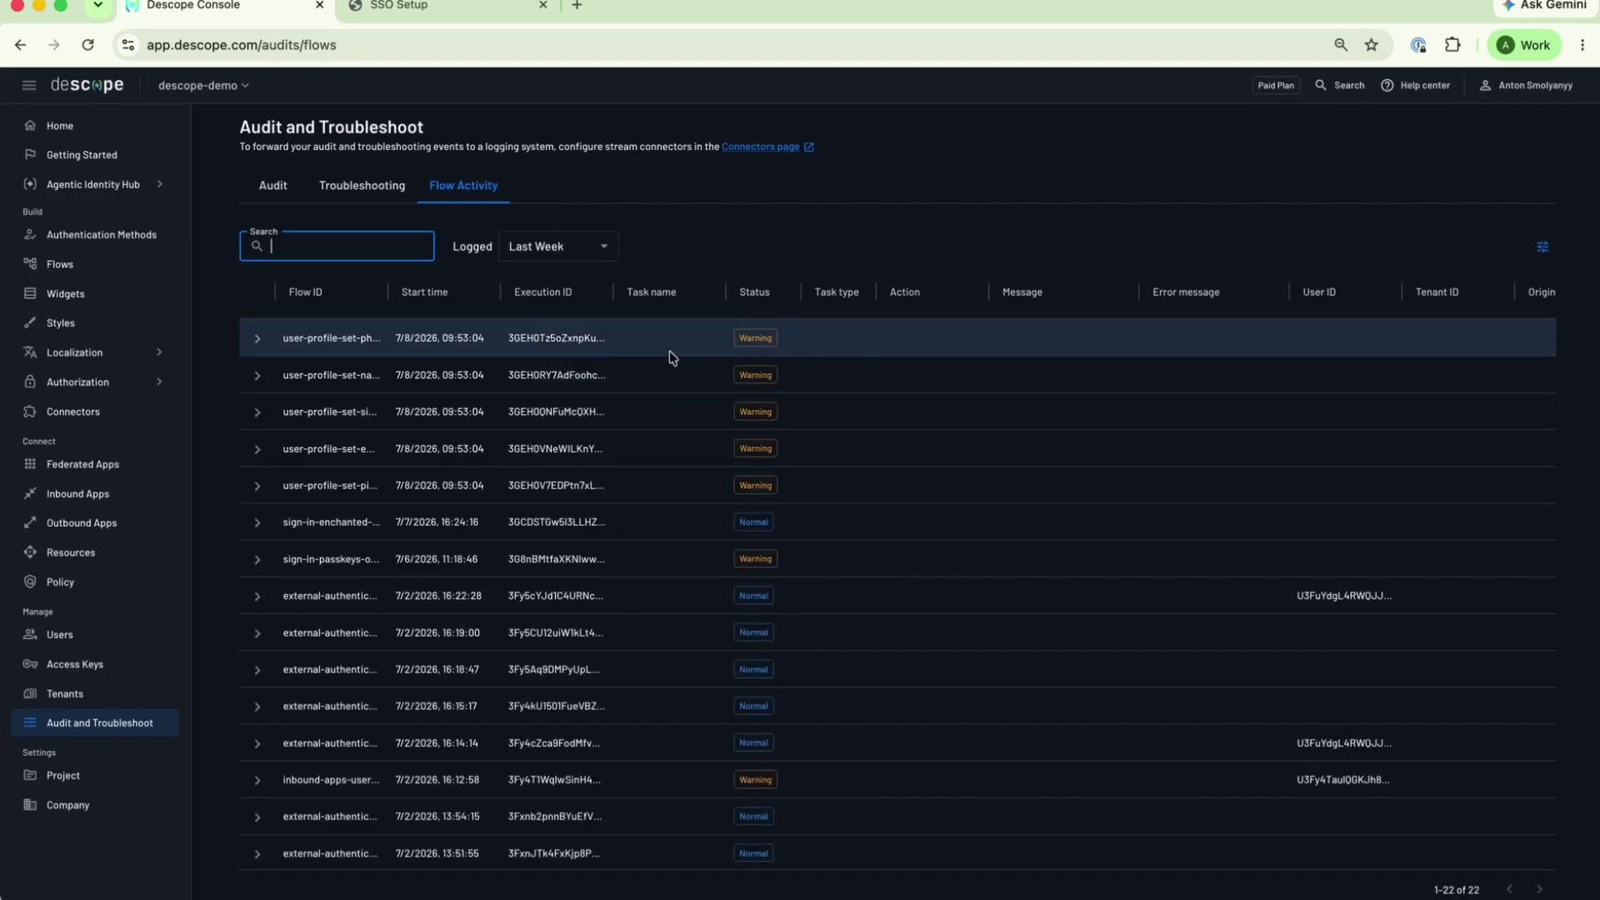
{"action": "left_click", "coordinate": [673, 356]}
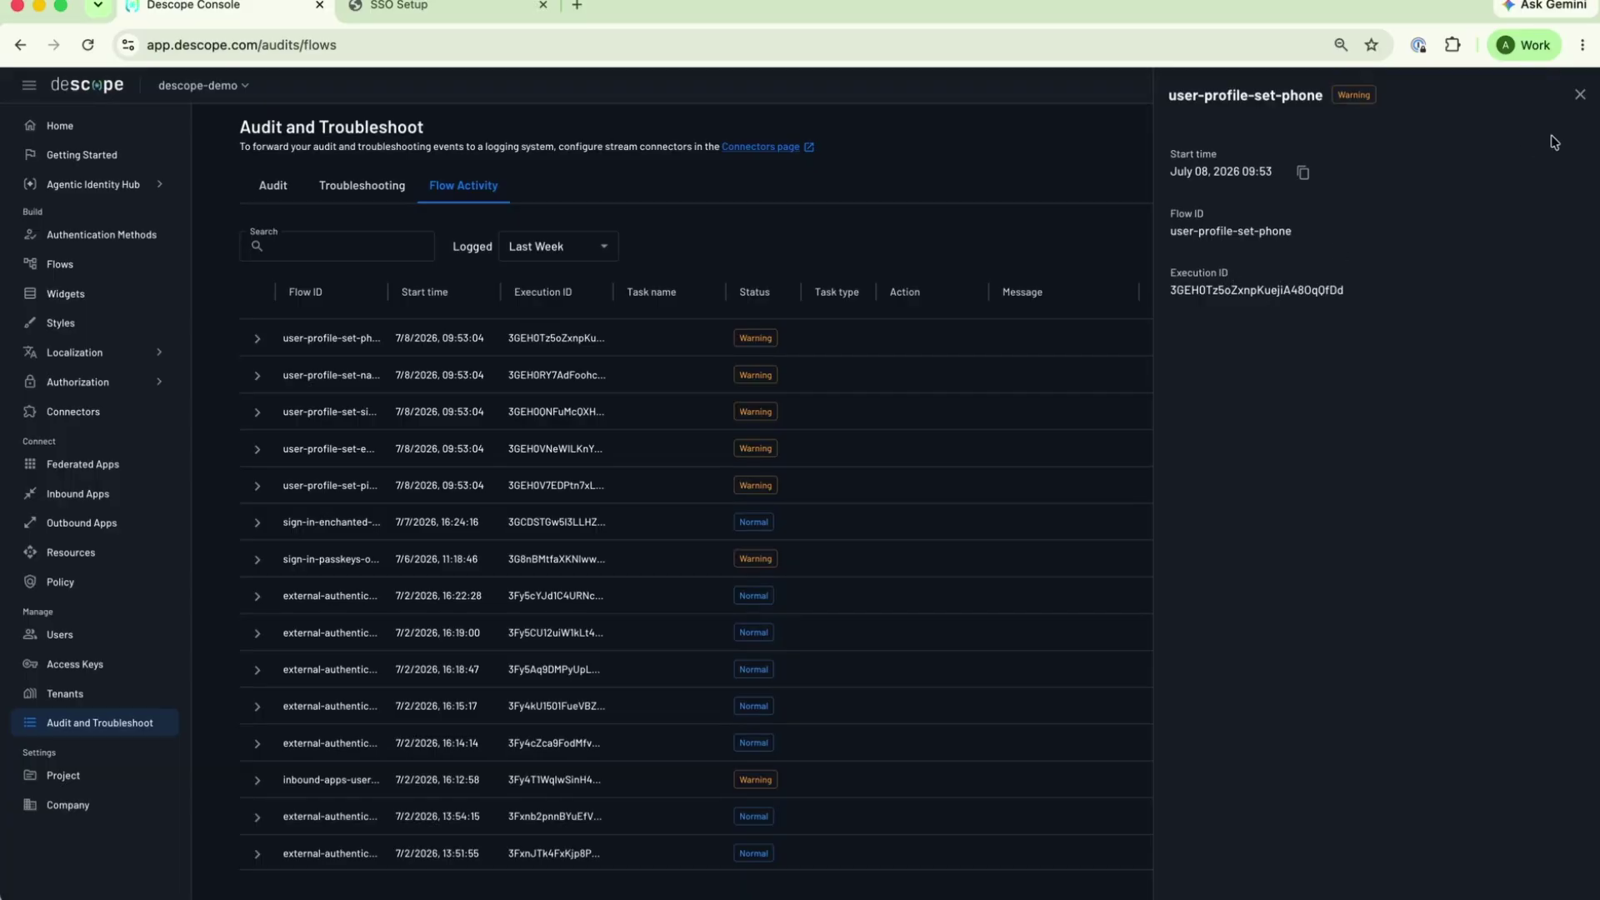
{"action": "left_click", "coordinate": [1580, 95]}
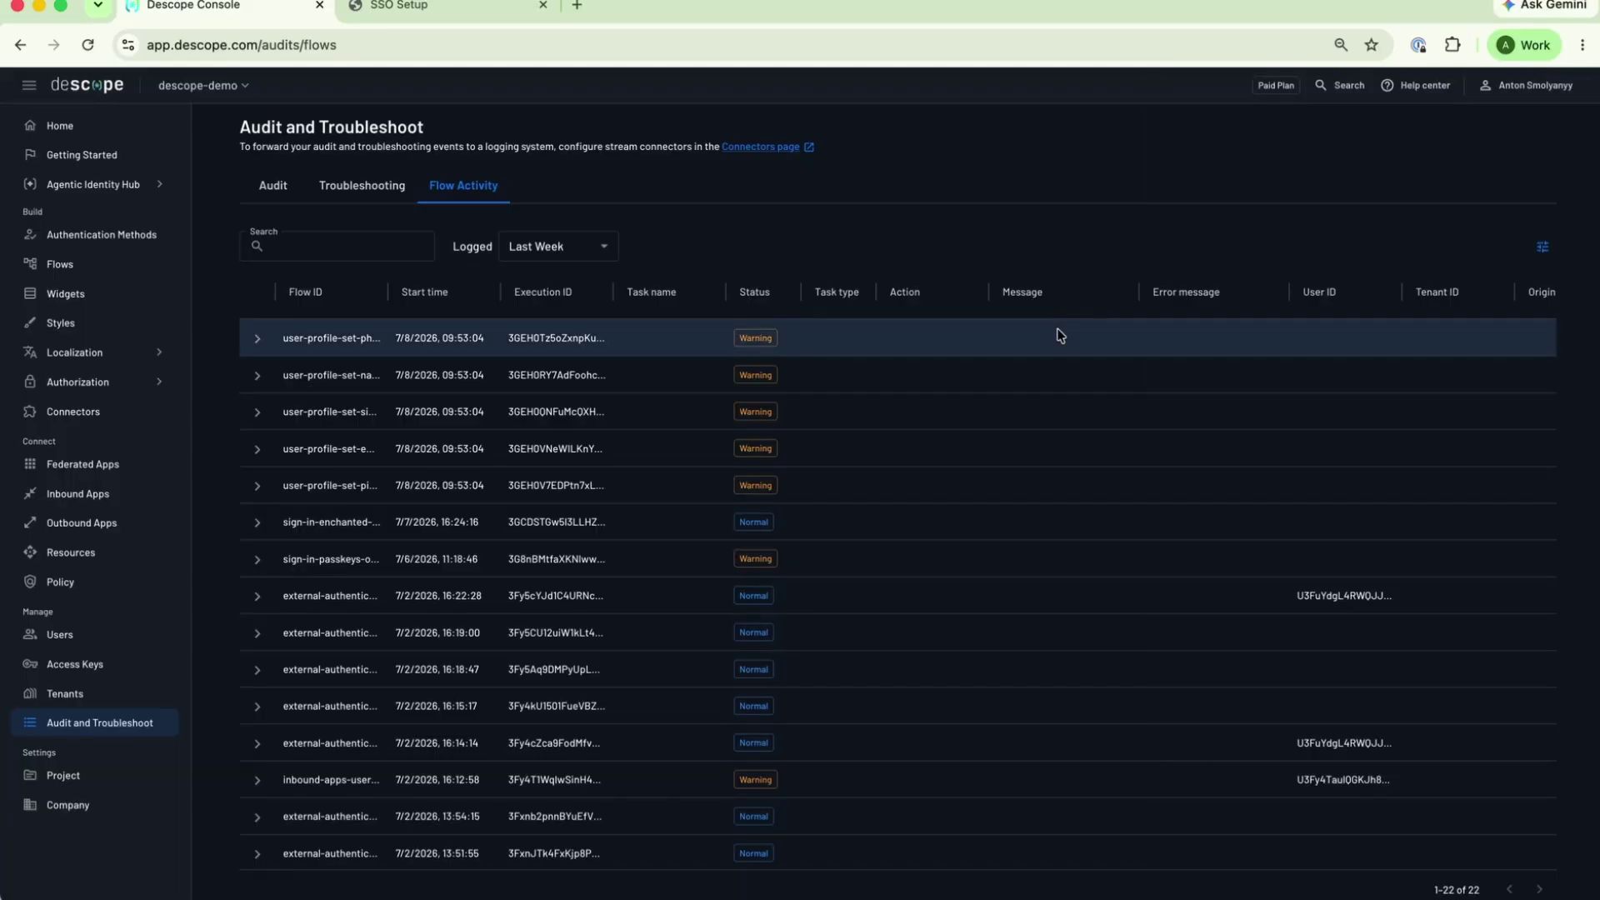
Step: Examine the project's General settings, including its domain, security, tenant user isolation, and sign-up and user invitation options
{"action": "left_click", "coordinate": [86, 779]}
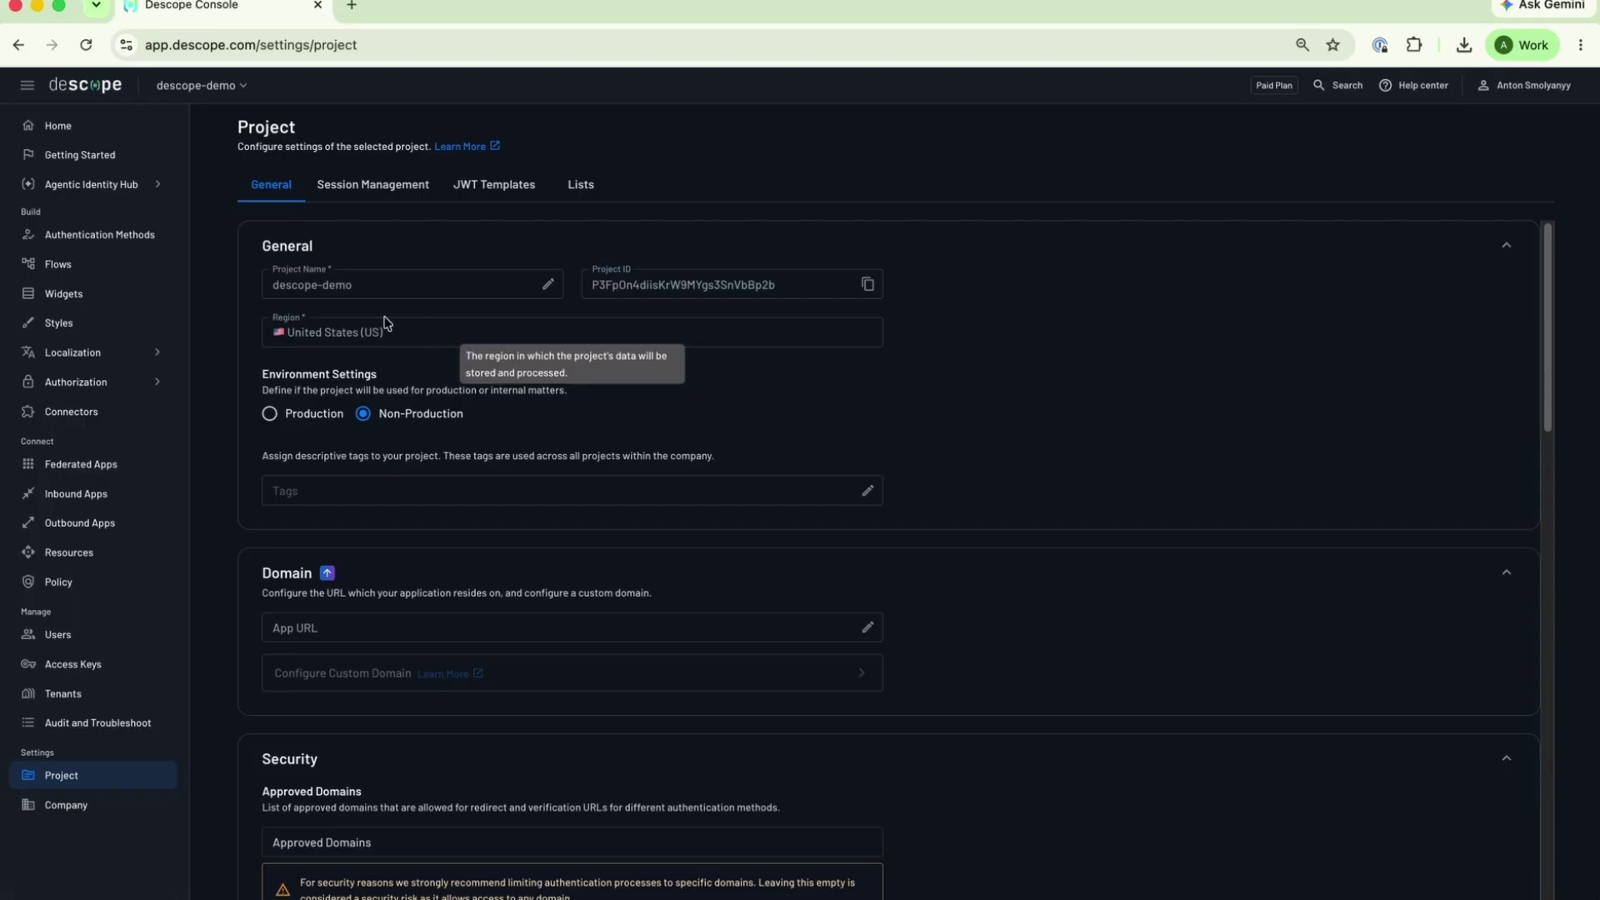
{"action": "scroll", "coordinate": [416, 518], "scroll_direction": "down", "scroll_amount": 3}
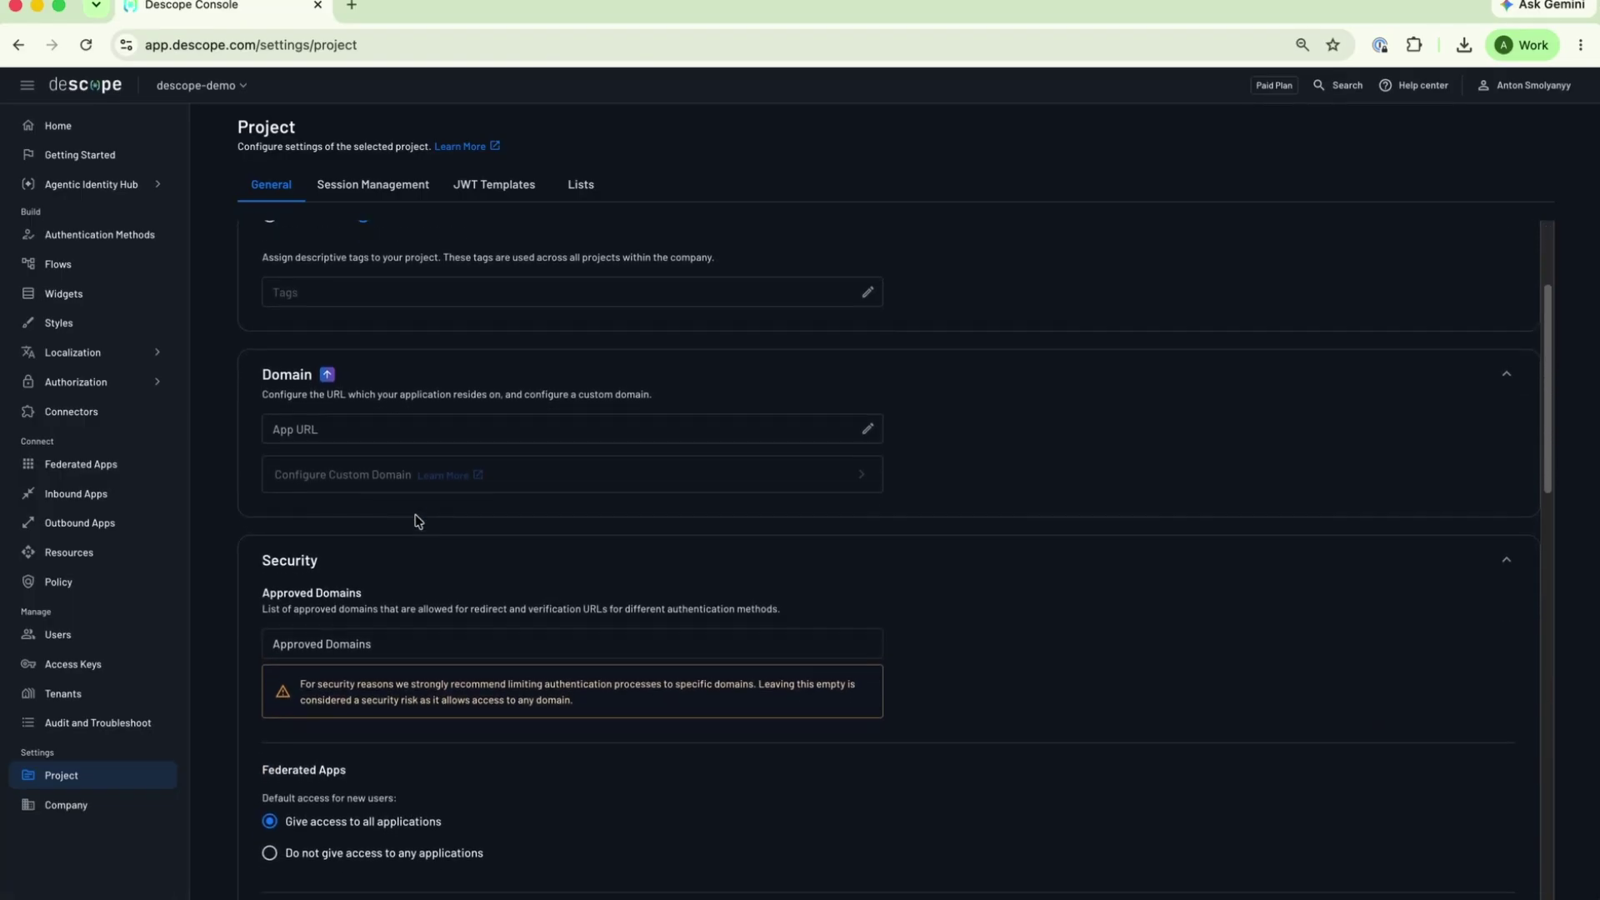
{"action": "scroll", "coordinate": [418, 521], "scroll_direction": "down", "scroll_amount": 1}
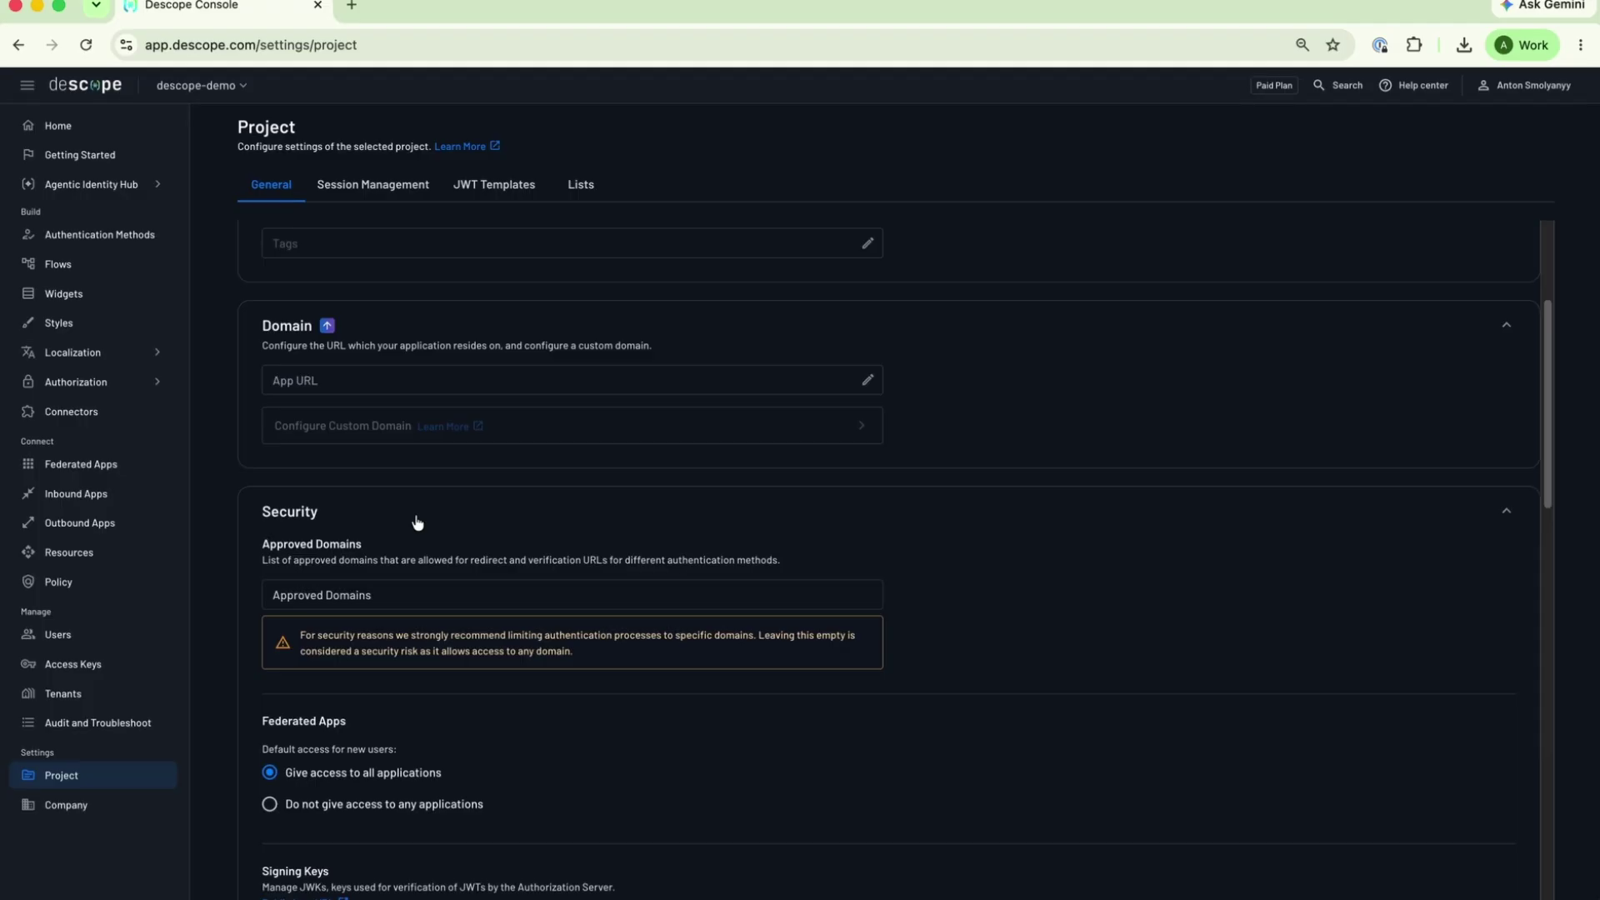
{"action": "scroll", "coordinate": [354, 575], "scroll_direction": "down", "scroll_amount": 2}
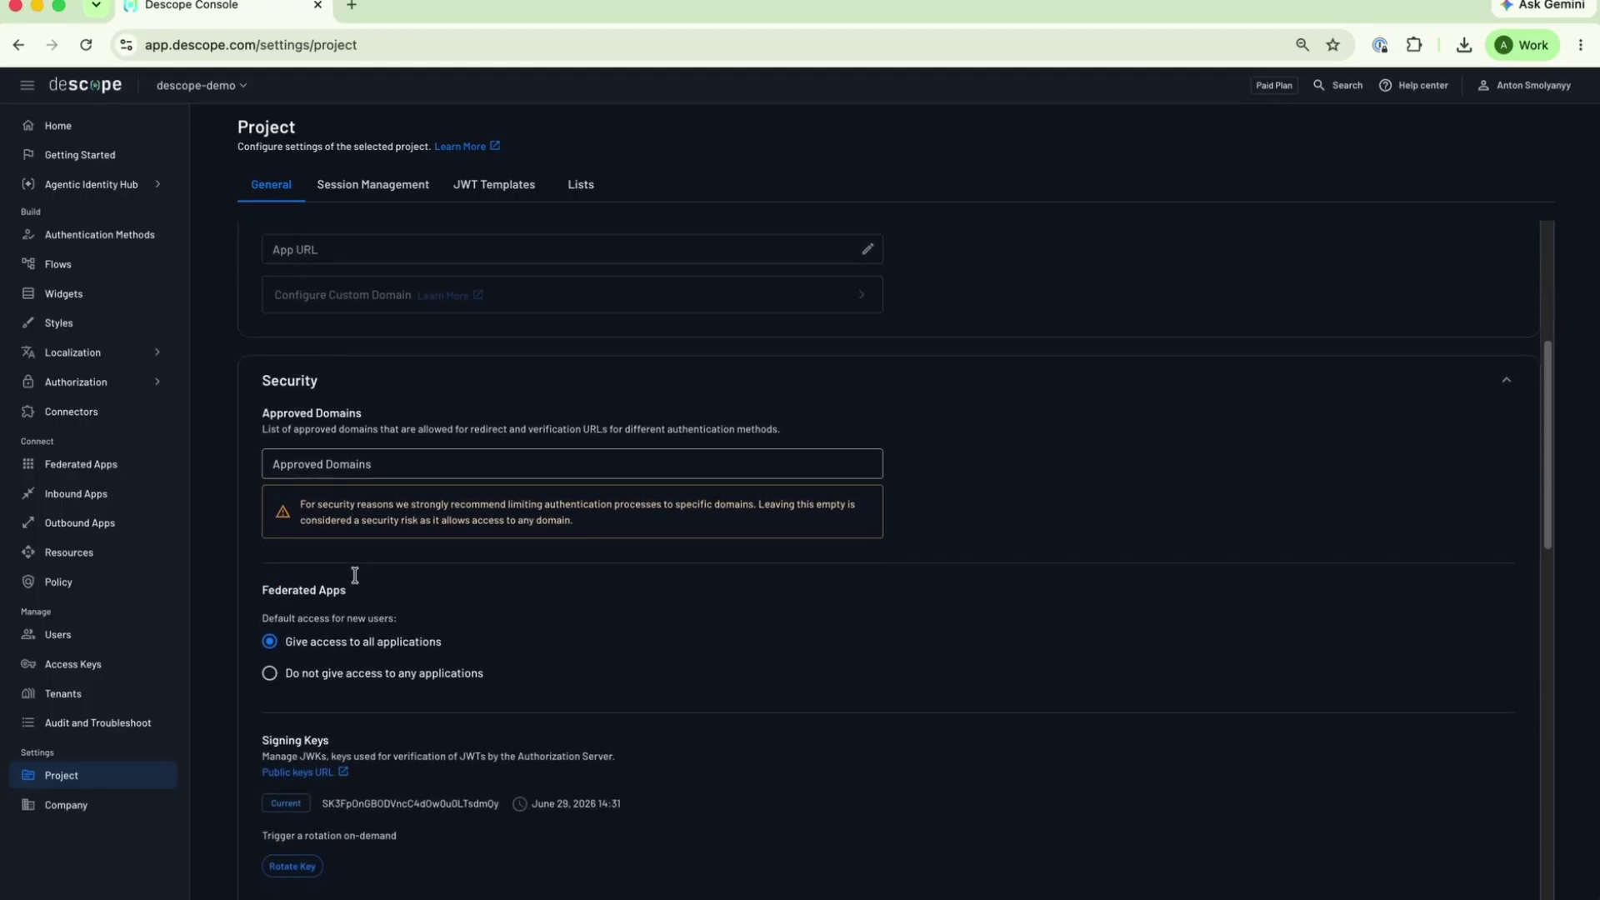
{"action": "scroll", "coordinate": [358, 574], "scroll_direction": "down", "scroll_amount": 8}
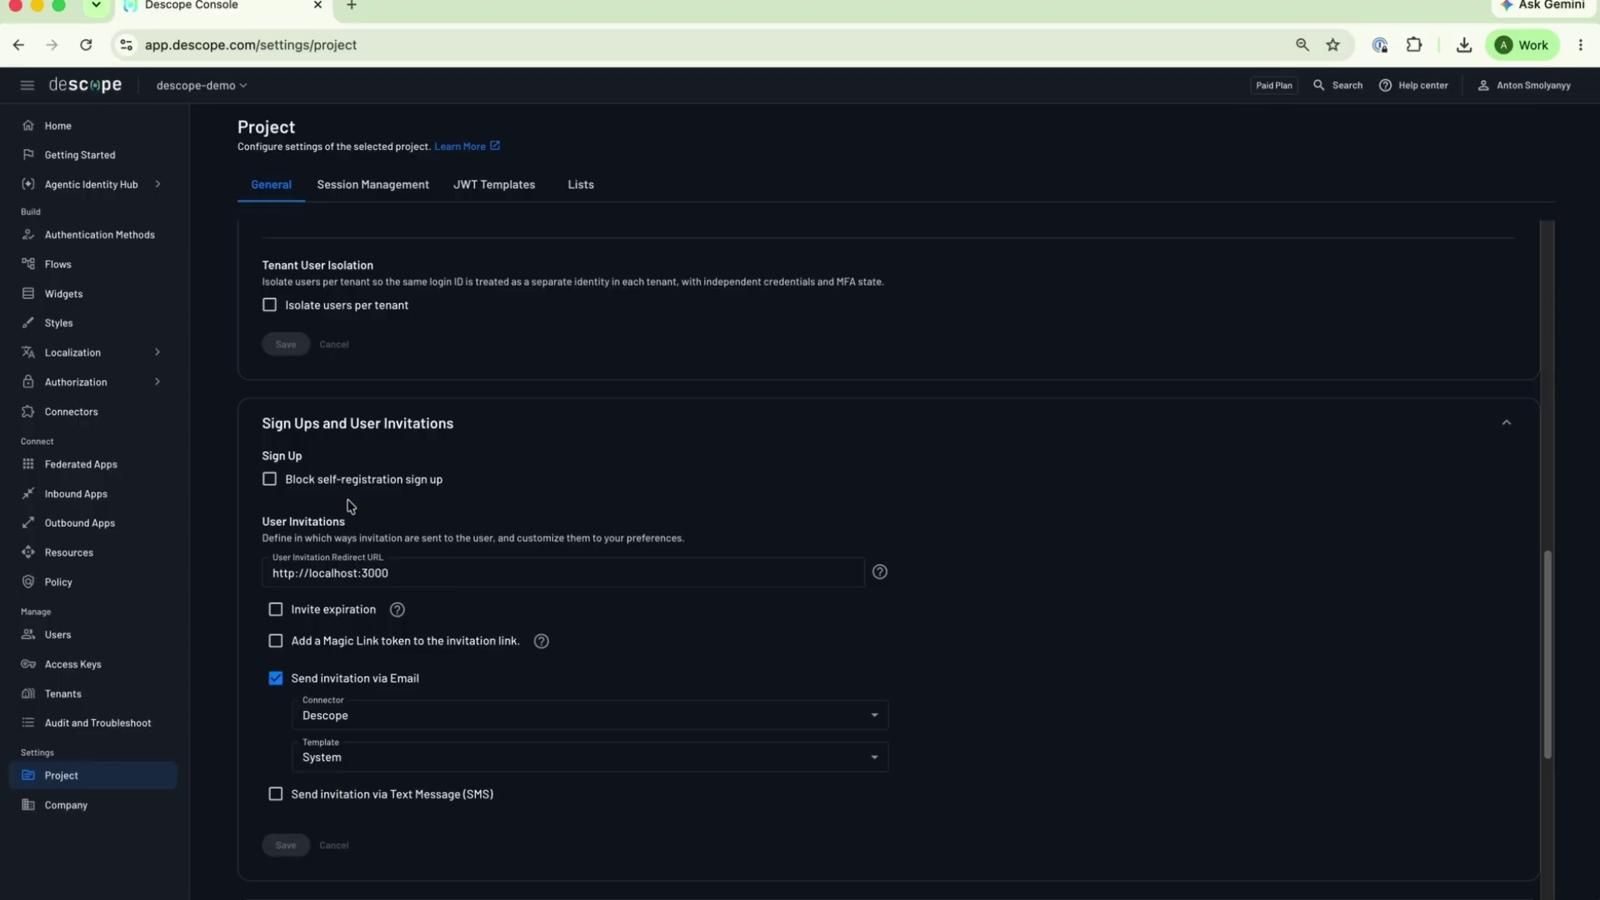
Step: Examine the remaining General project settings down to Project Management, open the Delete Project confirmation and cancel it
{"action": "scroll", "coordinate": [351, 507], "scroll_direction": "down", "scroll_amount": 1}
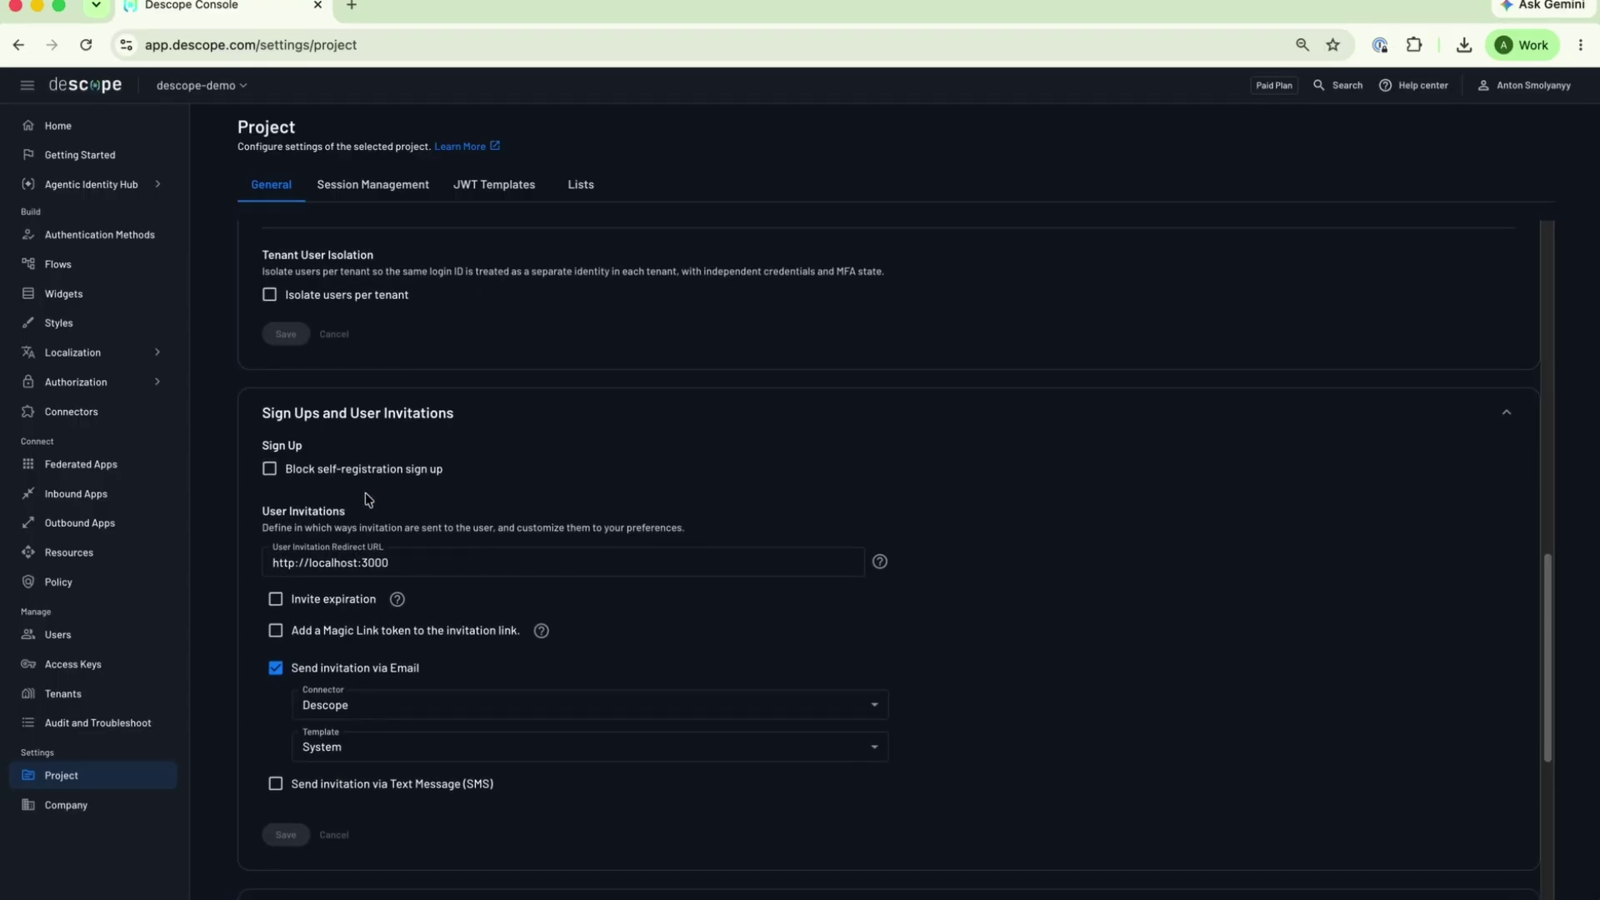
{"action": "scroll", "coordinate": [371, 498], "scroll_direction": "down", "scroll_amount": 2}
{"action": "scroll", "coordinate": [379, 499], "scroll_direction": "down", "scroll_amount": 5}
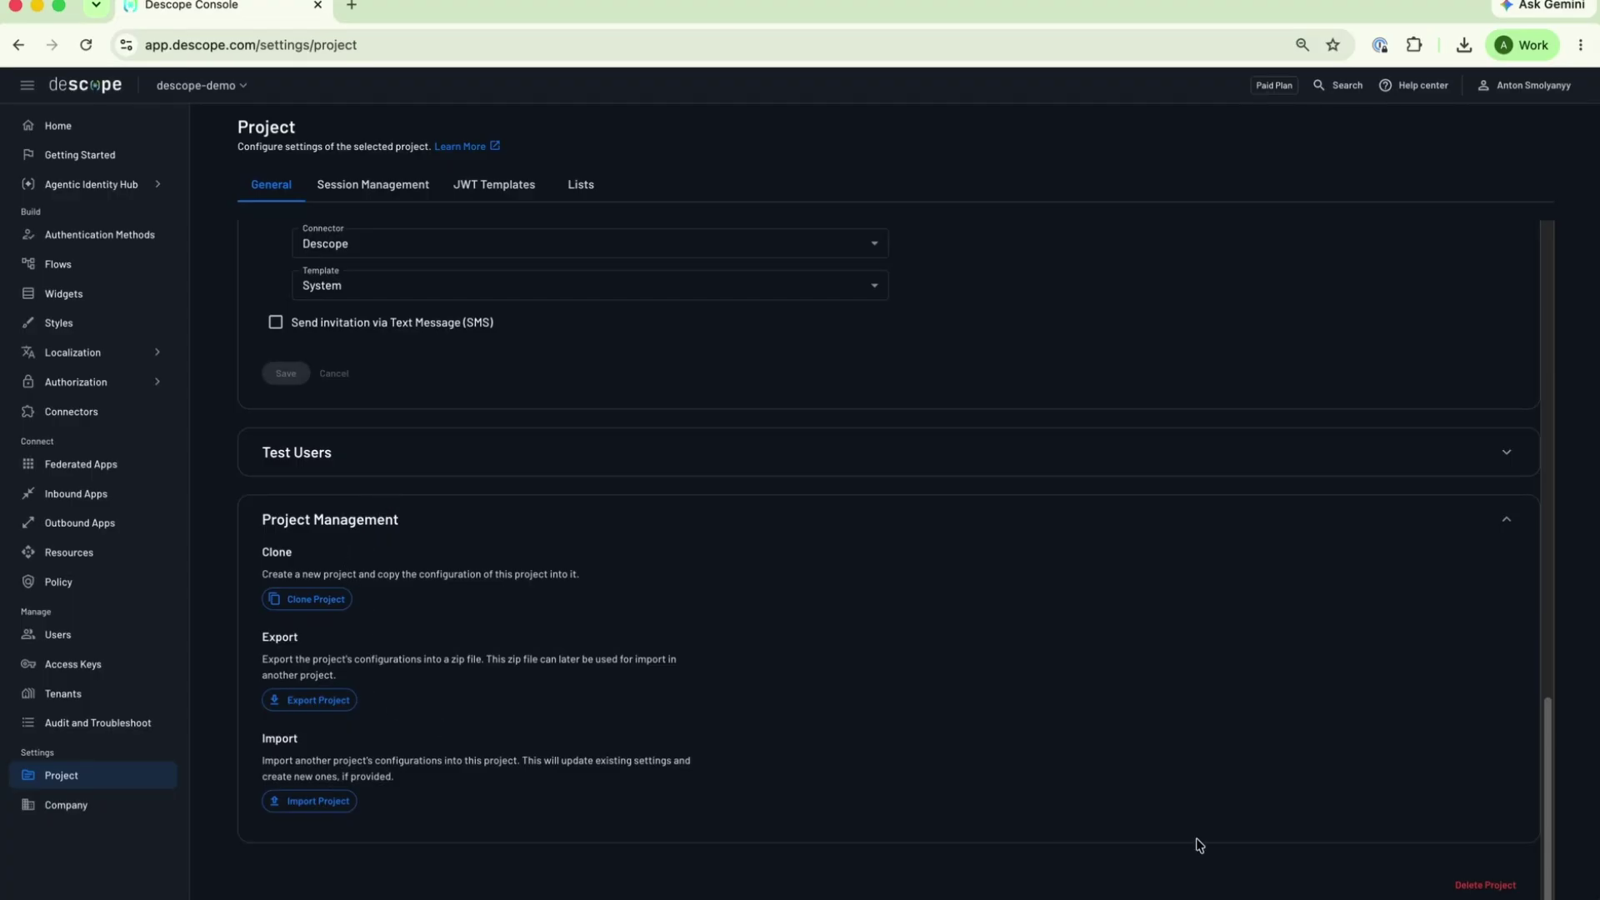
{"action": "left_click", "coordinate": [1459, 884]}
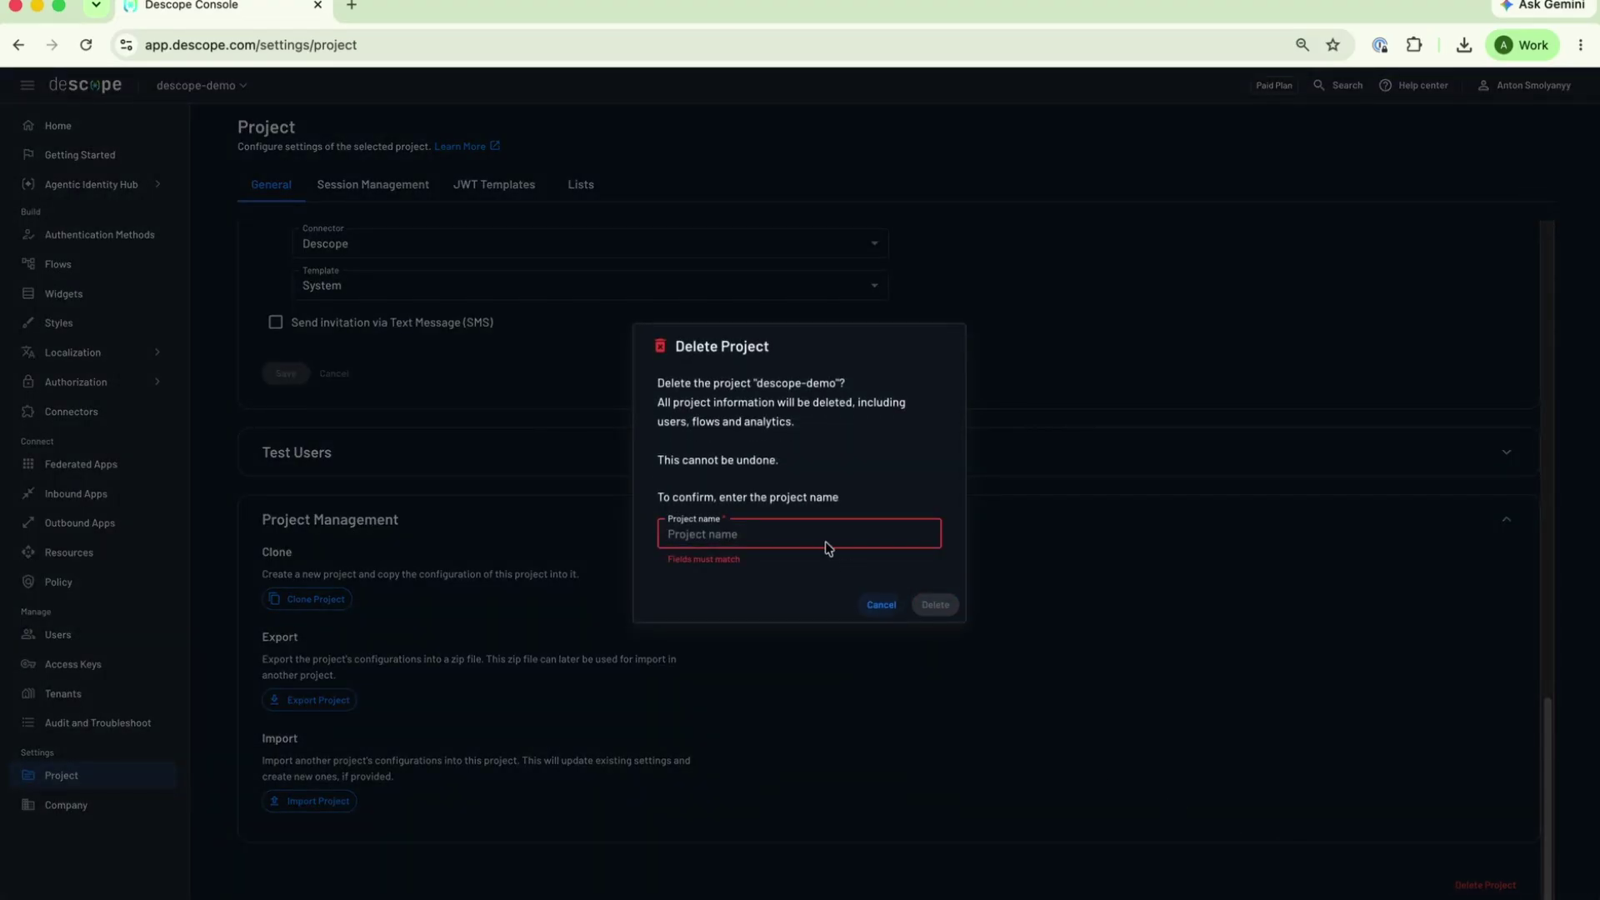
{"action": "left_click", "coordinate": [884, 609]}
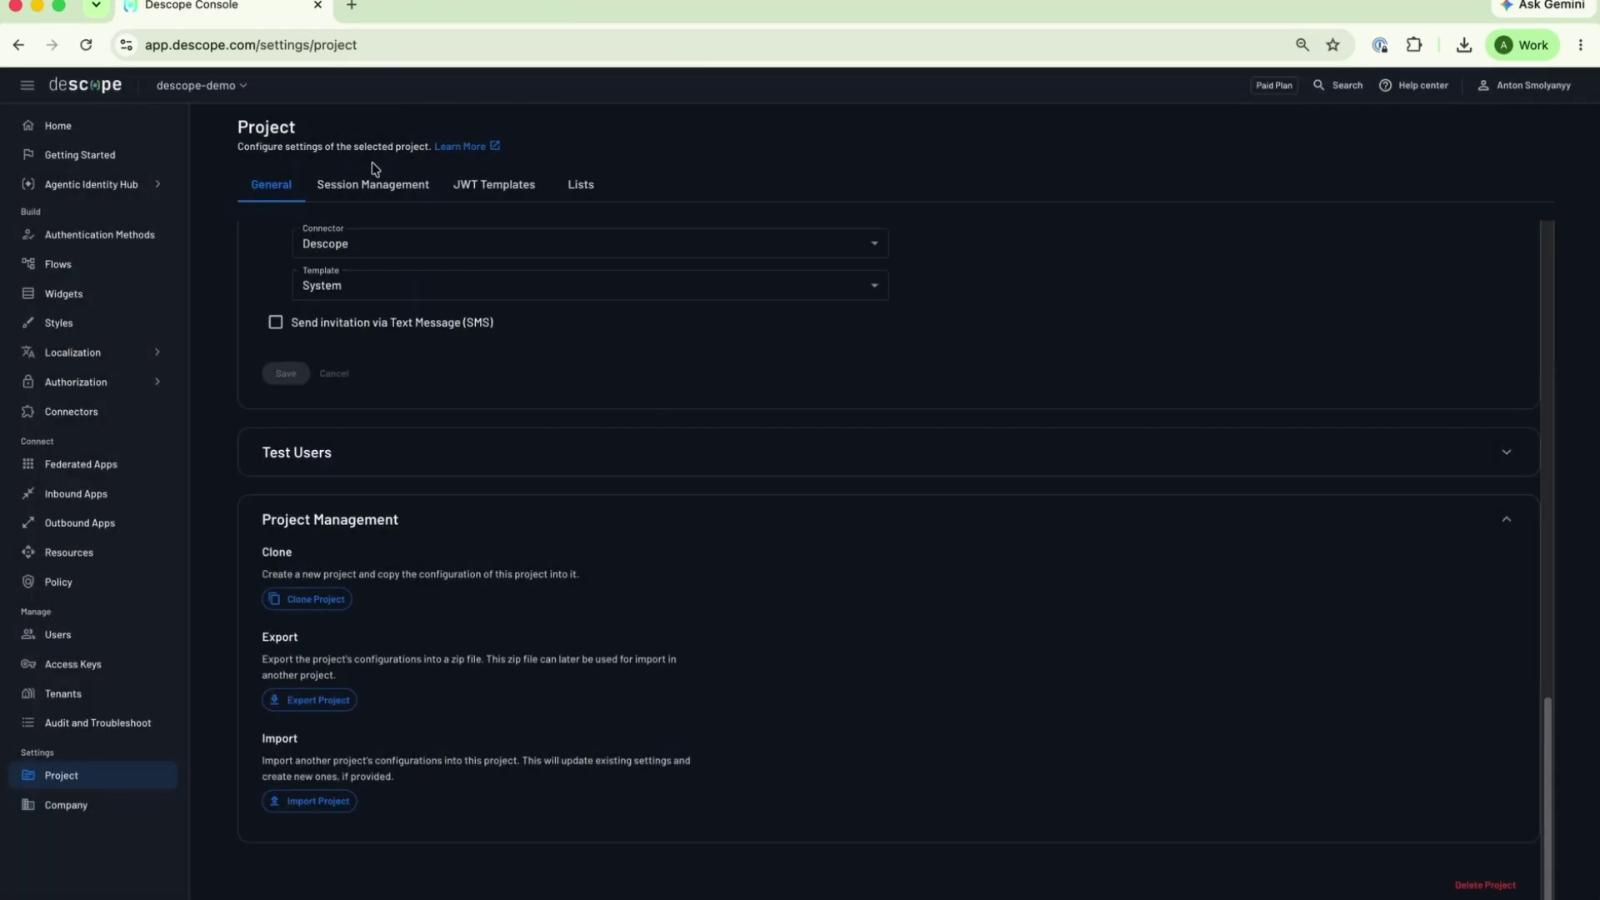
Step: Examine the project's Session Management settings for token format and token expiration
{"action": "left_click", "coordinate": [373, 184]}
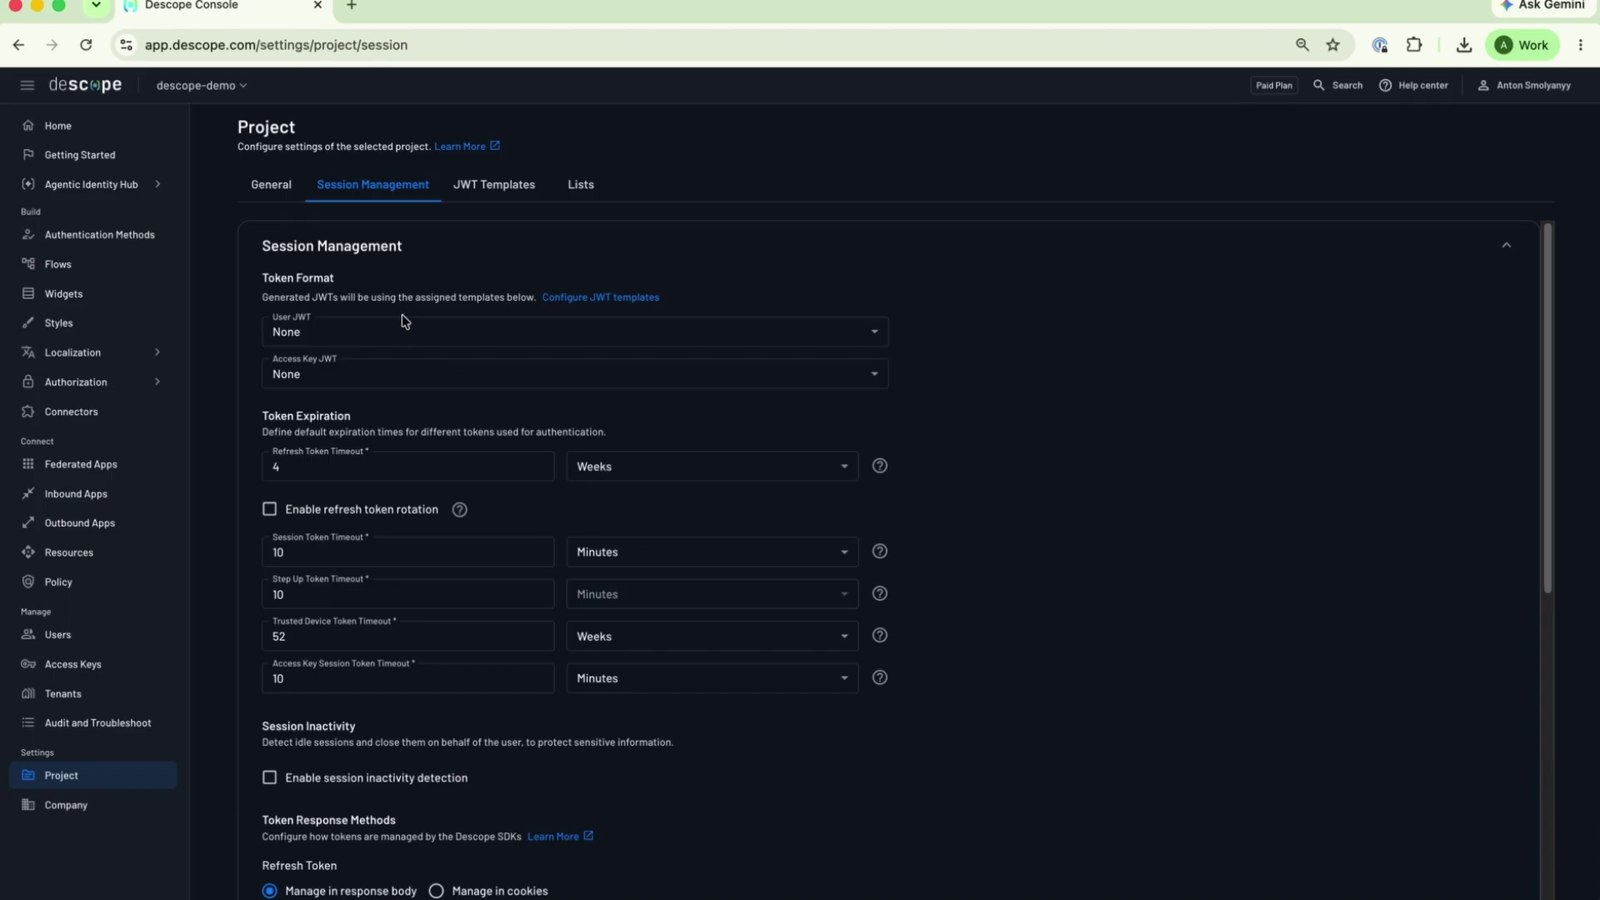
{"action": "scroll", "coordinate": [403, 437], "scroll_direction": "down", "scroll_amount": 1}
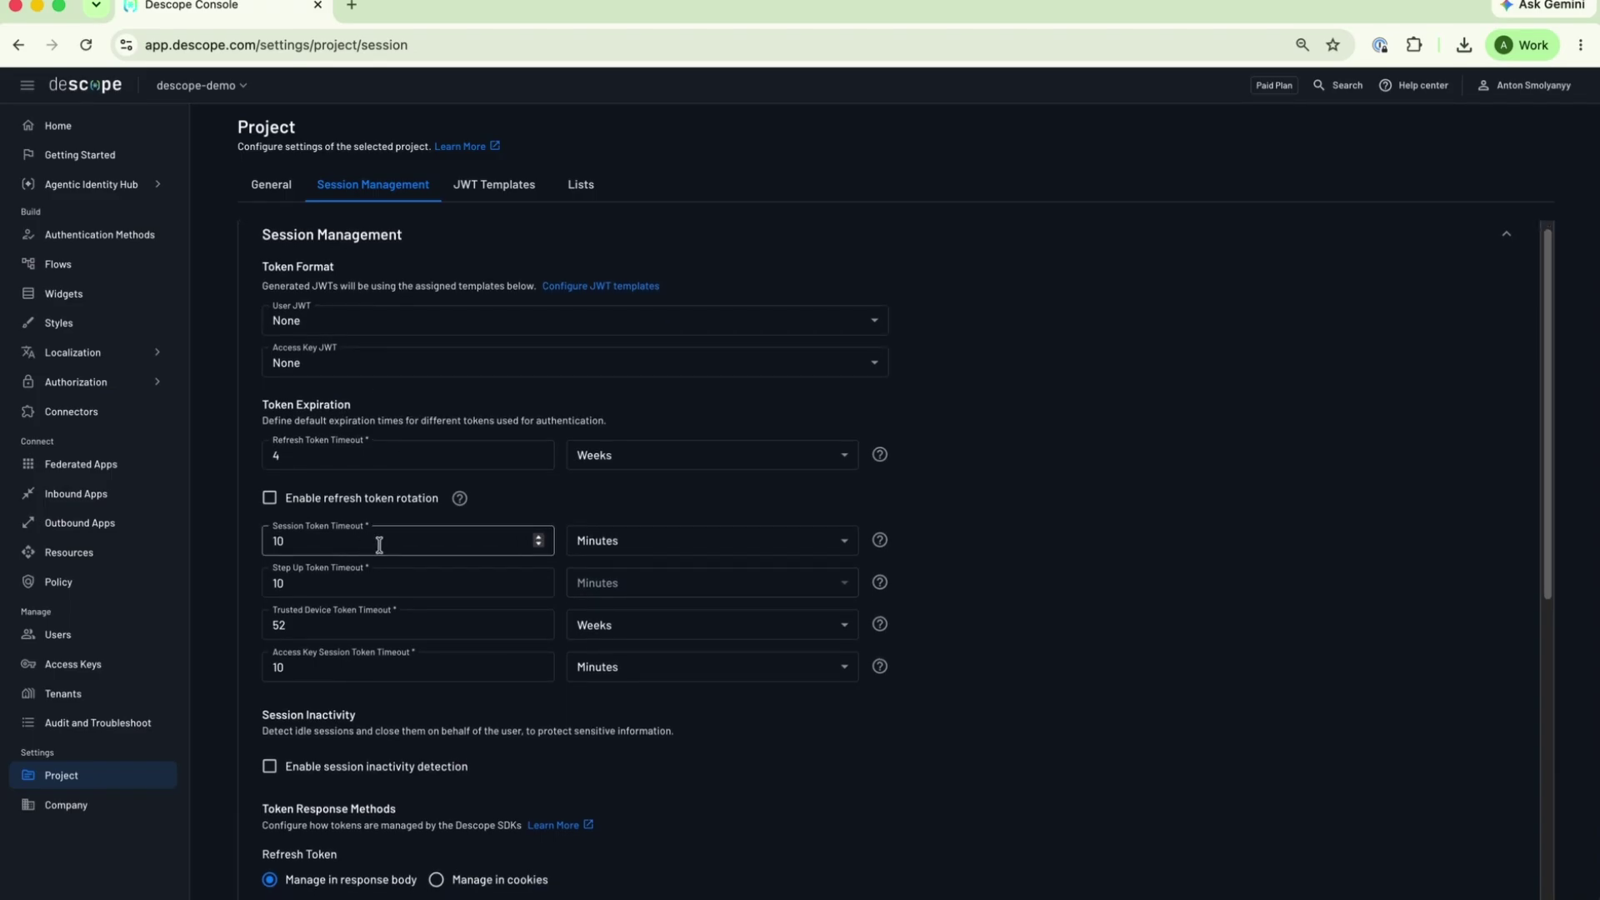
Step: Start a JWT template from the Default OIDC compliant User JWT in the library and add a custom claim row
{"action": "left_click", "coordinate": [494, 184]}
{"action": "left_click", "coordinate": [1473, 239]}
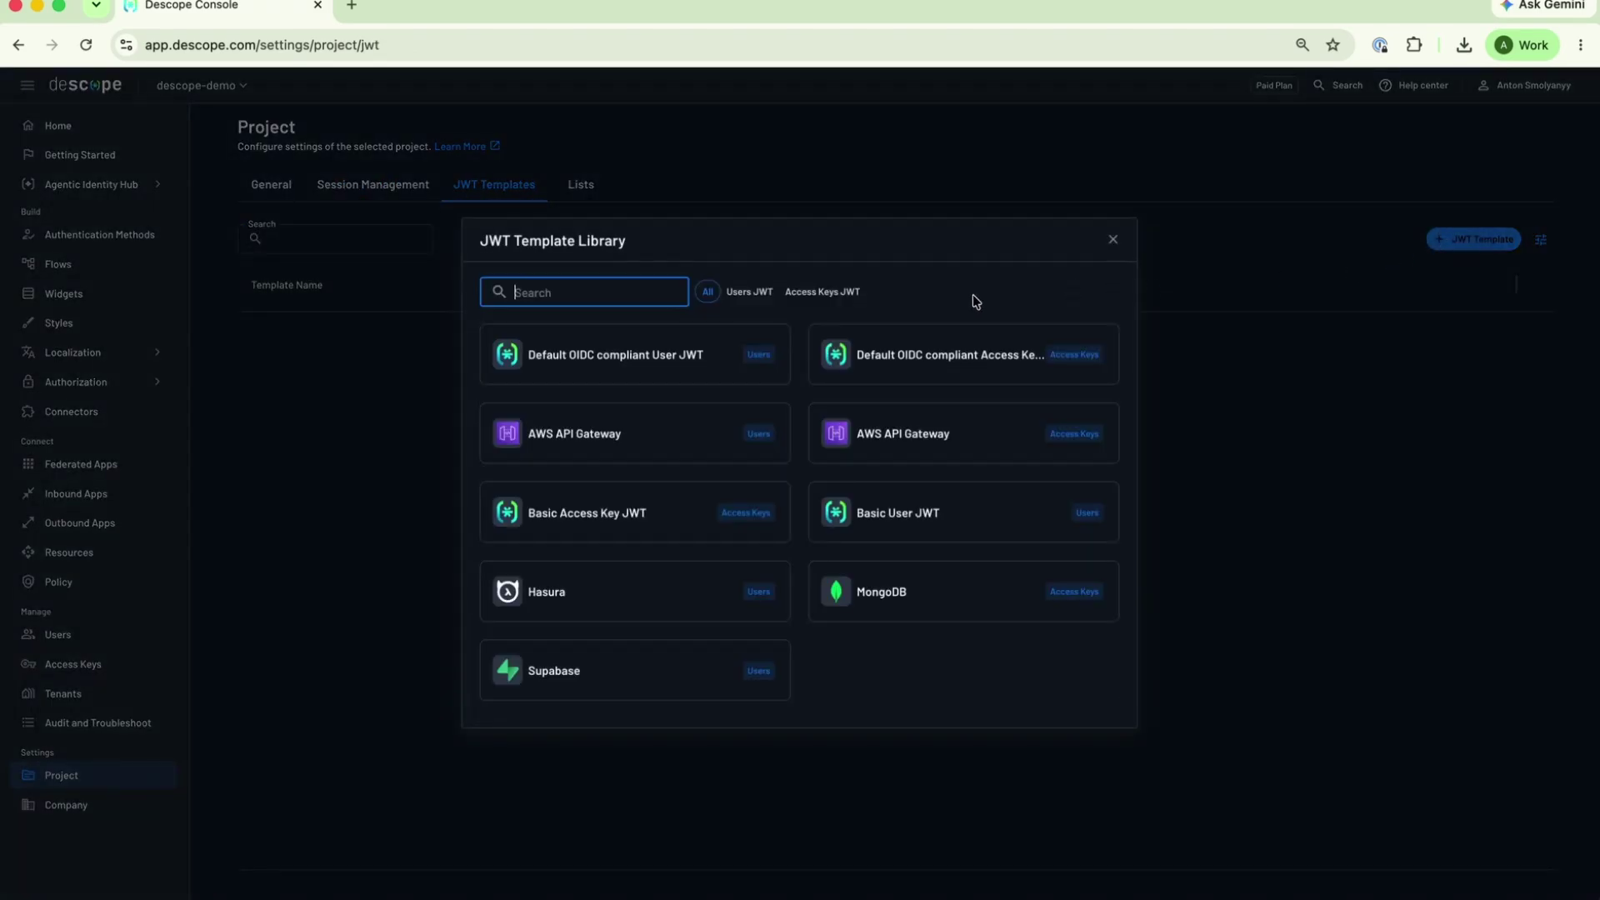
{"action": "left_click", "coordinate": [698, 381]}
{"action": "scroll", "coordinate": [598, 454], "scroll_direction": "down", "scroll_amount": 2}
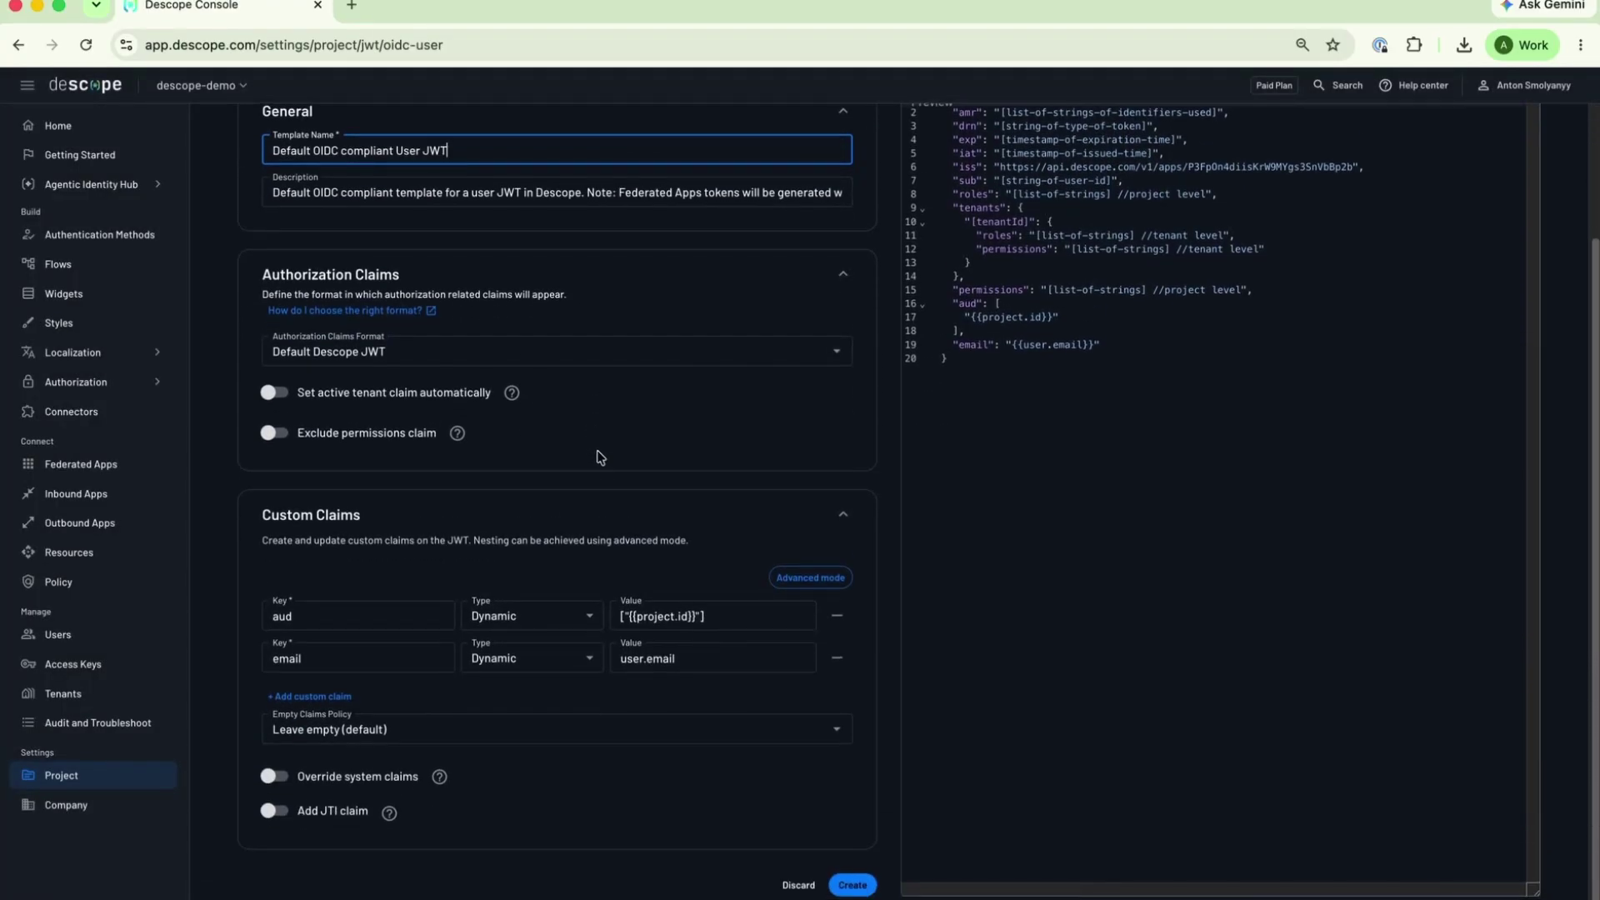
{"action": "left_click", "coordinate": [330, 695]}
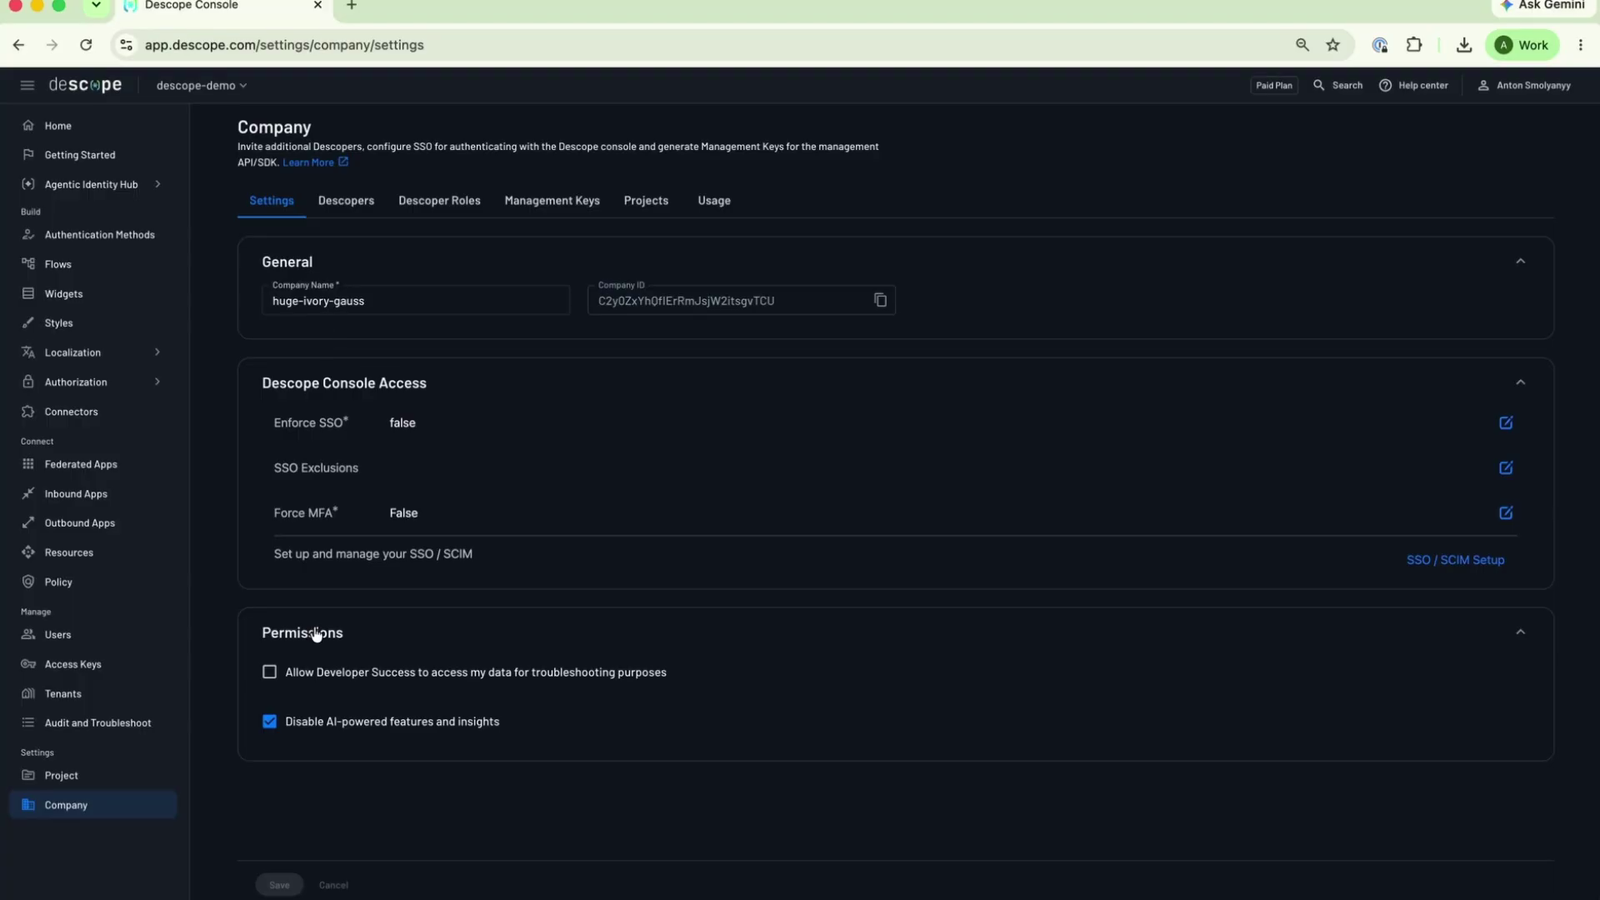
Step: Clear Disable AI-powered features and insights in the Company settings without saving, and view the Descopers and Descoper Roles
{"action": "left_click", "coordinate": [346, 730]}
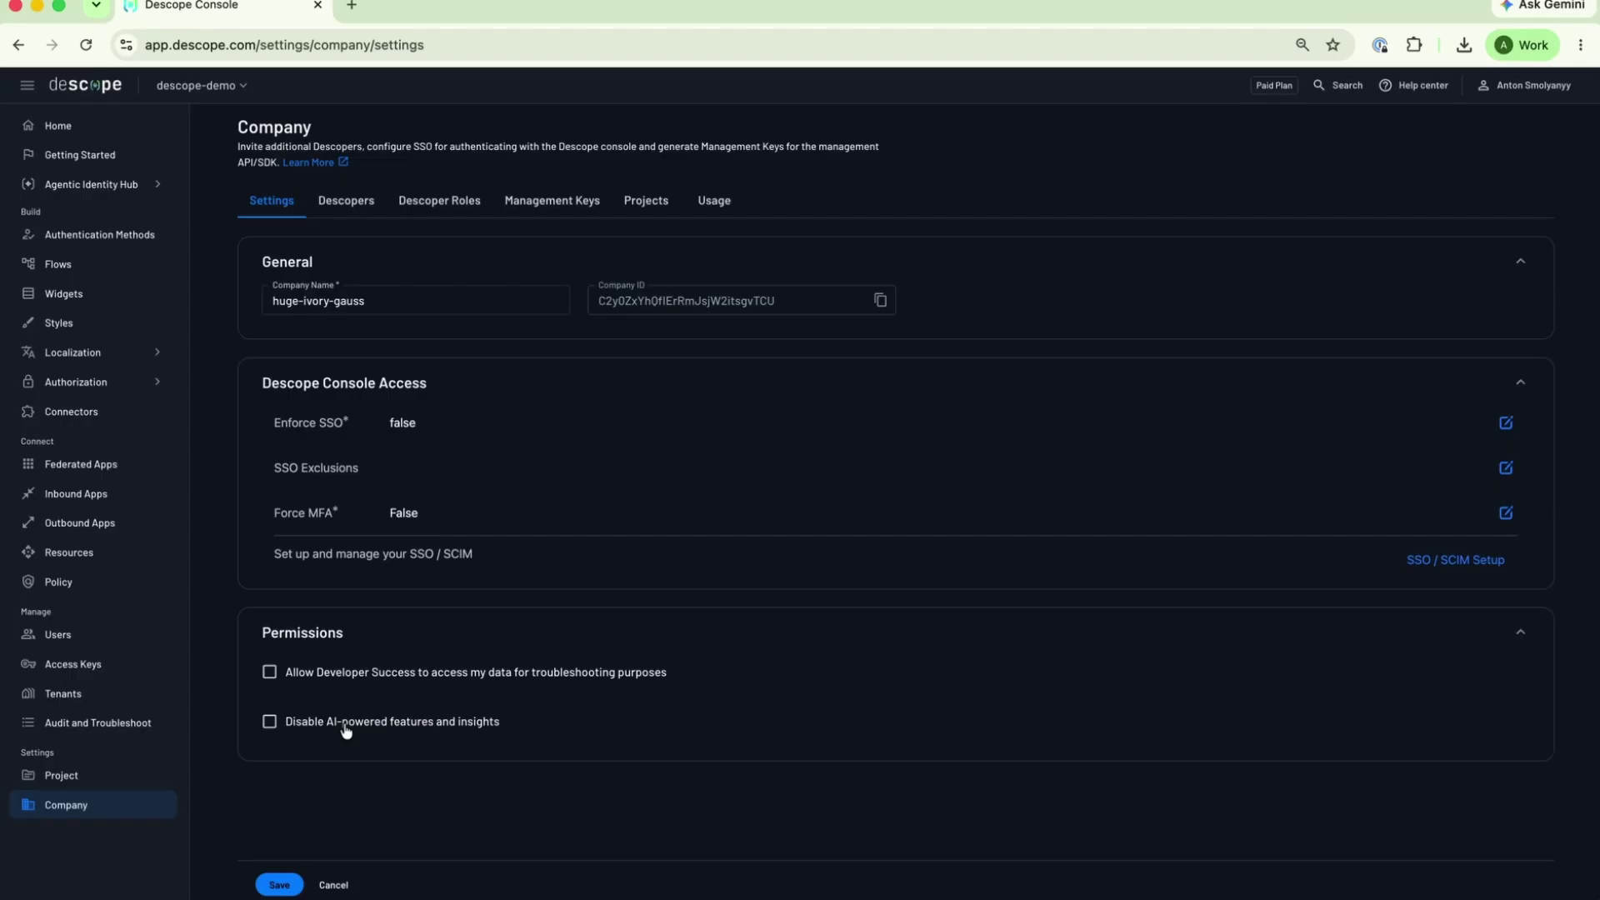
{"action": "left_click", "coordinate": [351, 201]}
{"action": "left_click", "coordinate": [917, 525]}
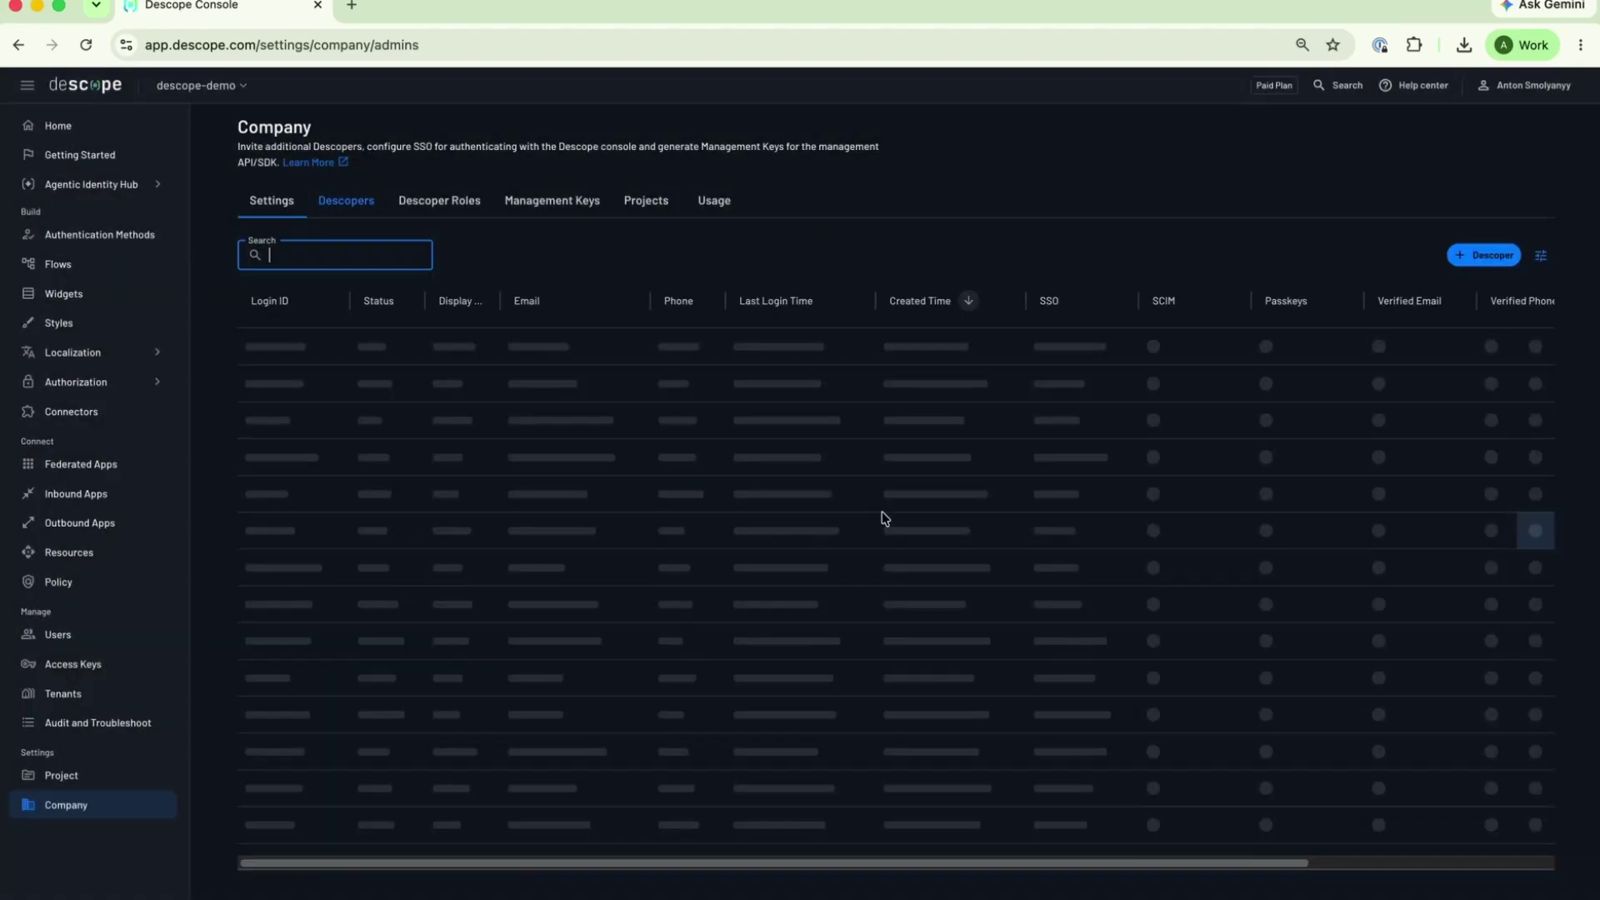
{"action": "left_click", "coordinate": [446, 205]}
Step: Start a new company management key with project level access to the groundcover and descope-demo projects
{"action": "left_click", "coordinate": [558, 205]}
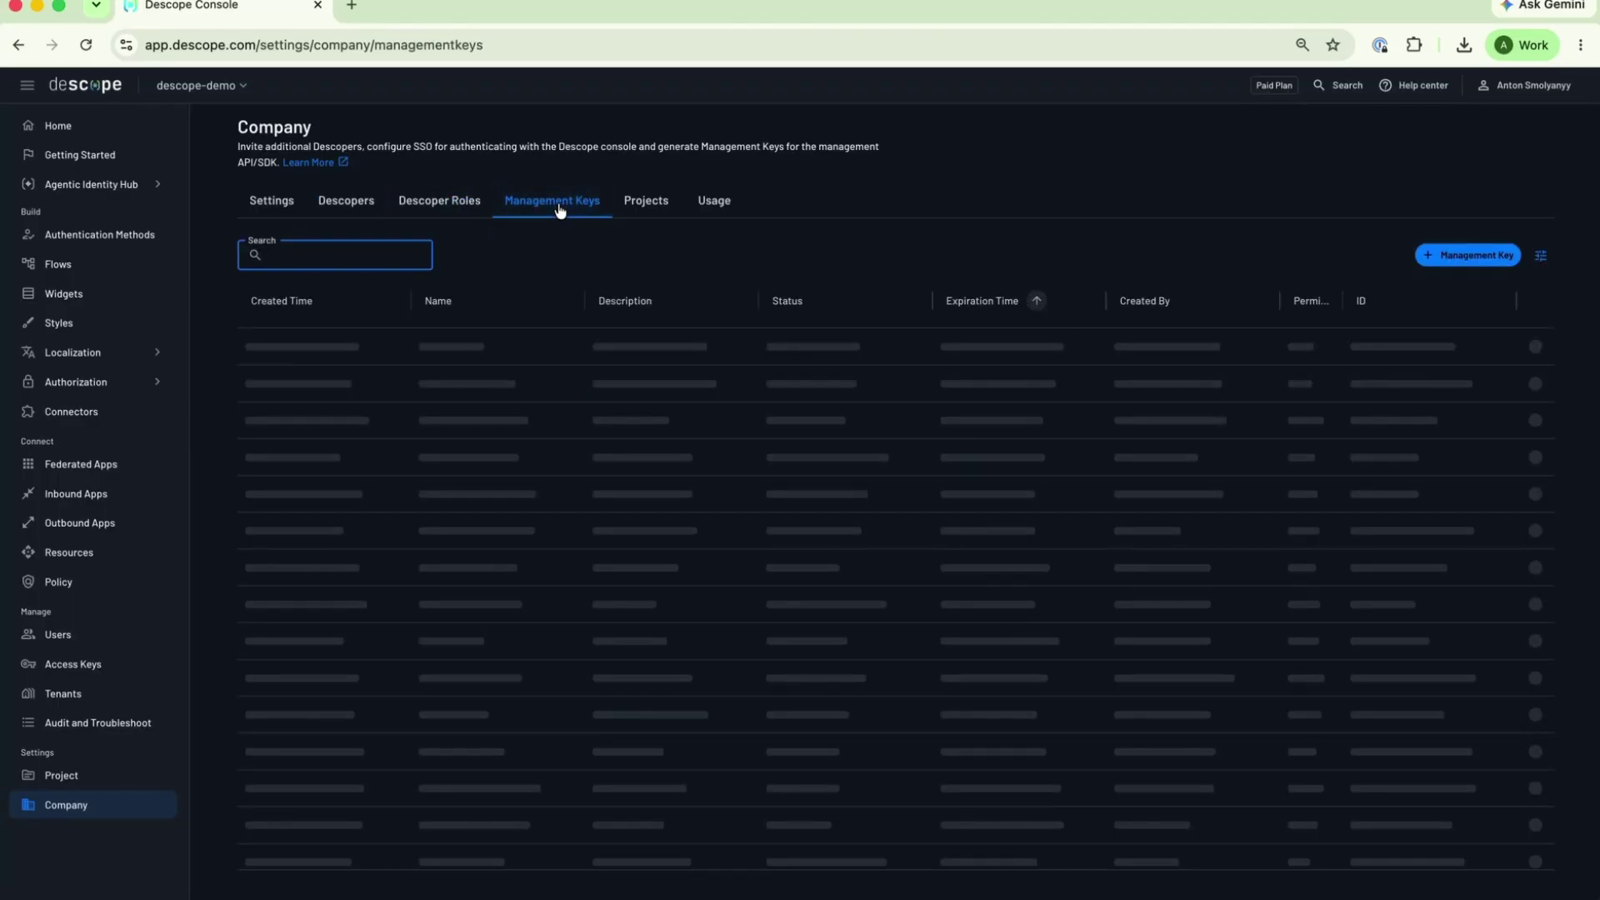
{"action": "left_click", "coordinate": [1418, 257]}
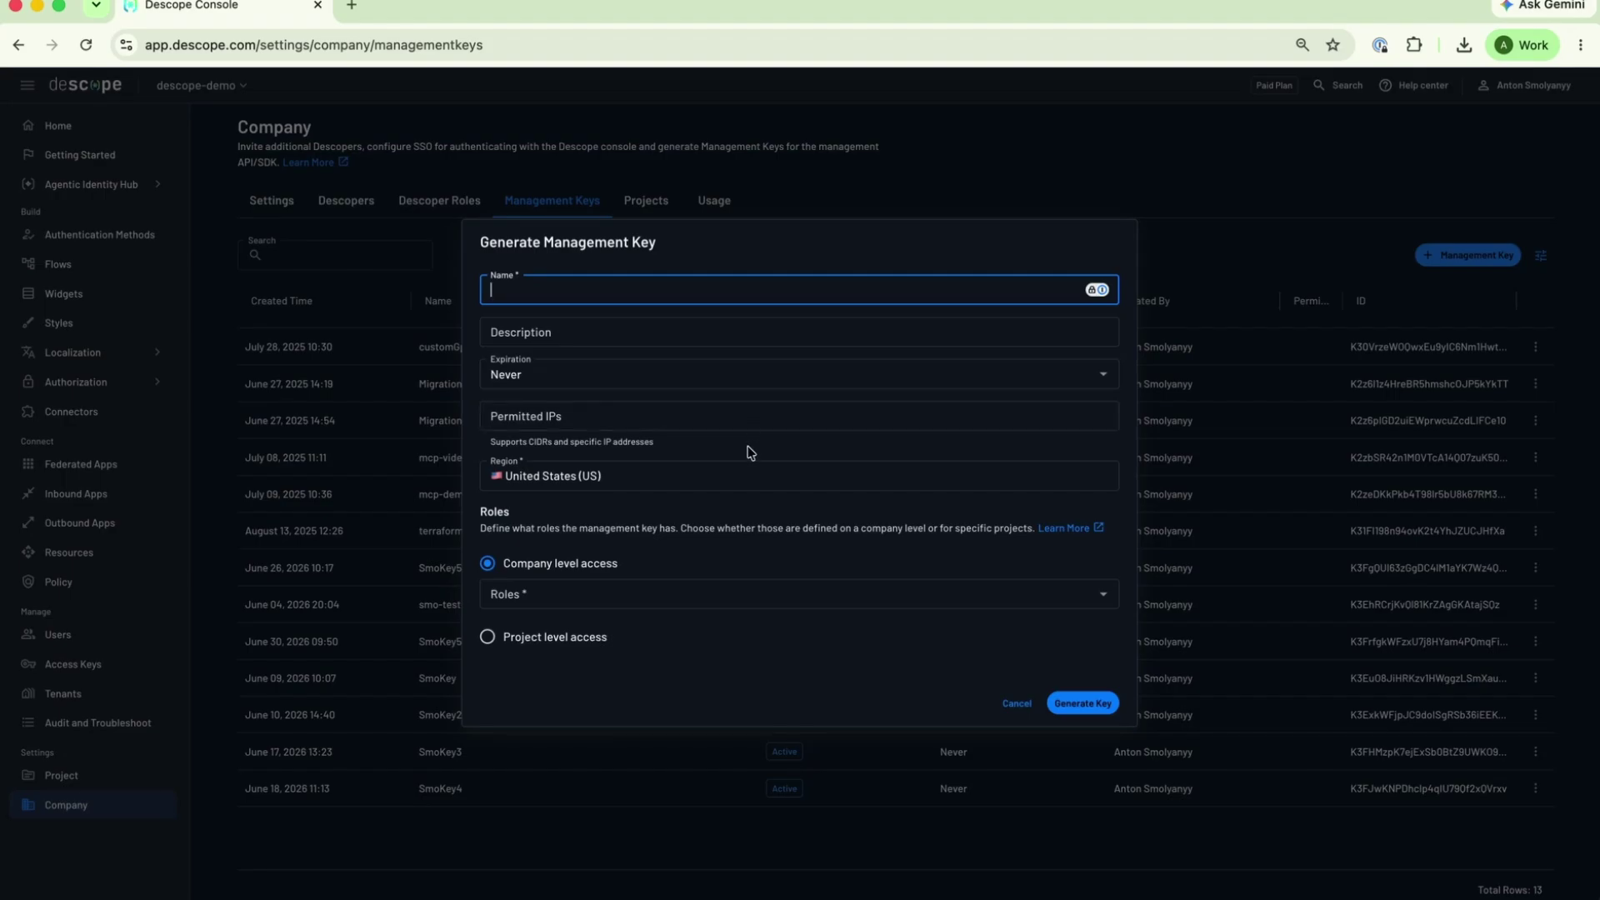
{"action": "left_click", "coordinate": [596, 639]}
{"action": "left_click", "coordinate": [553, 615]}
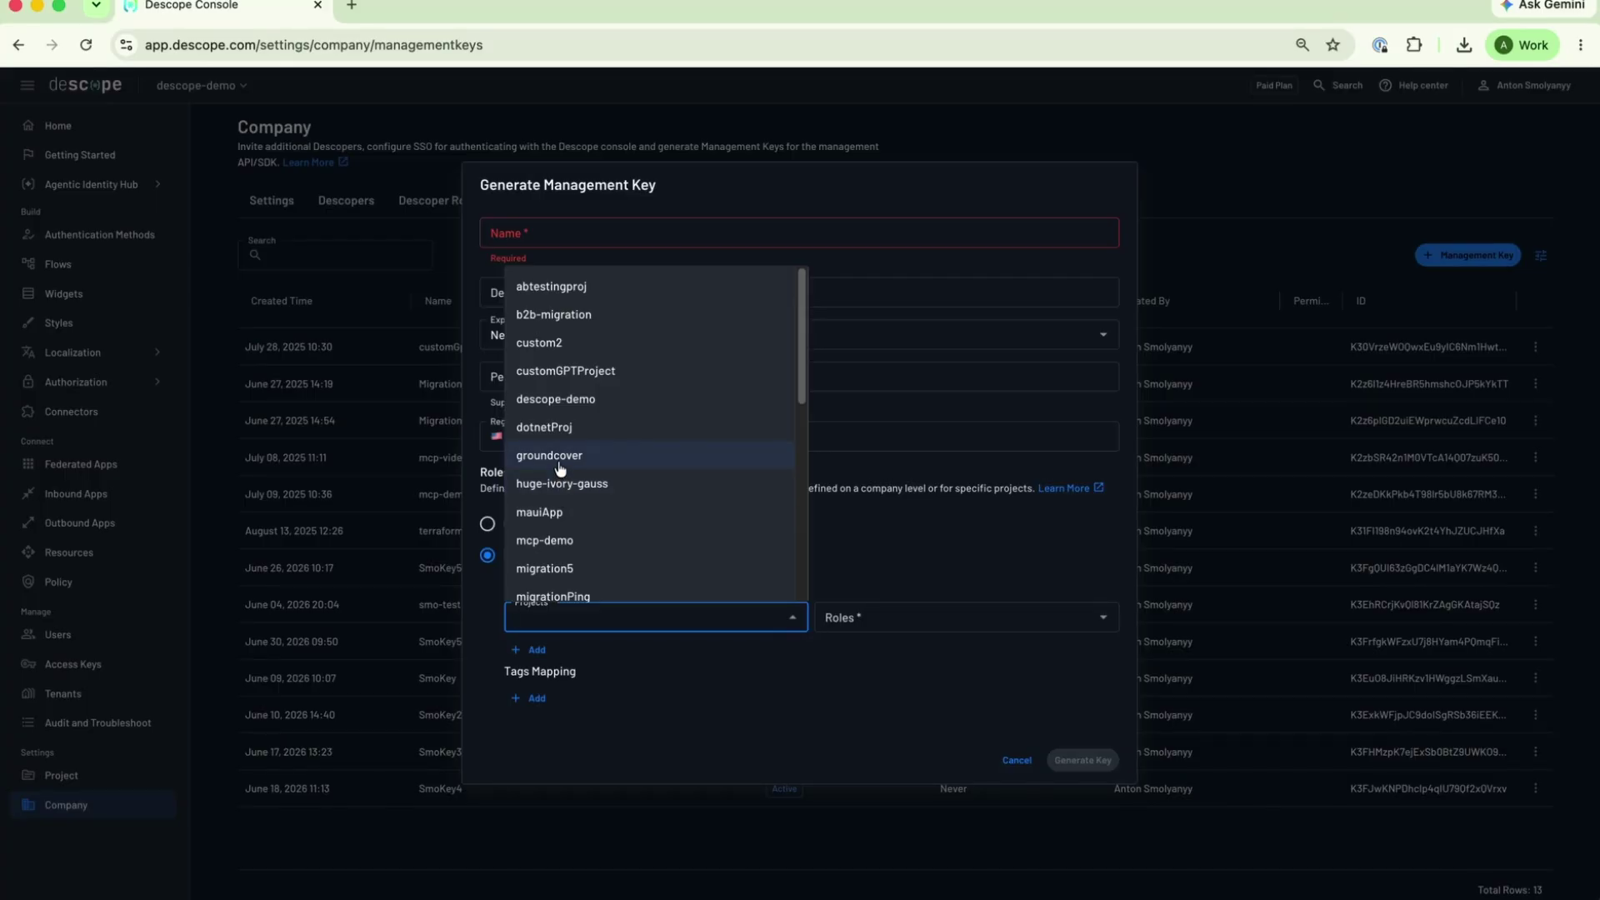
{"action": "left_click", "coordinate": [560, 469]}
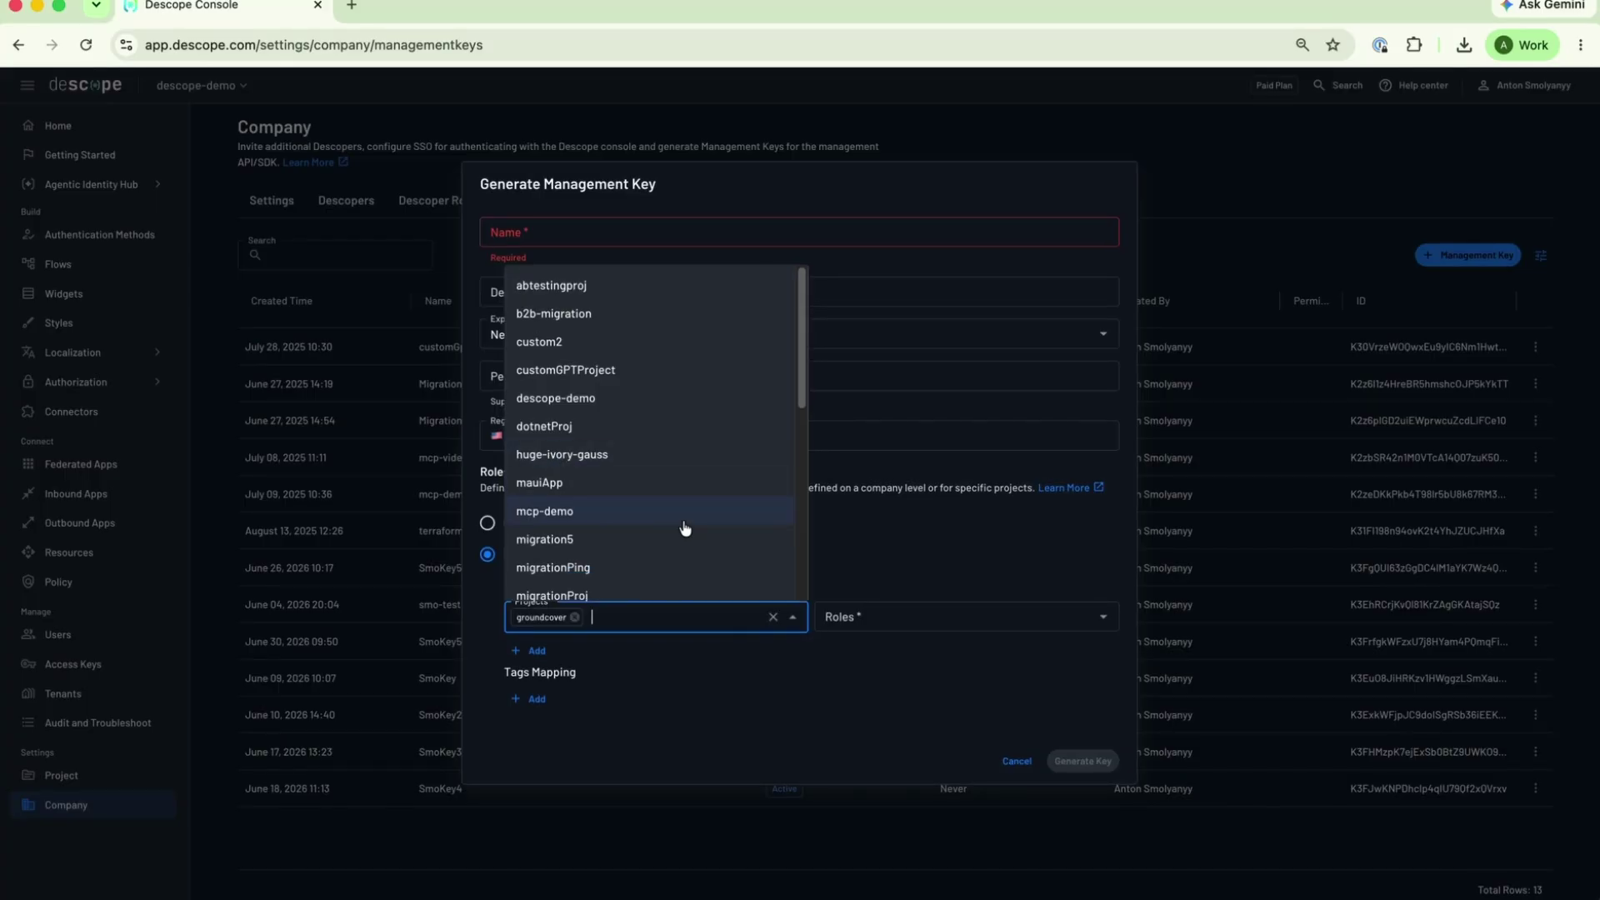
{"action": "left_click", "coordinate": [612, 406]}
Step: Give the new management key the FGA - Read Only and Audit Handling roles, and discard it without generating
{"action": "left_click", "coordinate": [846, 621]}
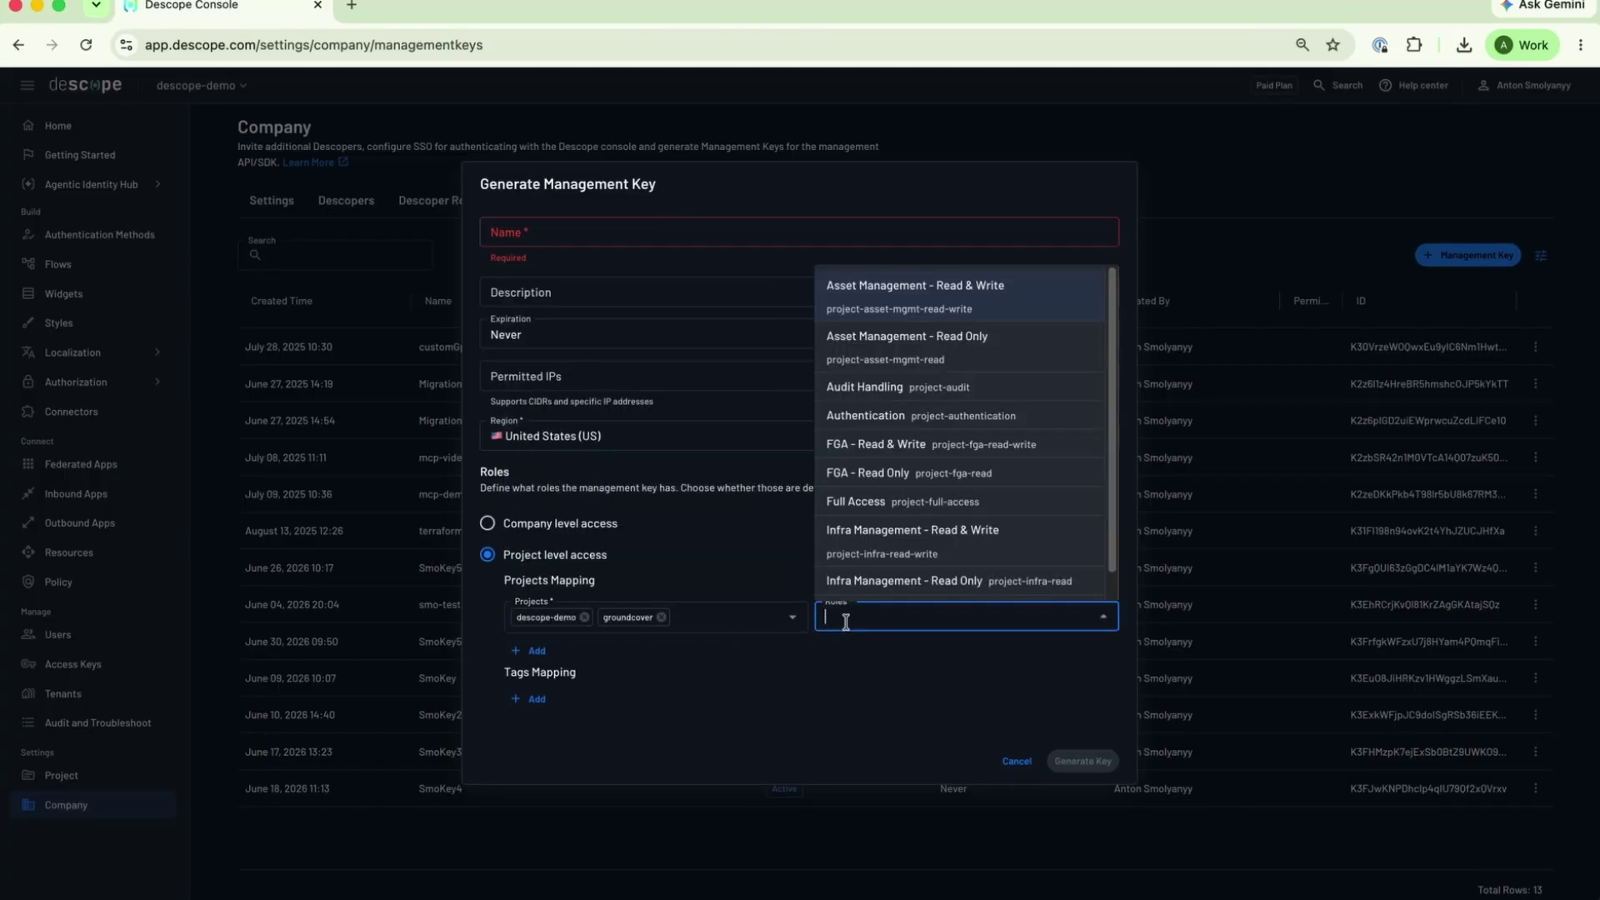
{"action": "left_click", "coordinate": [885, 472]}
{"action": "left_click", "coordinate": [886, 388]}
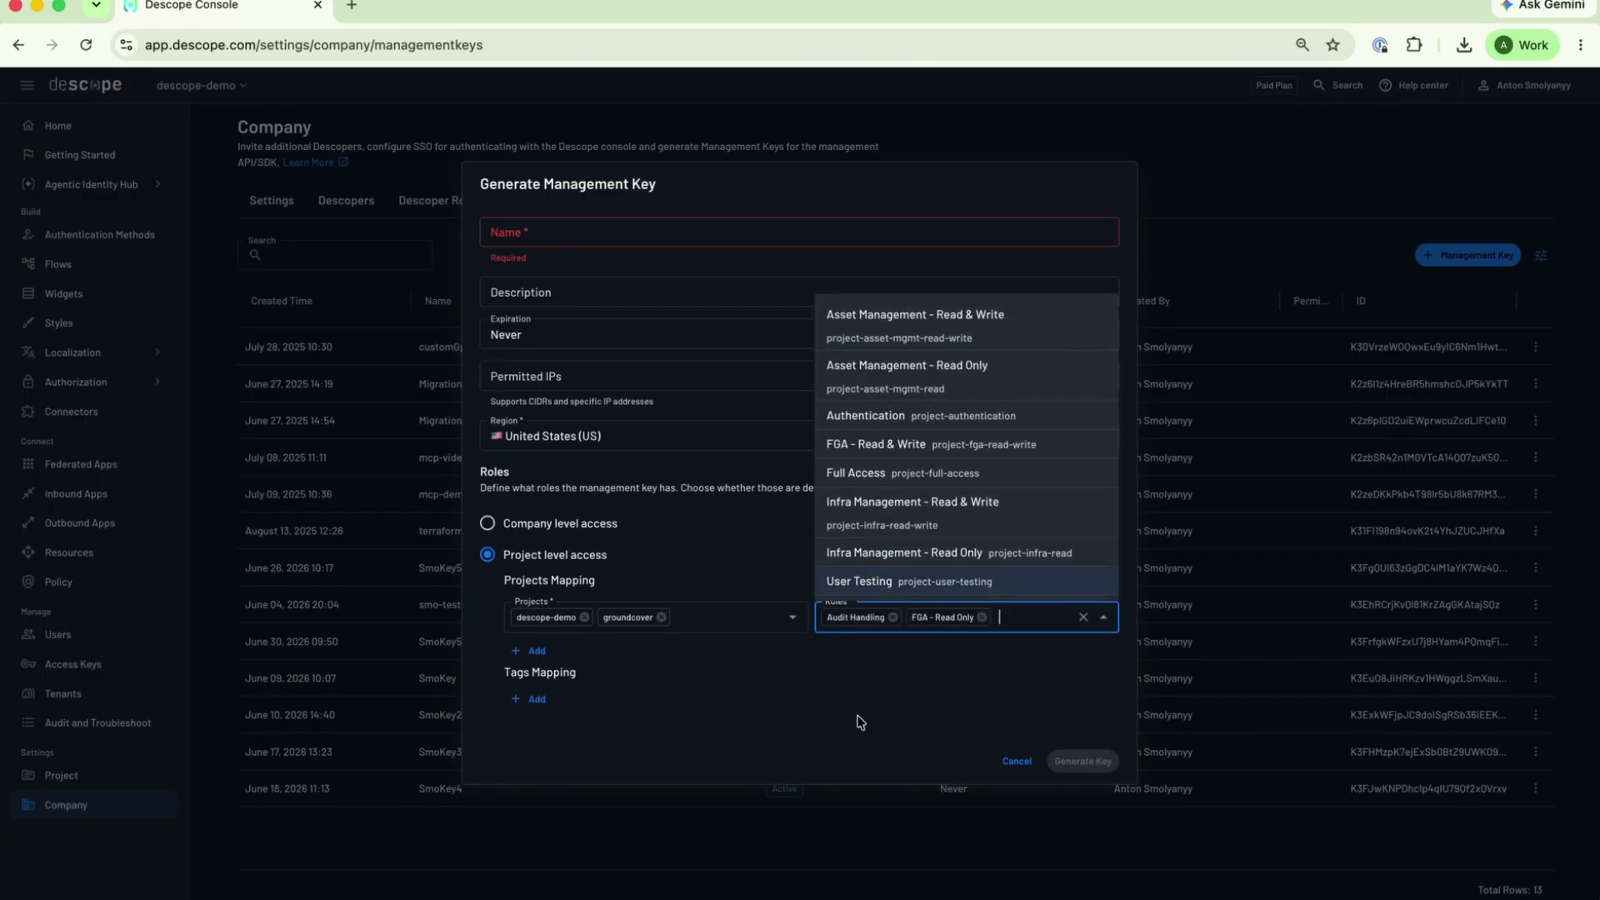
{"action": "left_click", "coordinate": [850, 744]}
{"action": "key", "text": "Escape"}
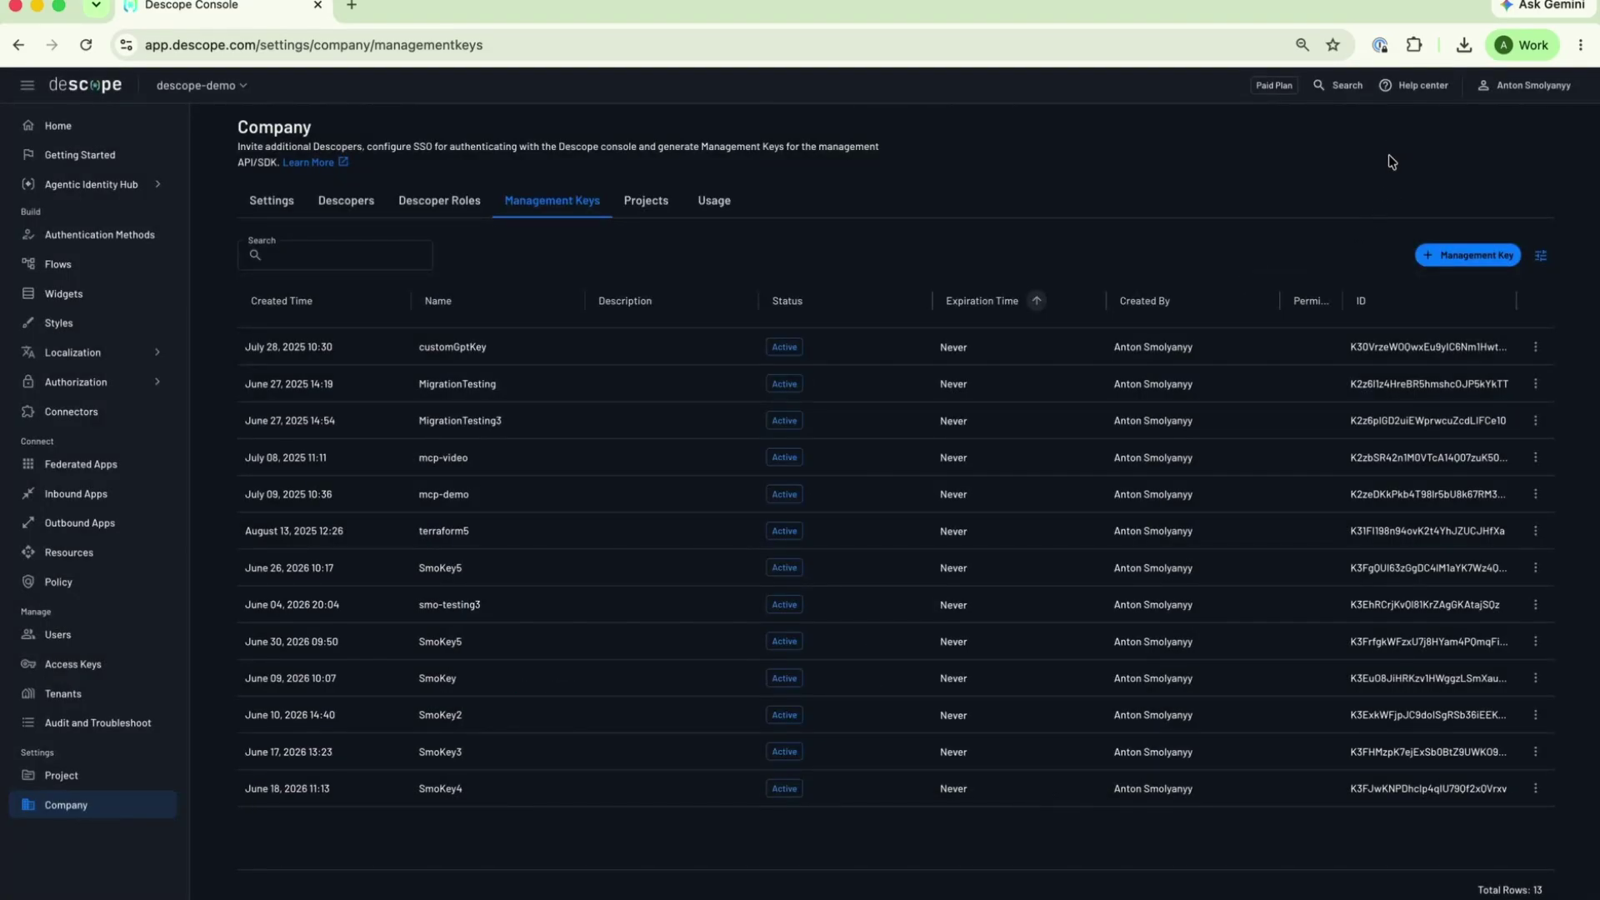
Step: Use the console-wide search to go to the Custom Attributes of Tenants
{"action": "left_click", "coordinate": [1336, 93]}
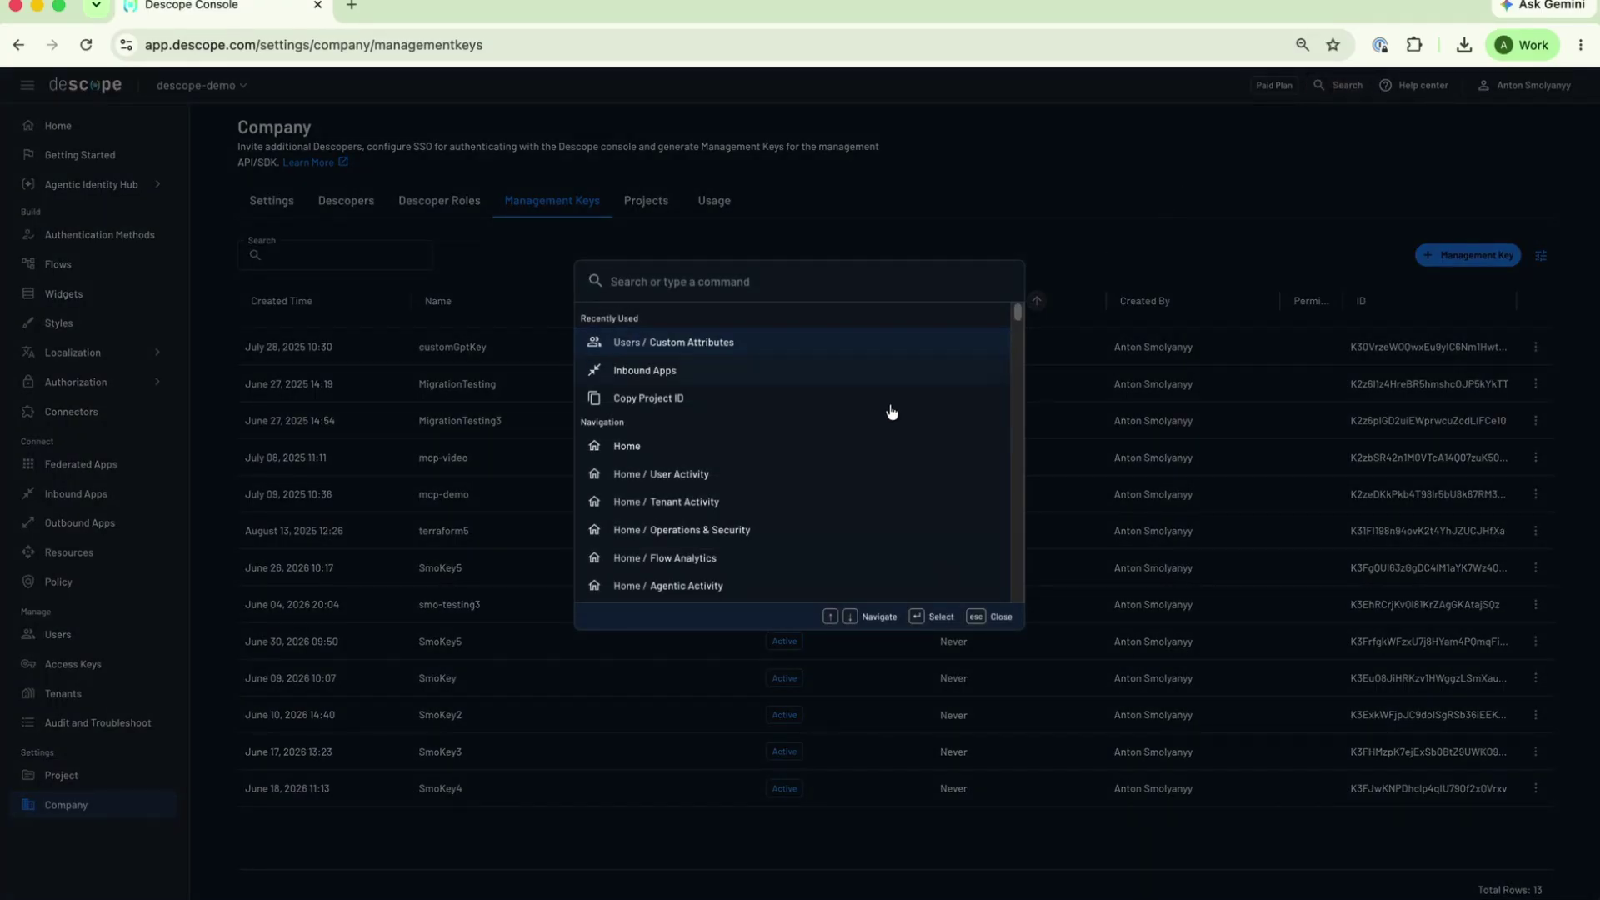
{"action": "scroll", "coordinate": [853, 476], "scroll_direction": "down", "scroll_amount": 2}
{"action": "scroll", "coordinate": [854, 476], "scroll_direction": "down", "scroll_amount": 1}
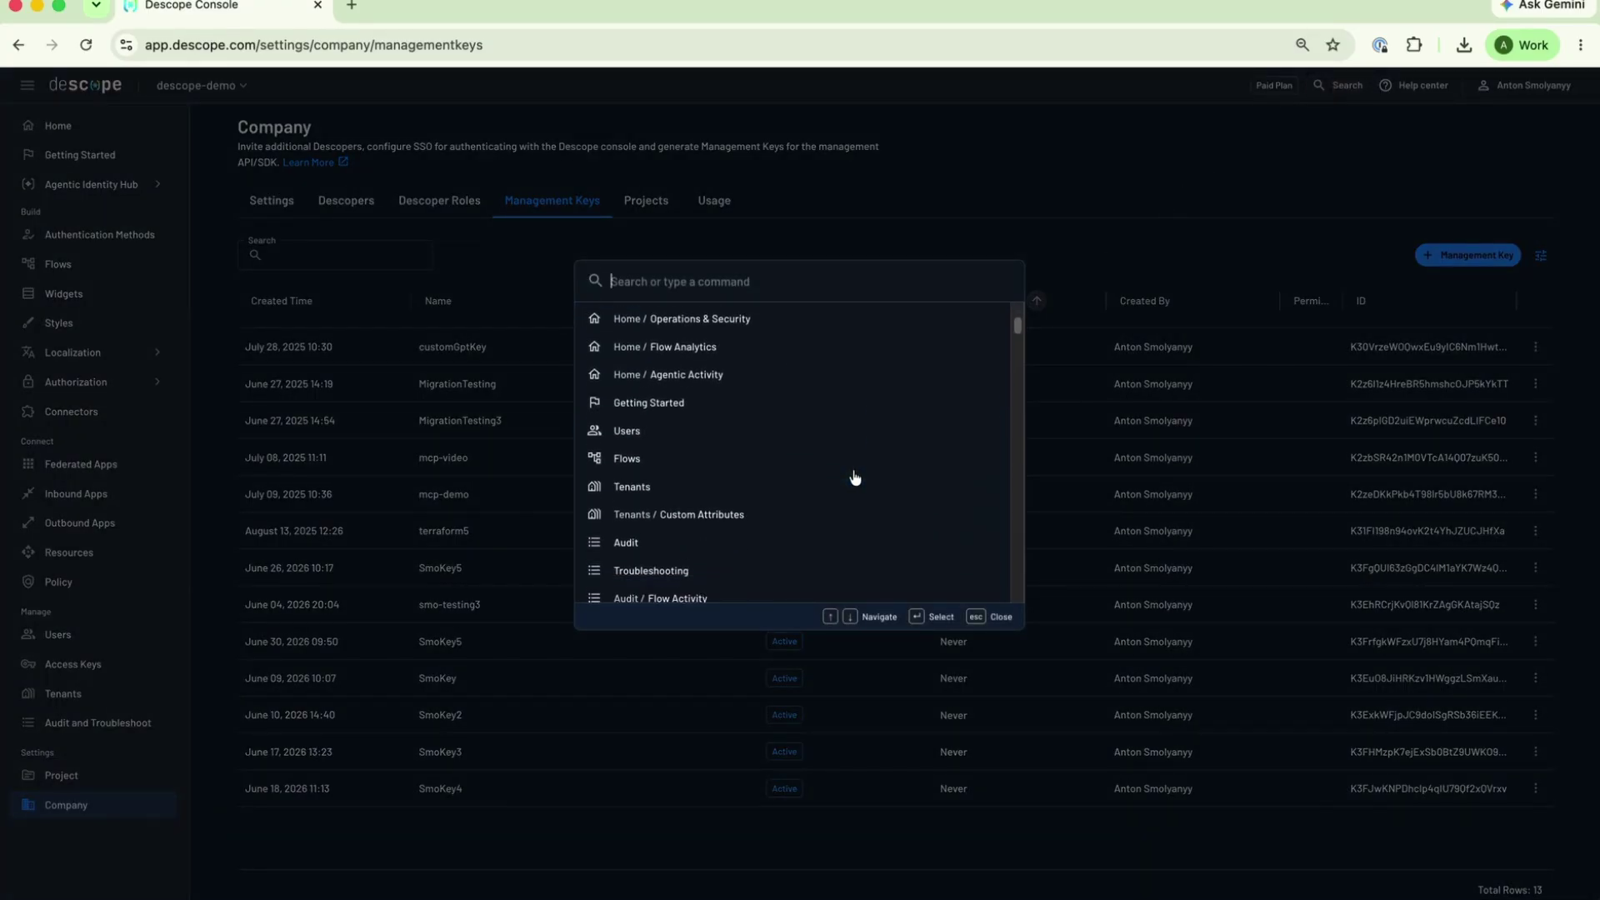
{"action": "left_click", "coordinate": [741, 516]}
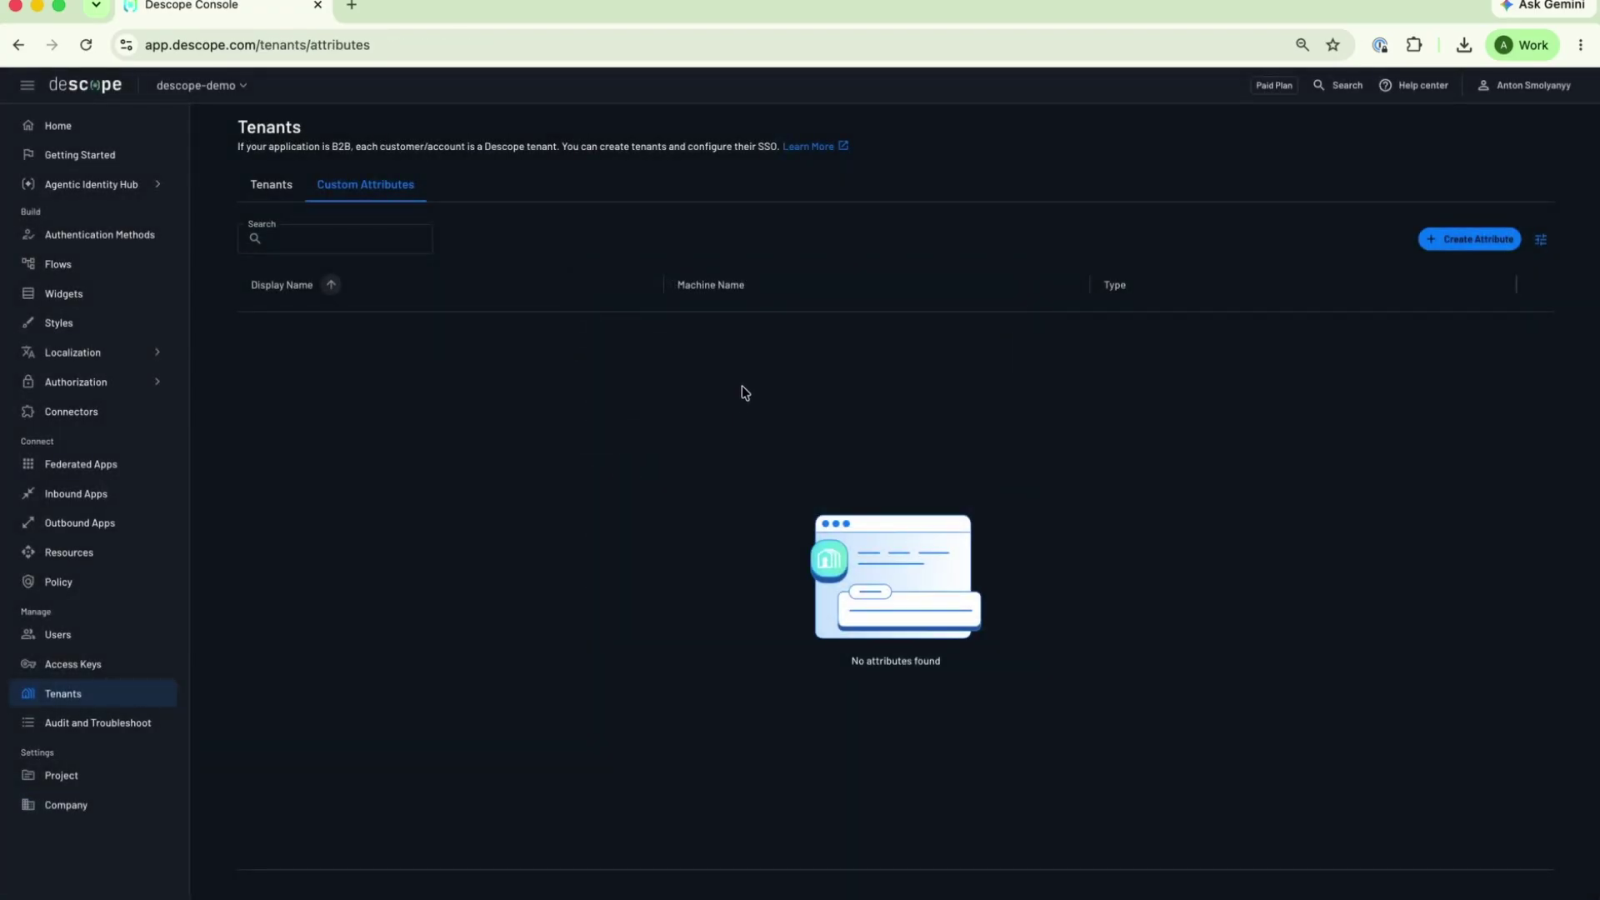